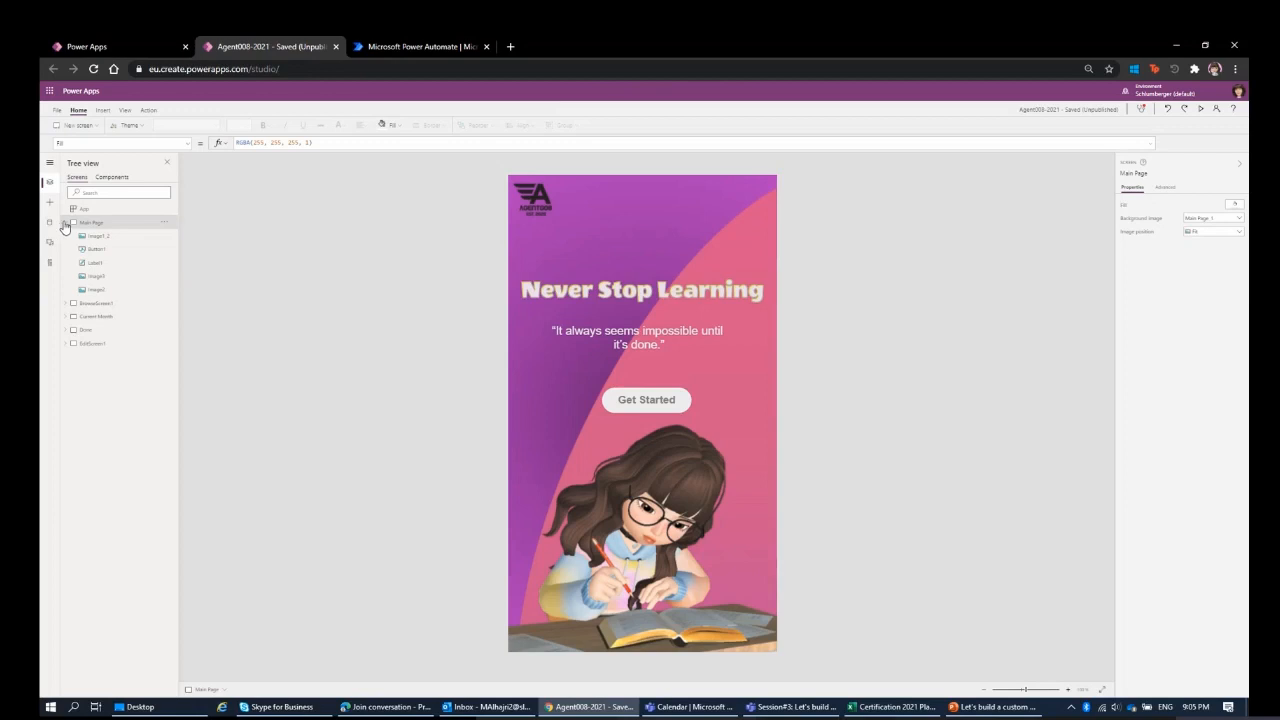
Look through the Main Page, BrowseScreen1 and Current Month screens of the Agent008-2021 app.
{"action": "left_click", "coordinate": [64, 222]}
{"action": "left_click", "coordinate": [88, 236]}
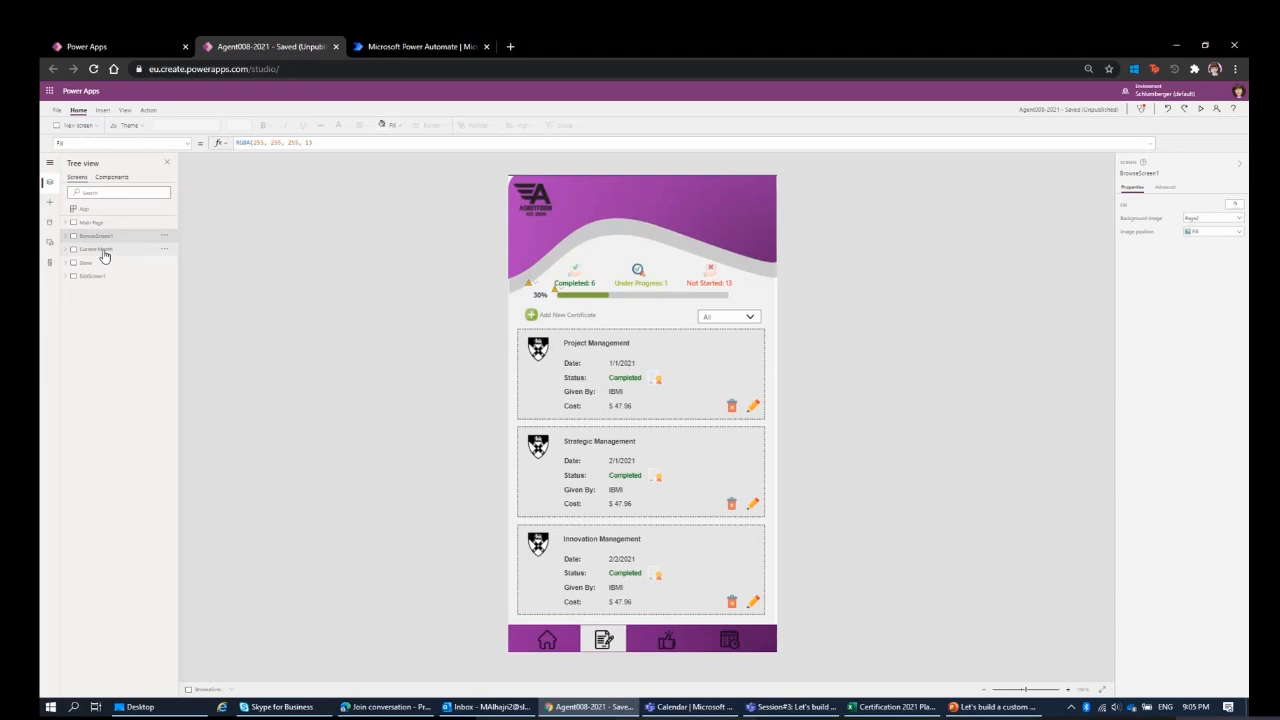
{"action": "left_click", "coordinate": [608, 292]}
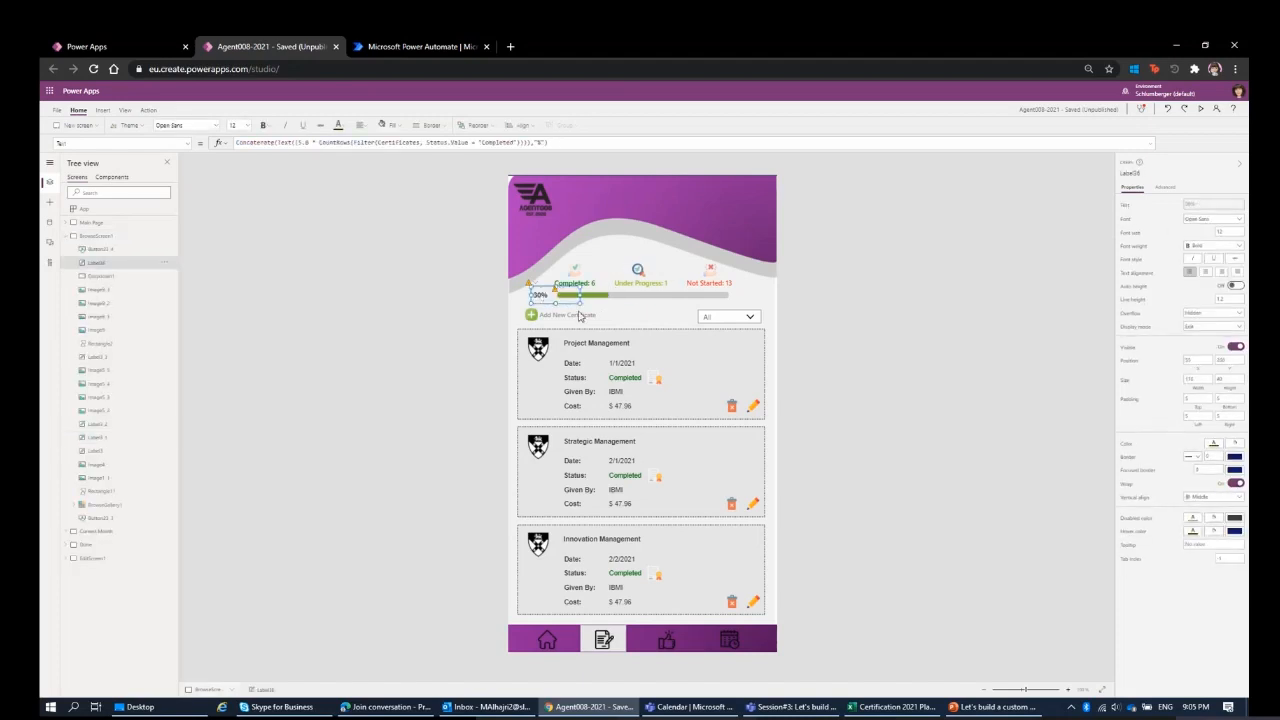
{"action": "left_click", "coordinate": [440, 352]}
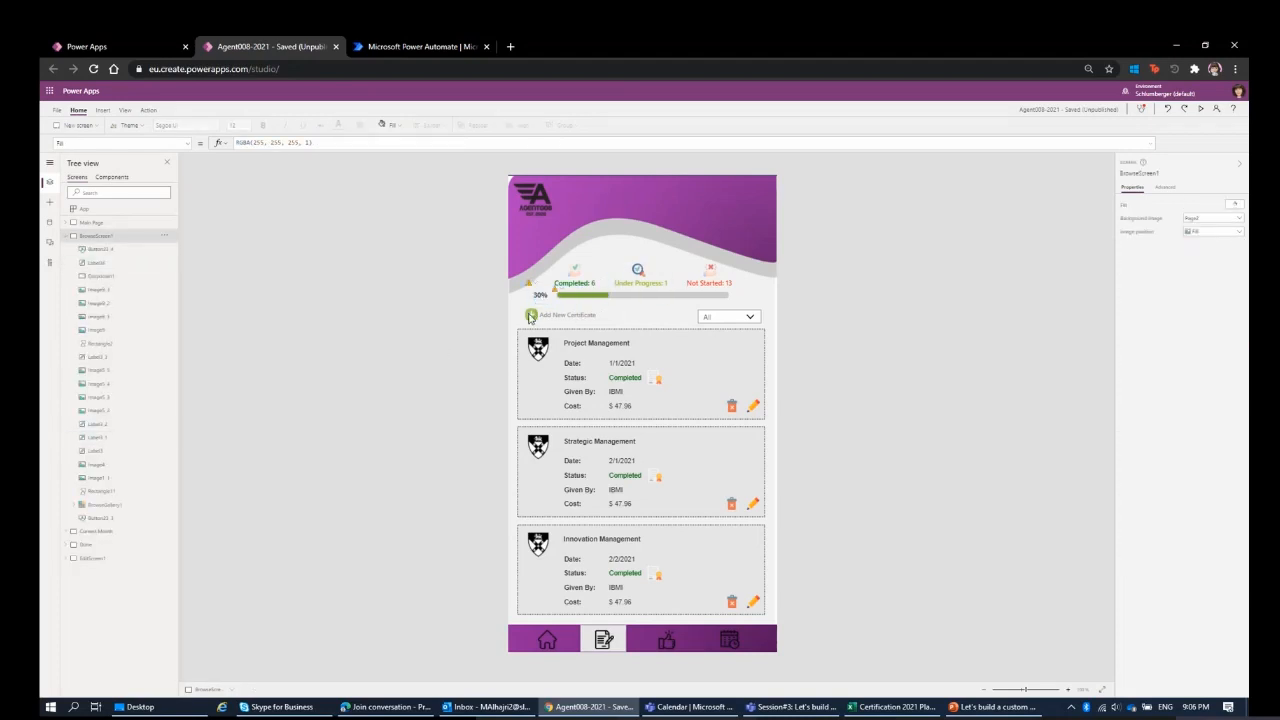
{"action": "left_click", "coordinate": [65, 238]}
{"action": "left_click", "coordinate": [94, 249]}
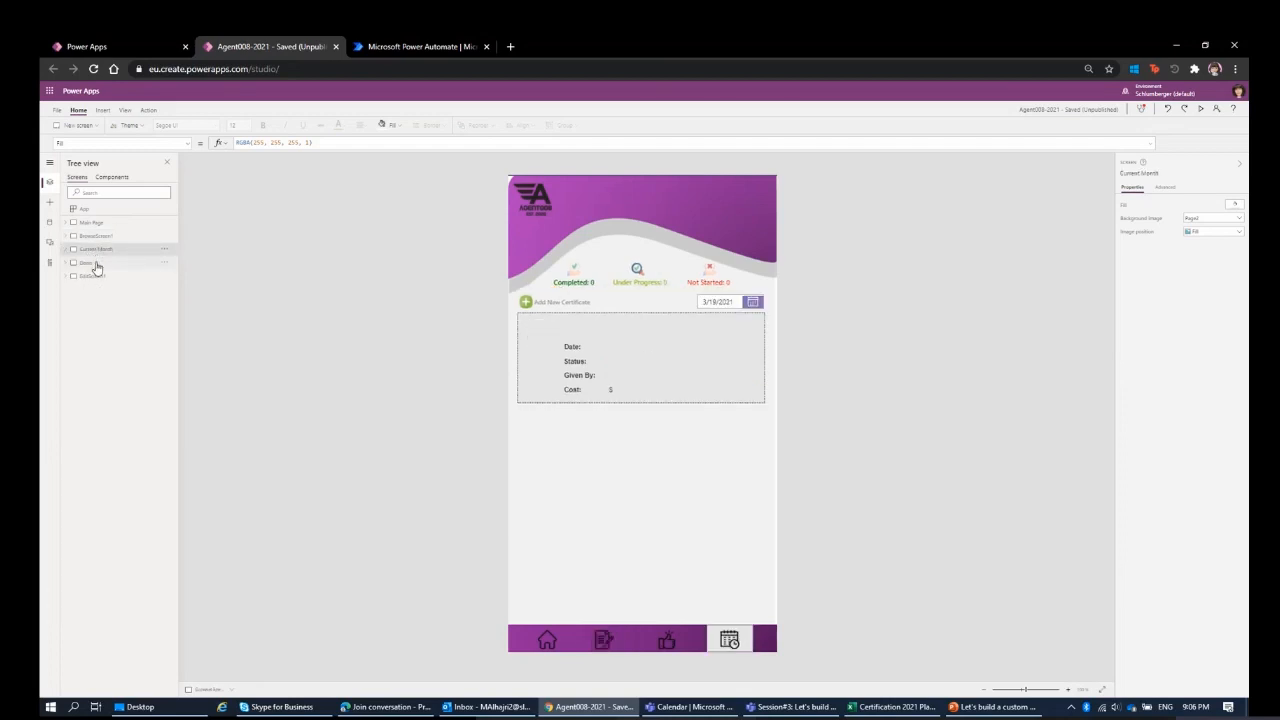
{"action": "left_click", "coordinate": [95, 236]}
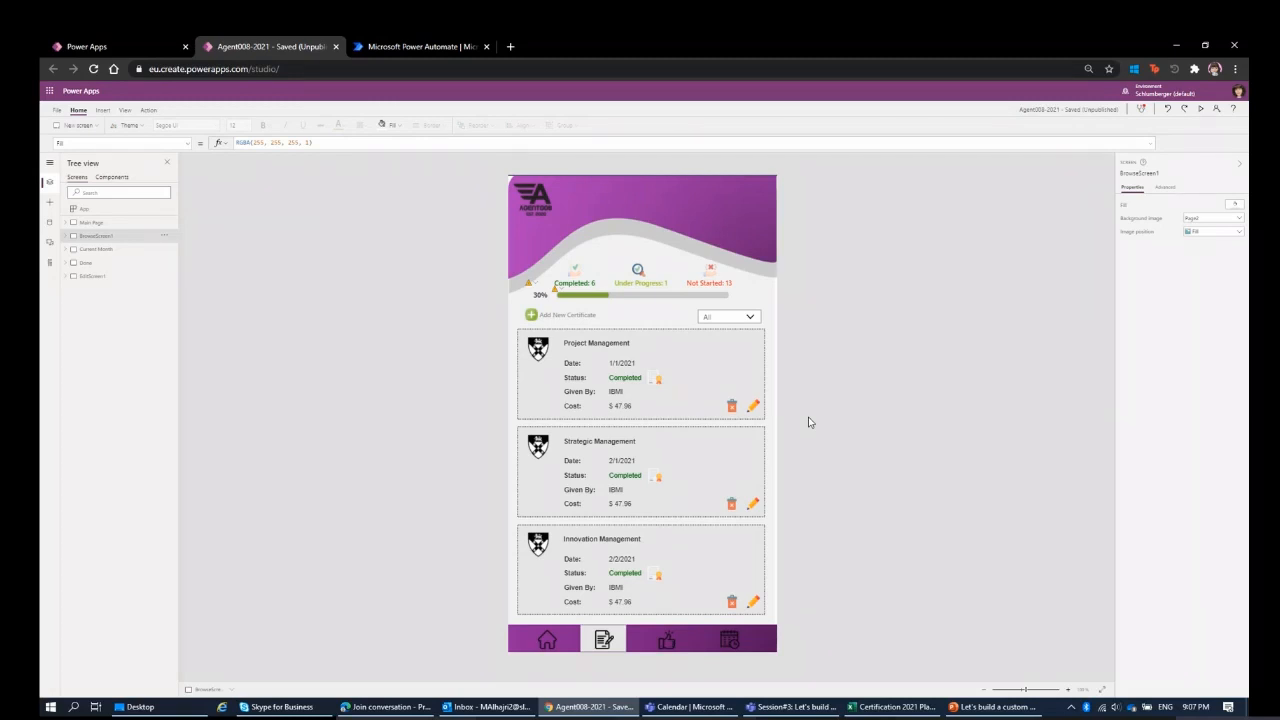
Switch to Power Automate and collapse its navigation pane.
{"action": "left_click", "coordinate": [397, 50]}
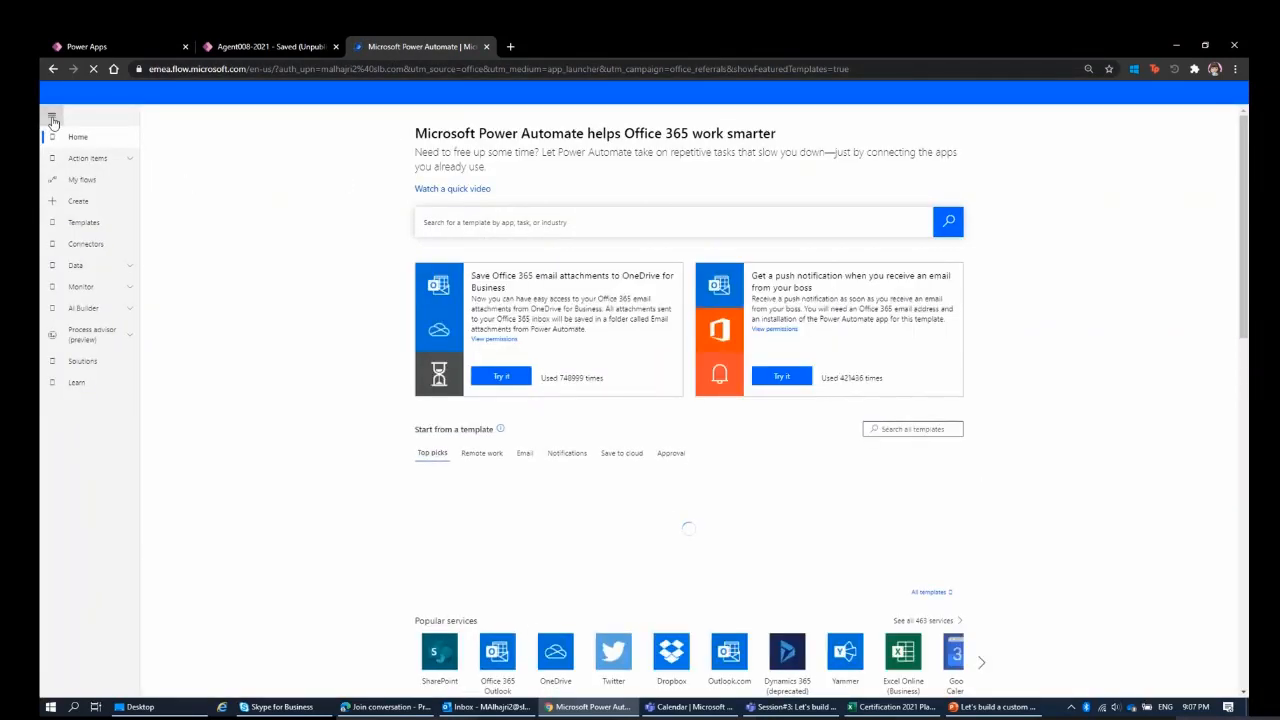
{"action": "left_click", "coordinate": [54, 122]}
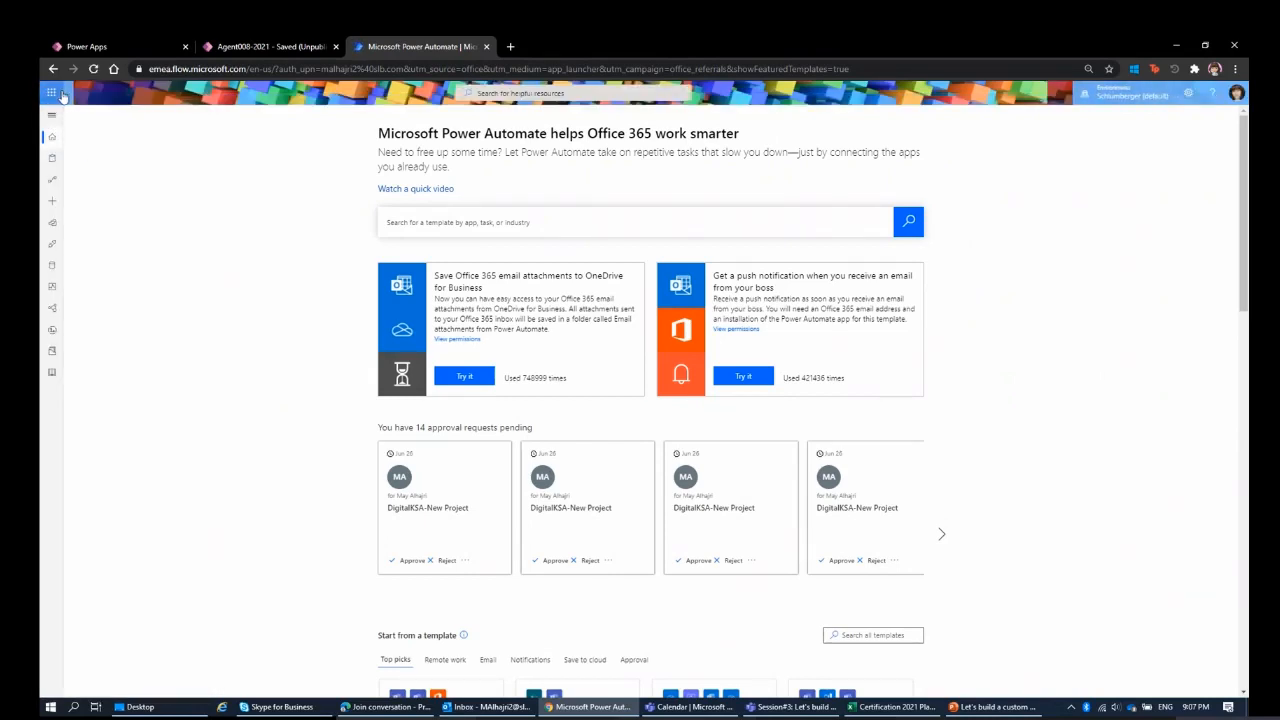
Return to the Power Apps apps list, dismiss the canvas app editing notice and show the available Office 365 apps.
{"action": "left_click", "coordinate": [244, 54]}
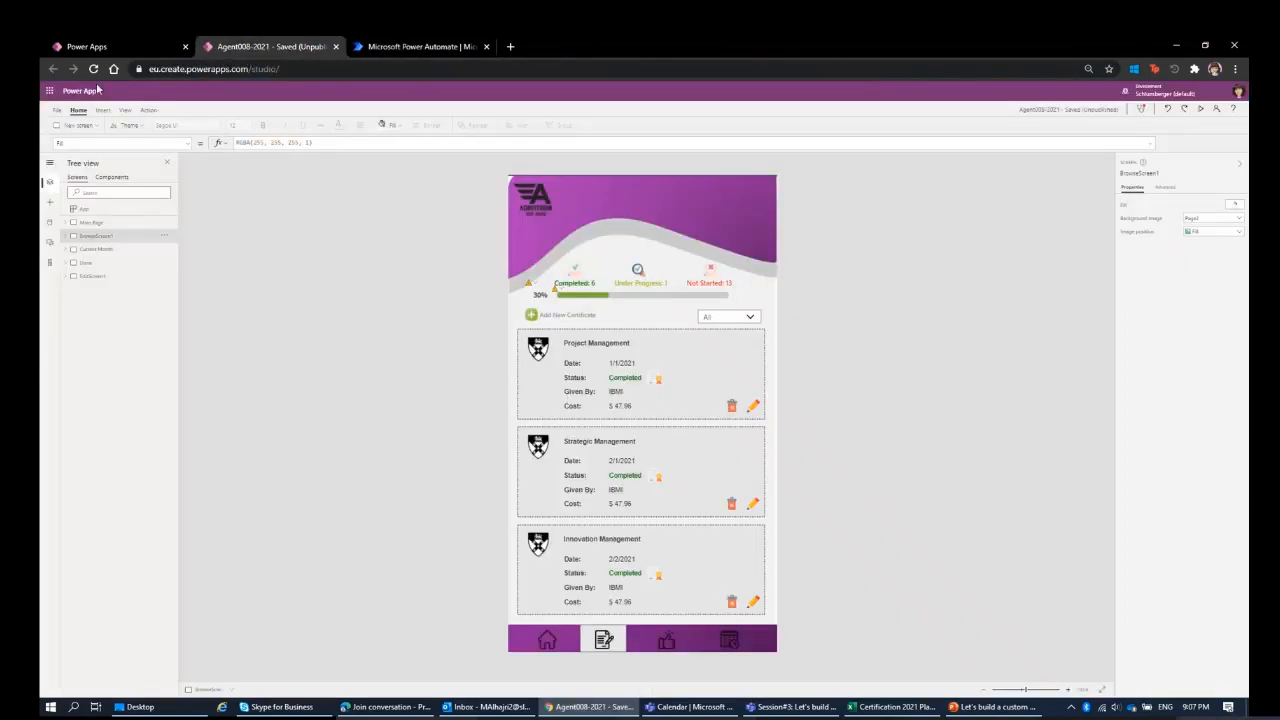
{"action": "left_click", "coordinate": [50, 94]}
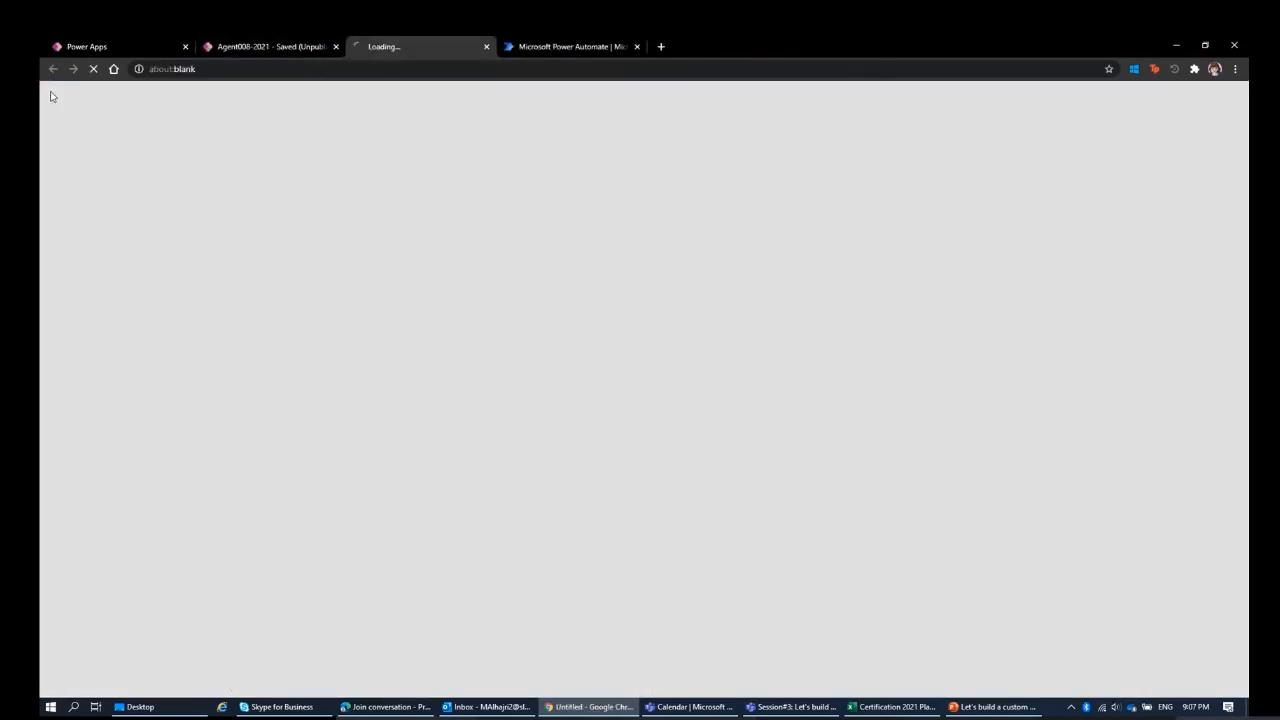
{"action": "left_click", "coordinate": [106, 47]}
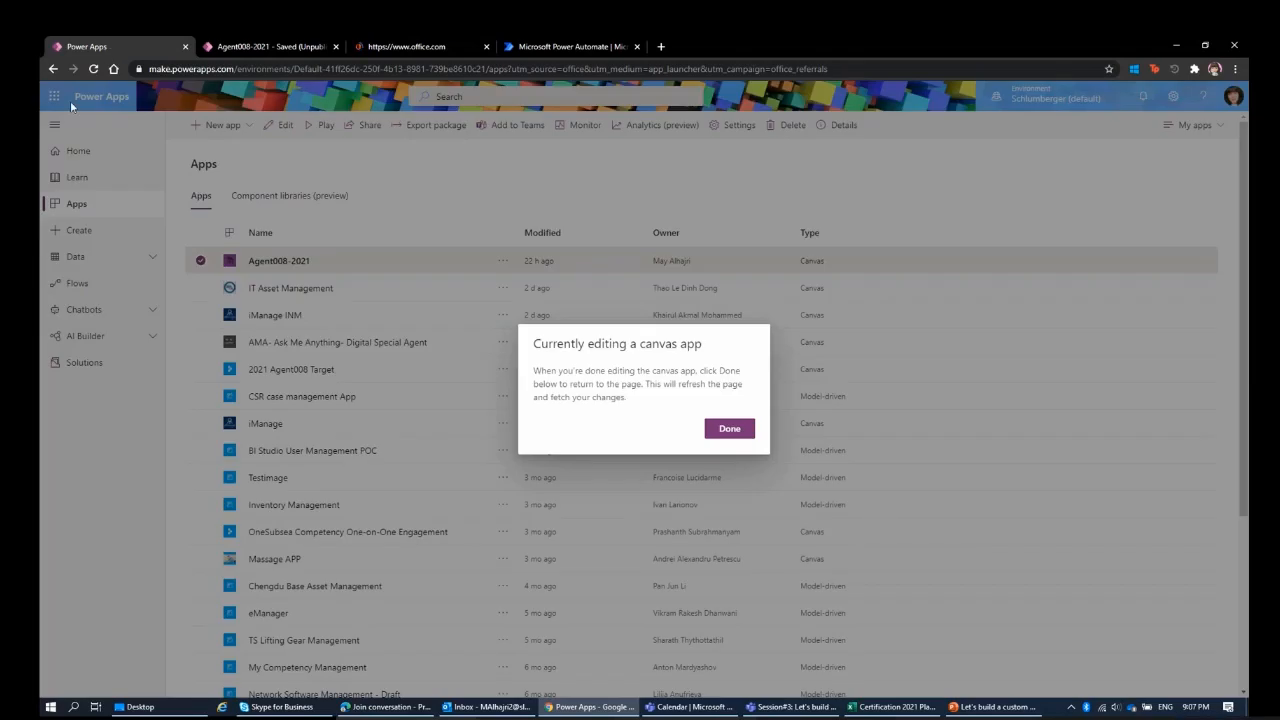
{"action": "left_click", "coordinate": [729, 429]}
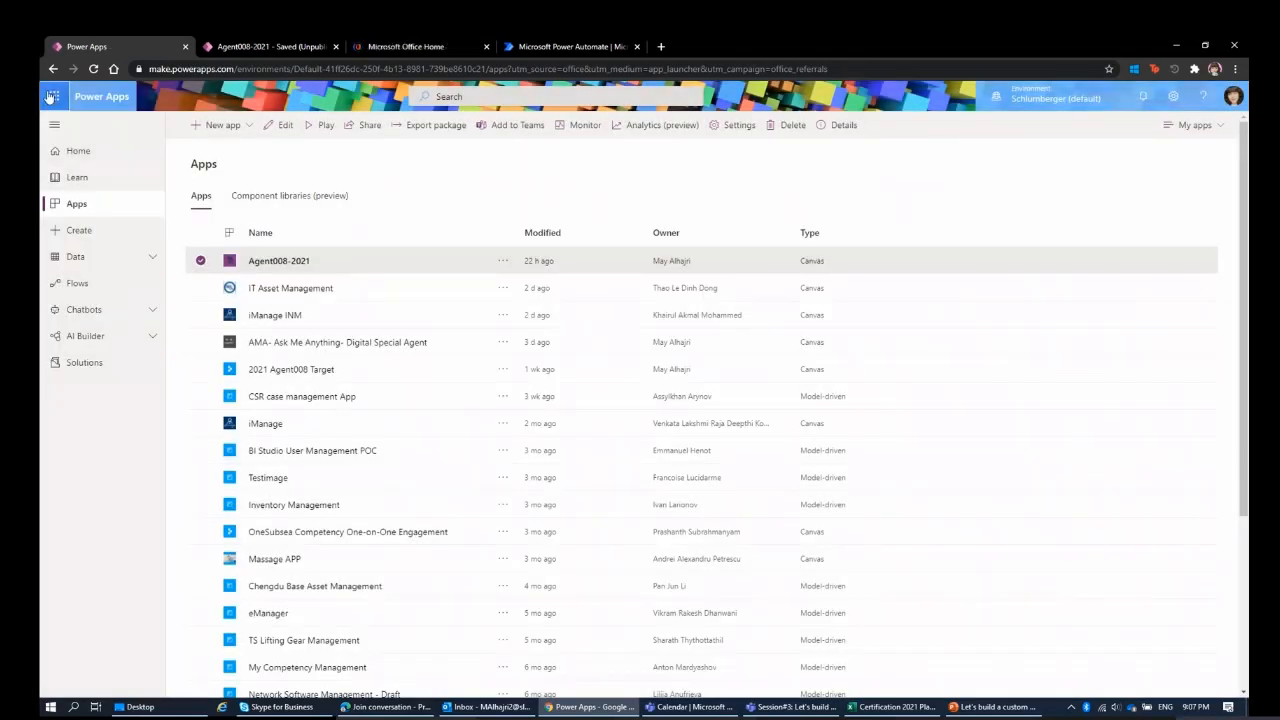
{"action": "left_click", "coordinate": [55, 98]}
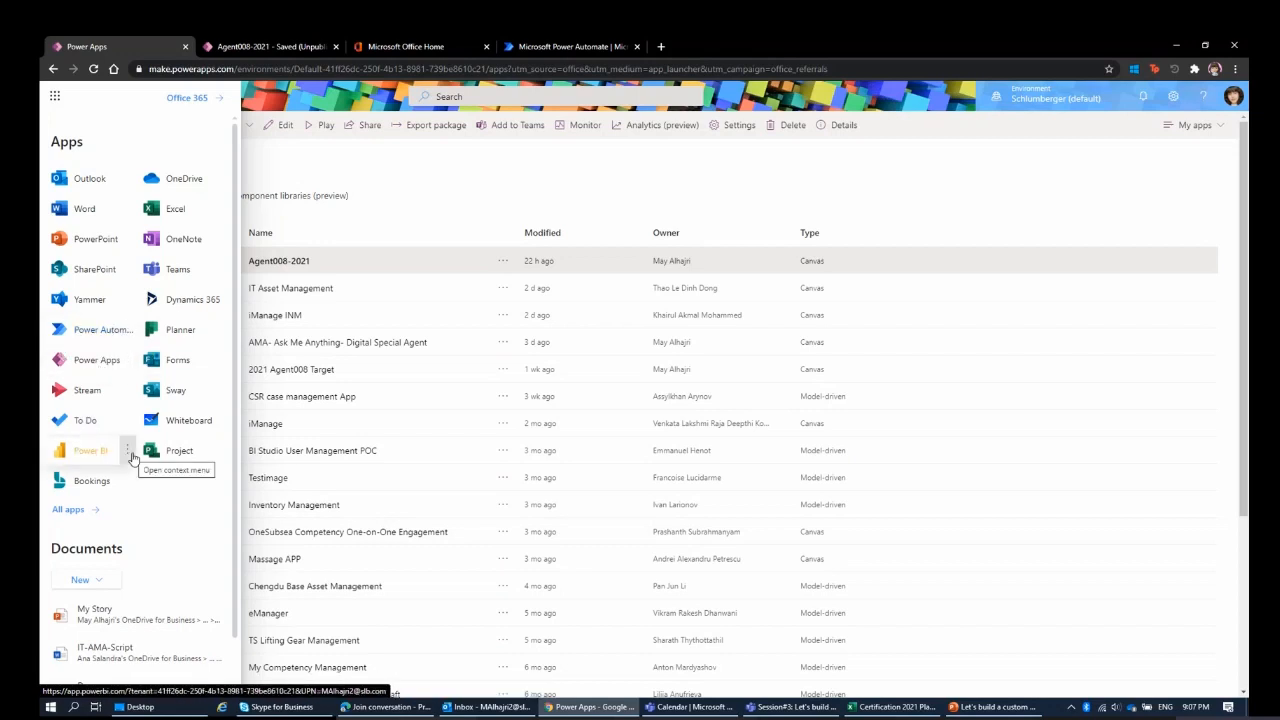
Switch to Power Automate and examine the blank flow types and templates for creating a flow, comparing with the Agent008-2021 app.
{"action": "left_click", "coordinate": [542, 47]}
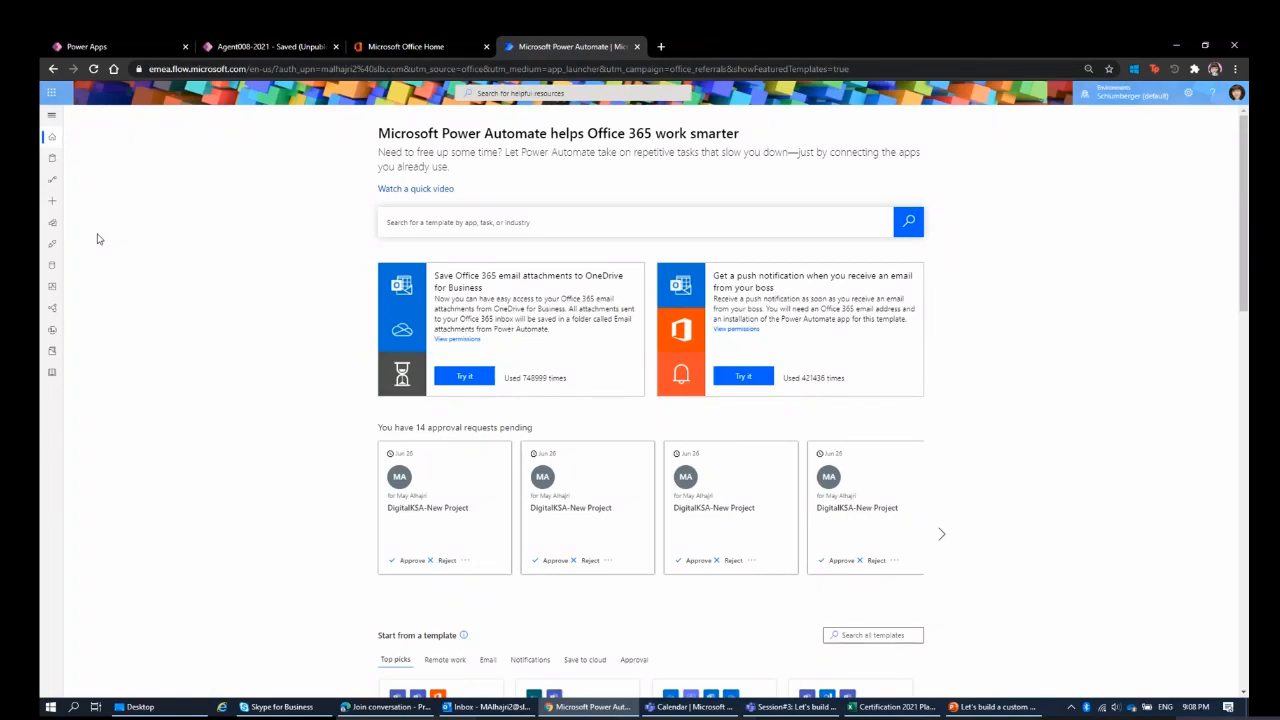
{"action": "left_click", "coordinate": [52, 204]}
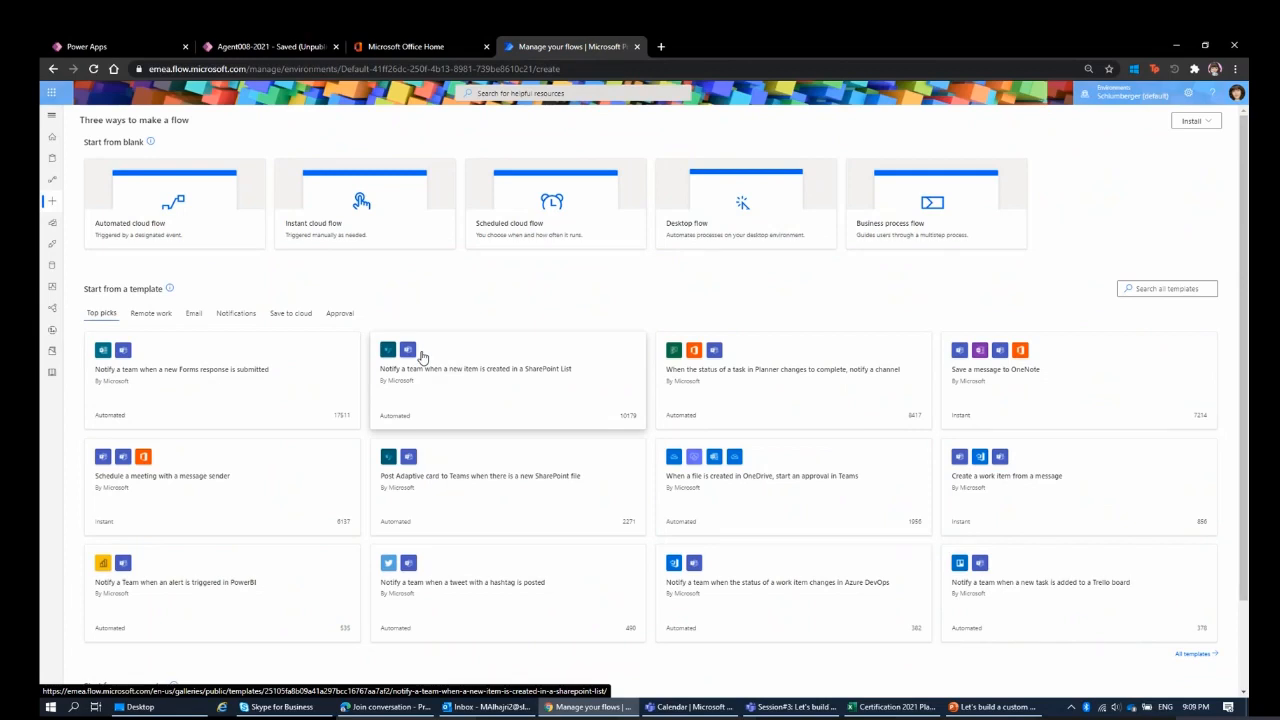
{"action": "scroll", "coordinate": [428, 346], "scroll_direction": "down", "scroll_amount": 1}
{"action": "scroll", "coordinate": [428, 346], "scroll_direction": "up", "scroll_amount": 1}
{"action": "left_click", "coordinate": [235, 46]}
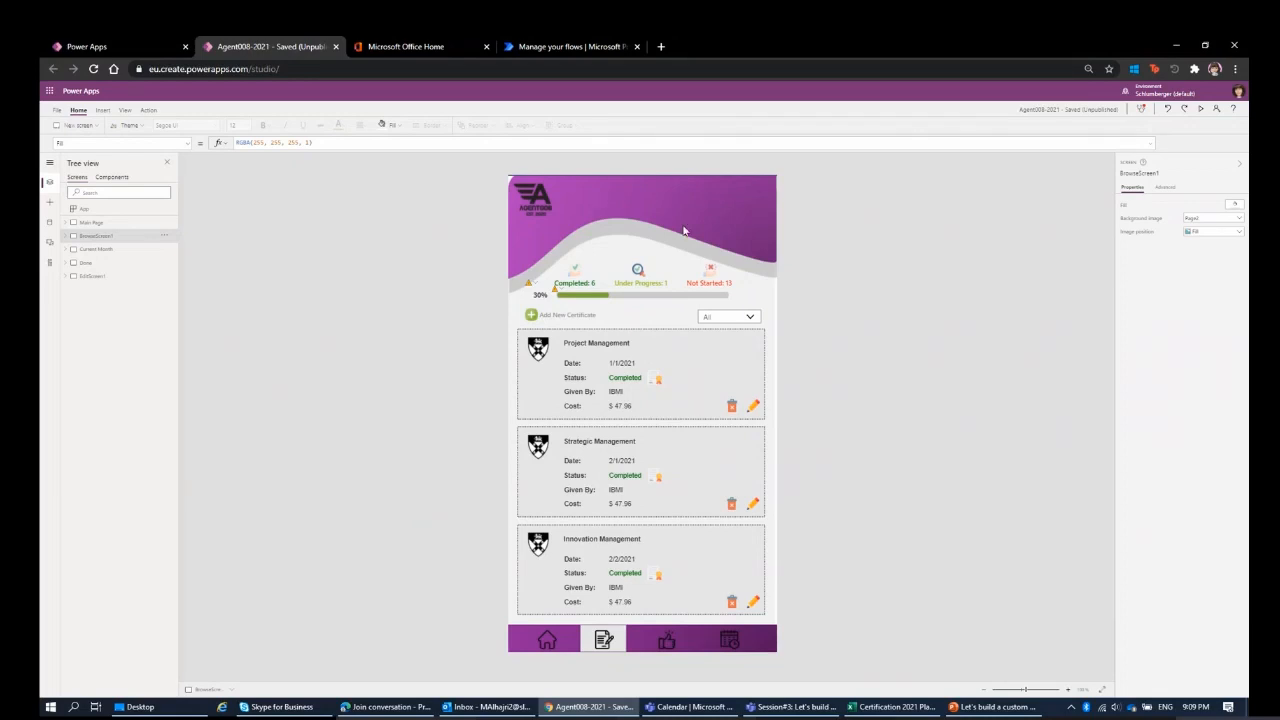
{"action": "left_click", "coordinate": [607, 51]}
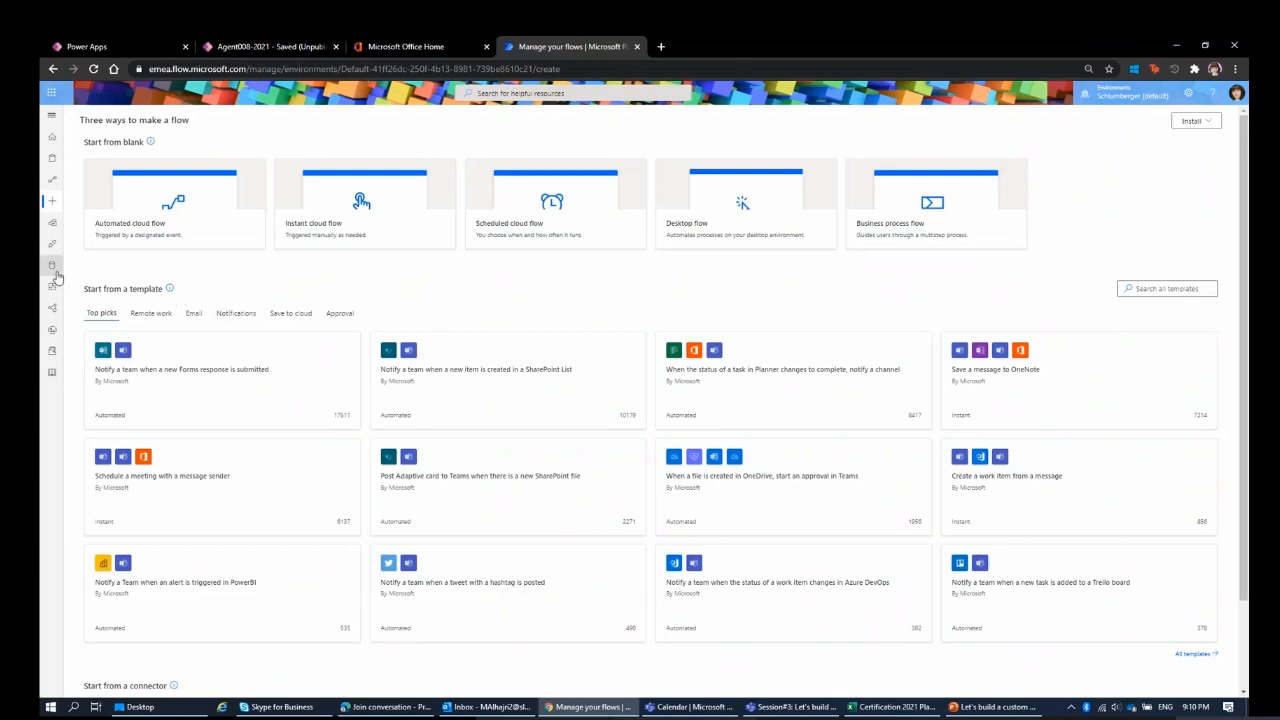
Create a flow from the SharePoint connector using the "When an item is created" trigger.
{"action": "scroll", "coordinate": [334, 331], "scroll_direction": "down", "scroll_amount": 1}
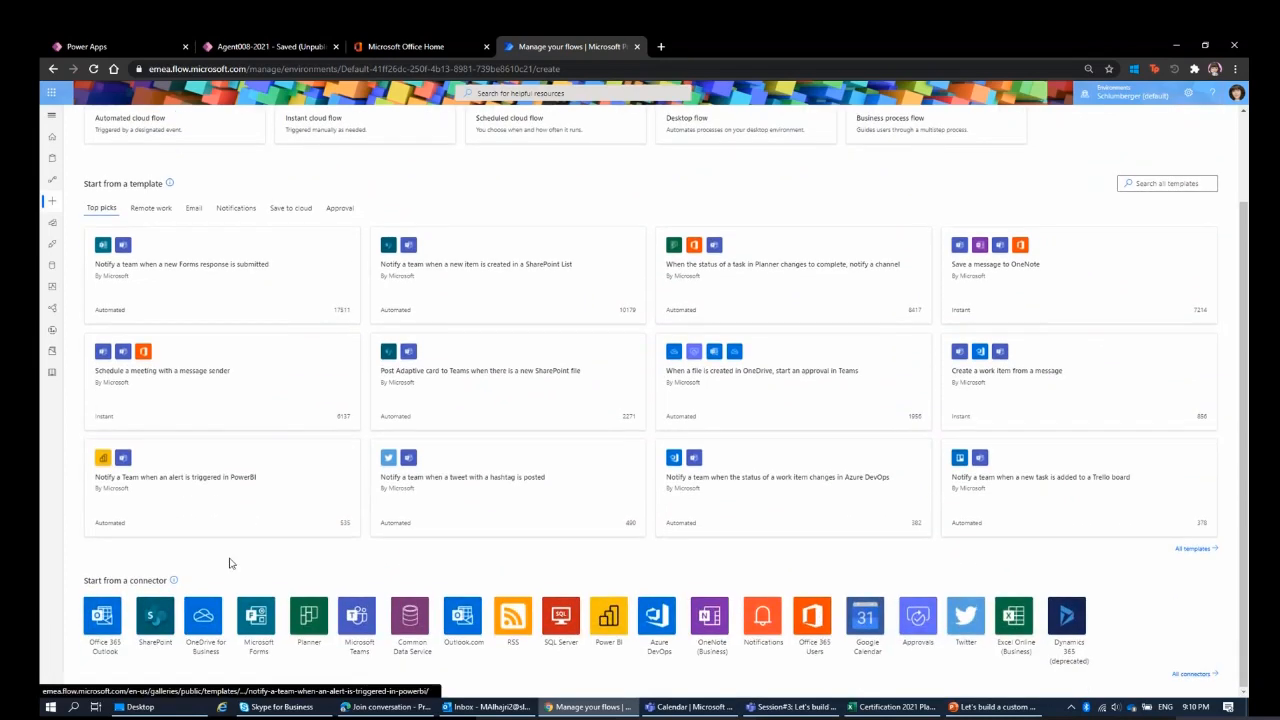
{"action": "left_click", "coordinate": [155, 649]}
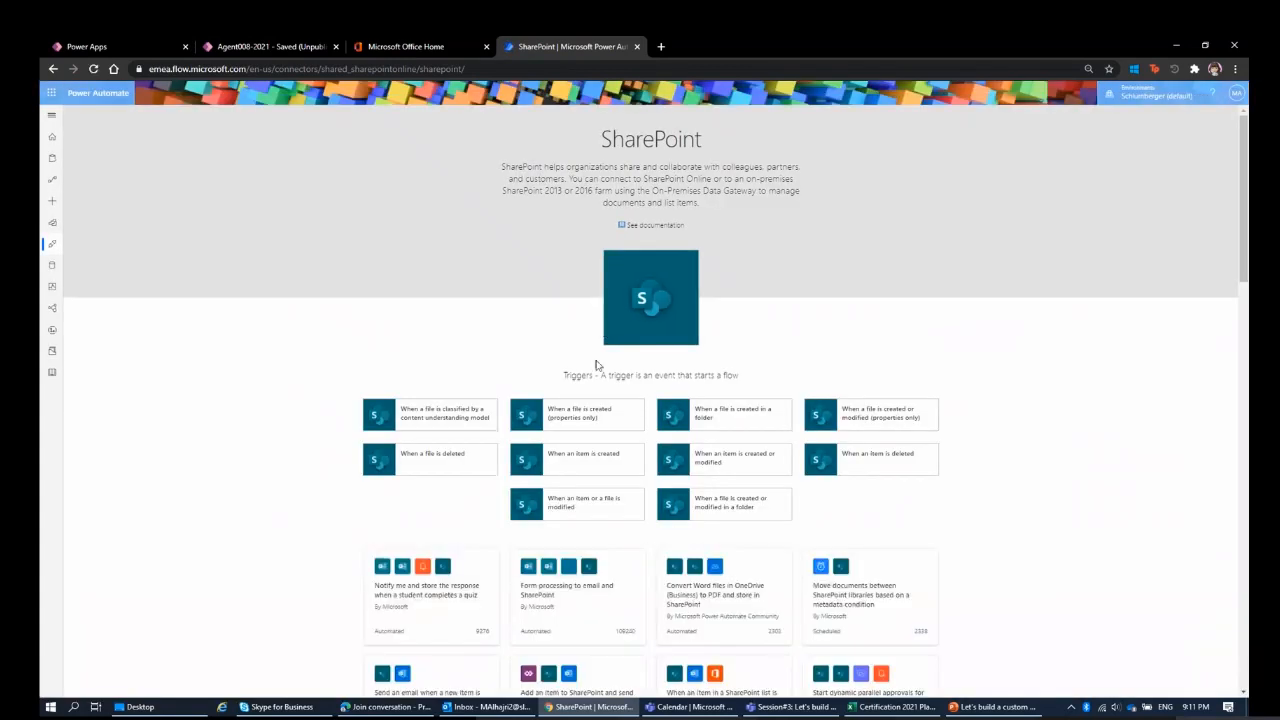
{"action": "scroll", "coordinate": [507, 465], "scroll_direction": "down", "scroll_amount": 10}
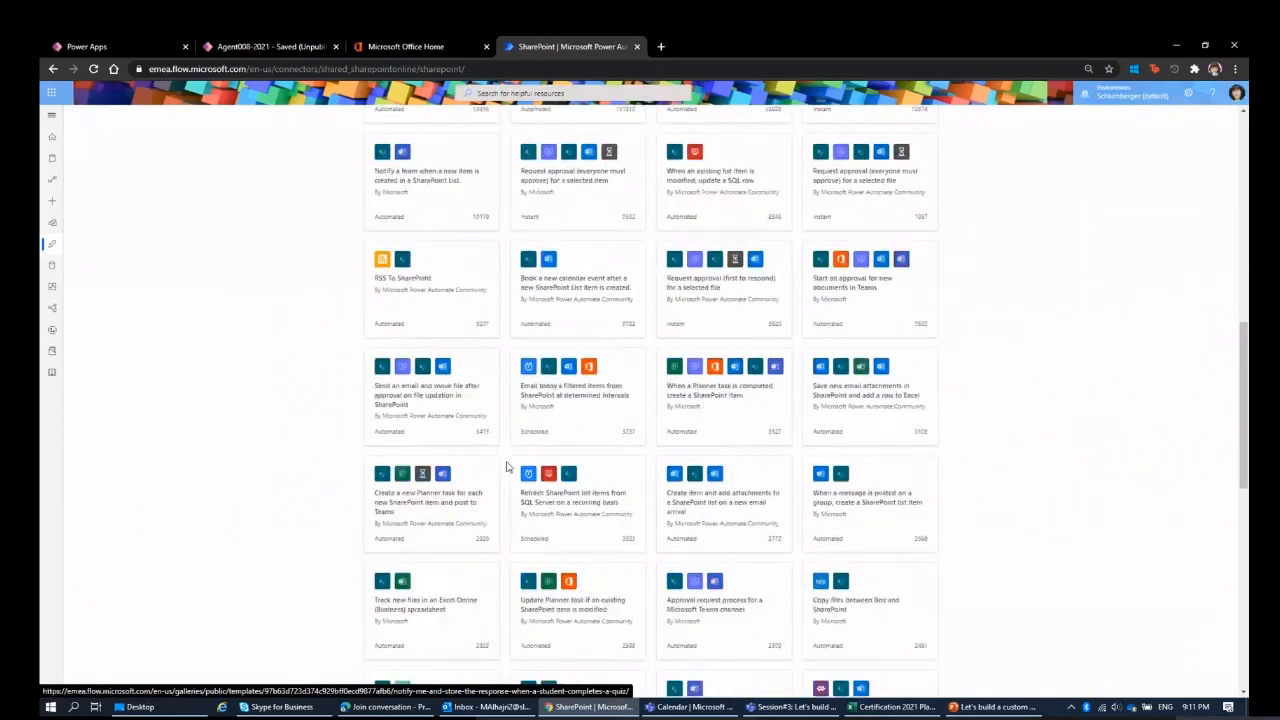
{"action": "scroll", "coordinate": [507, 465], "scroll_direction": "down", "scroll_amount": 5}
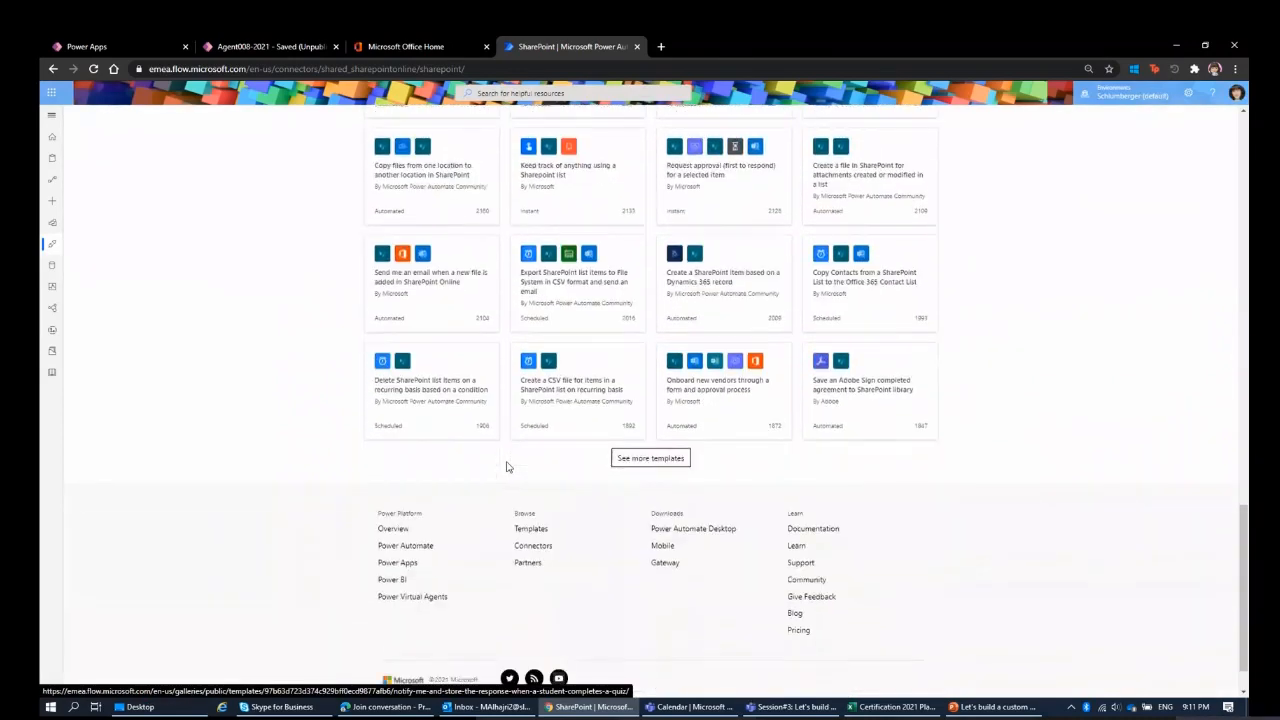
{"action": "scroll", "coordinate": [507, 465], "scroll_direction": "up", "scroll_amount": 3}
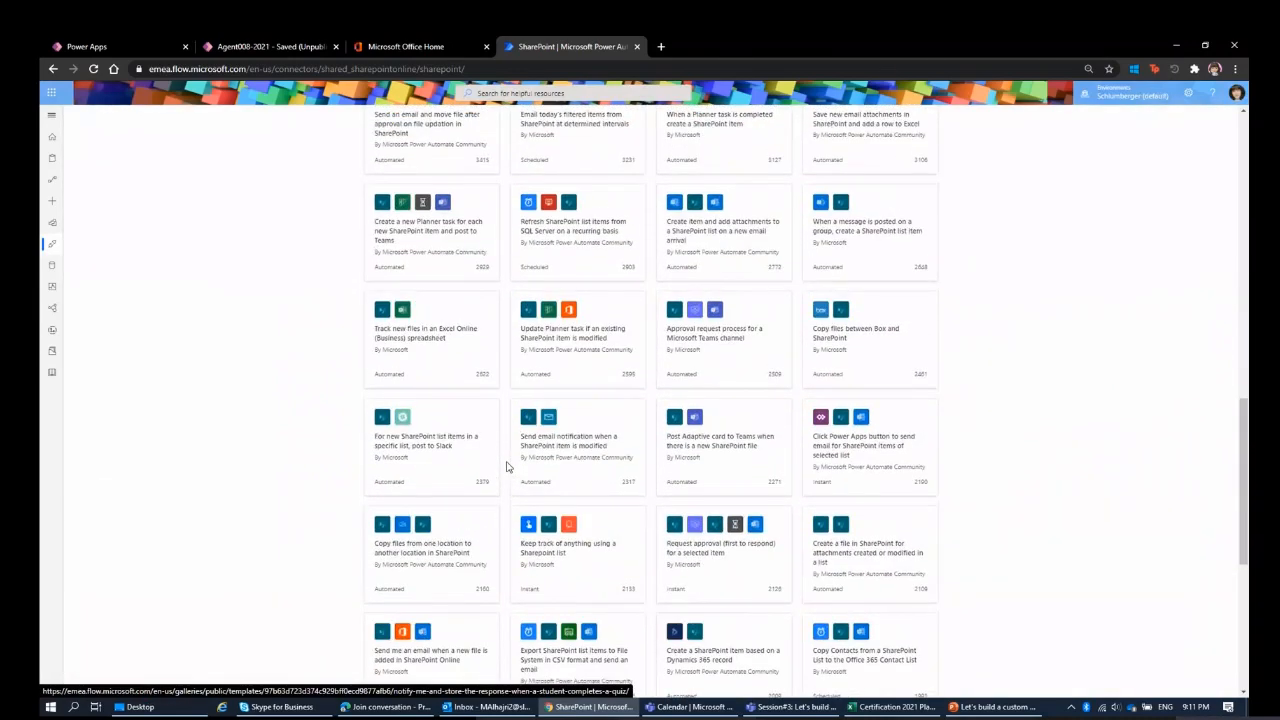
{"action": "scroll", "coordinate": [507, 465], "scroll_direction": "up", "scroll_amount": 4}
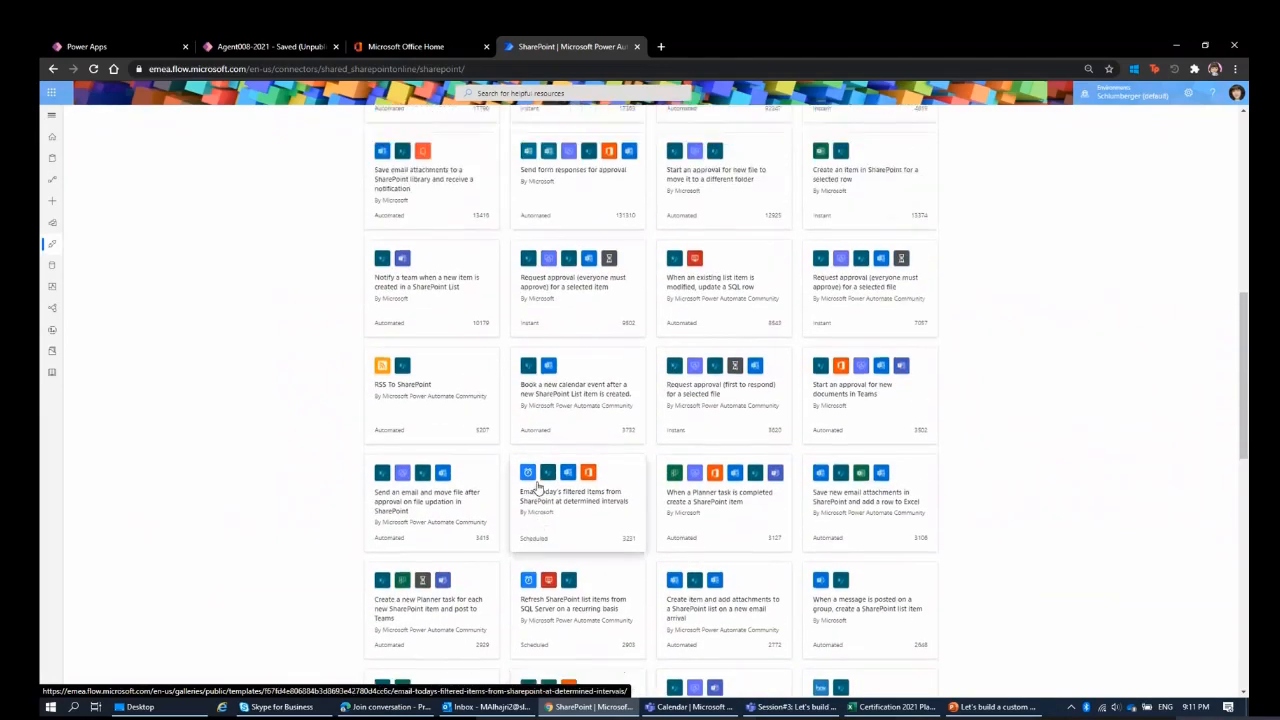
{"action": "scroll", "coordinate": [537, 487], "scroll_direction": "up", "scroll_amount": 8}
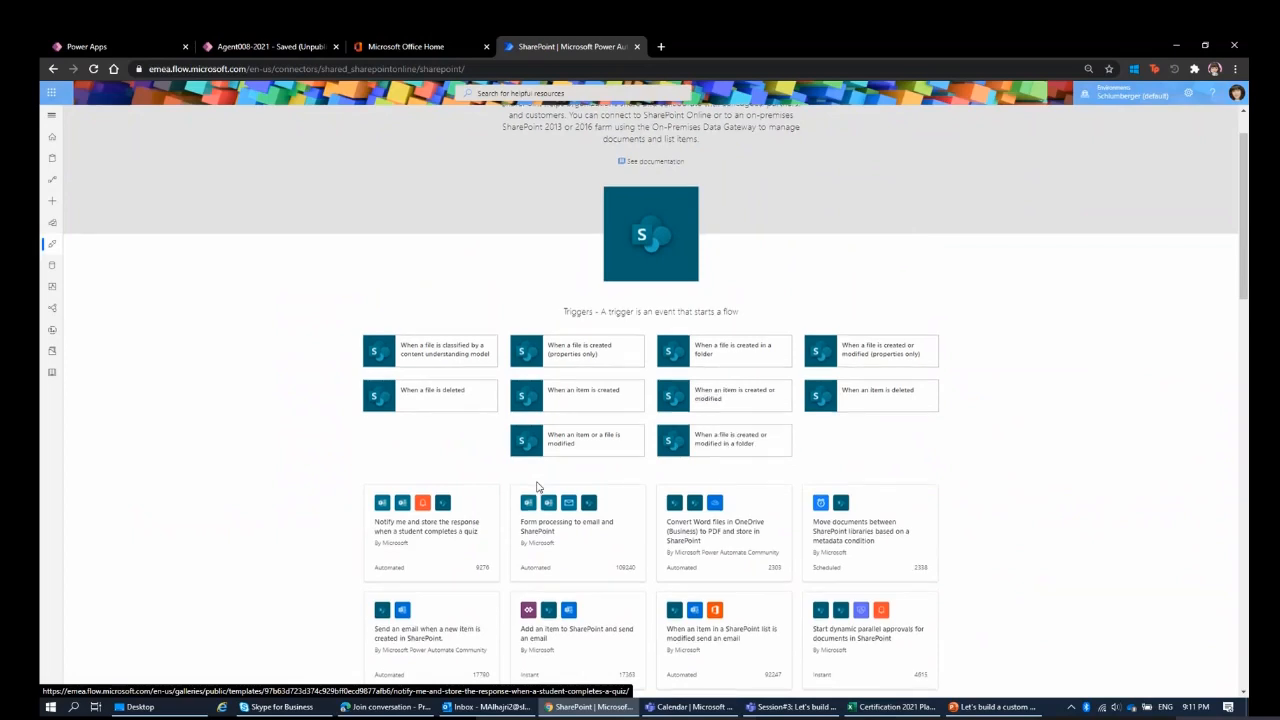
{"action": "scroll", "coordinate": [537, 487], "scroll_direction": "down", "scroll_amount": 1}
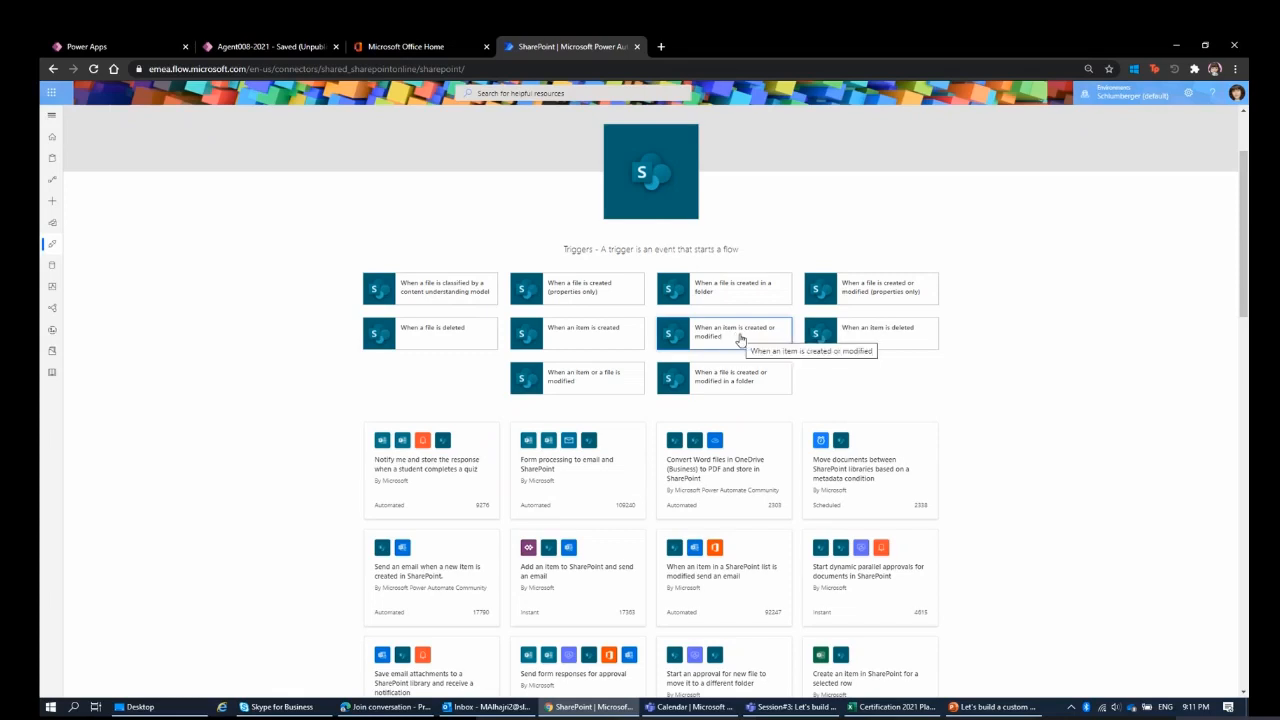
{"action": "left_click", "coordinate": [617, 350]}
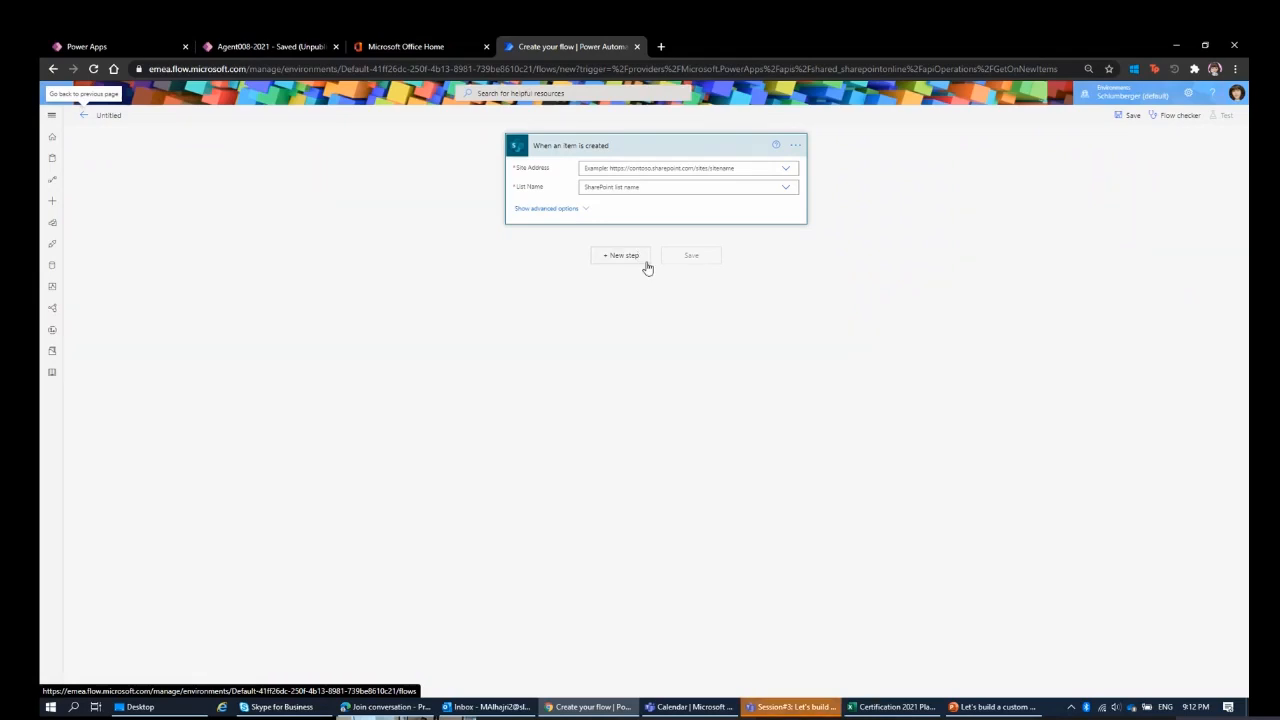
Set the trigger's site address to 2021 Certificates and its list name to 2021 Agent008 Traget.
{"action": "left_click", "coordinate": [617, 167]}
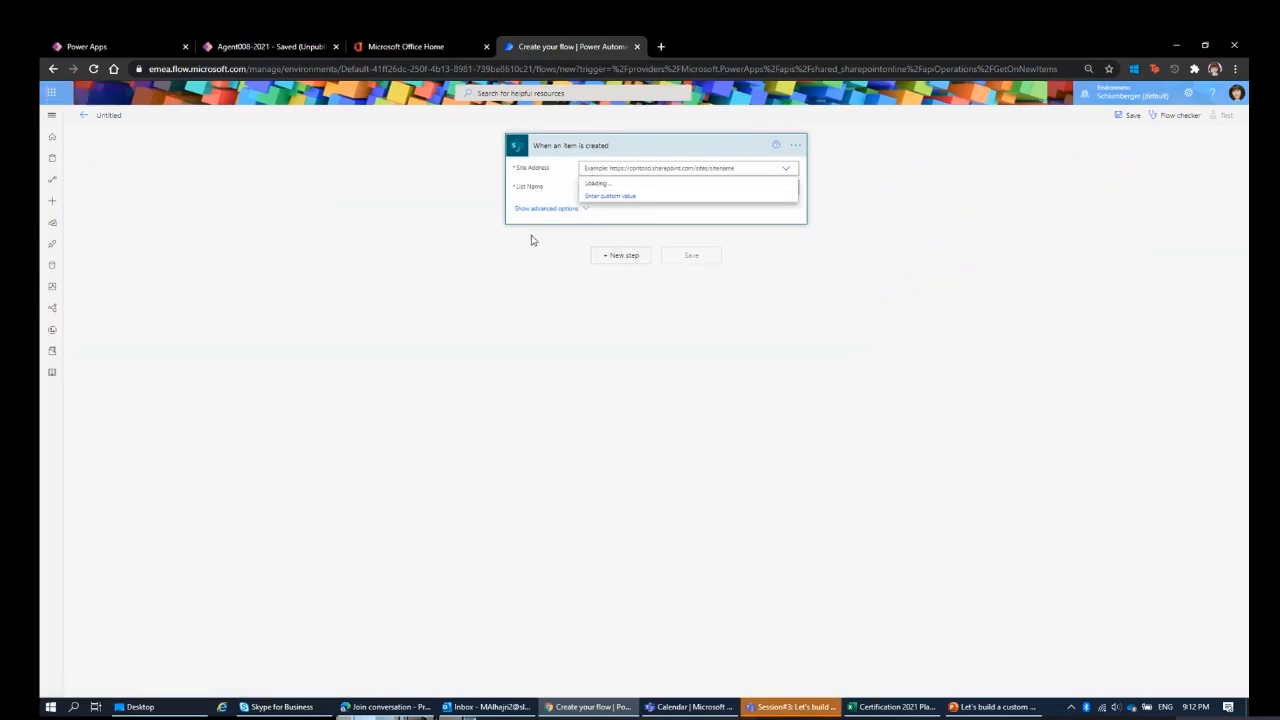
{"action": "left_click", "coordinate": [545, 185]}
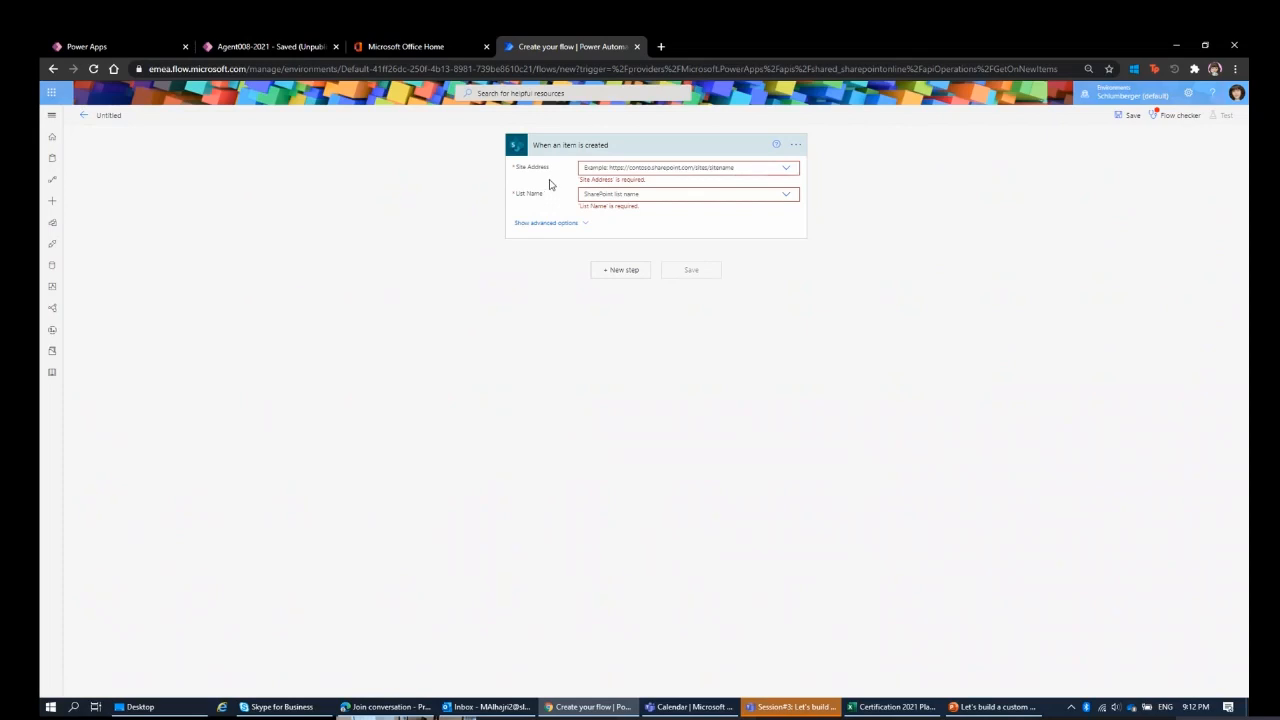
{"action": "left_click", "coordinate": [607, 175]}
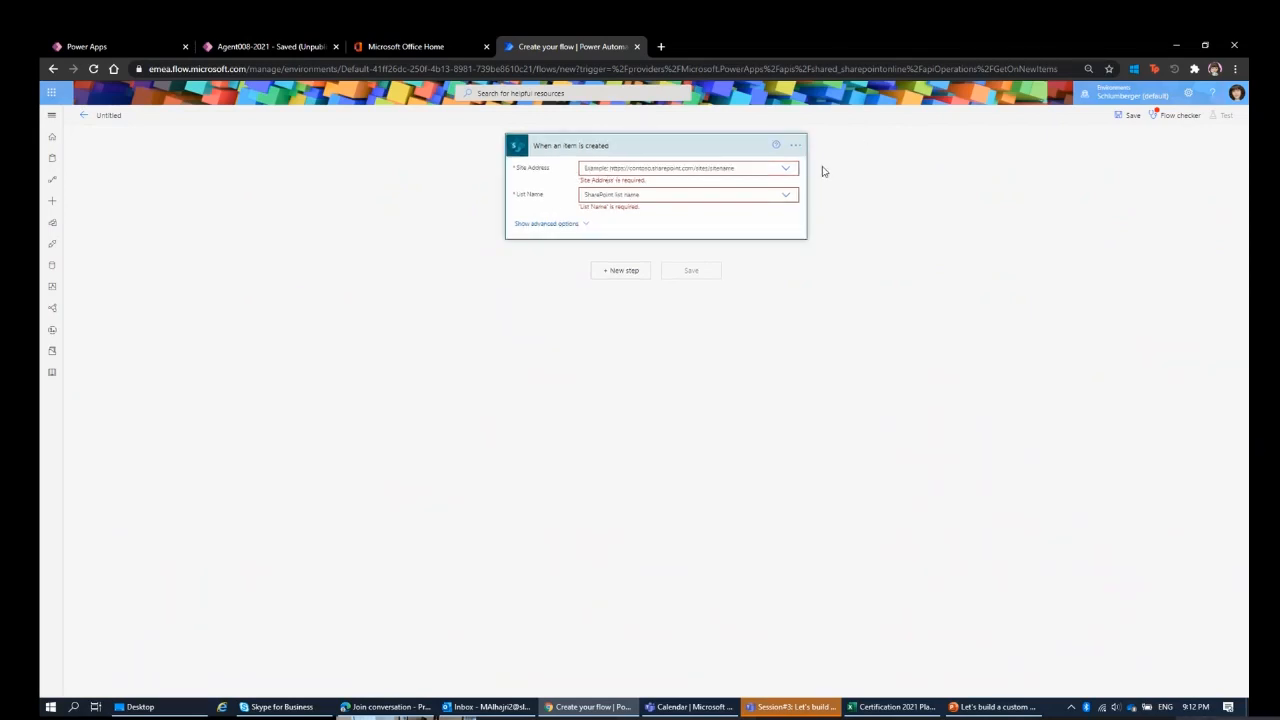
{"action": "left_click", "coordinate": [786, 170]}
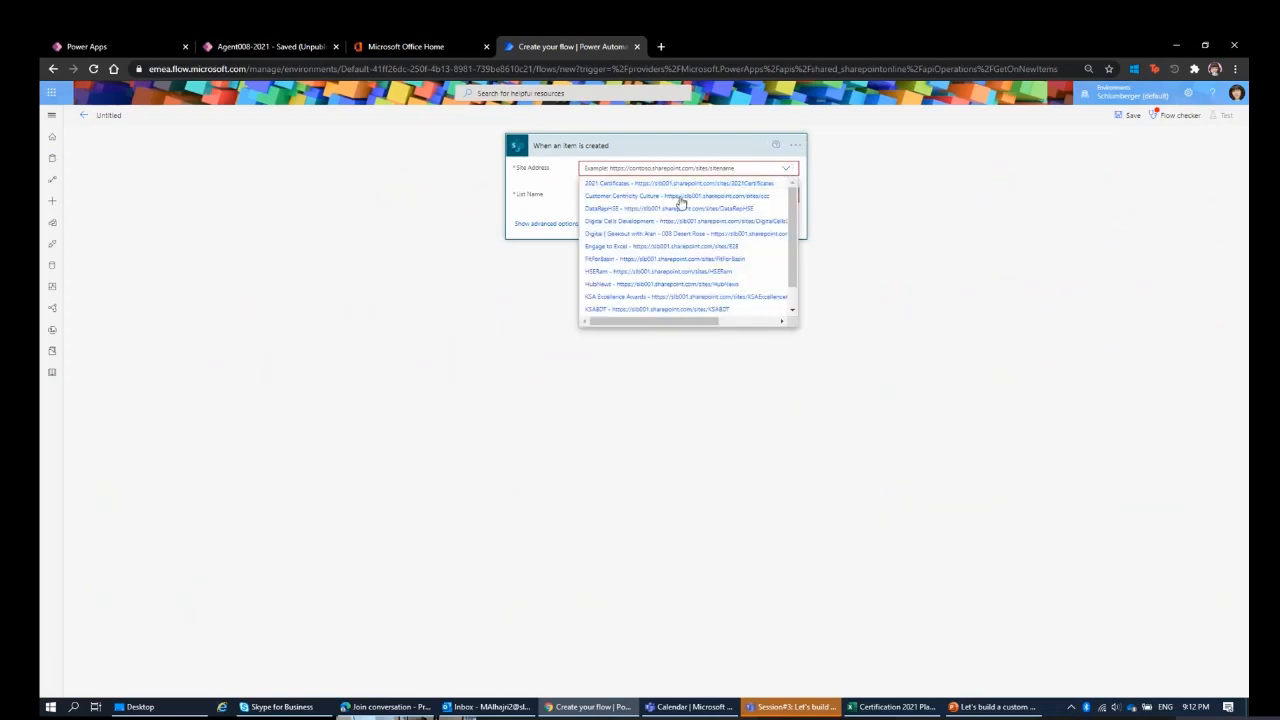
{"action": "left_click", "coordinate": [625, 183]}
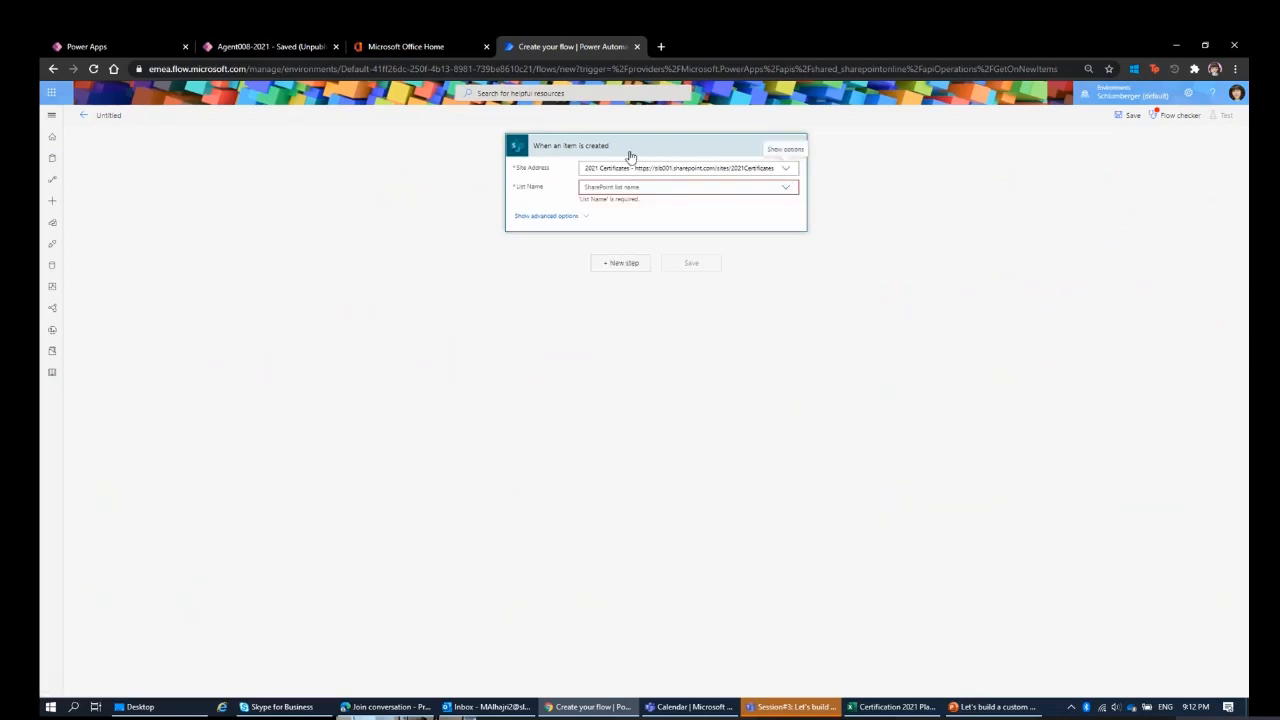
{"action": "left_click", "coordinate": [784, 170]}
{"action": "scroll", "coordinate": [648, 218], "scroll_direction": "down", "scroll_amount": 1}
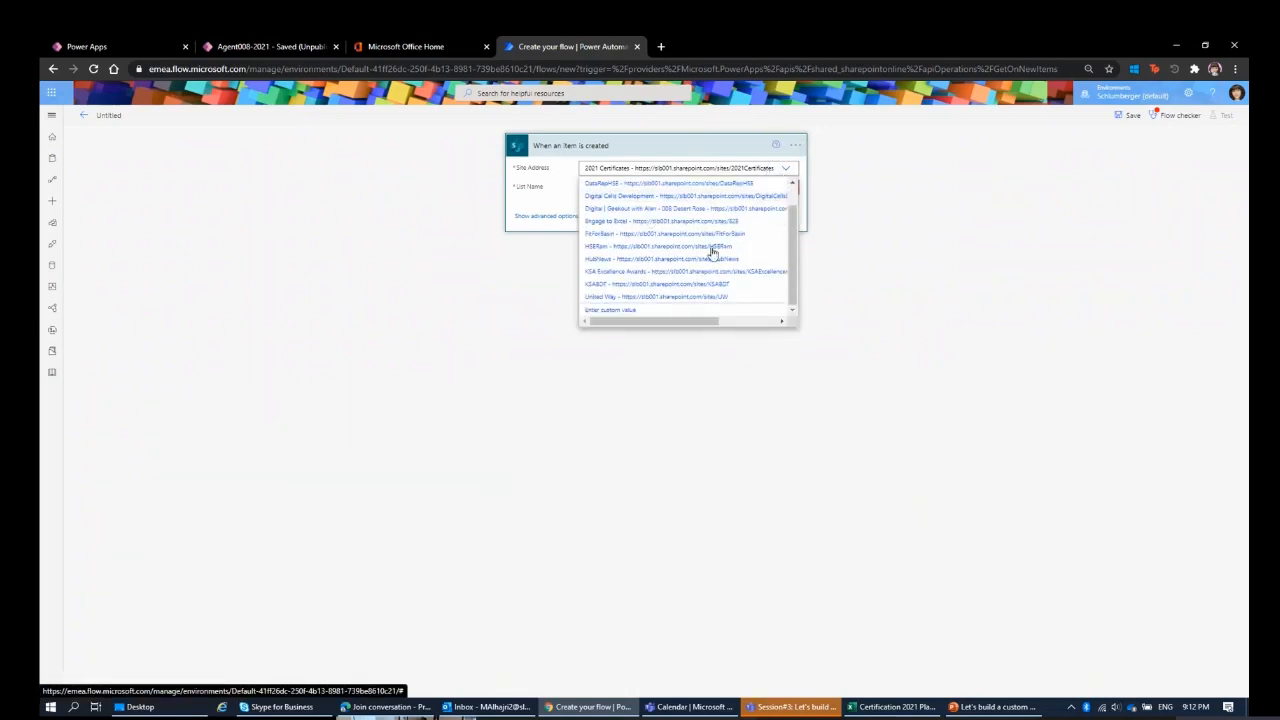
{"action": "left_click", "coordinate": [852, 252]}
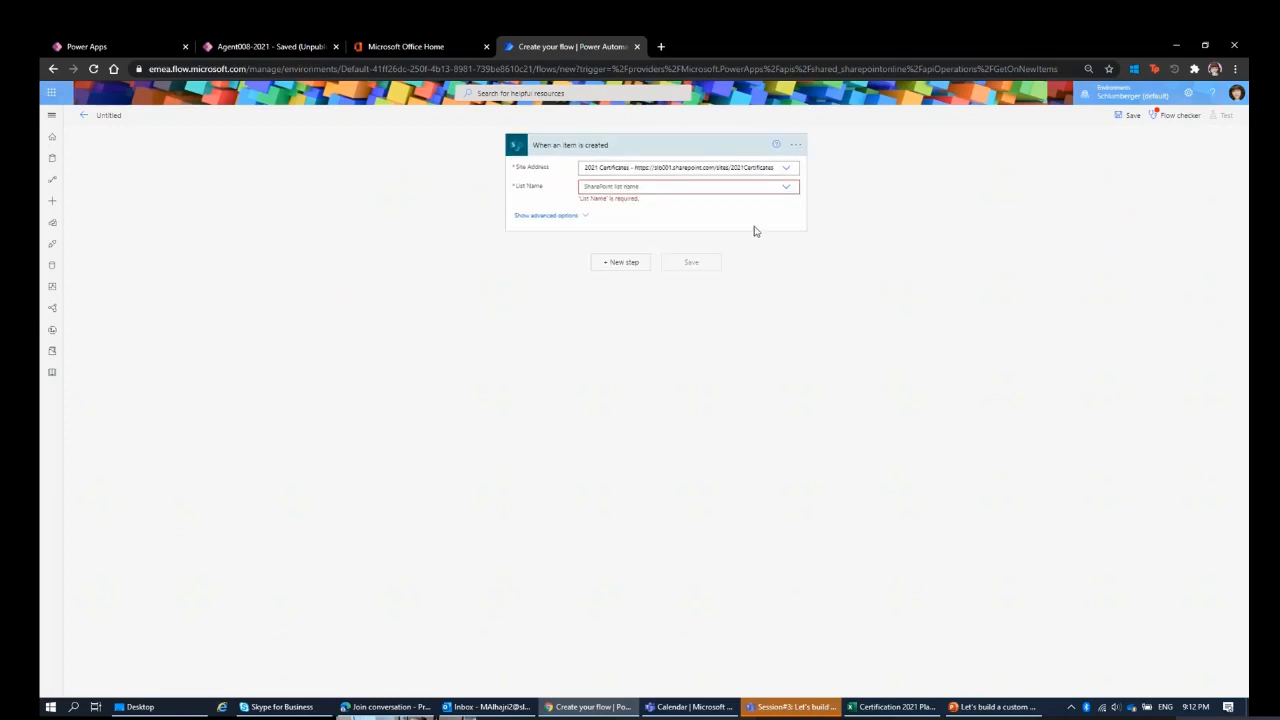
{"action": "left_click", "coordinate": [773, 188]}
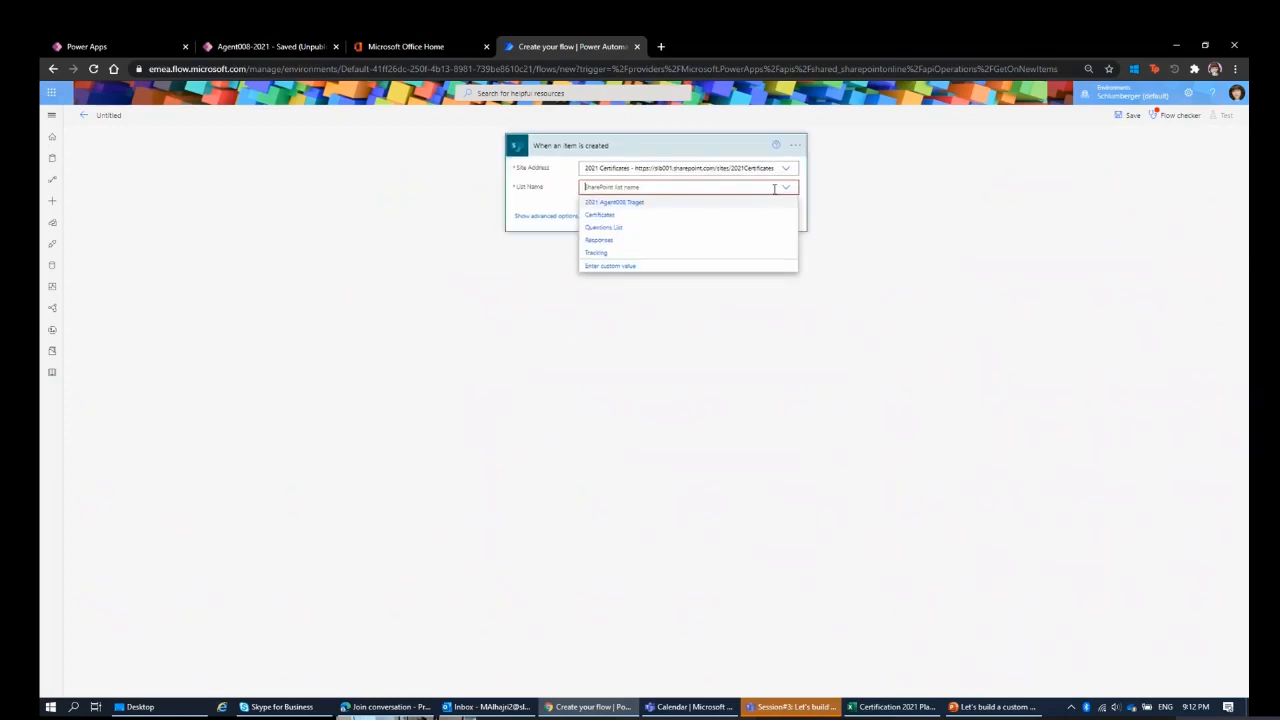
{"action": "left_click", "coordinate": [643, 205]}
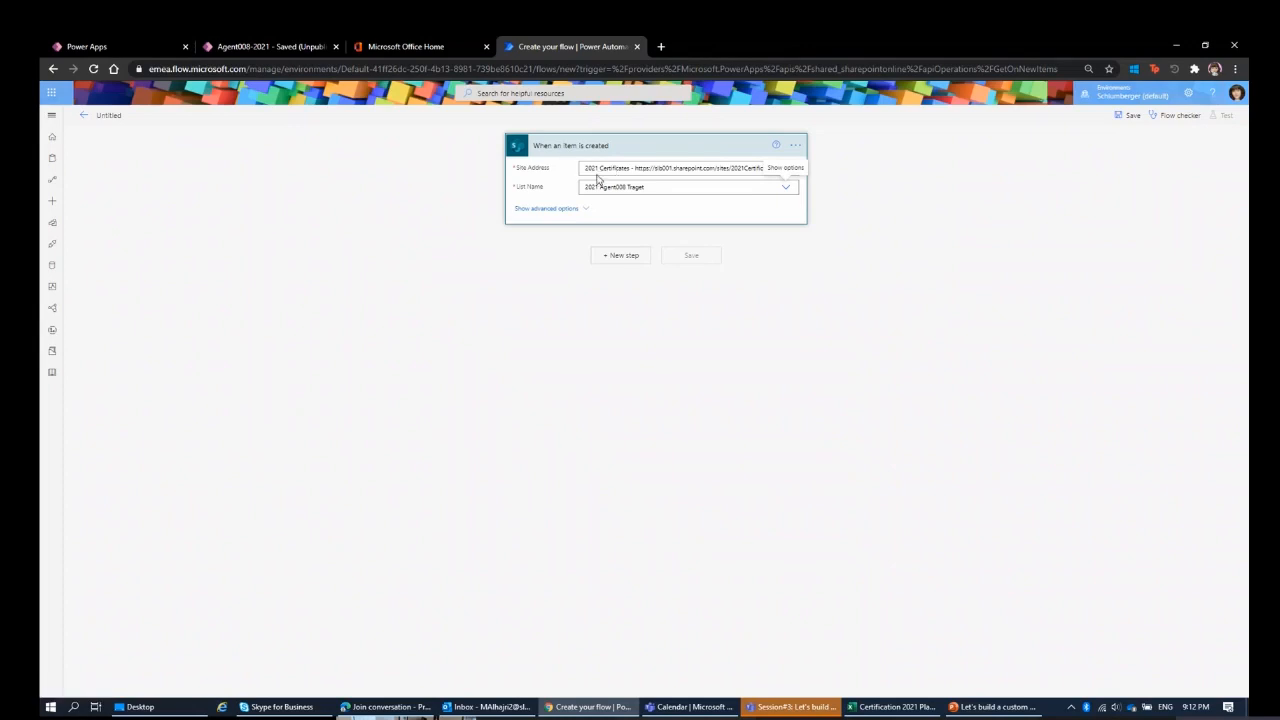
Add a new step after the trigger and look through the actions offered for it.
{"action": "double_click", "coordinate": [540, 168]}
{"action": "left_click_drag", "start_coordinate": [518, 189], "coordinate": [539, 192]}
{"action": "left_click", "coordinate": [634, 262]}
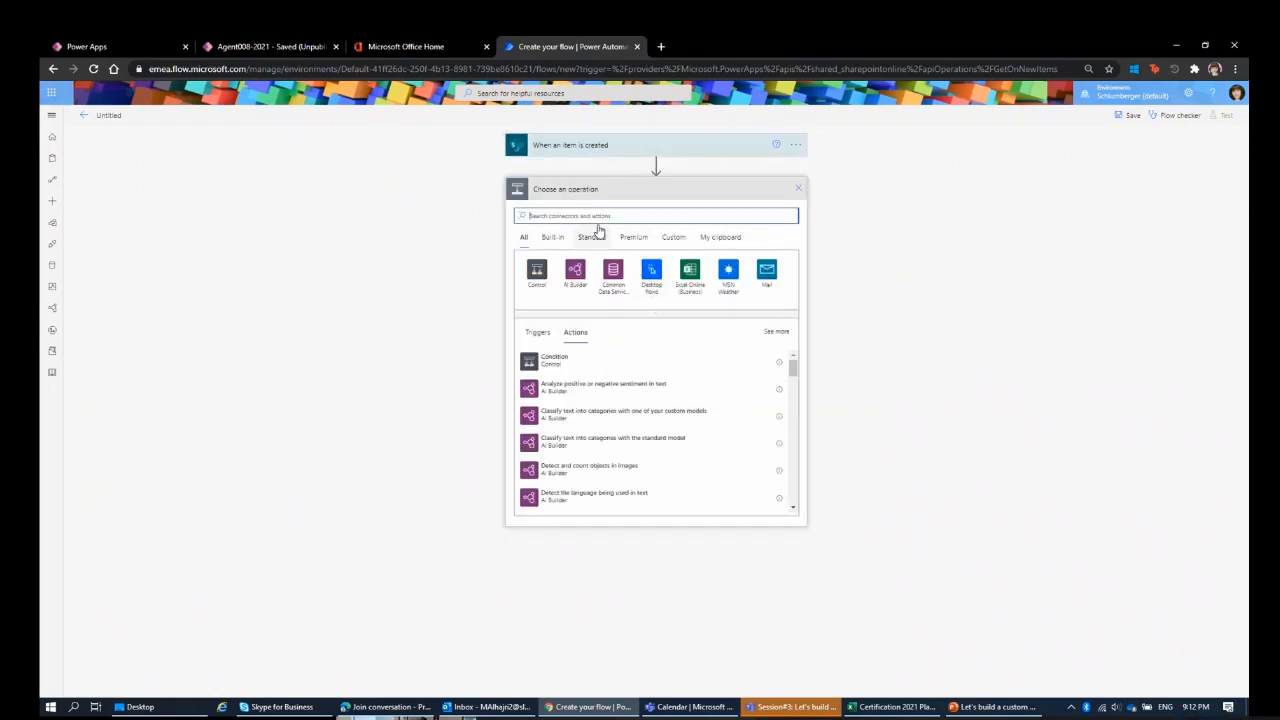
{"action": "scroll", "coordinate": [663, 371], "scroll_direction": "down", "scroll_amount": 5}
{"action": "scroll", "coordinate": [663, 371], "scroll_direction": "down", "scroll_amount": 5}
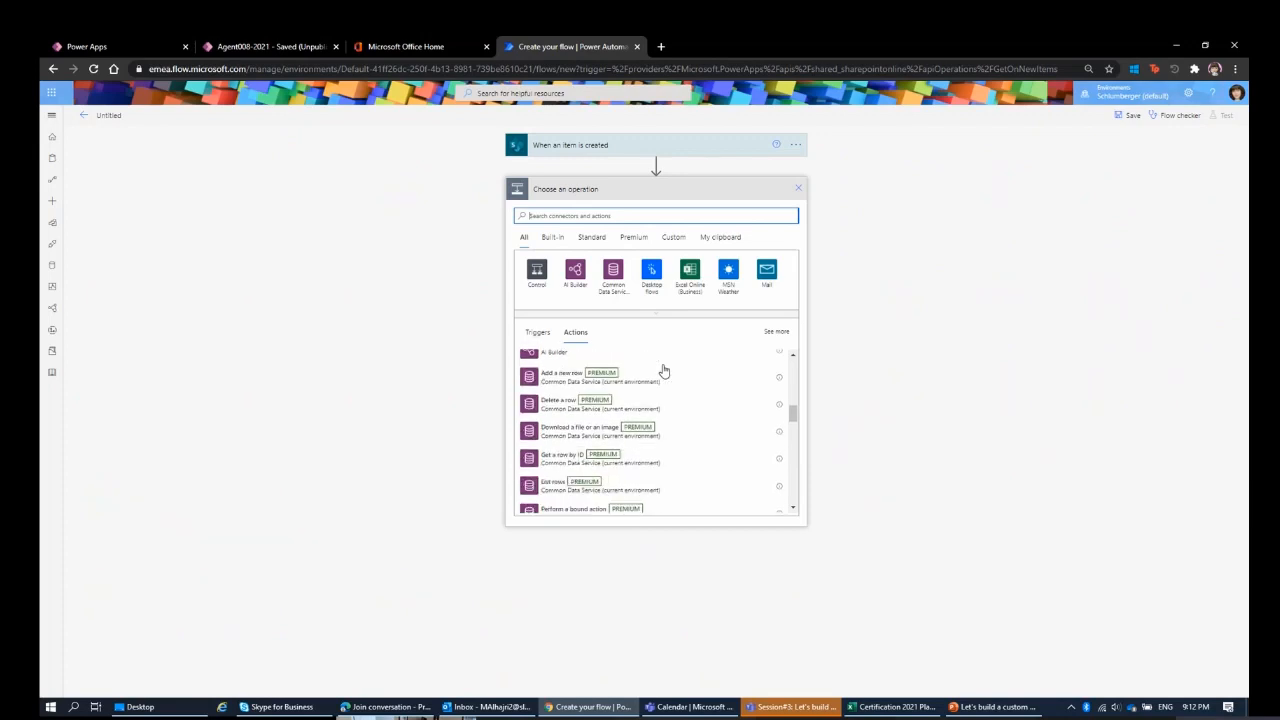
{"action": "scroll", "coordinate": [660, 368], "scroll_direction": "down", "scroll_amount": 2}
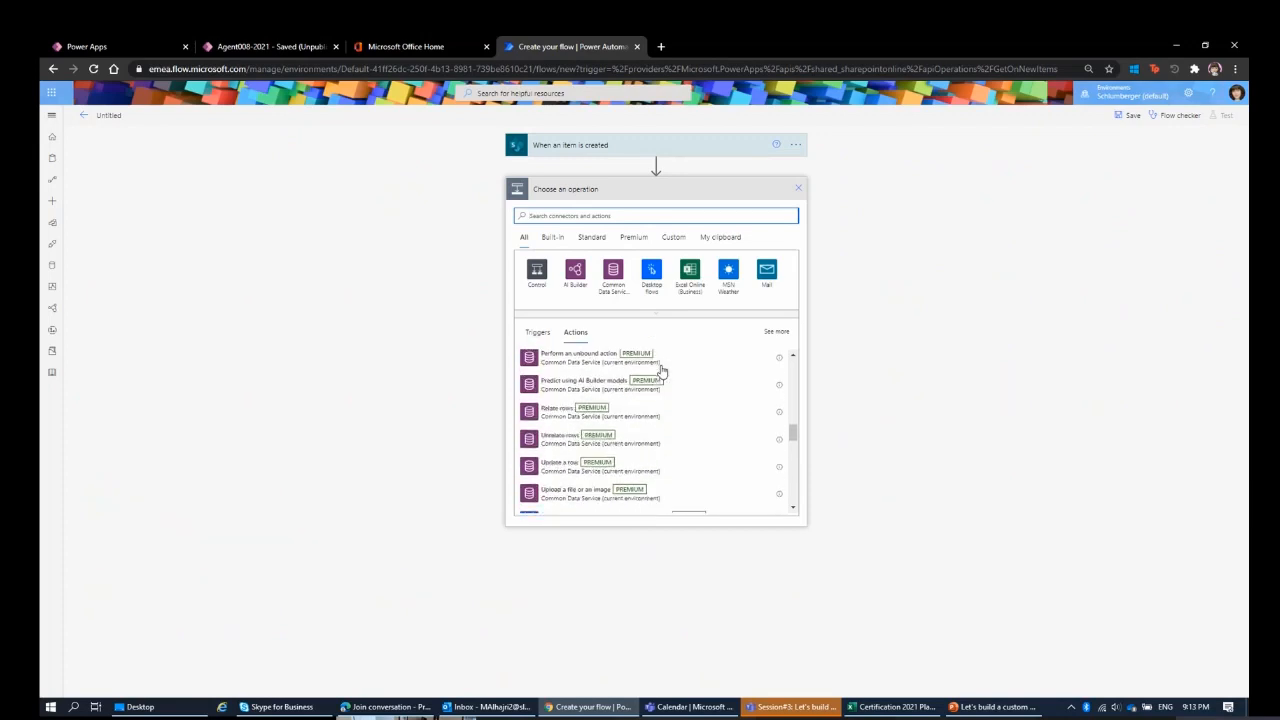
{"action": "scroll", "coordinate": [712, 425], "scroll_direction": "down", "scroll_amount": 3}
{"action": "scroll", "coordinate": [714, 432], "scroll_direction": "down", "scroll_amount": 2}
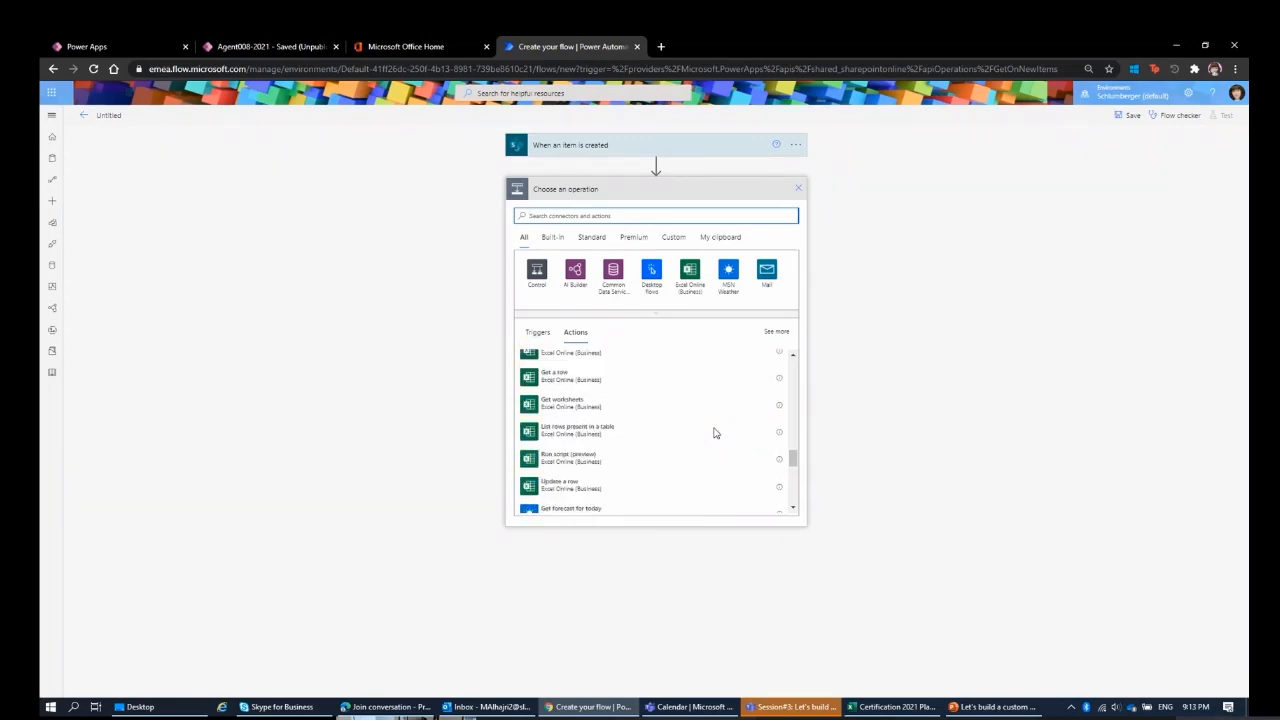
{"action": "scroll", "coordinate": [711, 405], "scroll_direction": "up", "scroll_amount": 2}
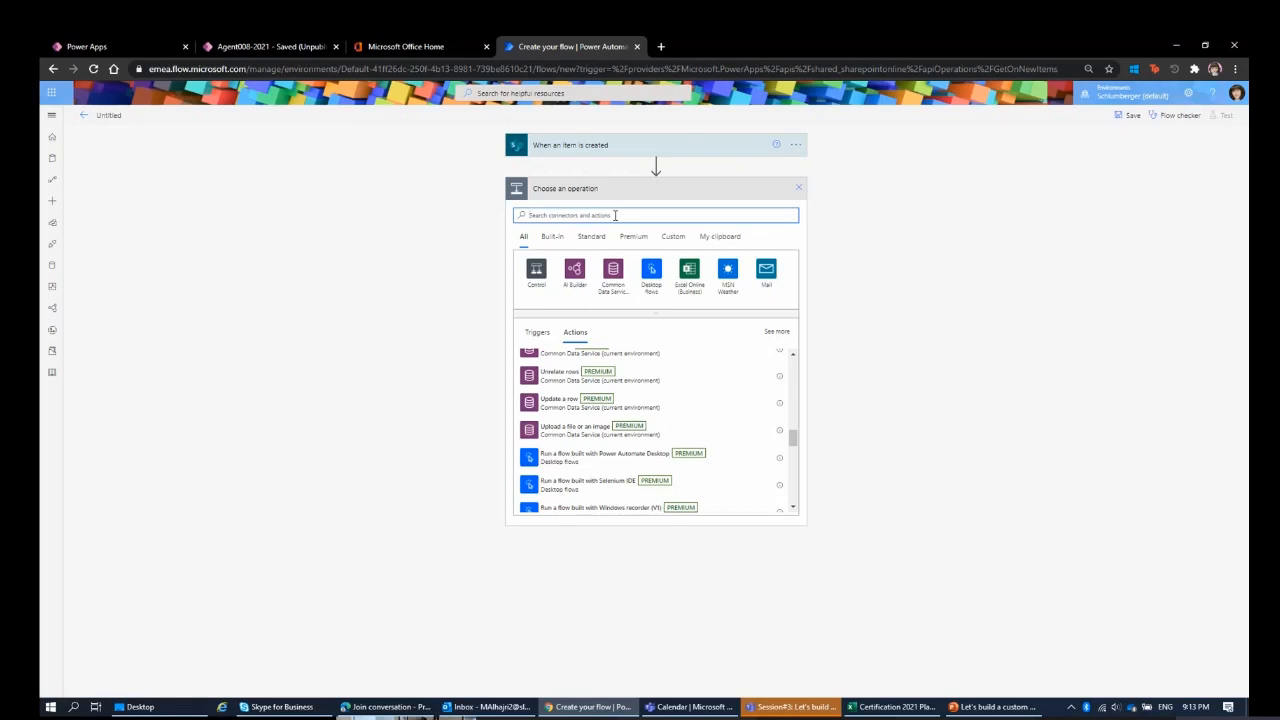
Find the Office 365 Outlook connector and add its "Send an email (V2)" action to the flow.
{"action": "type", "text": "ou"}
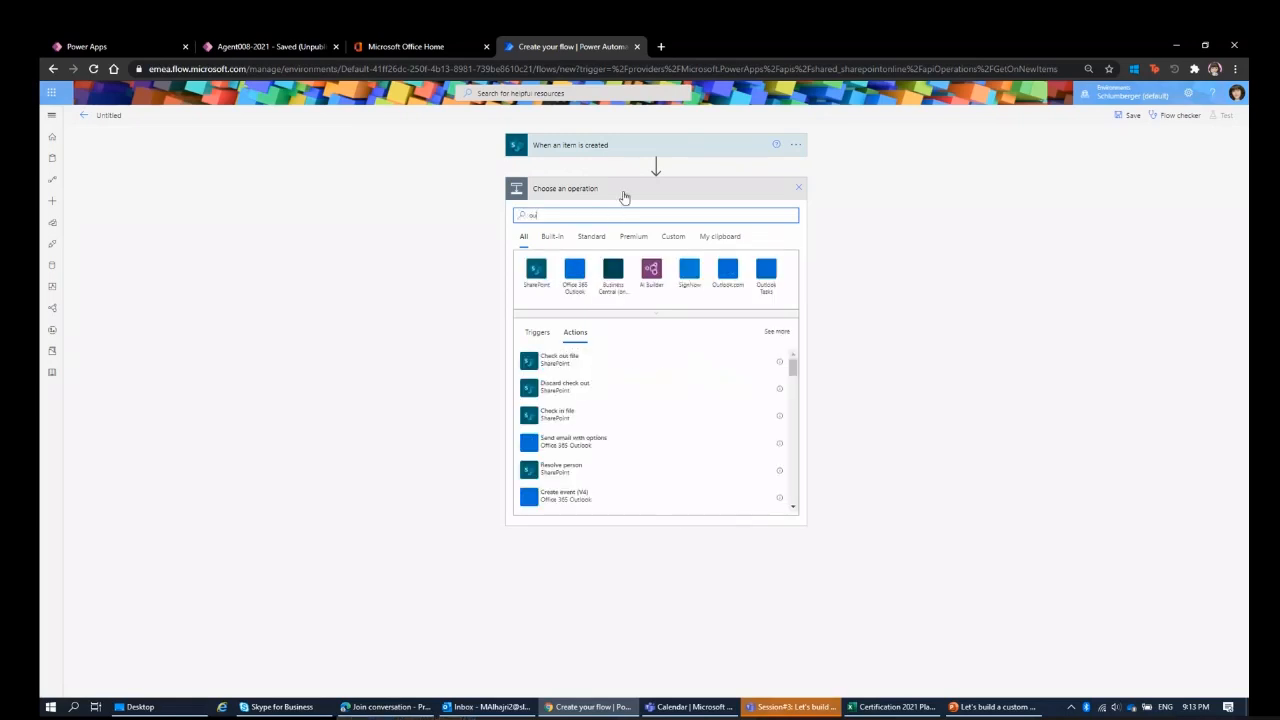
{"action": "left_click", "coordinate": [574, 272]}
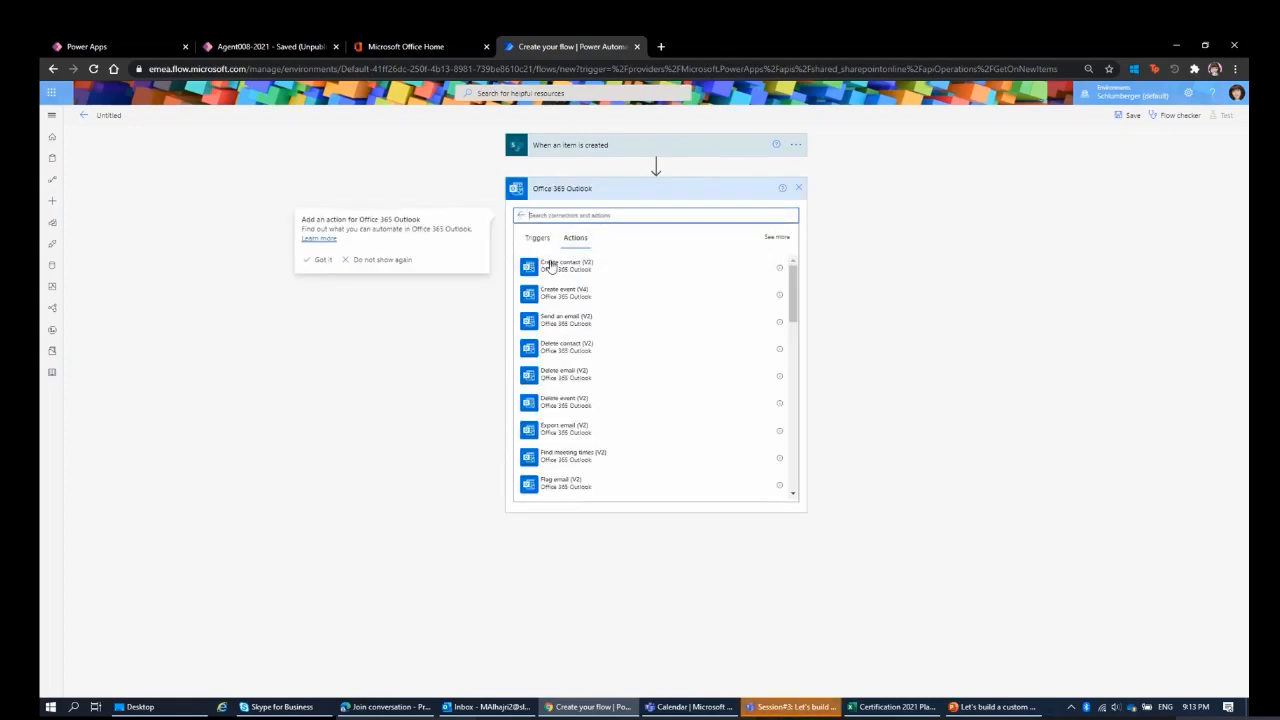
{"action": "scroll", "coordinate": [572, 272], "scroll_direction": "down", "scroll_amount": 2}
{"action": "scroll", "coordinate": [568, 256], "scroll_direction": "down", "scroll_amount": 1}
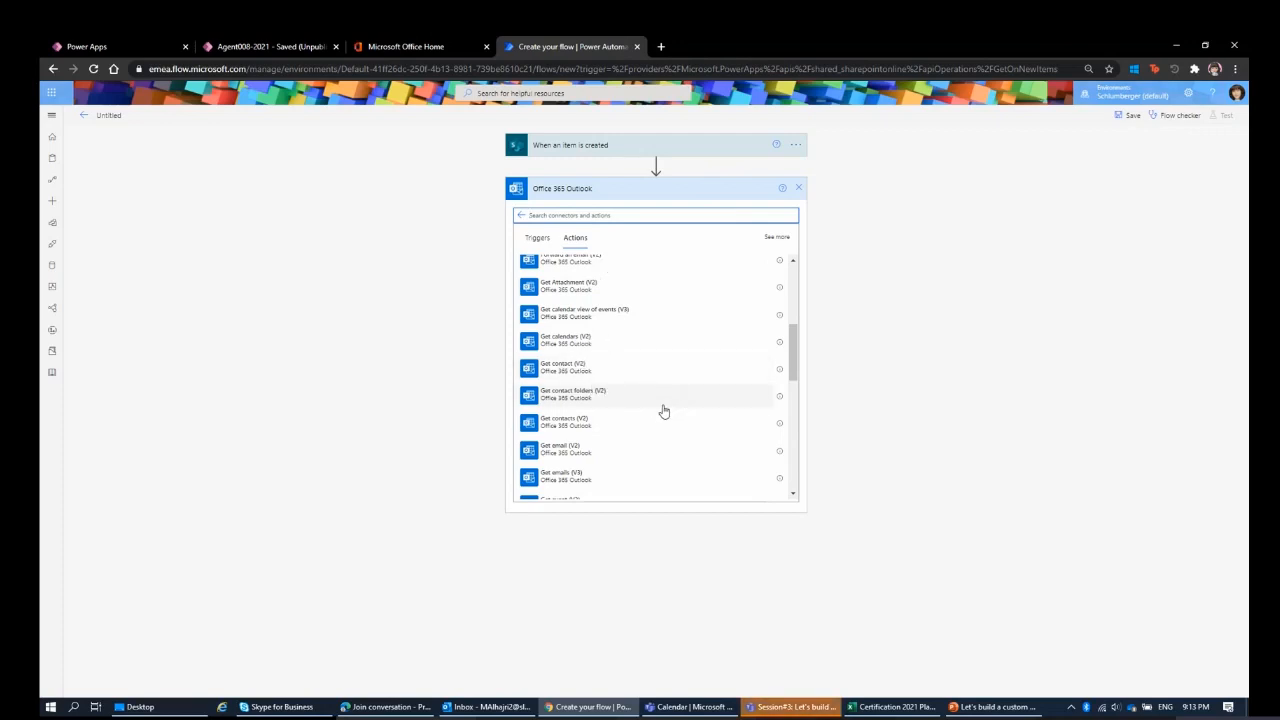
{"action": "scroll", "coordinate": [665, 408], "scroll_direction": "up", "scroll_amount": 3}
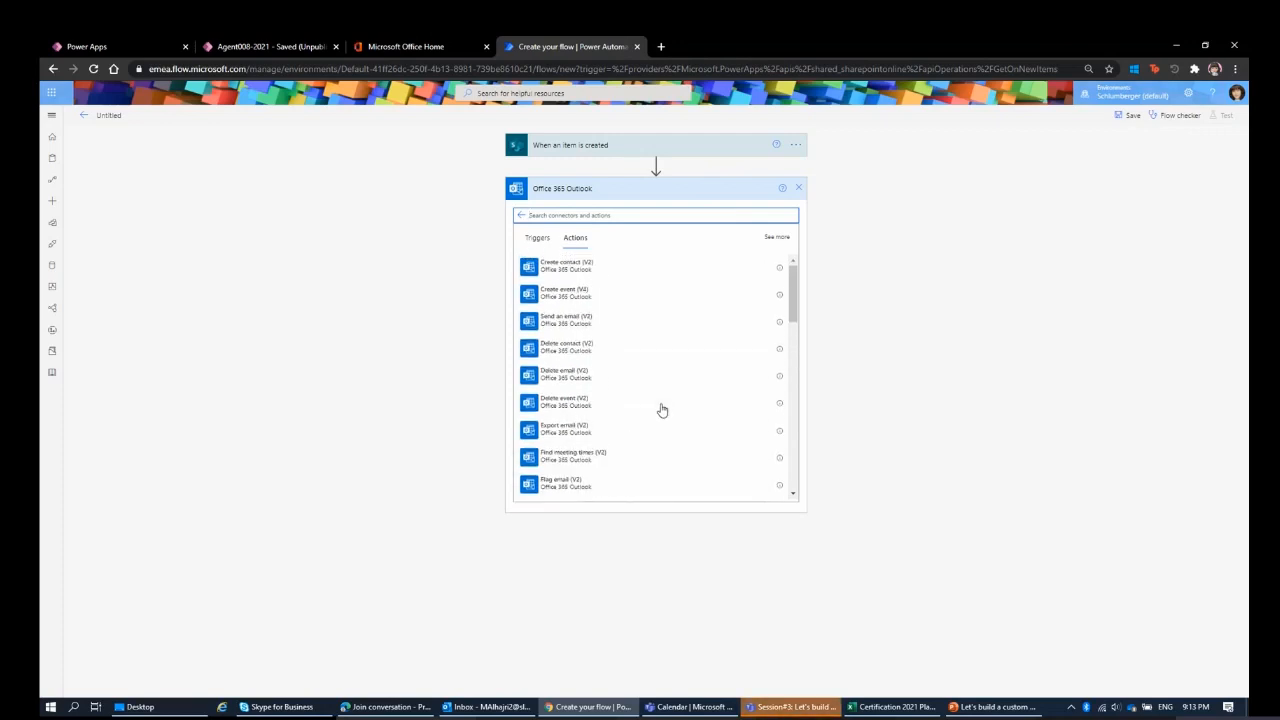
{"action": "left_click", "coordinate": [576, 325]}
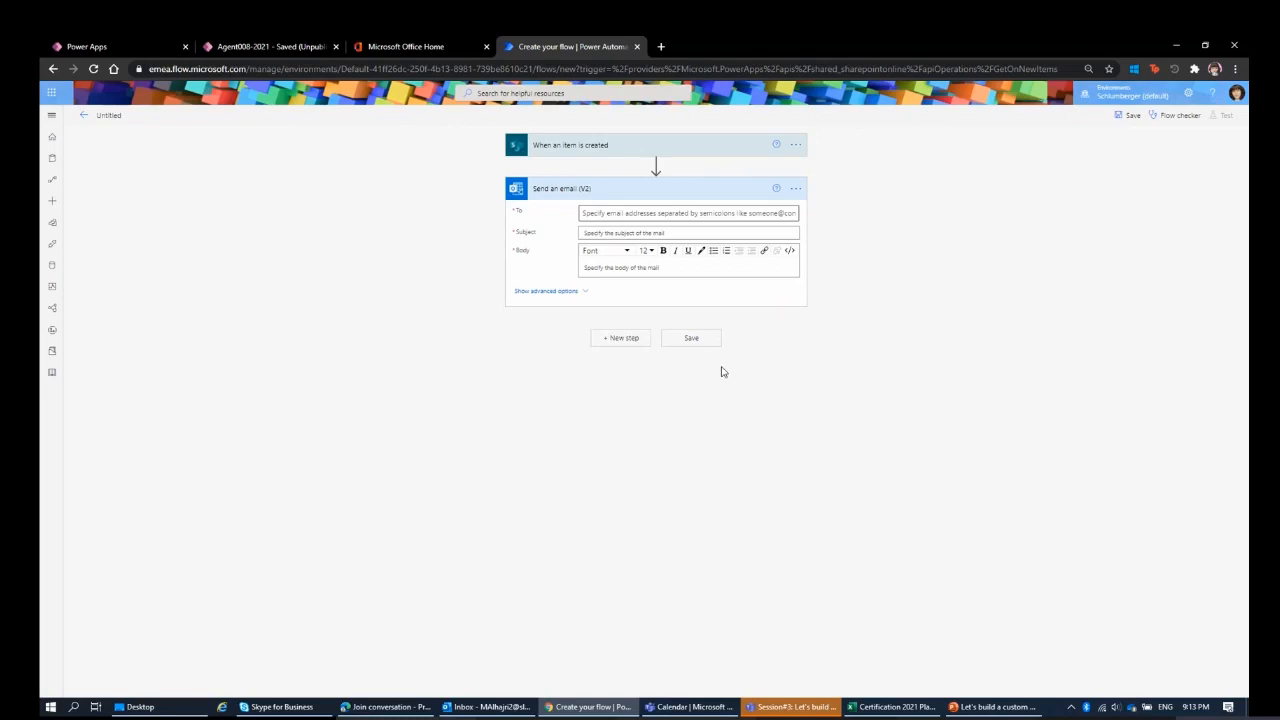
Set the email's recipient by searching for the person's name and choosing the suggested contact.
{"action": "left_click", "coordinate": [690, 216]}
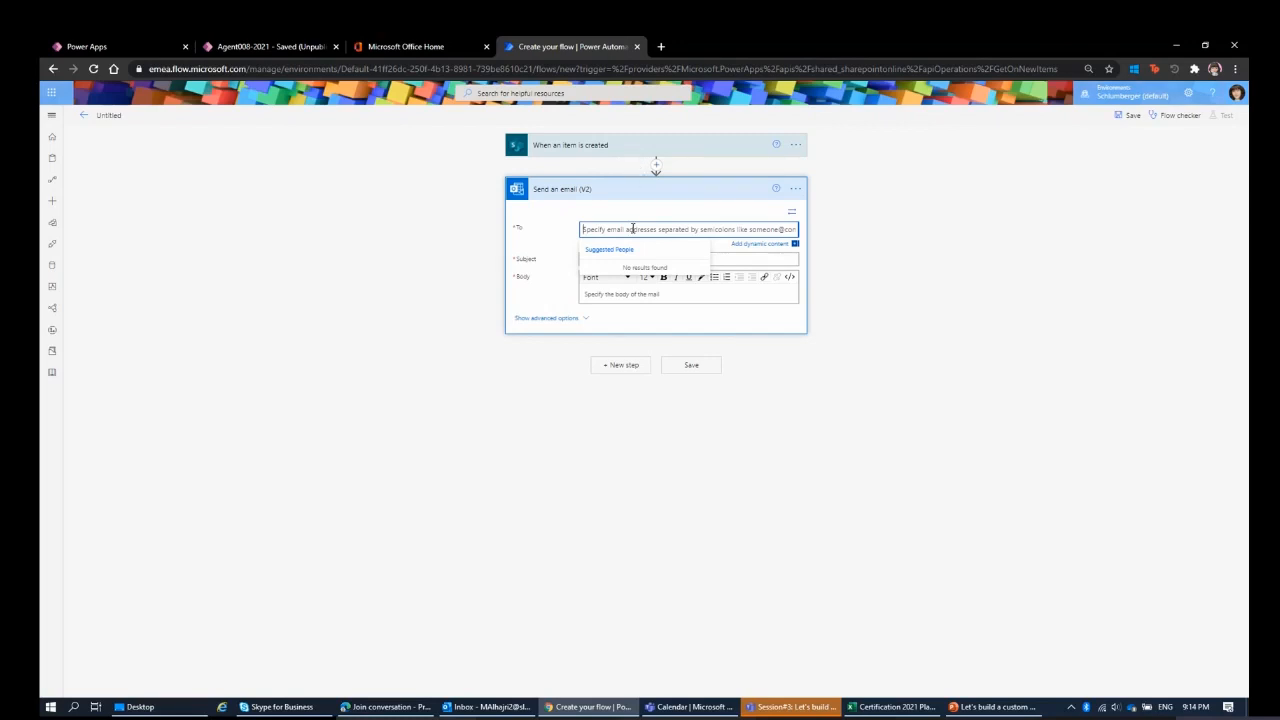
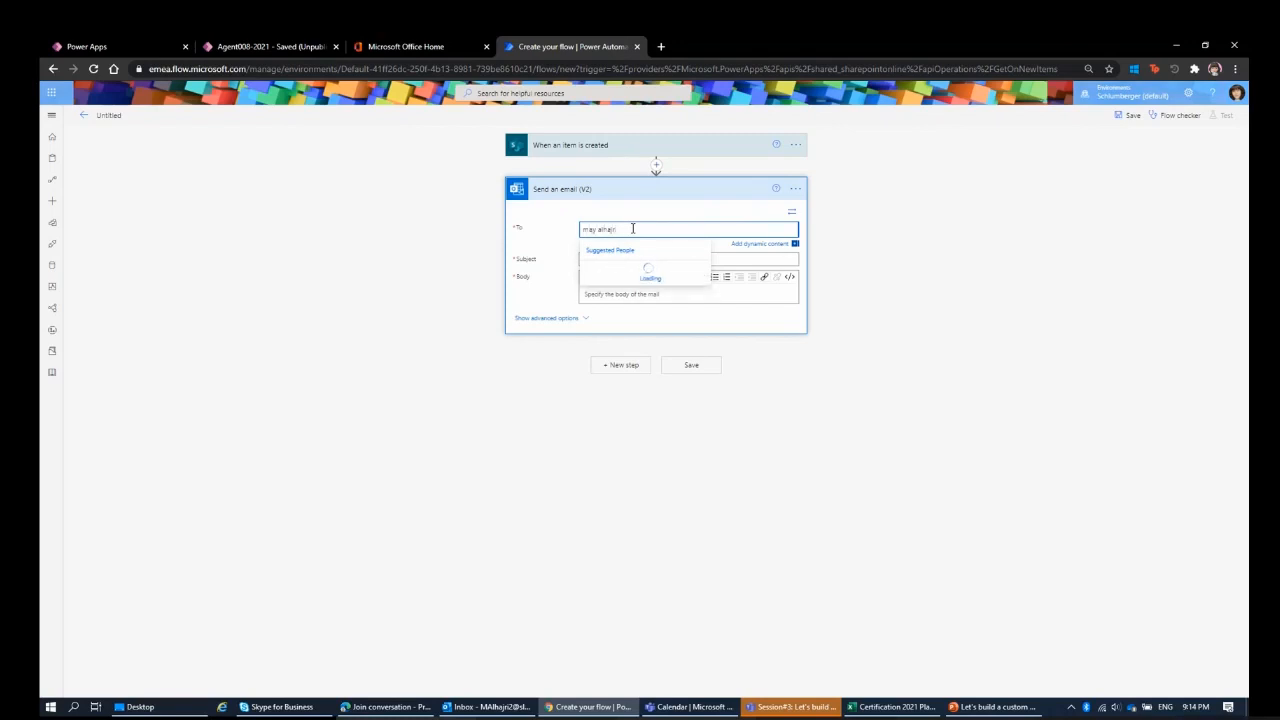
{"action": "left_click", "coordinate": [626, 272]}
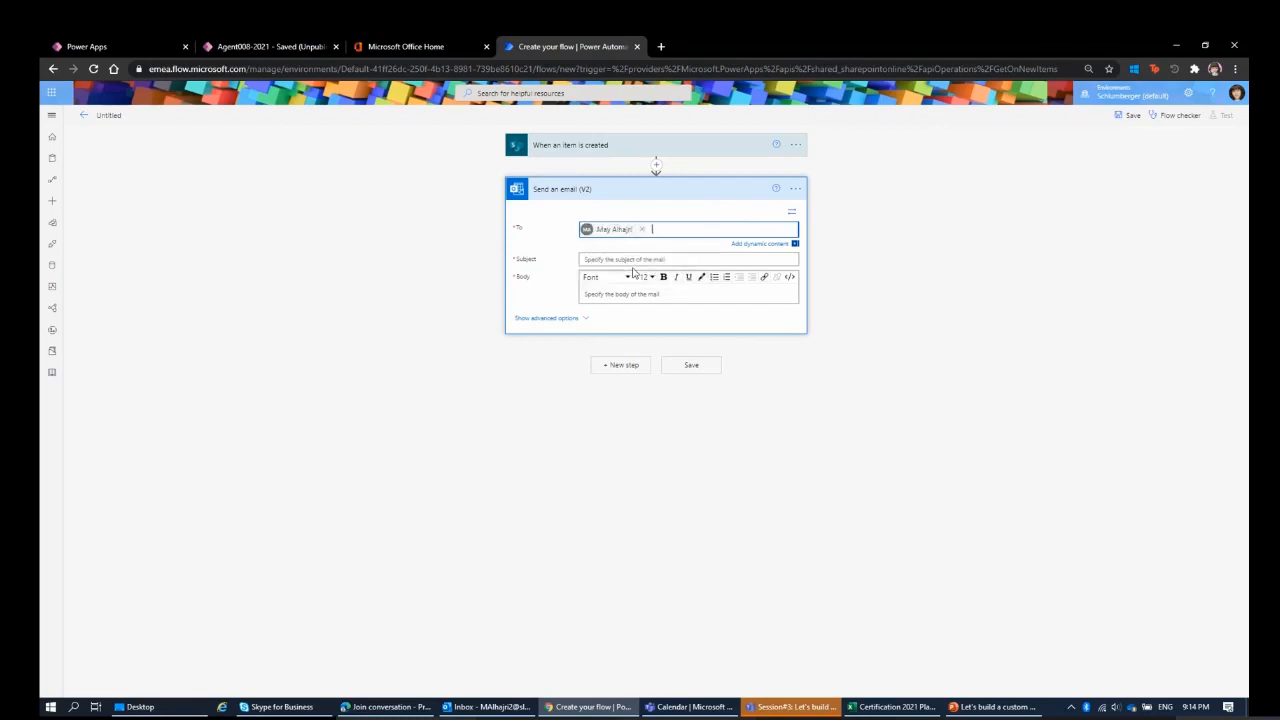
Enter "New item" as the email's subject.
{"action": "left_click", "coordinate": [619, 259]}
{"action": "type", "text": "Ne"}
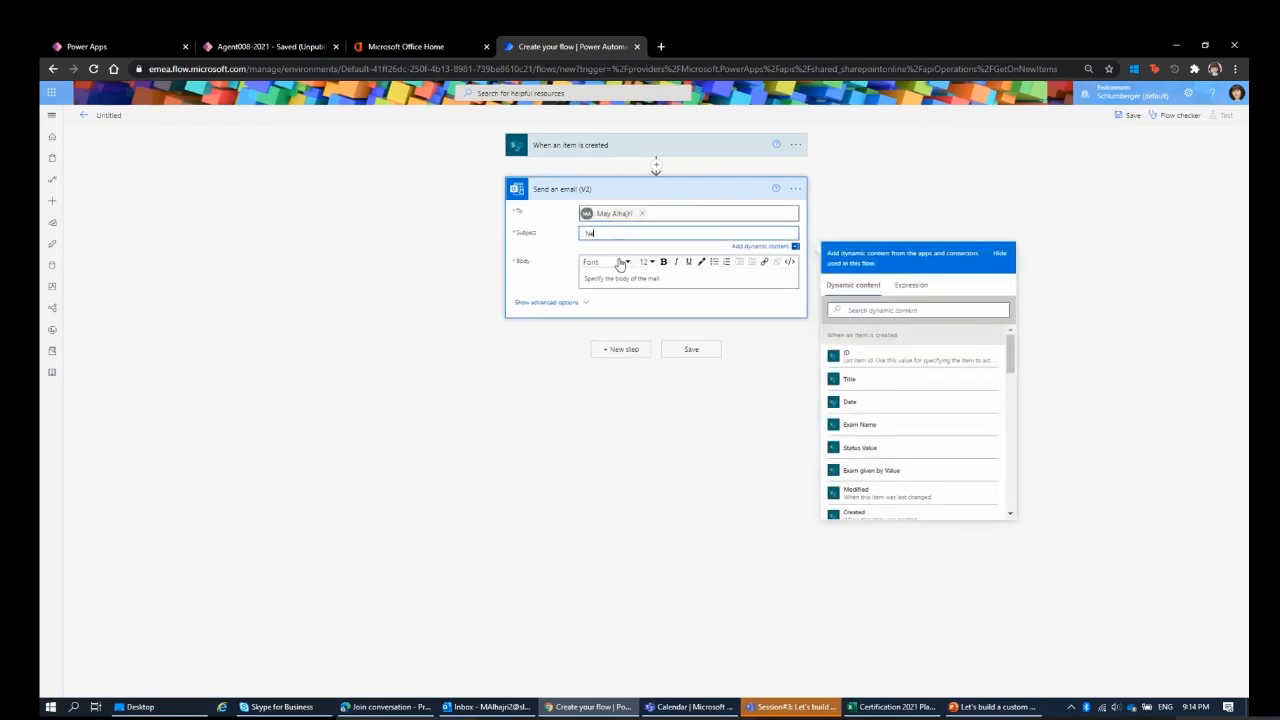
{"action": "type", "text": "w itemm"}
Try filling the email body with only the dynamic values Exam Name, Status Value and Exam given by Value.
{"action": "left_click", "coordinate": [616, 277]}
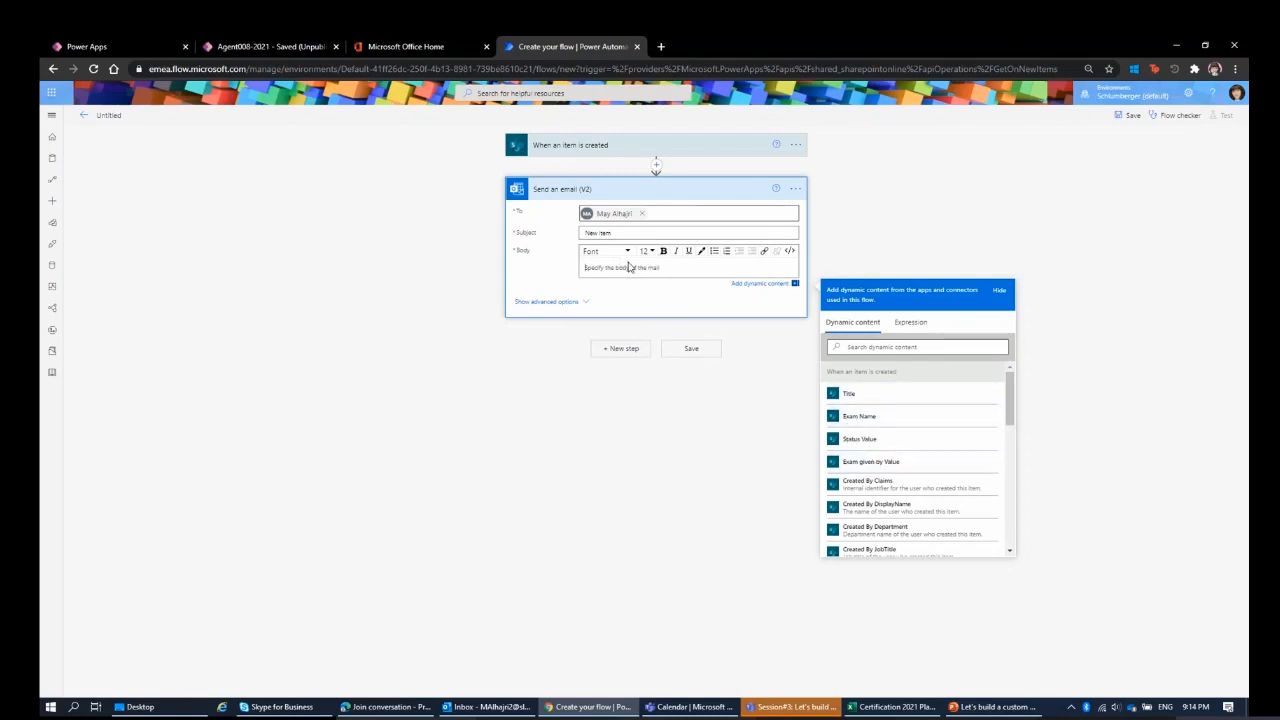
{"action": "left_click", "coordinate": [683, 155]}
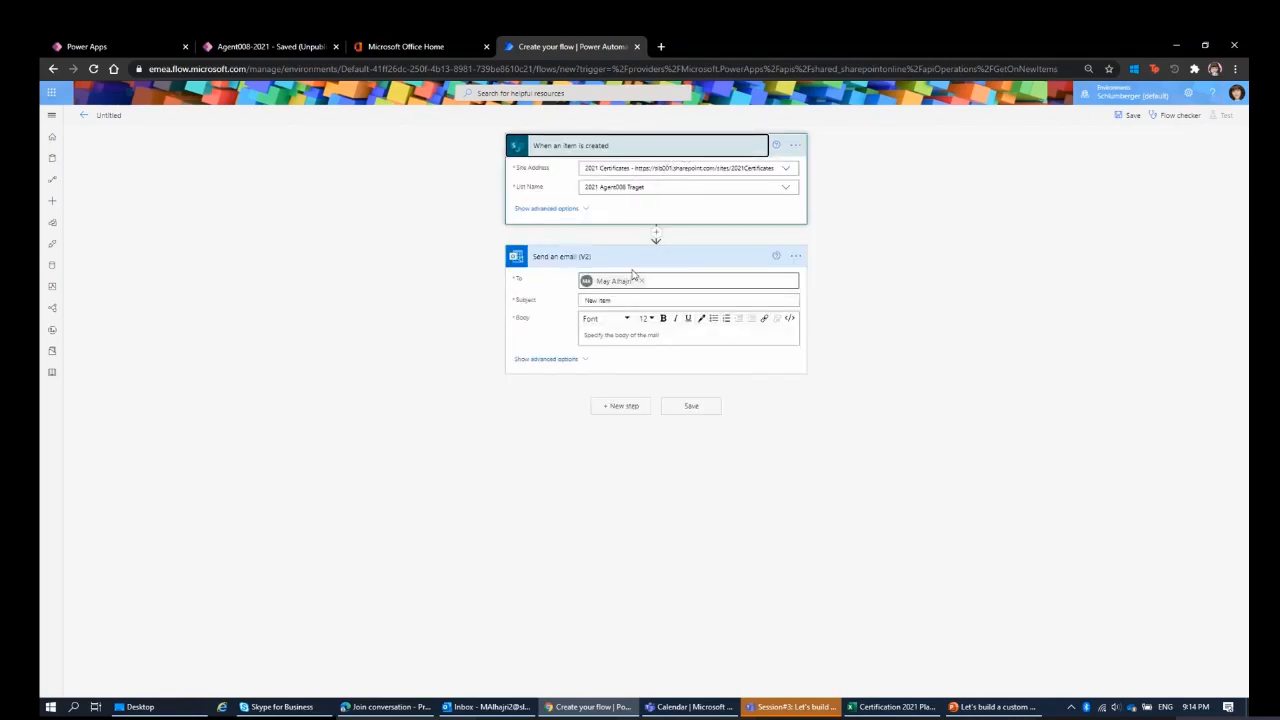
{"action": "left_click", "coordinate": [641, 336]}
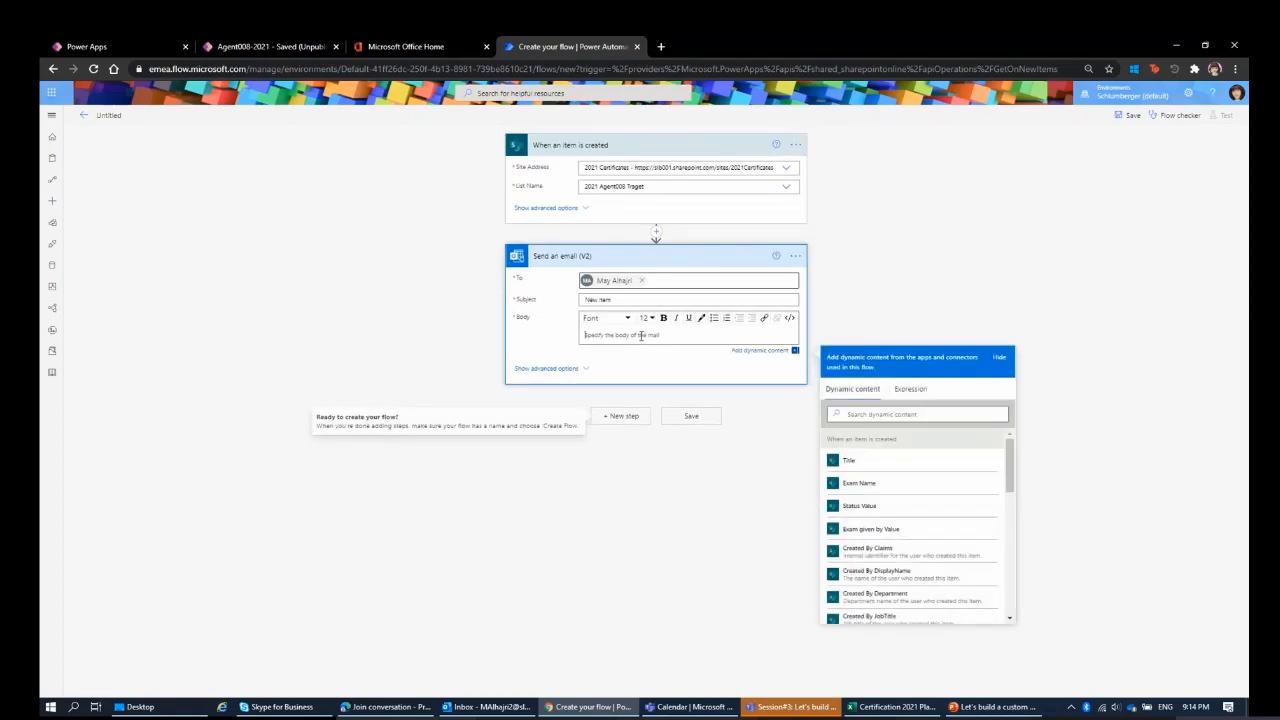
{"action": "scroll", "coordinate": [886, 489], "scroll_direction": "down", "scroll_amount": 5}
{"action": "scroll", "coordinate": [897, 514], "scroll_direction": "down", "scroll_amount": 2}
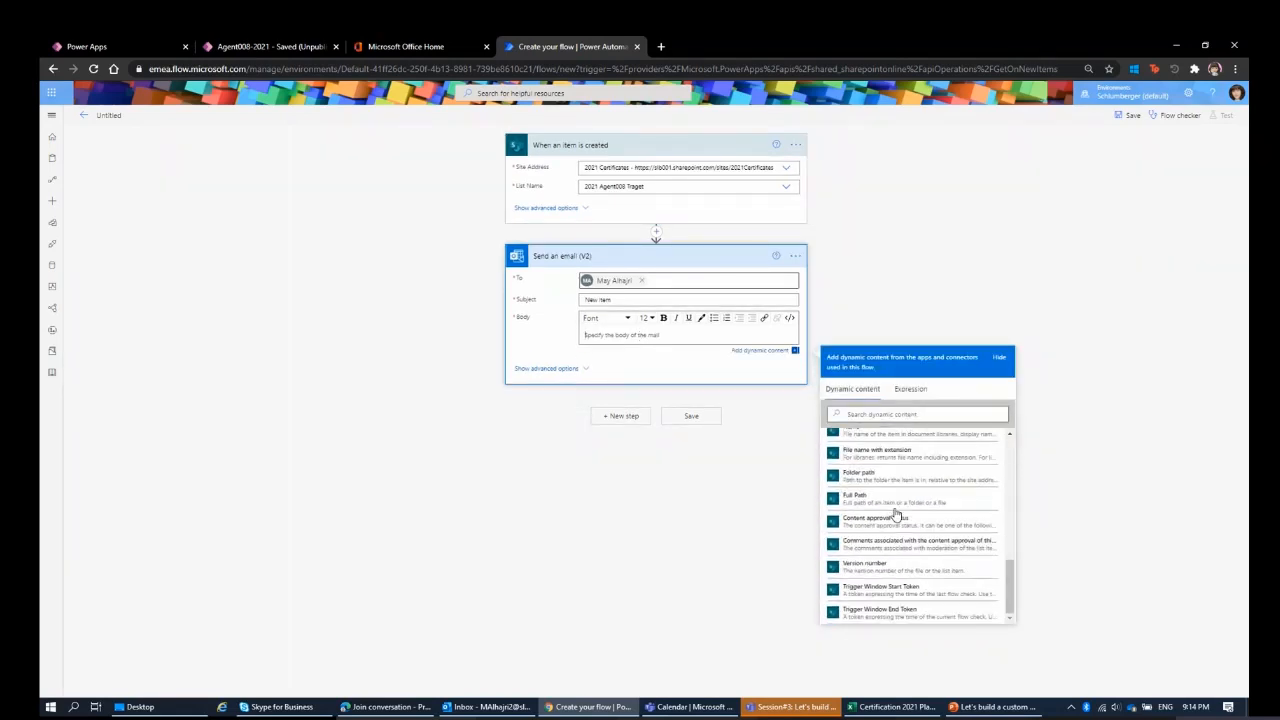
{"action": "scroll", "coordinate": [897, 514], "scroll_direction": "up", "scroll_amount": 5}
{"action": "scroll", "coordinate": [897, 514], "scroll_direction": "up", "scroll_amount": 4}
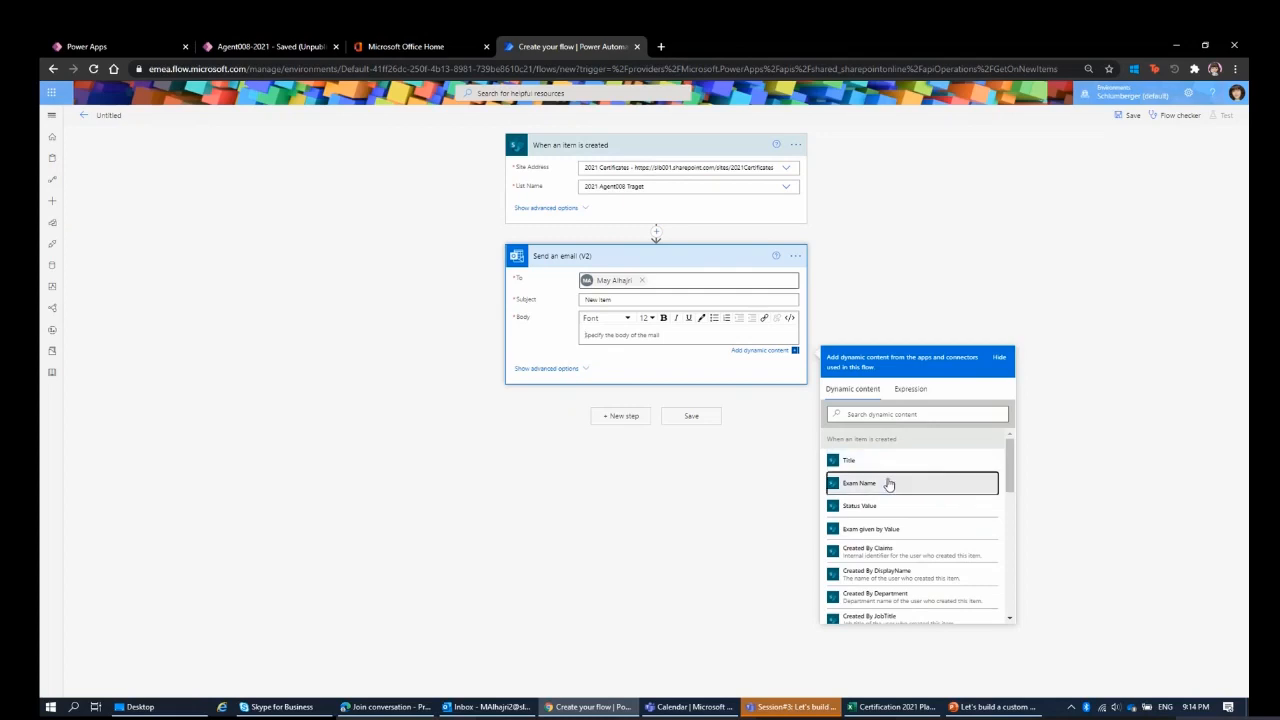
{"action": "left_click", "coordinate": [889, 483]}
{"action": "left_click", "coordinate": [882, 512]}
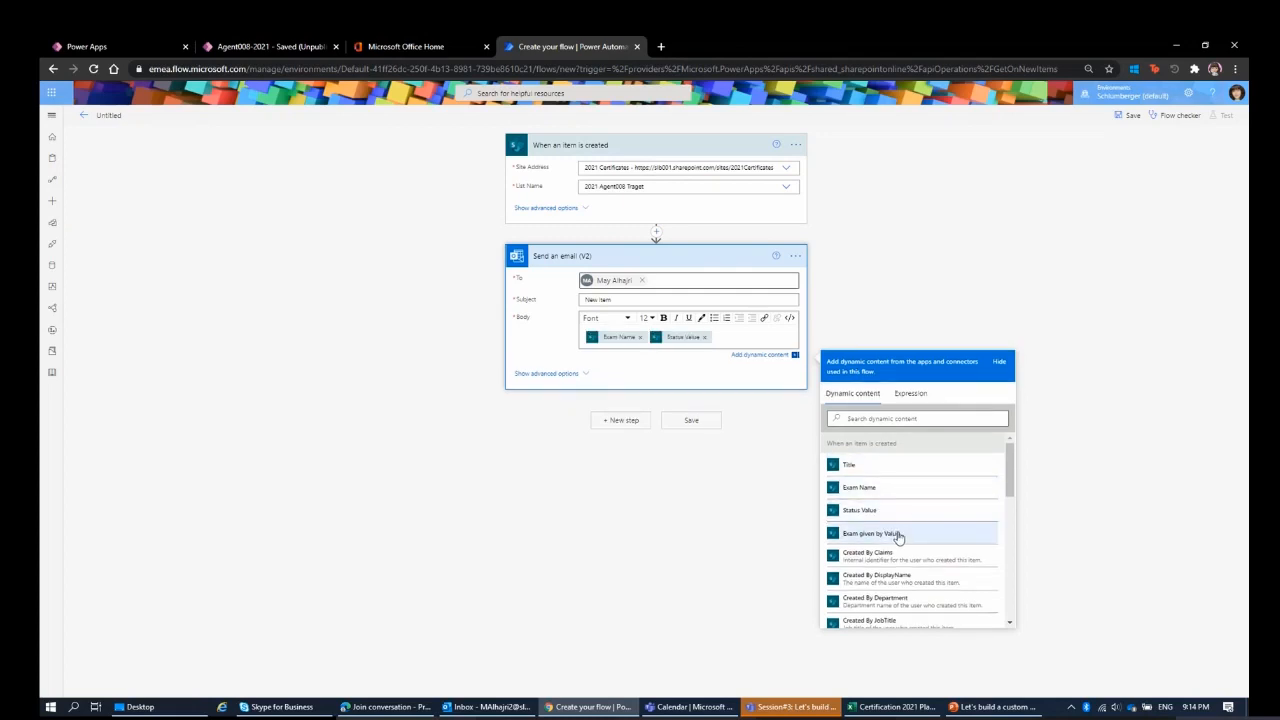
{"action": "left_click", "coordinate": [908, 537]}
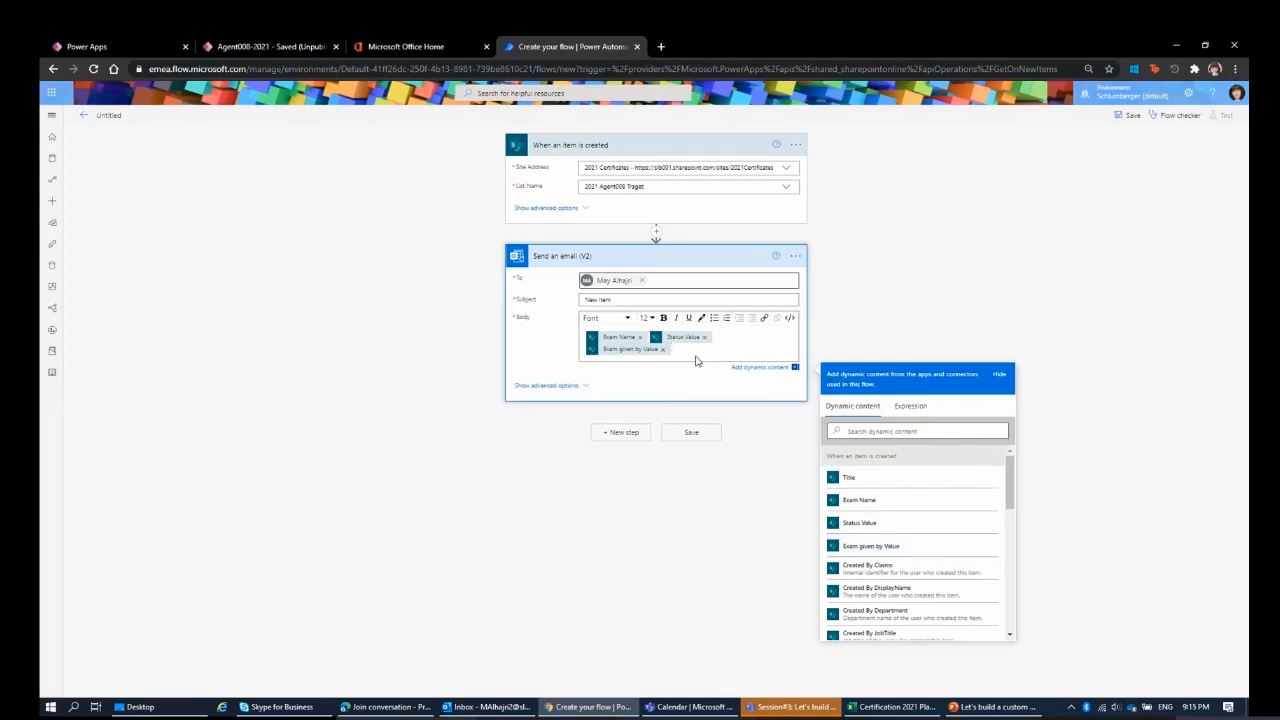
Remove the three unlabelled dynamic values from the email body.
{"action": "left_click", "coordinate": [660, 351]}
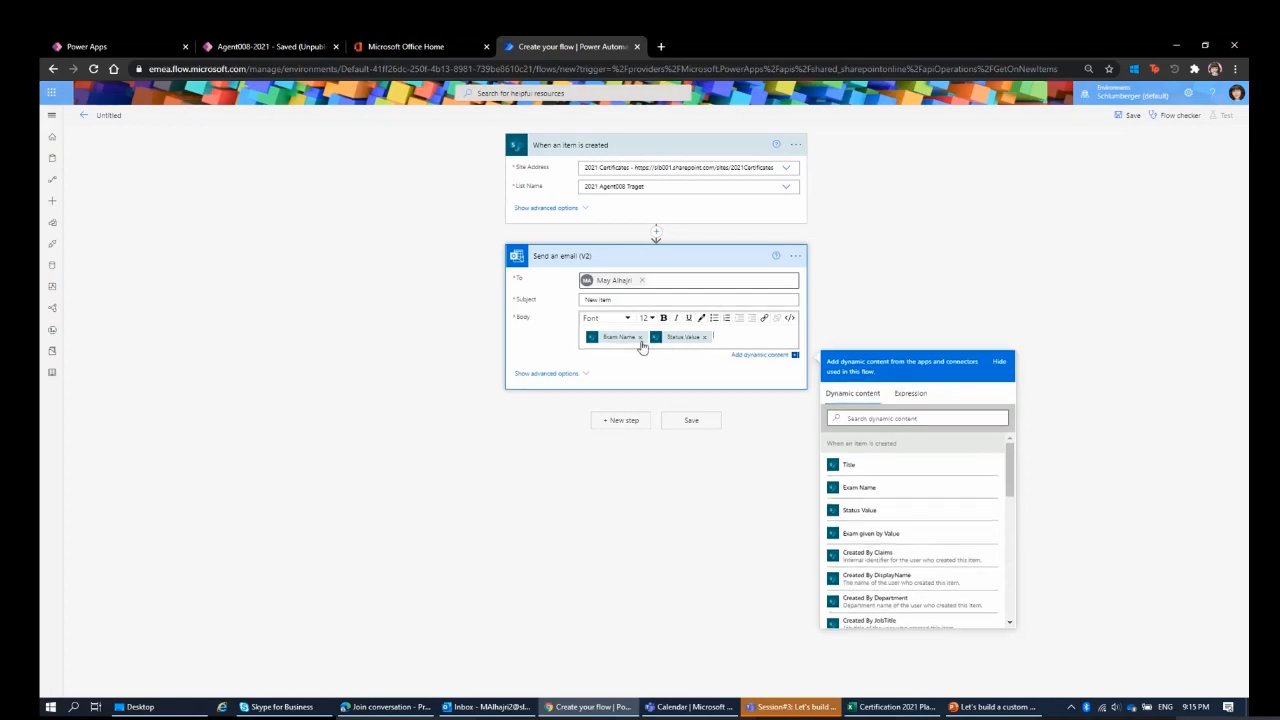
{"action": "left_click", "coordinate": [640, 337]}
{"action": "left_click", "coordinate": [642, 338]}
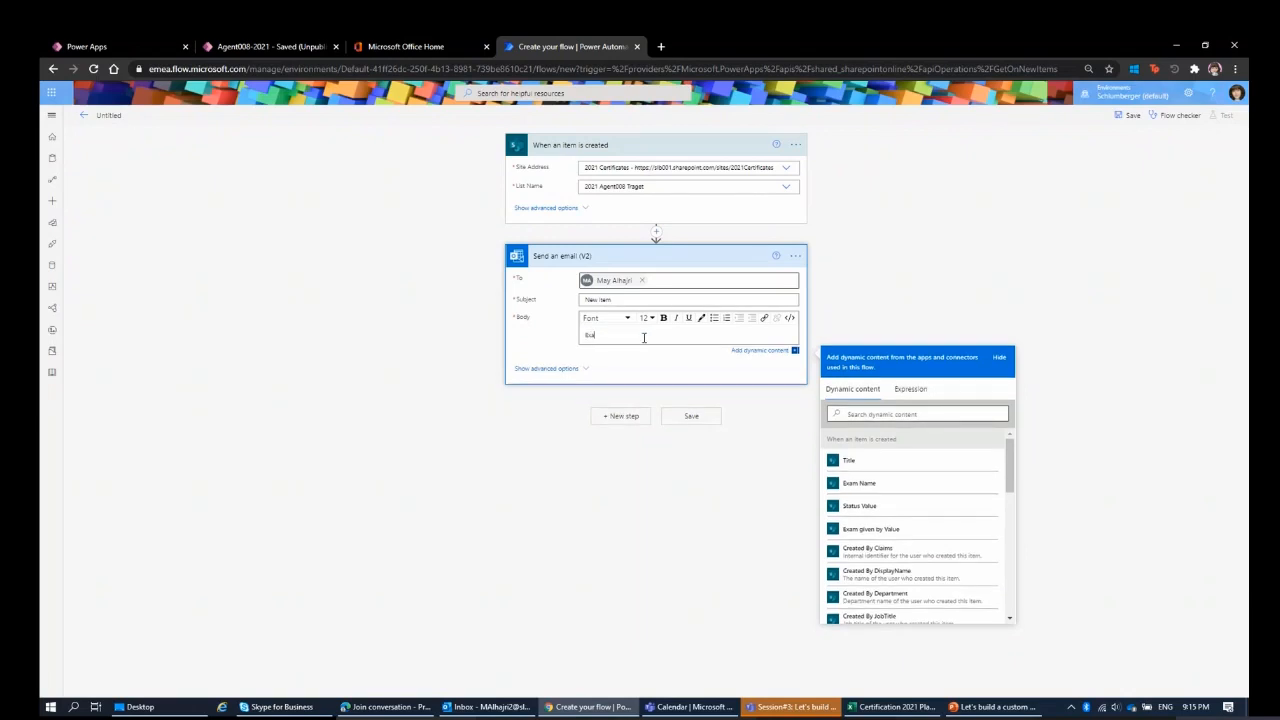
Write the body lines "Exam Name:" and "Exam given by:", each followed by its dynamic value, Exam Name and Exam given by Value.
{"action": "type", "text": "Exam MN"}
{"action": "key", "text": "BackSpace"}
{"action": "key", "text": "BackSpace"}
{"action": "type", "text": "Name:"}
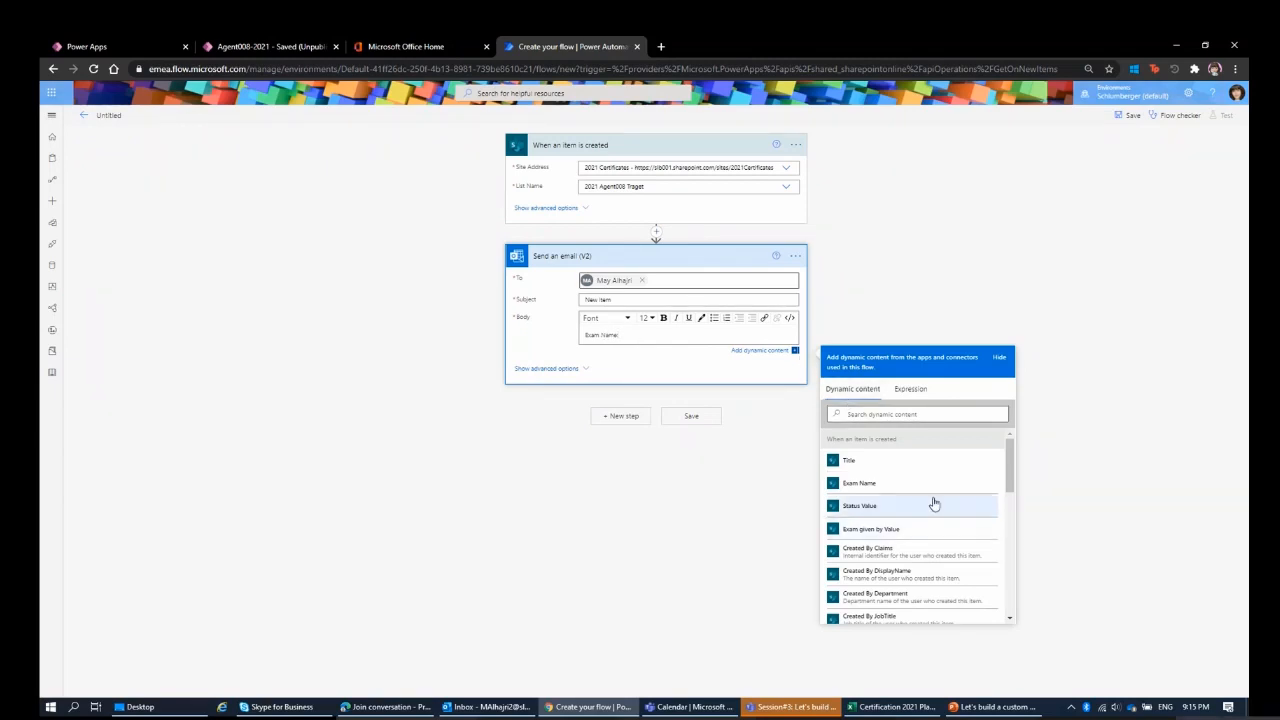
{"action": "type", "text": ";"}
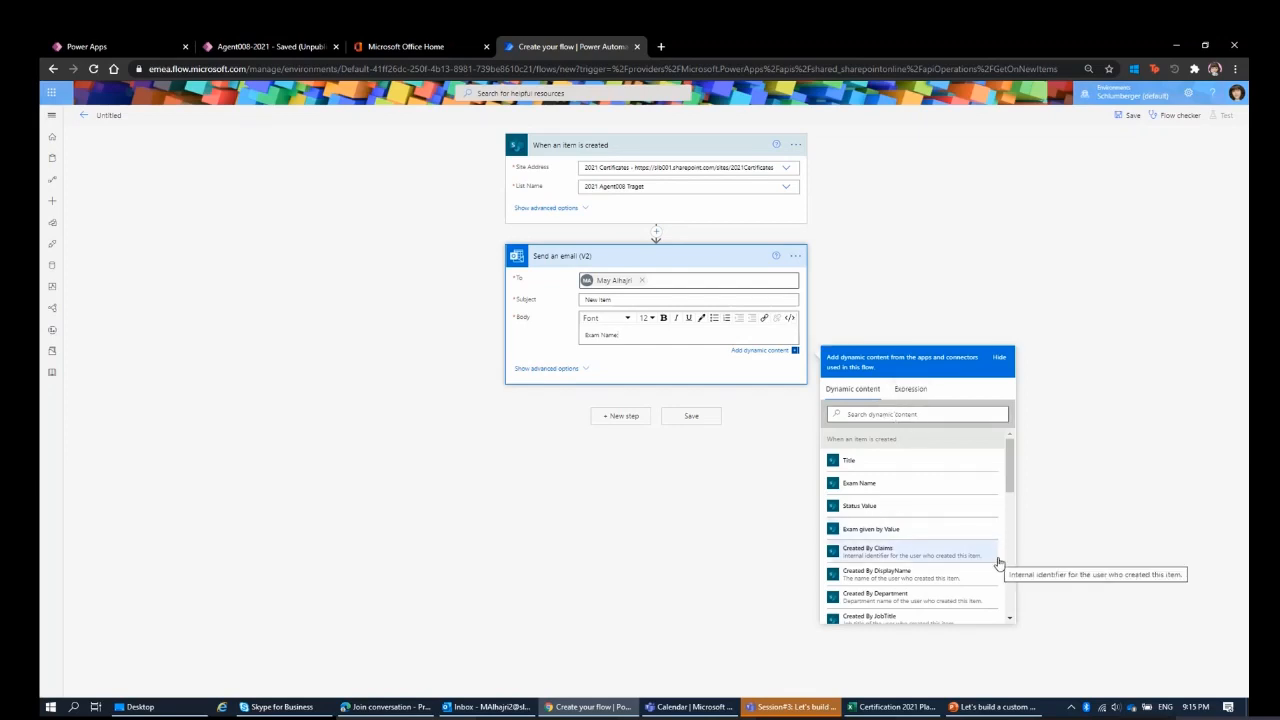
{"action": "left_click", "coordinate": [906, 488]}
{"action": "key", "text": "Return"}
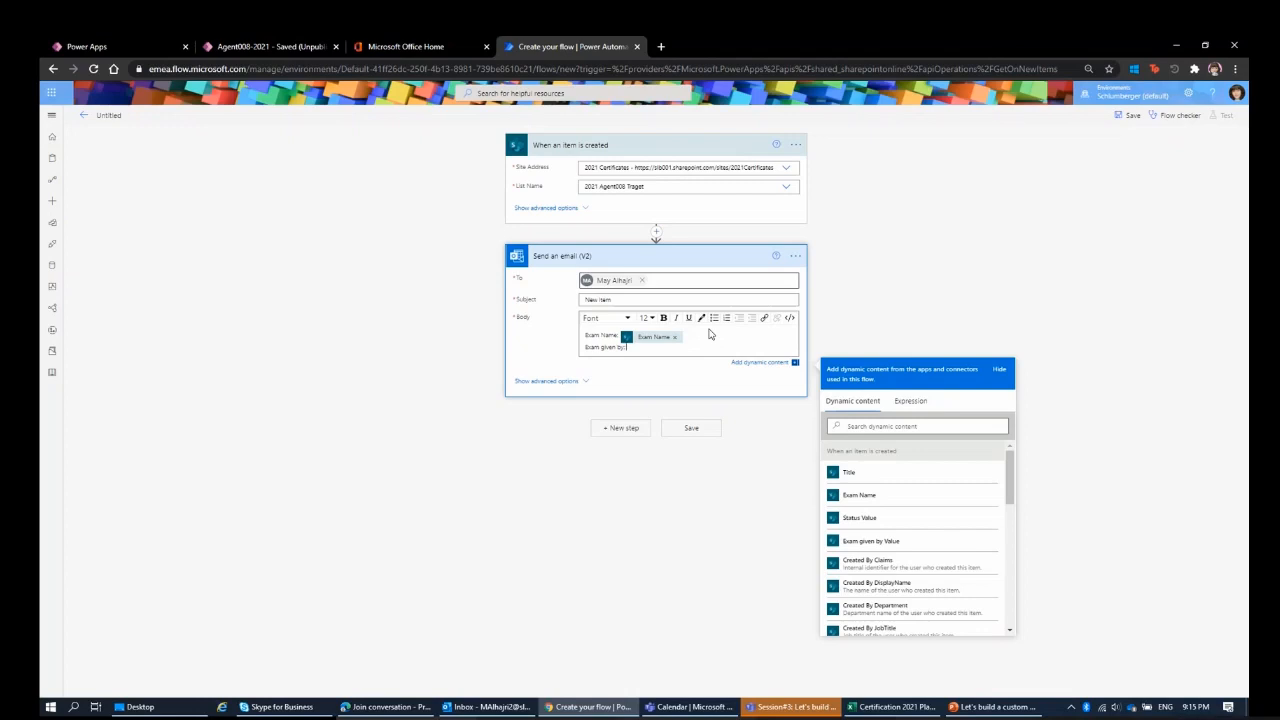
{"action": "left_click", "coordinate": [893, 543]}
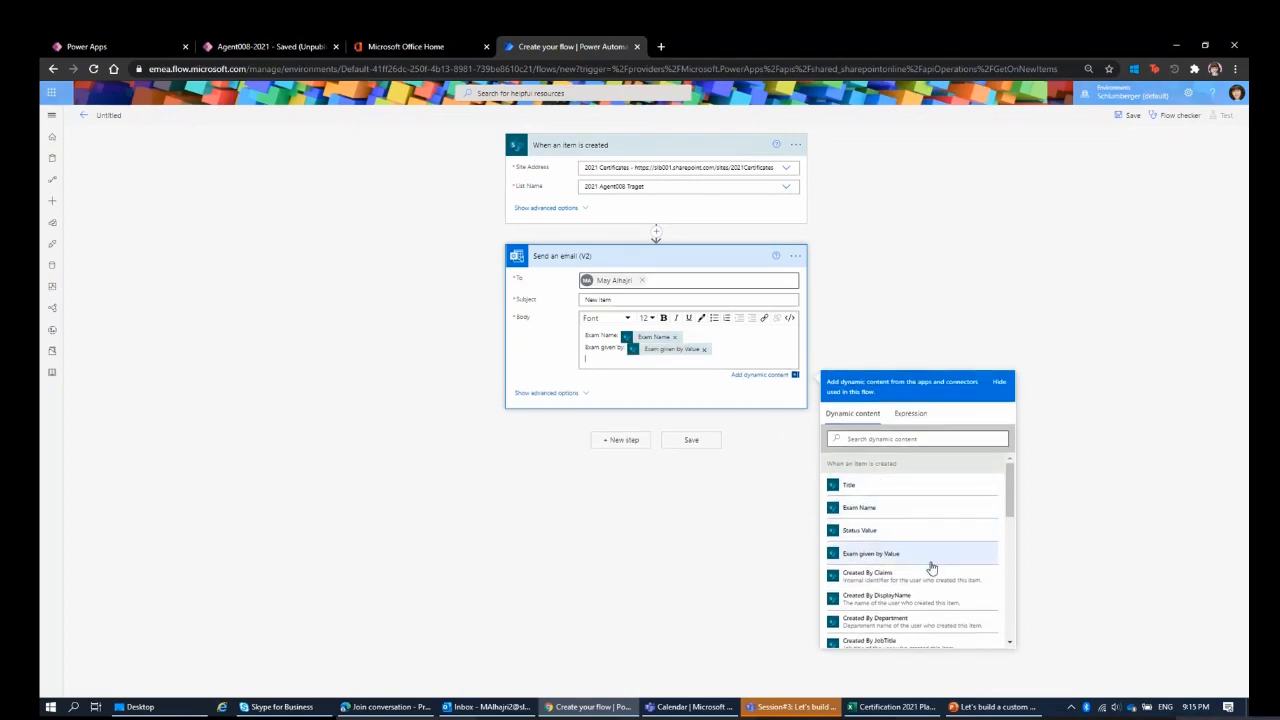
Add a third body line labelled "Created by:" with the Created By DisplayName dynamic value.
{"action": "scroll", "coordinate": [930, 567], "scroll_direction": "down", "scroll_amount": 1}
{"action": "scroll", "coordinate": [930, 567], "scroll_direction": "down", "scroll_amount": 5}
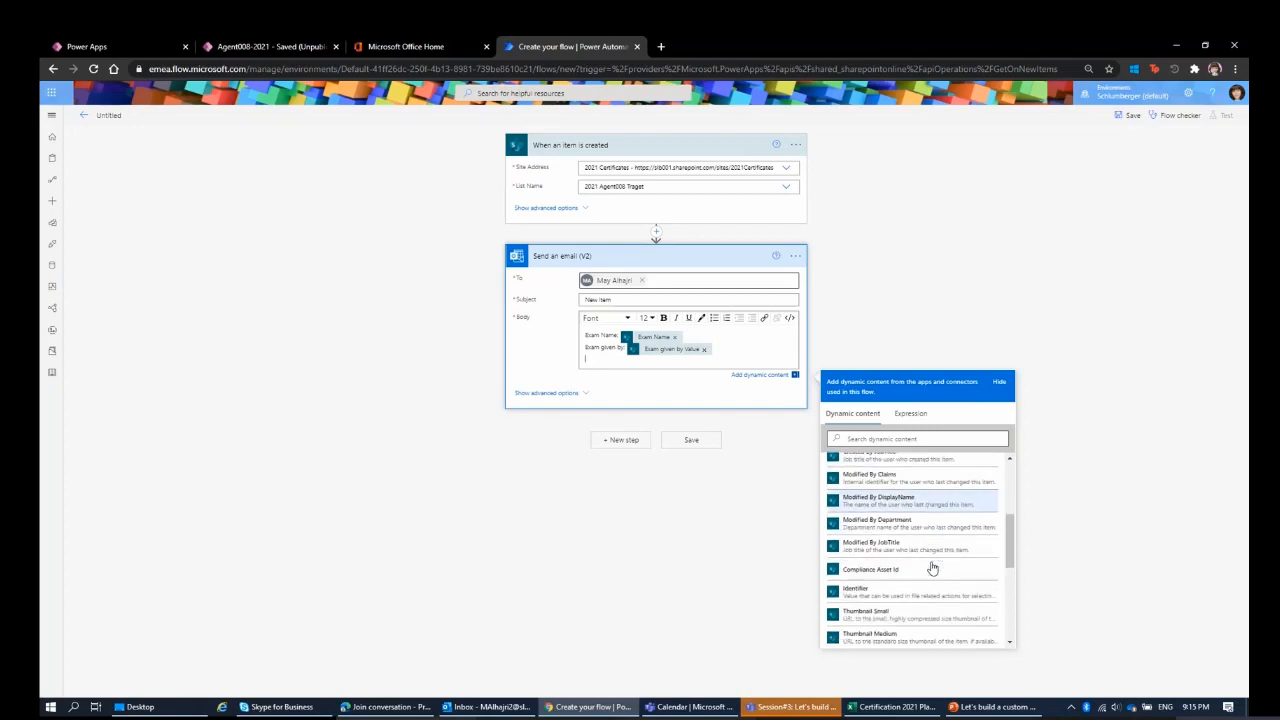
{"action": "scroll", "coordinate": [926, 577], "scroll_direction": "up", "scroll_amount": 10}
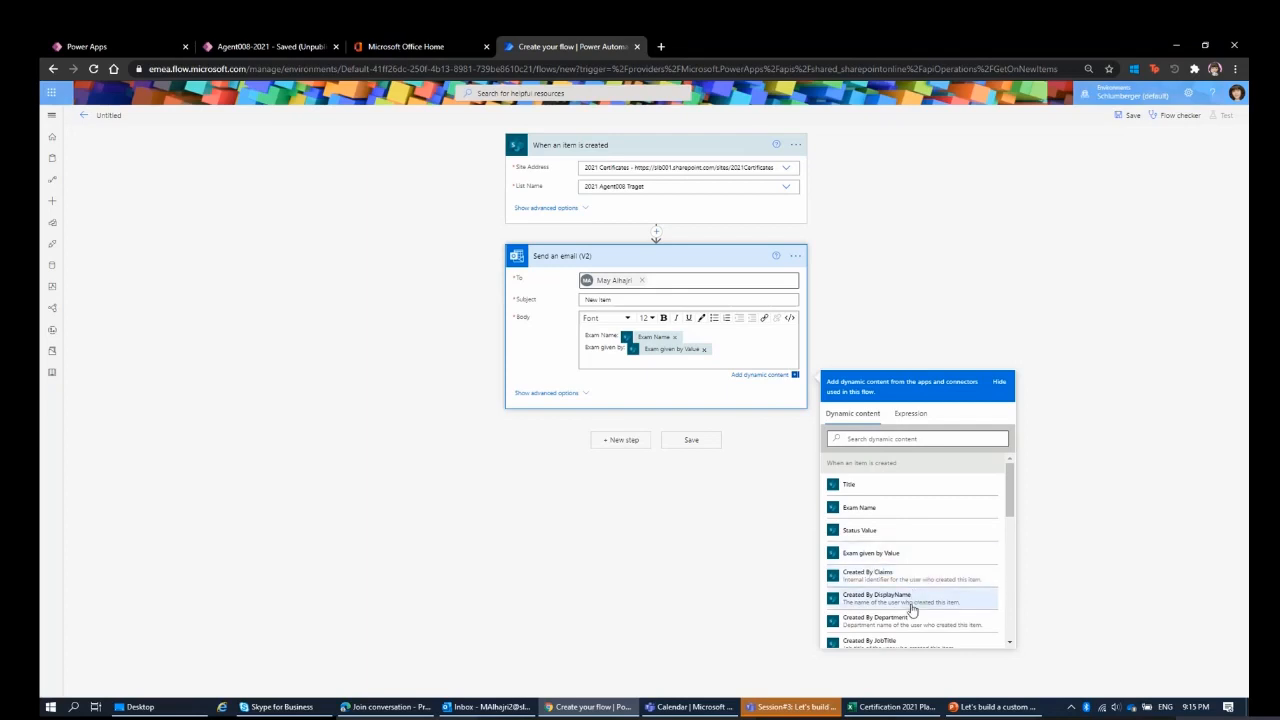
{"action": "left_click_drag", "start_coordinate": [1011, 505], "coordinate": [1013, 521]}
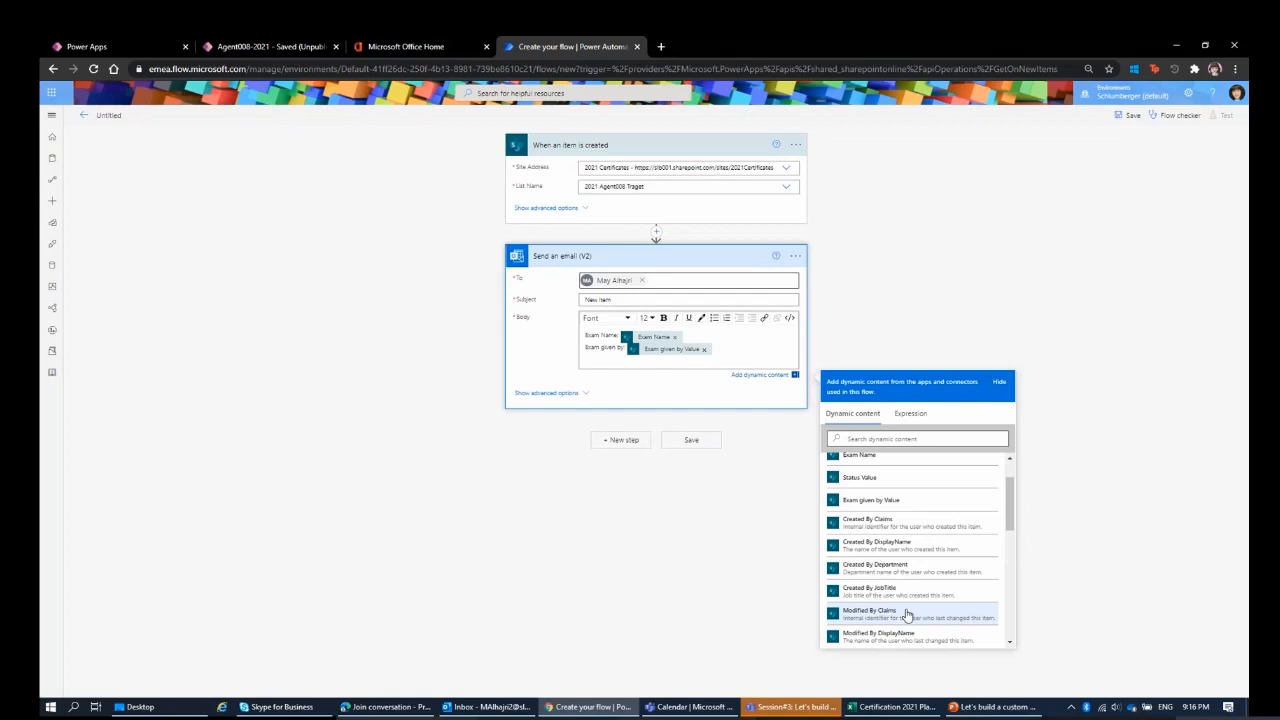
{"action": "left_click", "coordinate": [926, 547]}
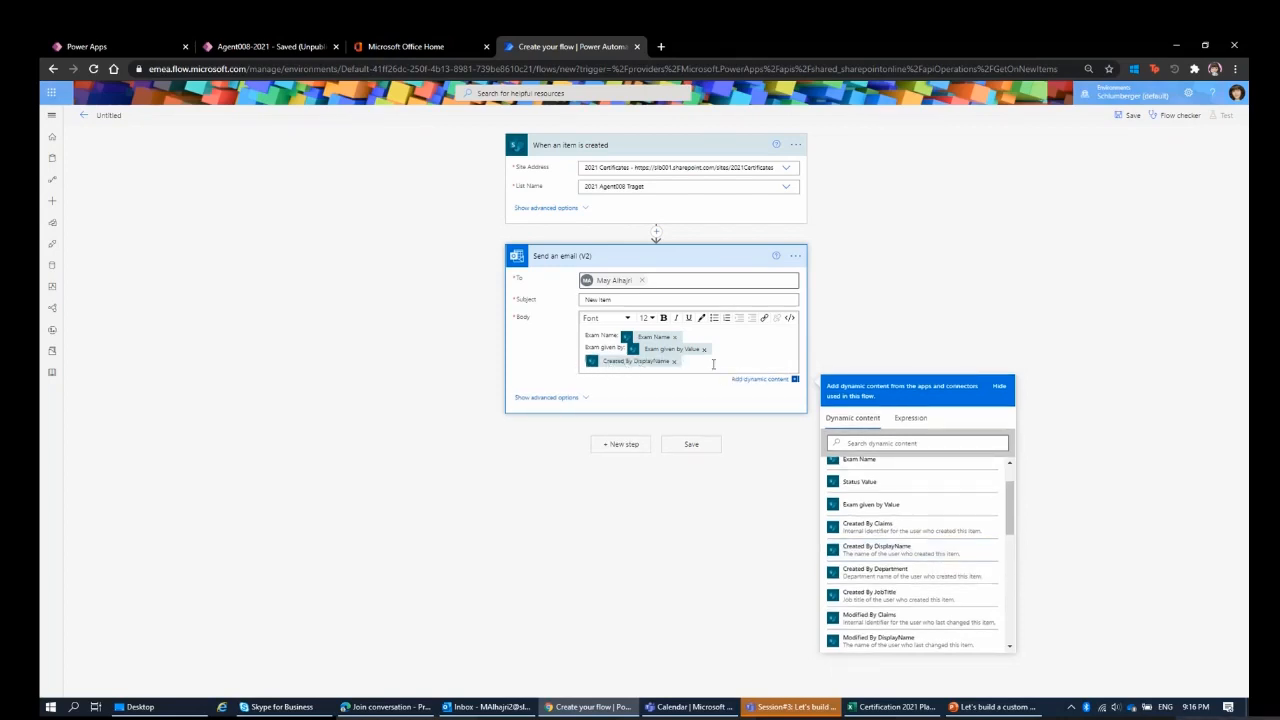
{"action": "type", "text": "Crea"}
{"action": "type", "text": "ted"}
{"action": "type", "text": " by:"}
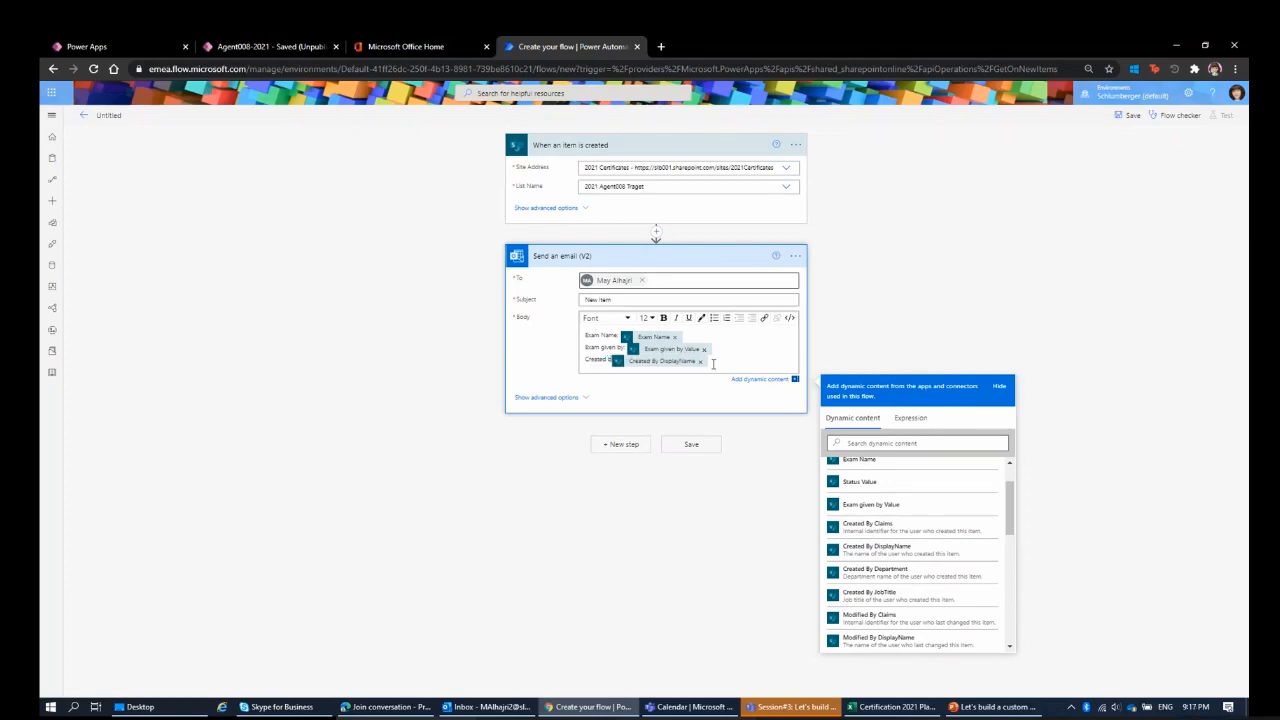
{"action": "left_click", "coordinate": [877, 233]}
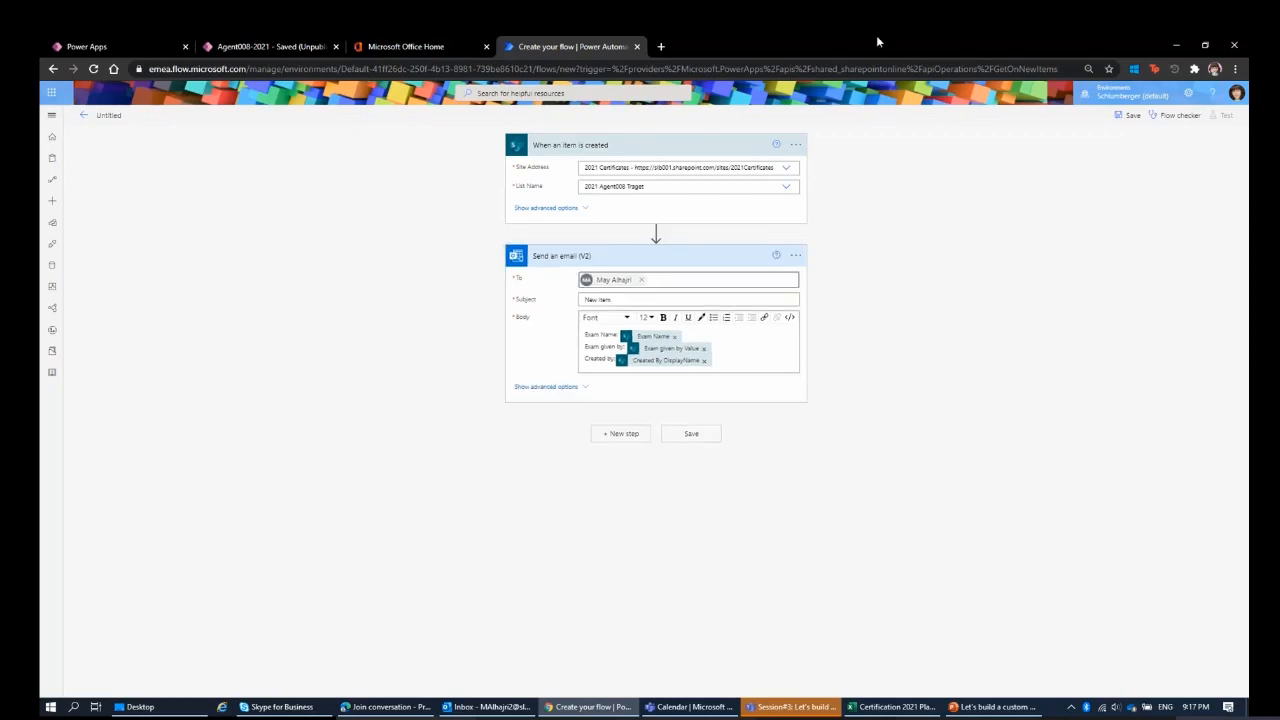
Show the advanced options of the Send an email (V2) action and examine its From (Send as) field.
{"action": "left_click", "coordinate": [572, 388]}
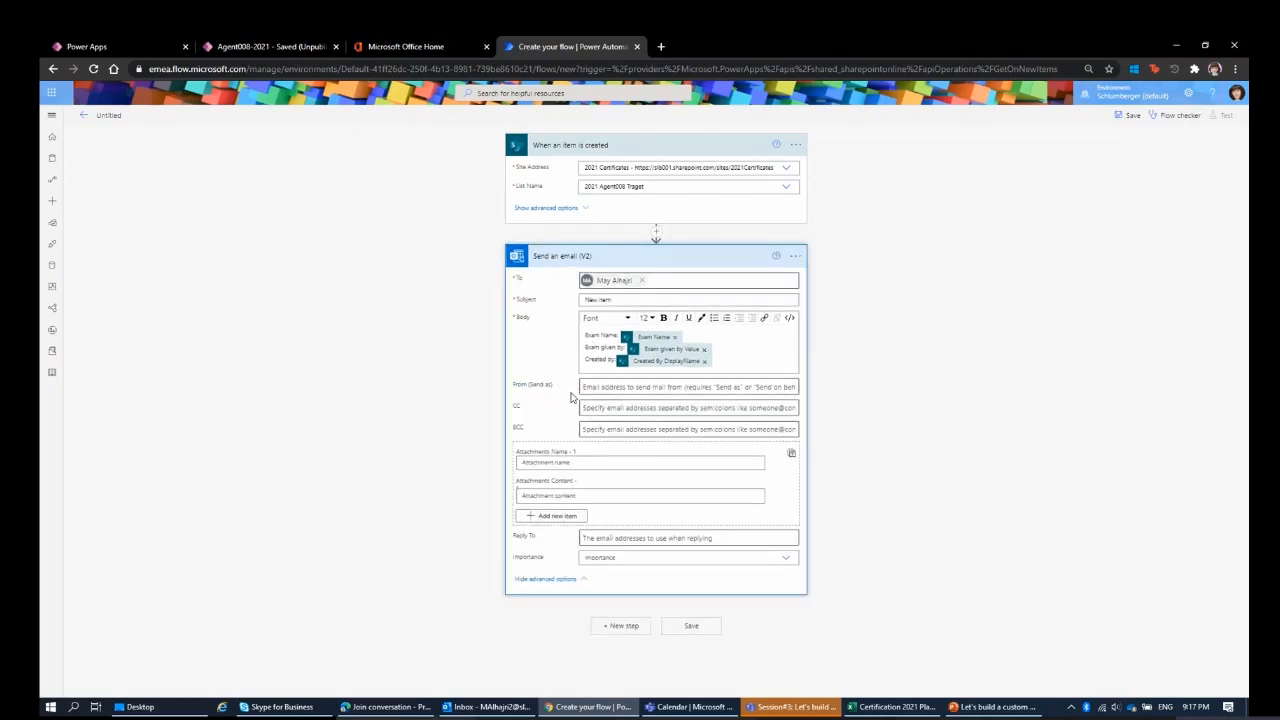
{"action": "left_click", "coordinate": [589, 387]}
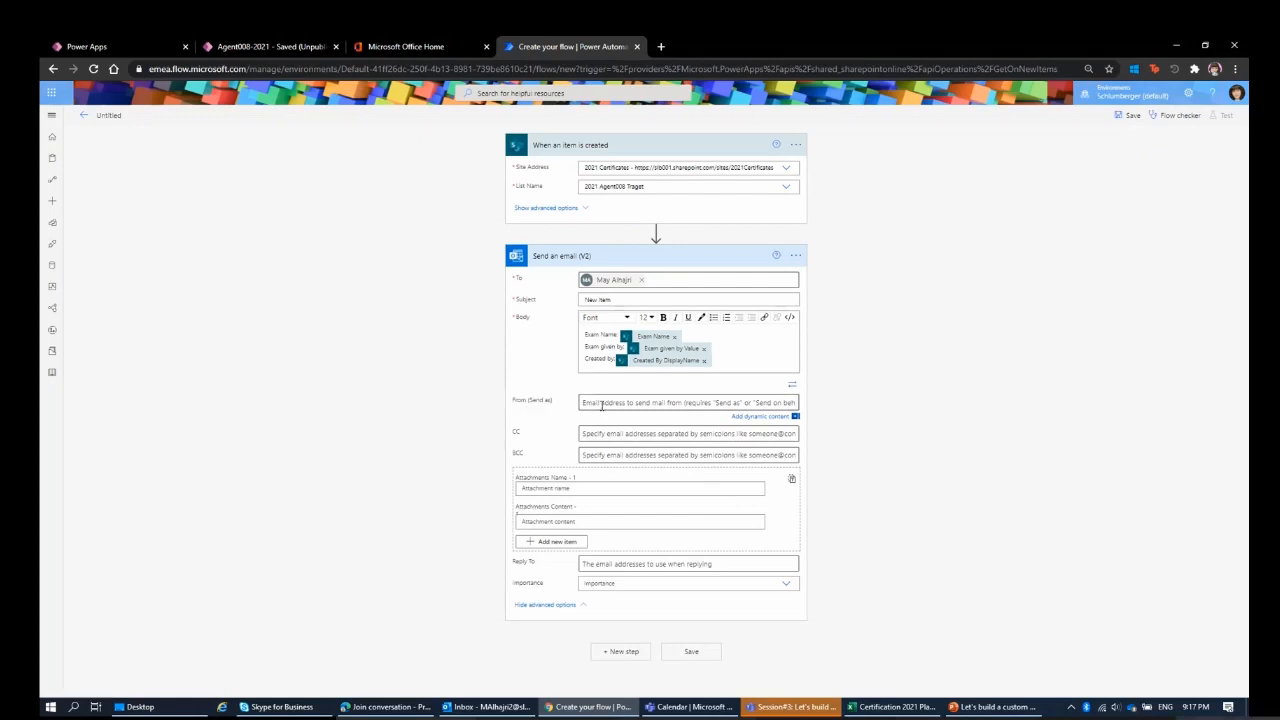
{"action": "left_click", "coordinate": [601, 403]}
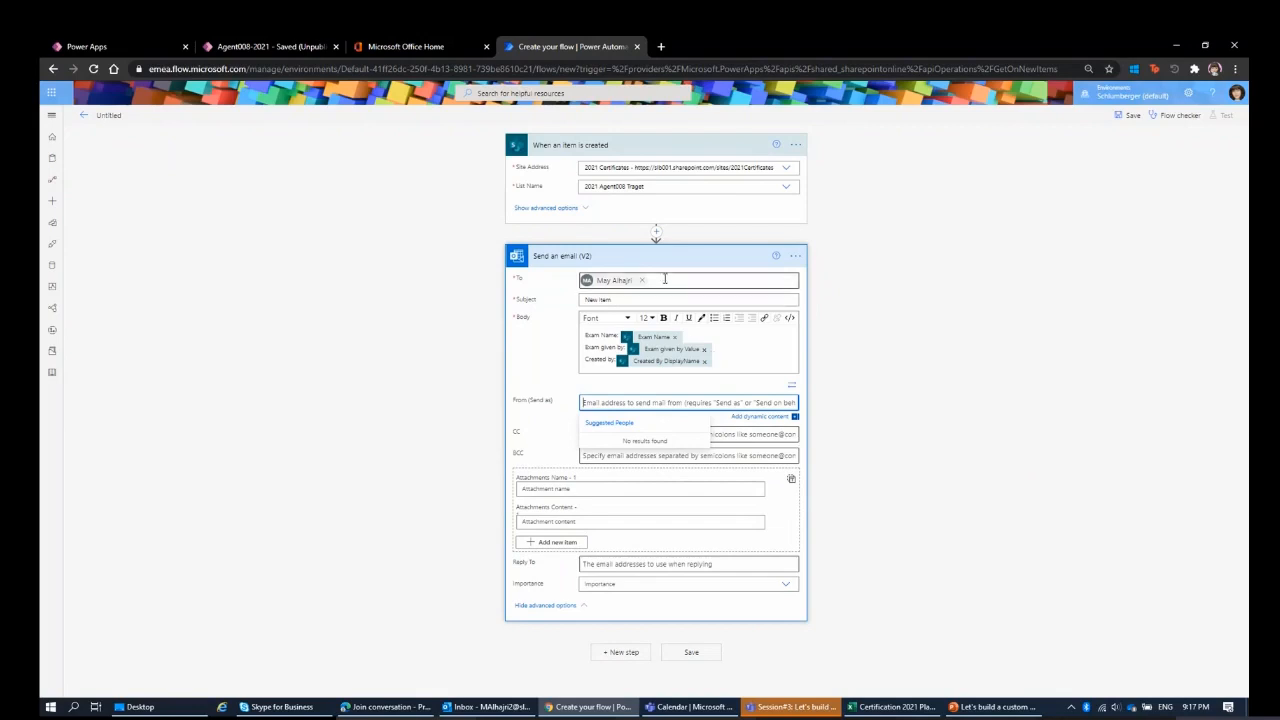
{"action": "left_click", "coordinate": [566, 412]}
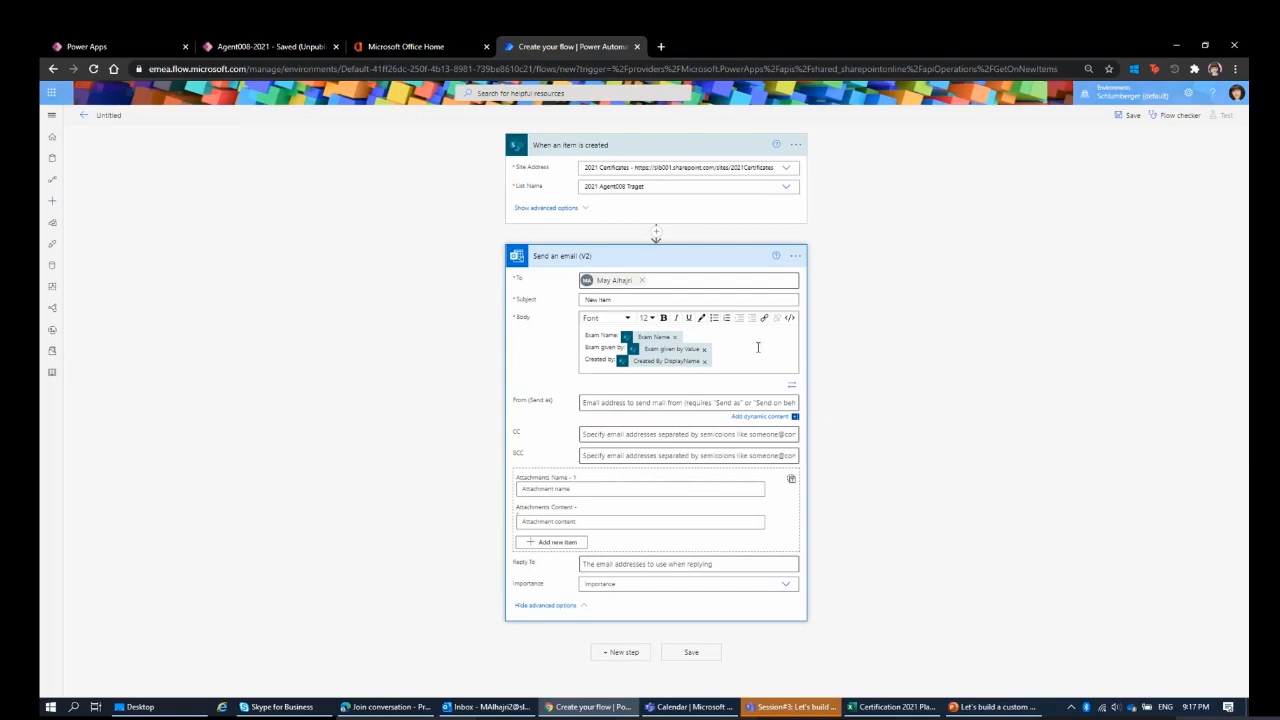
Try inserting a Send an email notification (V3) action before Send an email (V2) and compare the fields of both actions.
{"action": "left_click", "coordinate": [656, 231]}
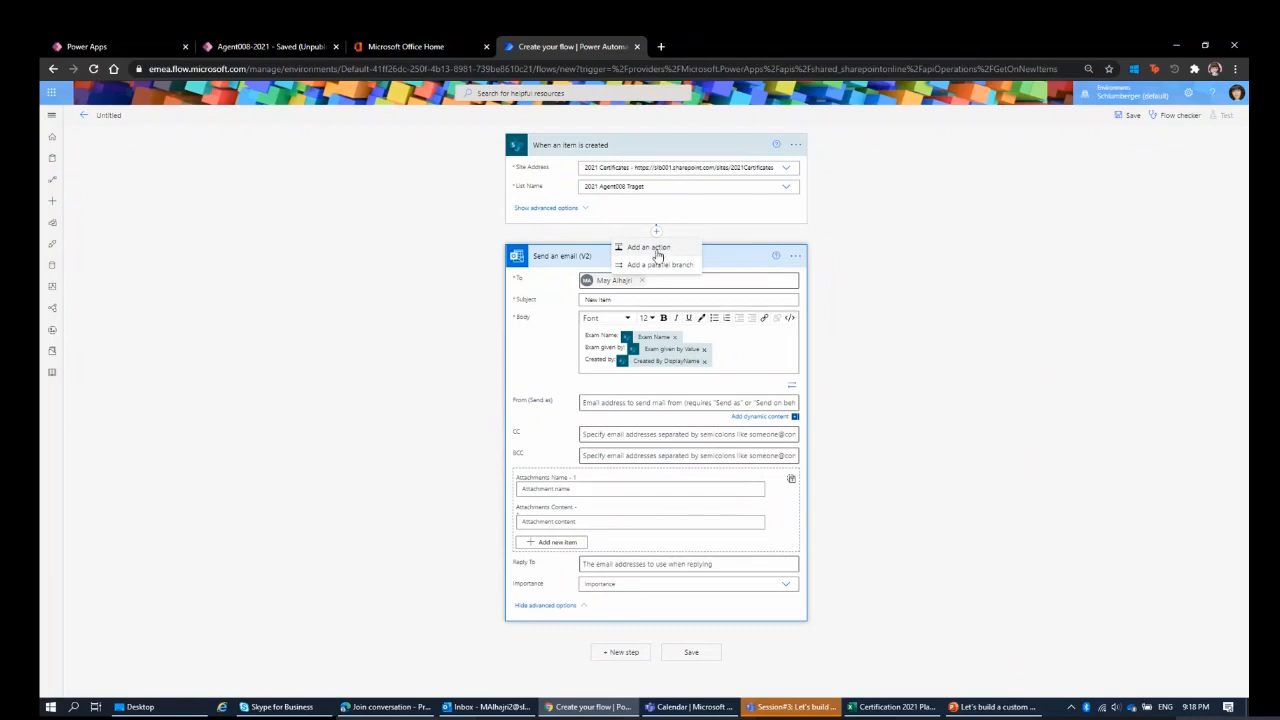
{"action": "left_click", "coordinate": [685, 251]}
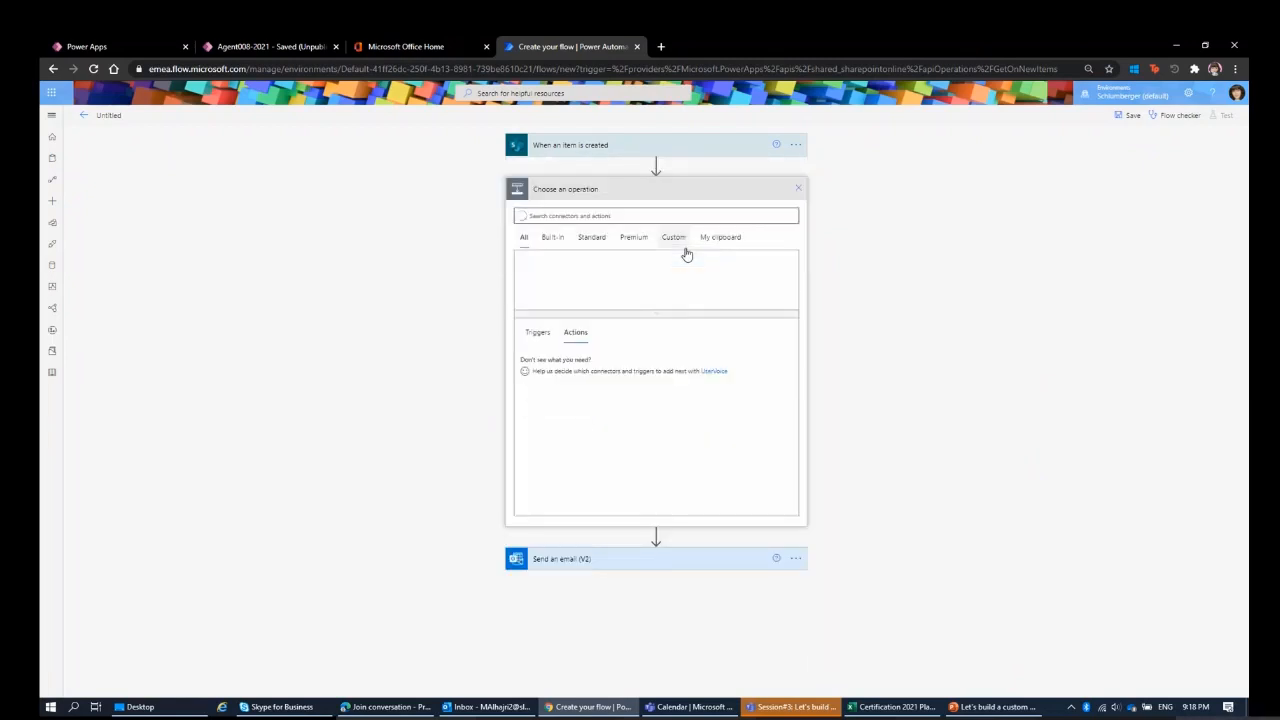
{"action": "left_click", "coordinate": [705, 216]}
{"action": "type", "text": "mail"}
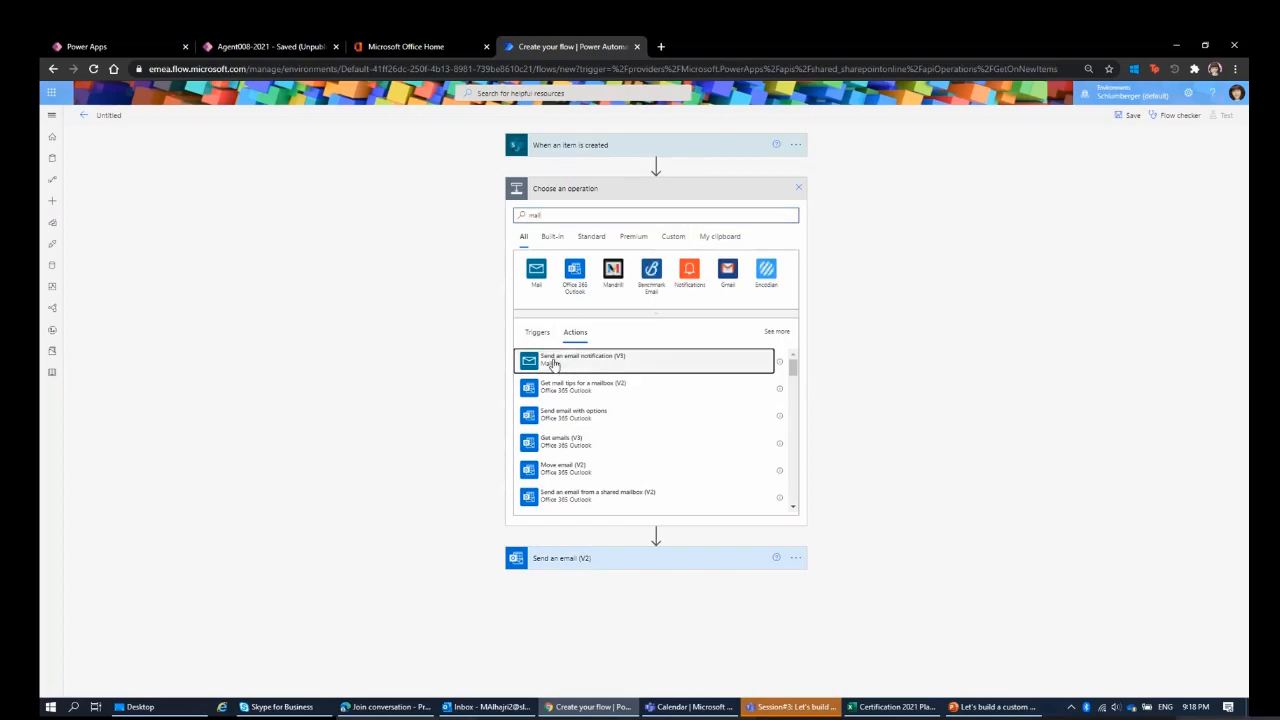
{"action": "left_click", "coordinate": [553, 364]}
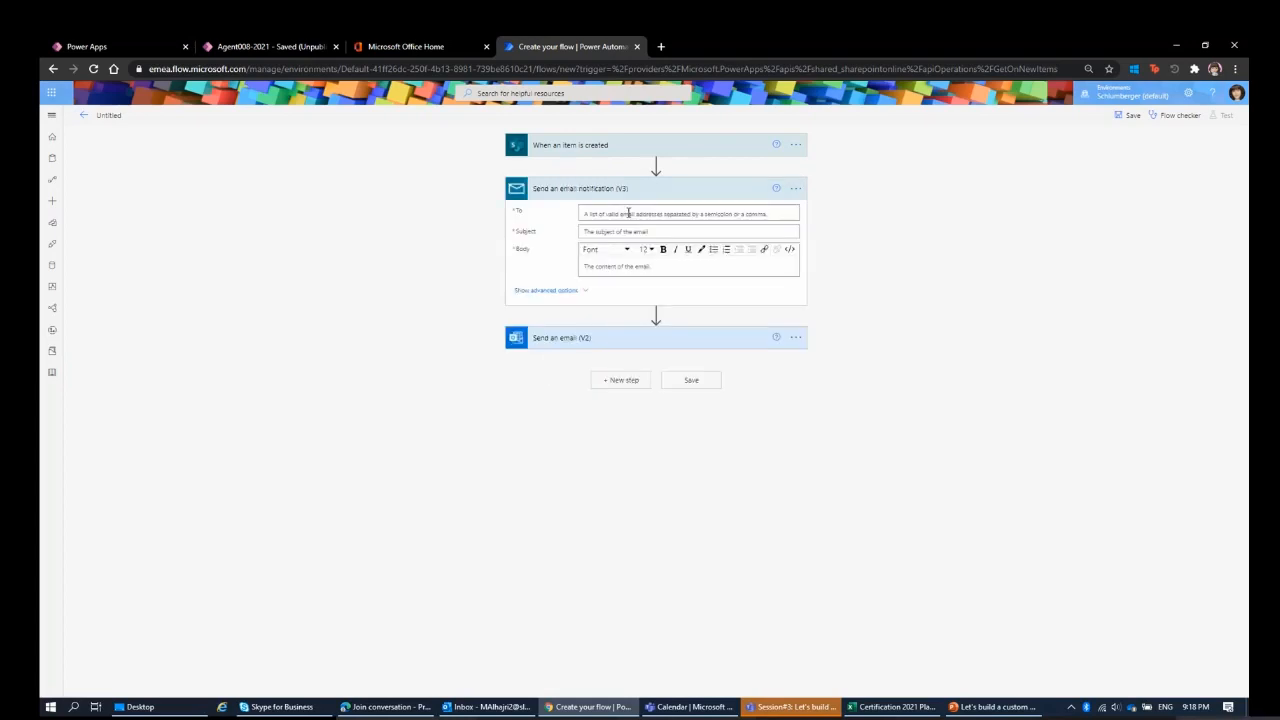
{"action": "left_click", "coordinate": [605, 347]}
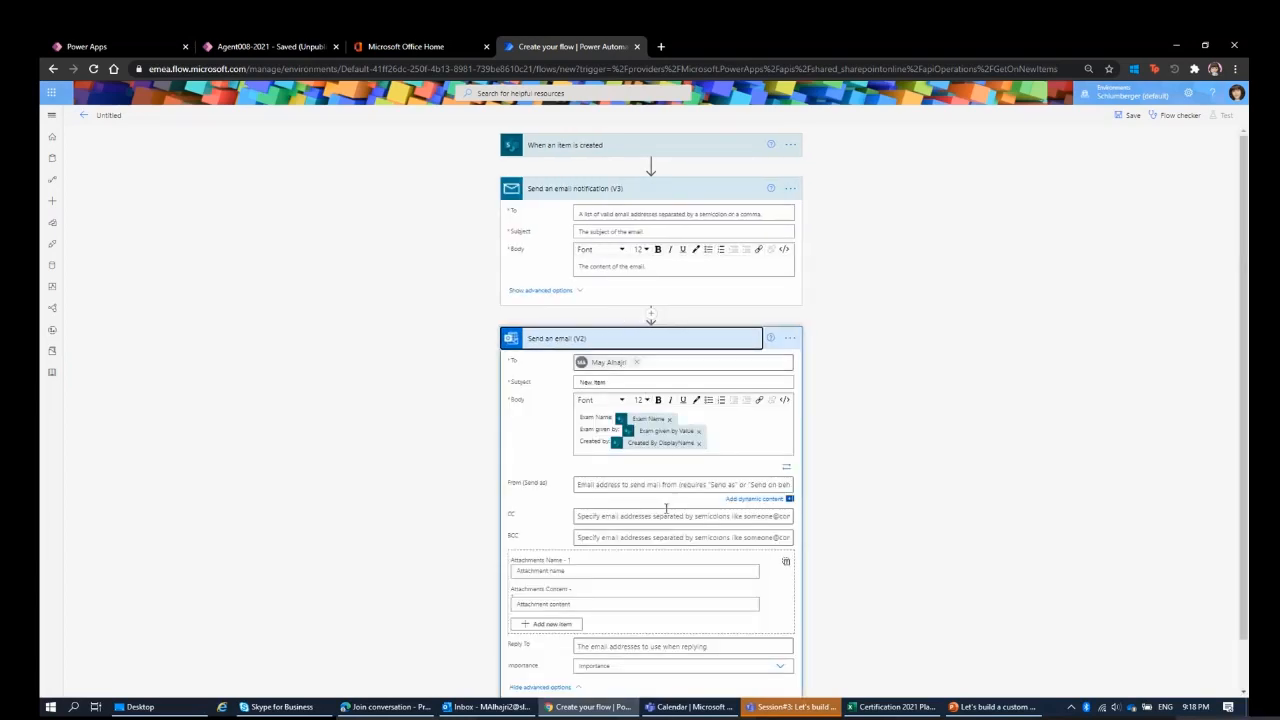
{"action": "left_click", "coordinate": [663, 348]}
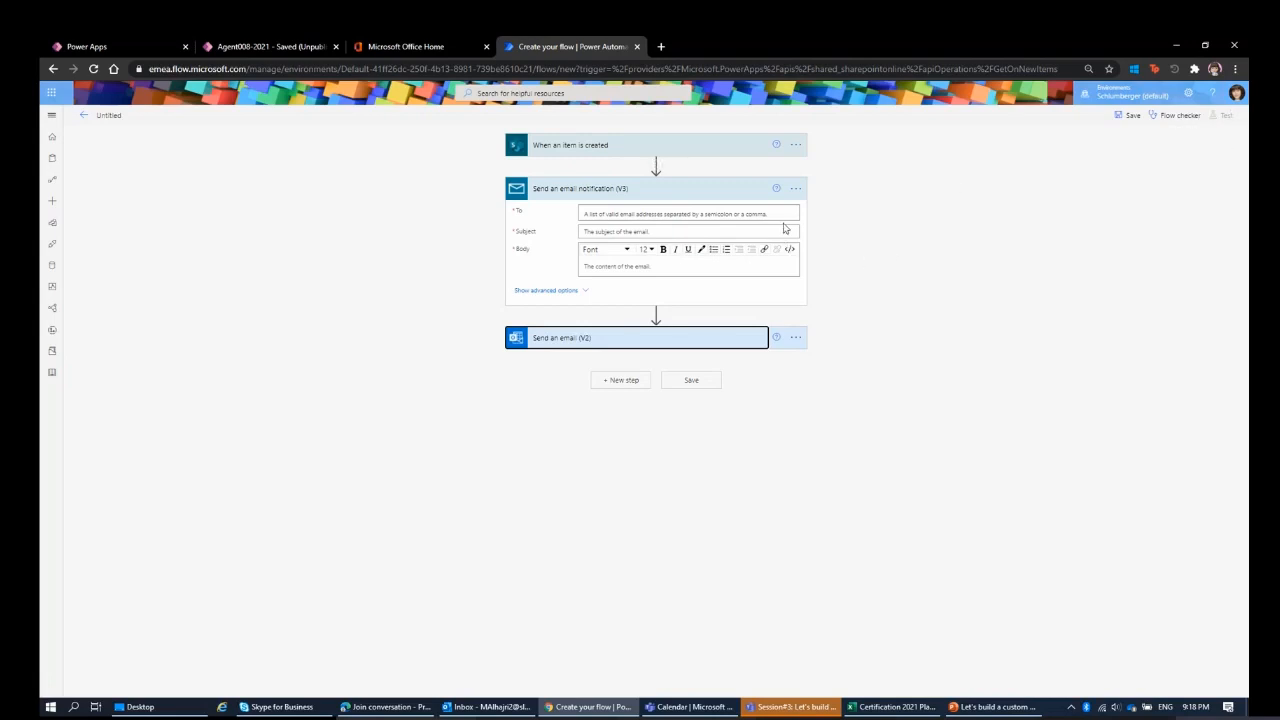
Delete the Send an email notification (V3) action from the flow.
{"action": "left_click", "coordinate": [796, 189]}
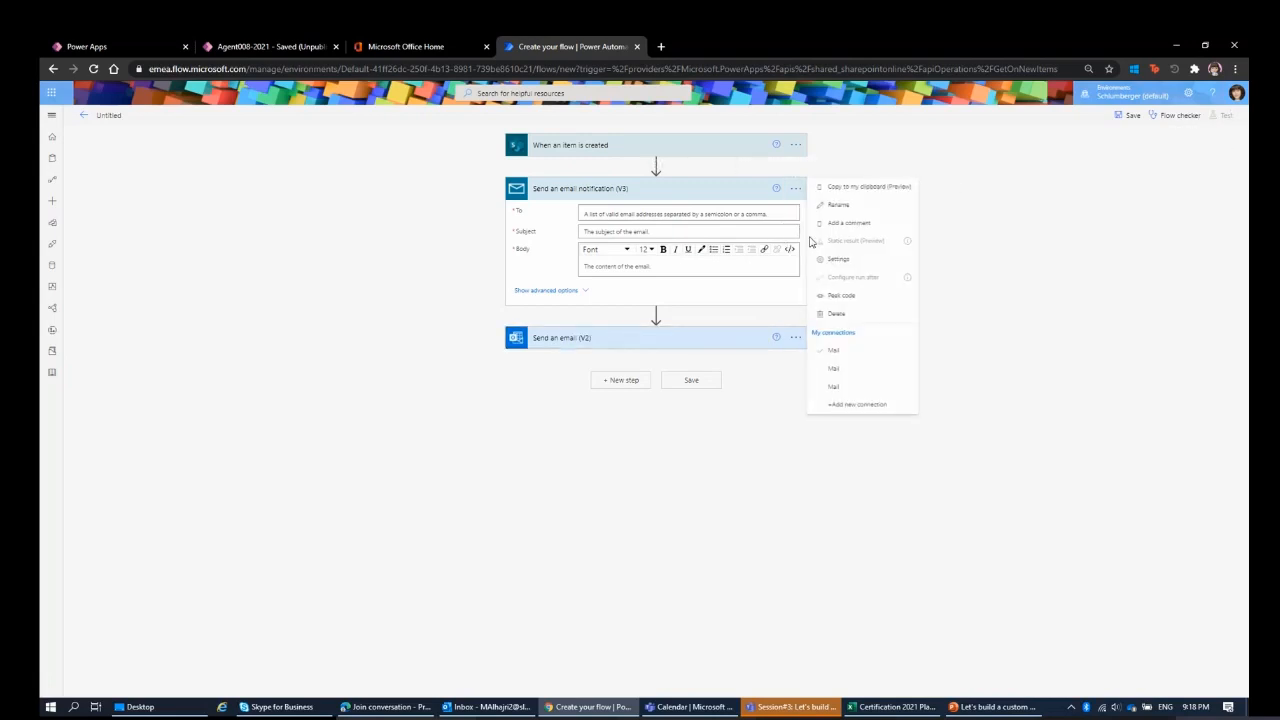
{"action": "left_click", "coordinate": [845, 314]}
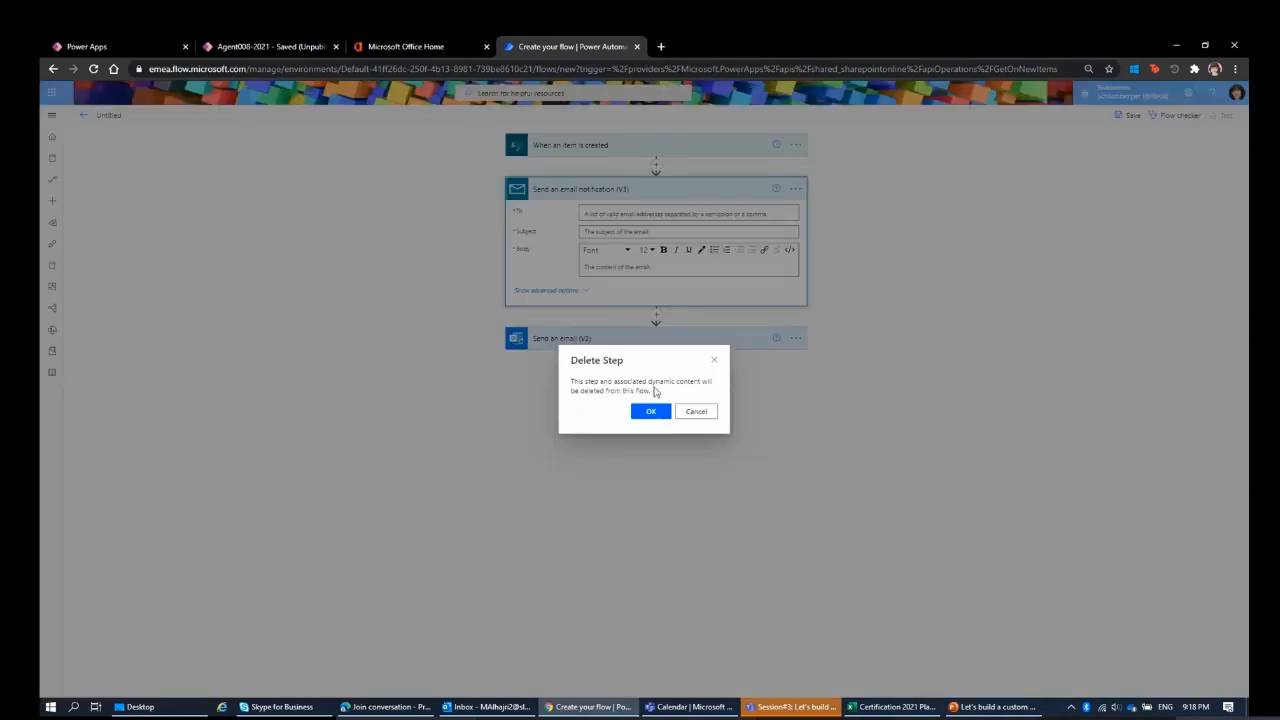
{"action": "left_click", "coordinate": [650, 412]}
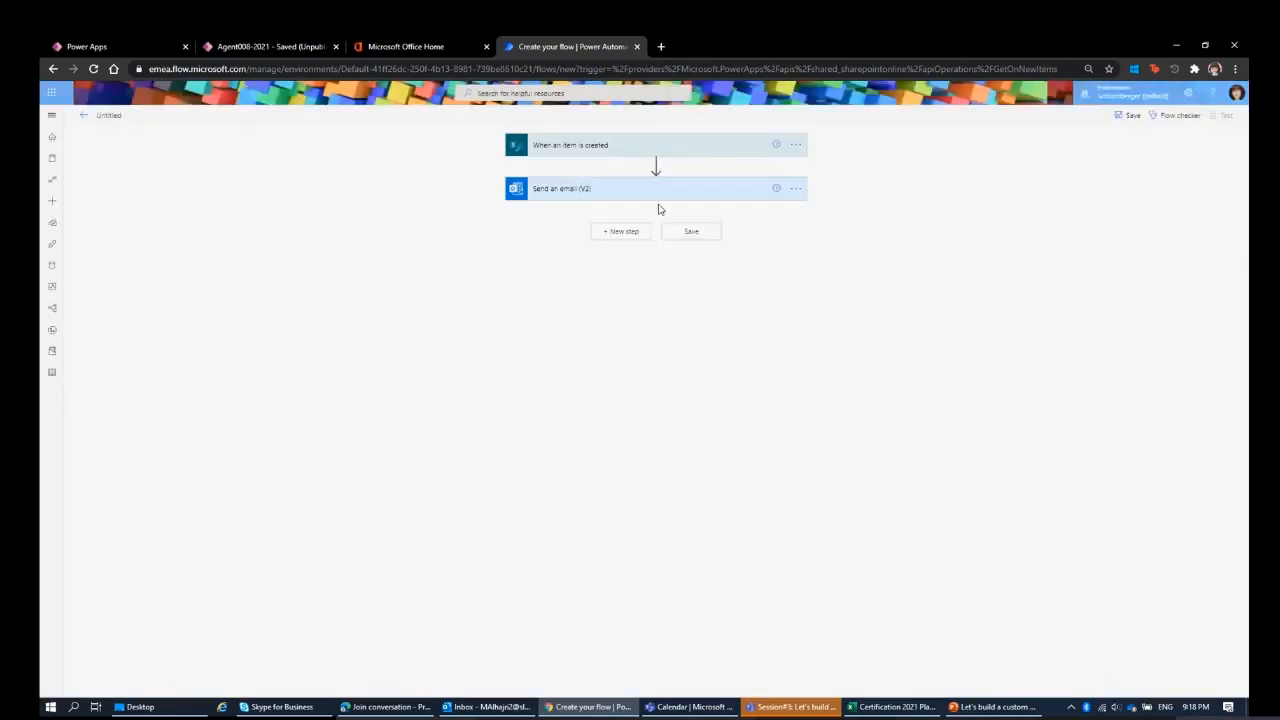
Expand the When an item is created trigger and the Send an email (V2) action to review their settings.
{"action": "left_click", "coordinate": [693, 180]}
{"action": "left_click", "coordinate": [703, 149]}
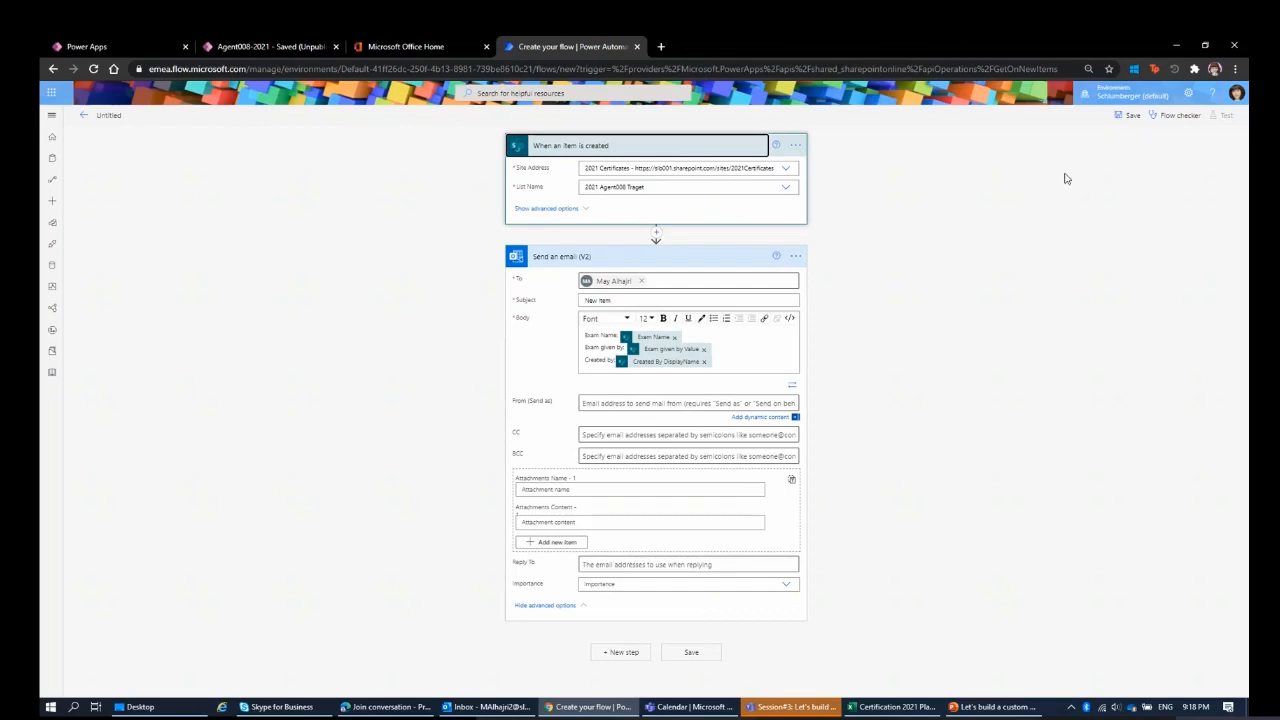
{"action": "left_click", "coordinate": [694, 263]}
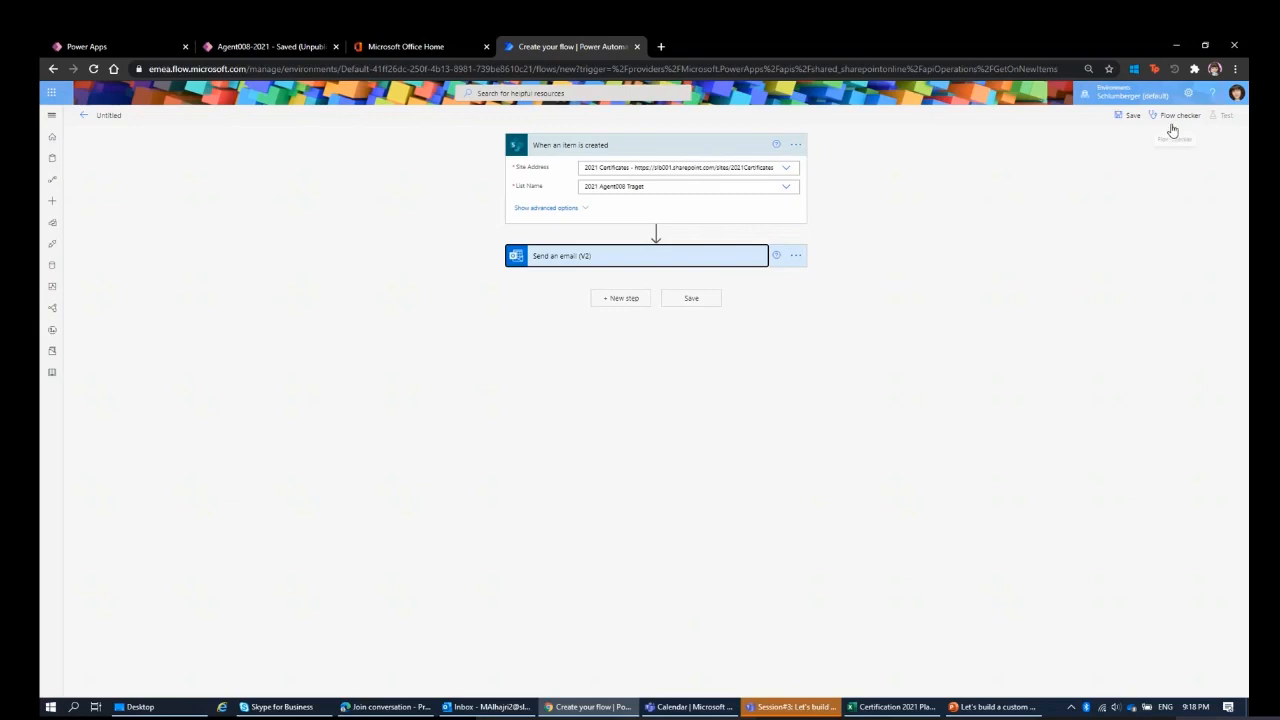
{"action": "left_click", "coordinate": [748, 265]}
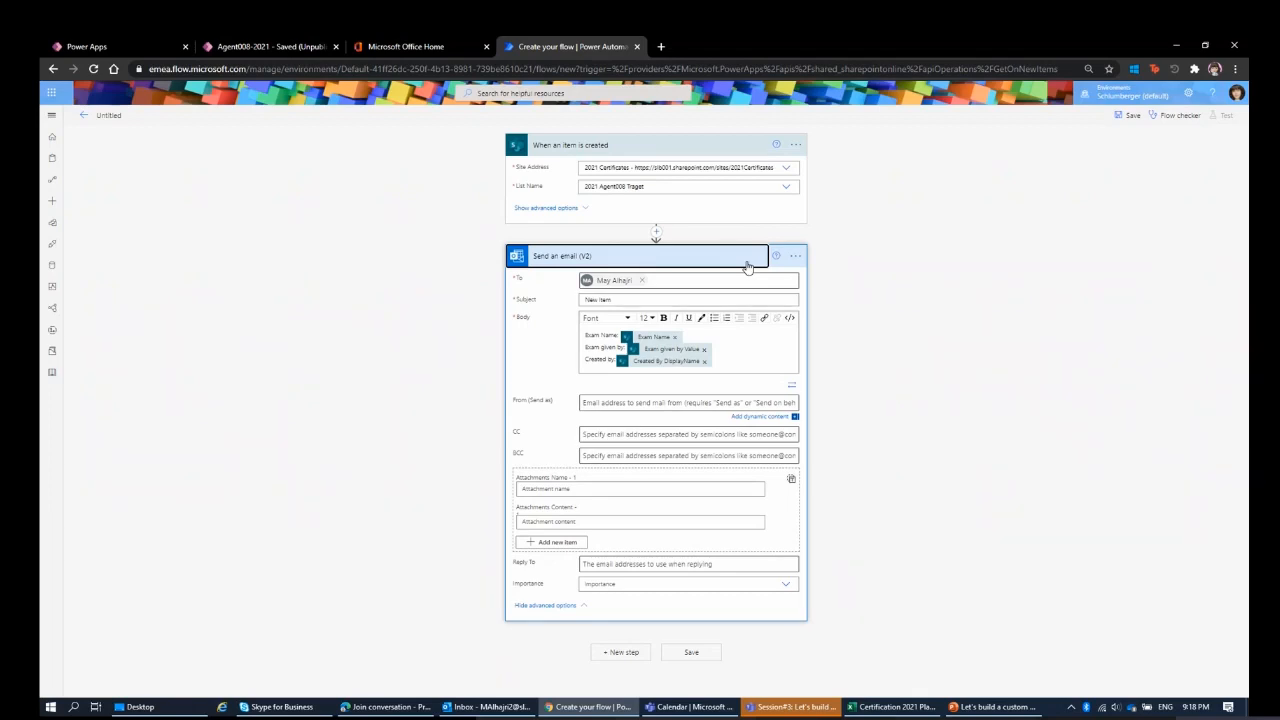
Check the flow for errors and warnings with the Flow checker.
{"action": "left_click", "coordinate": [1180, 125]}
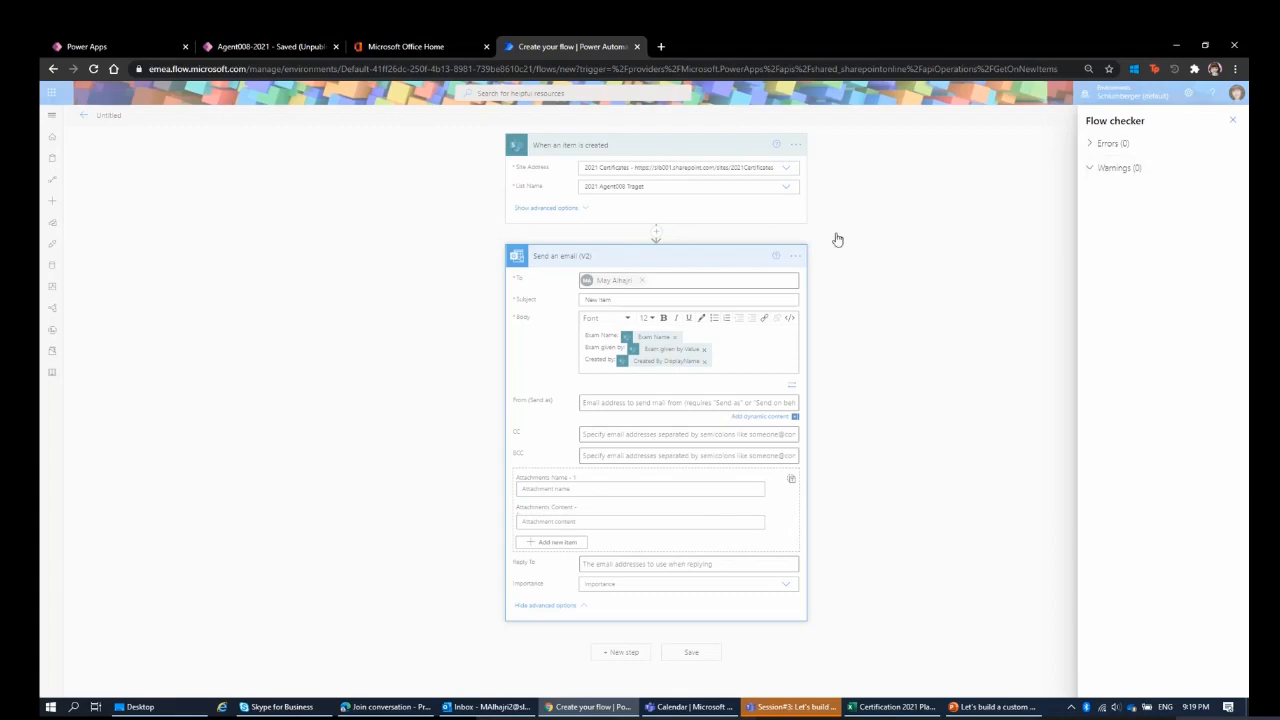
{"action": "left_click", "coordinate": [1091, 170]}
{"action": "left_click", "coordinate": [1232, 120]}
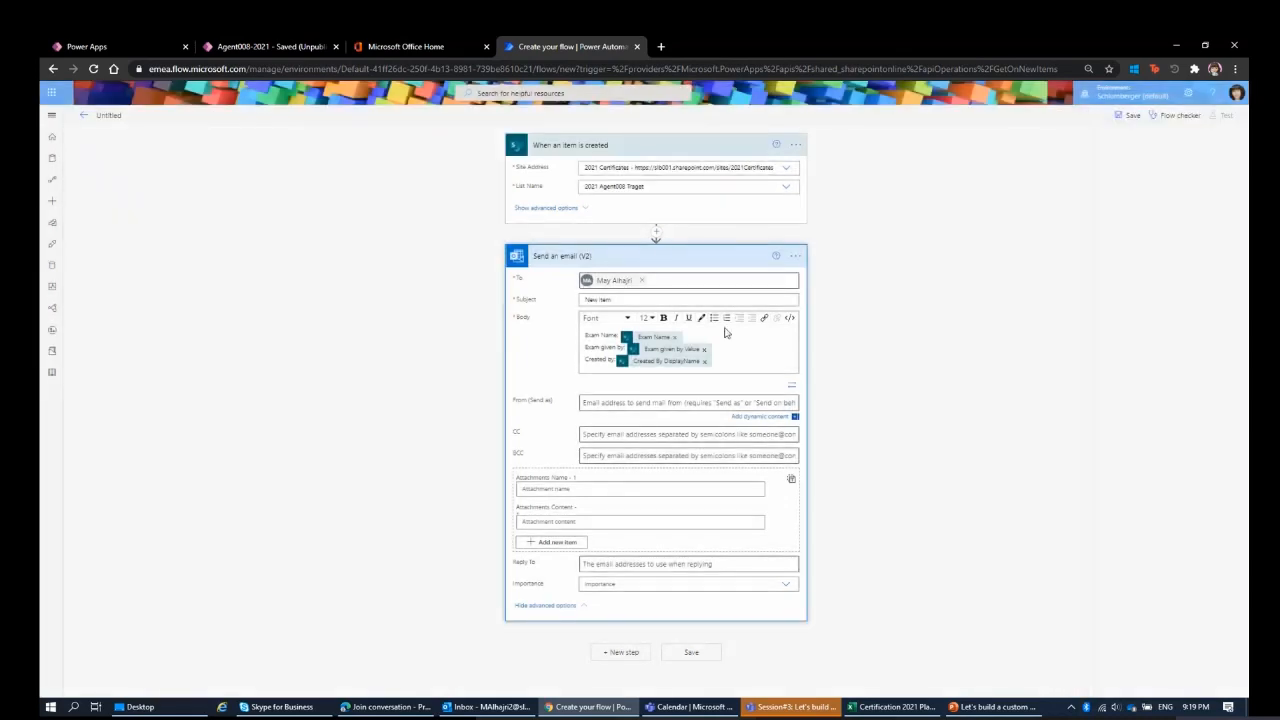
Try removing the email's recipient and run the Flow checker to examine the errors.
{"action": "left_click", "coordinate": [641, 281]}
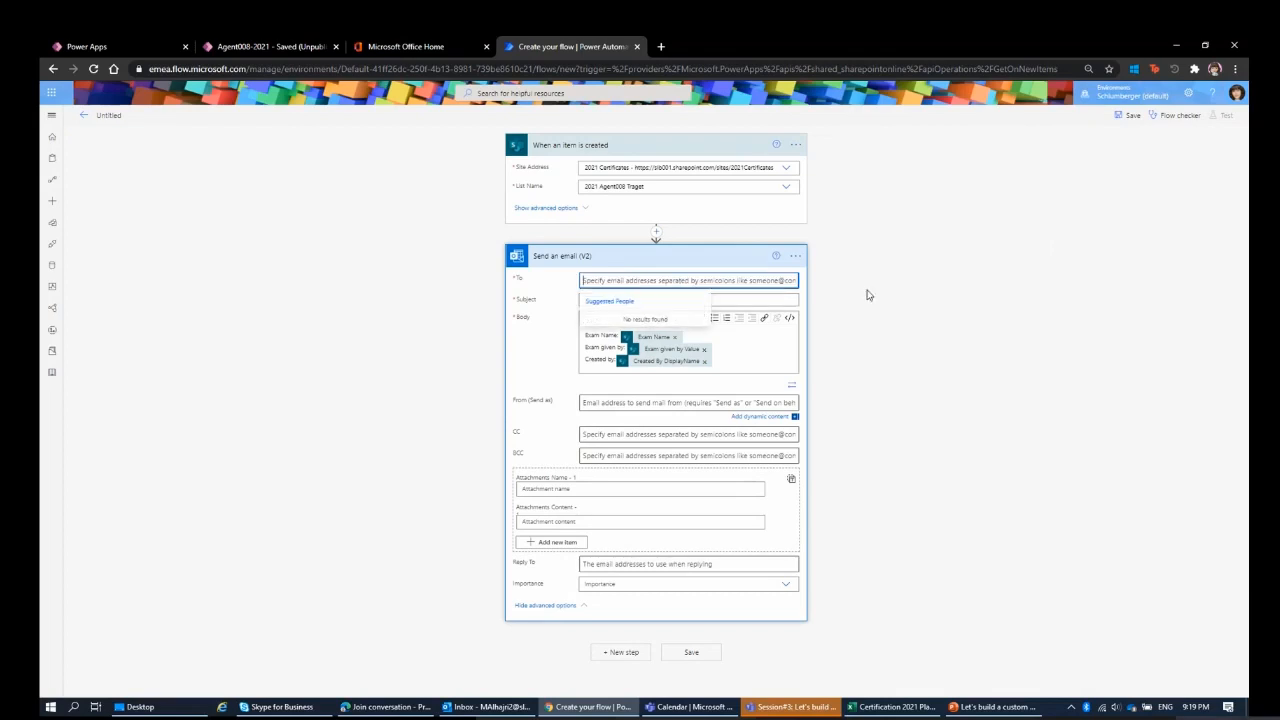
{"action": "left_click", "coordinate": [1158, 118]}
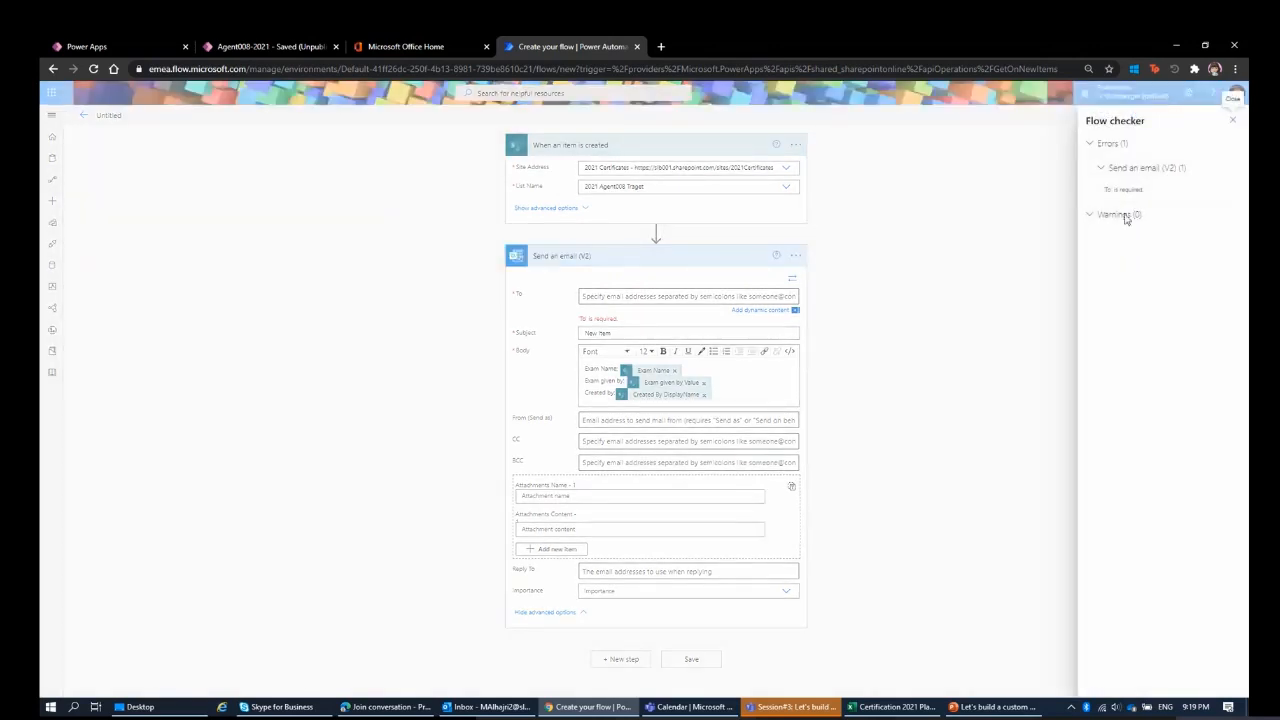
{"action": "left_click", "coordinate": [1233, 121]}
Restore the email's To field by entering the recipient's name and choosing the suggested person.
{"action": "left_click", "coordinate": [717, 297]}
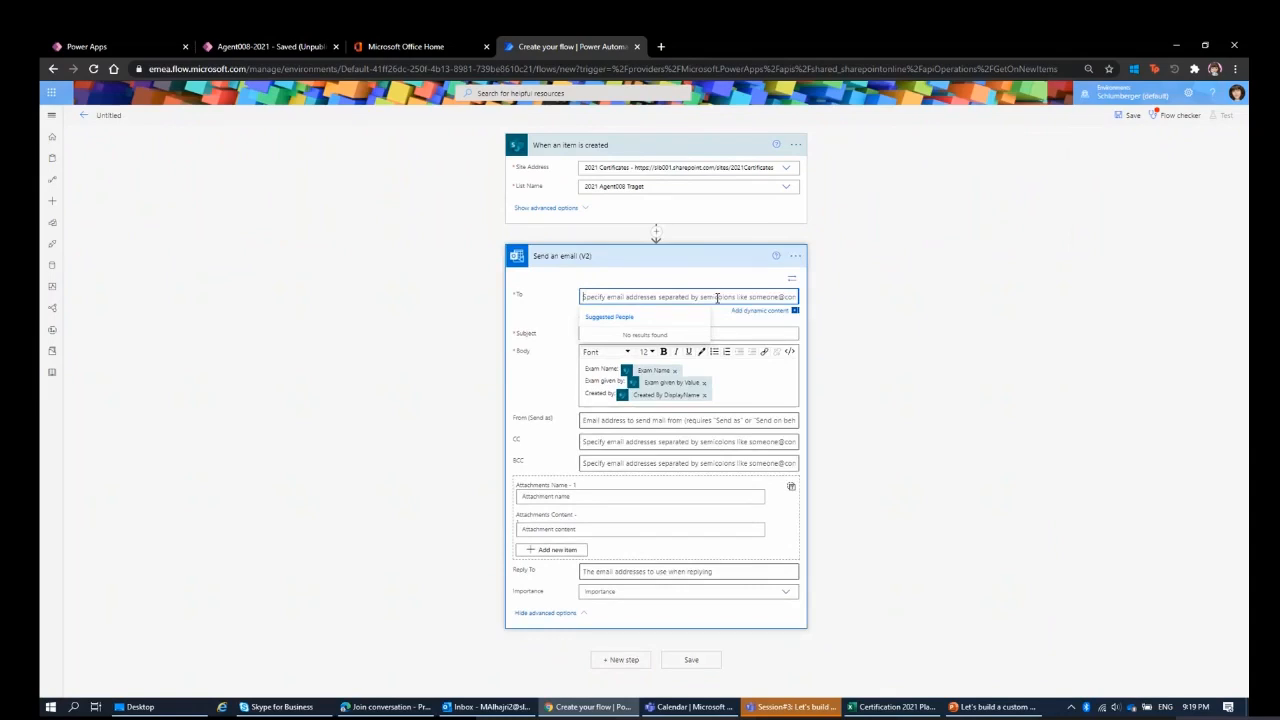
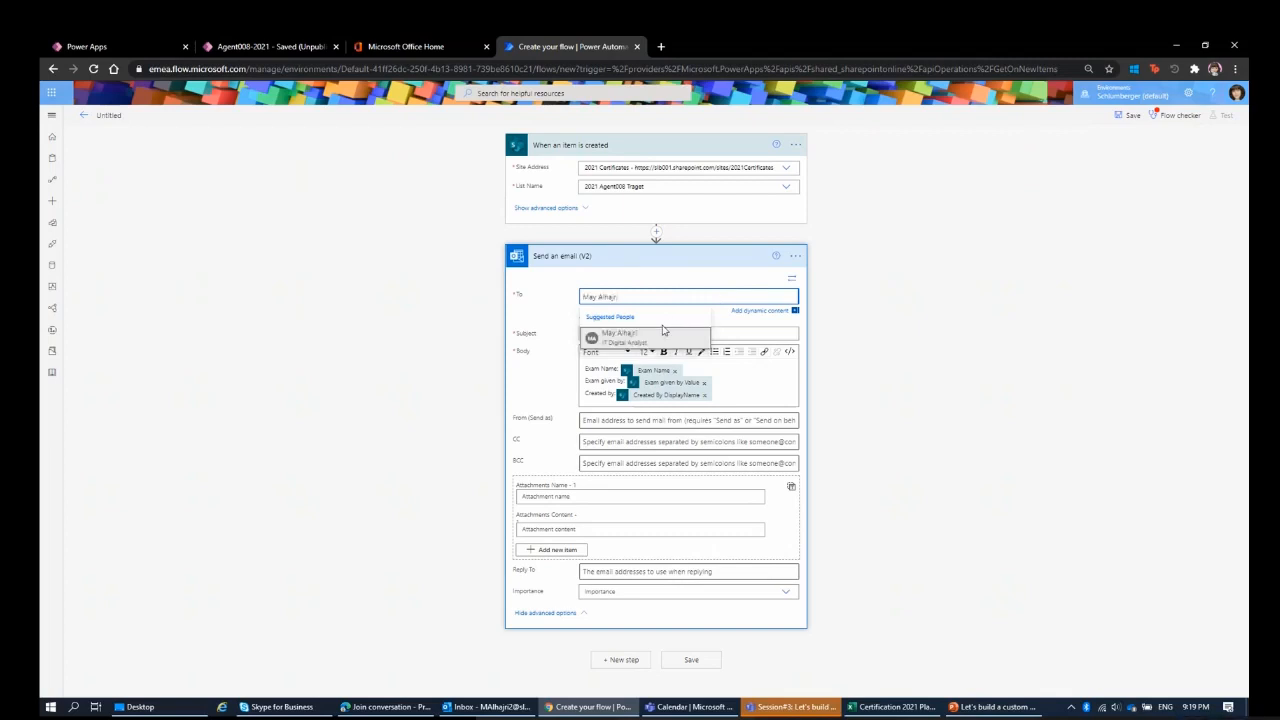
{"action": "left_click", "coordinate": [655, 336]}
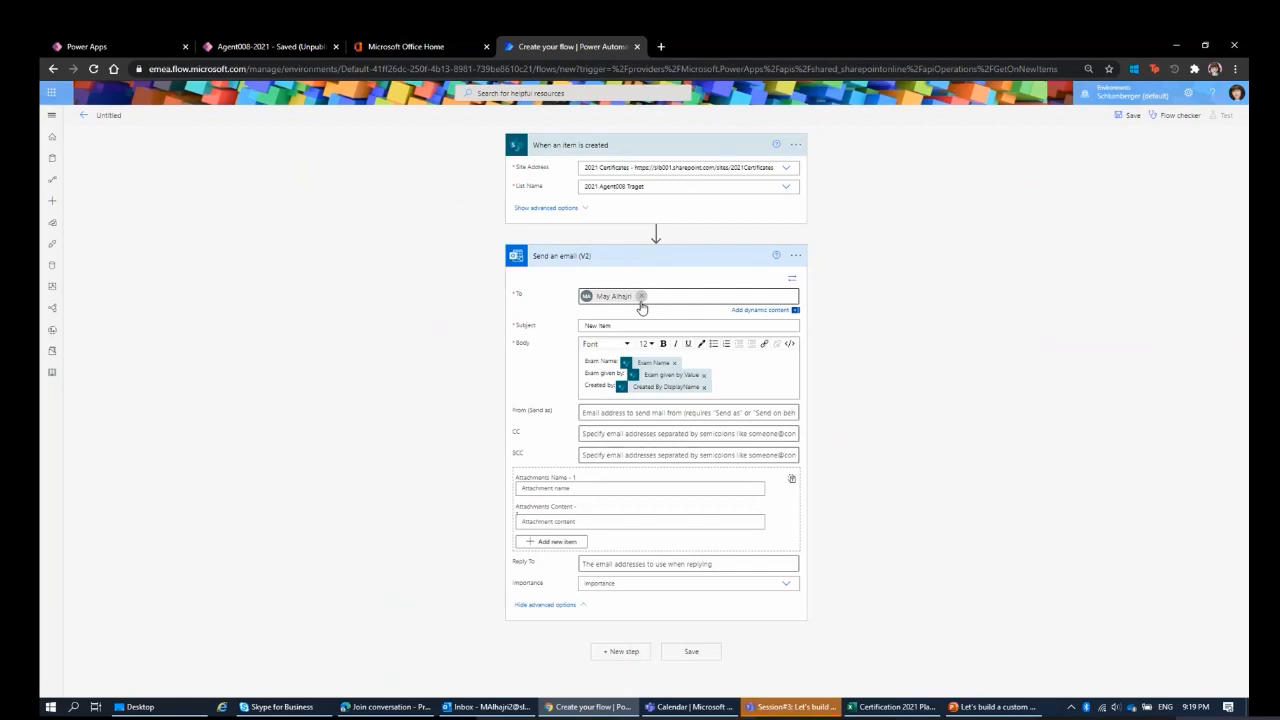
Collapse the Send an email (V2) action and save the flow.
{"action": "left_click", "coordinate": [678, 262]}
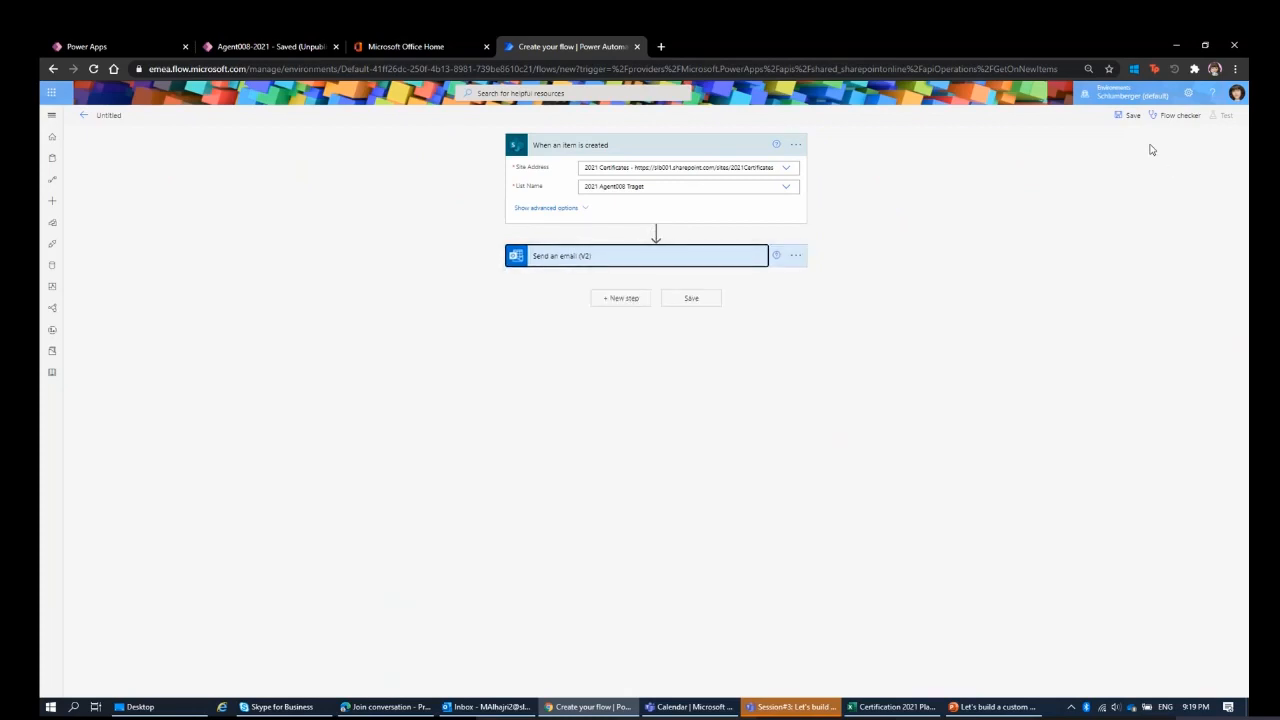
{"action": "left_click", "coordinate": [1133, 117]}
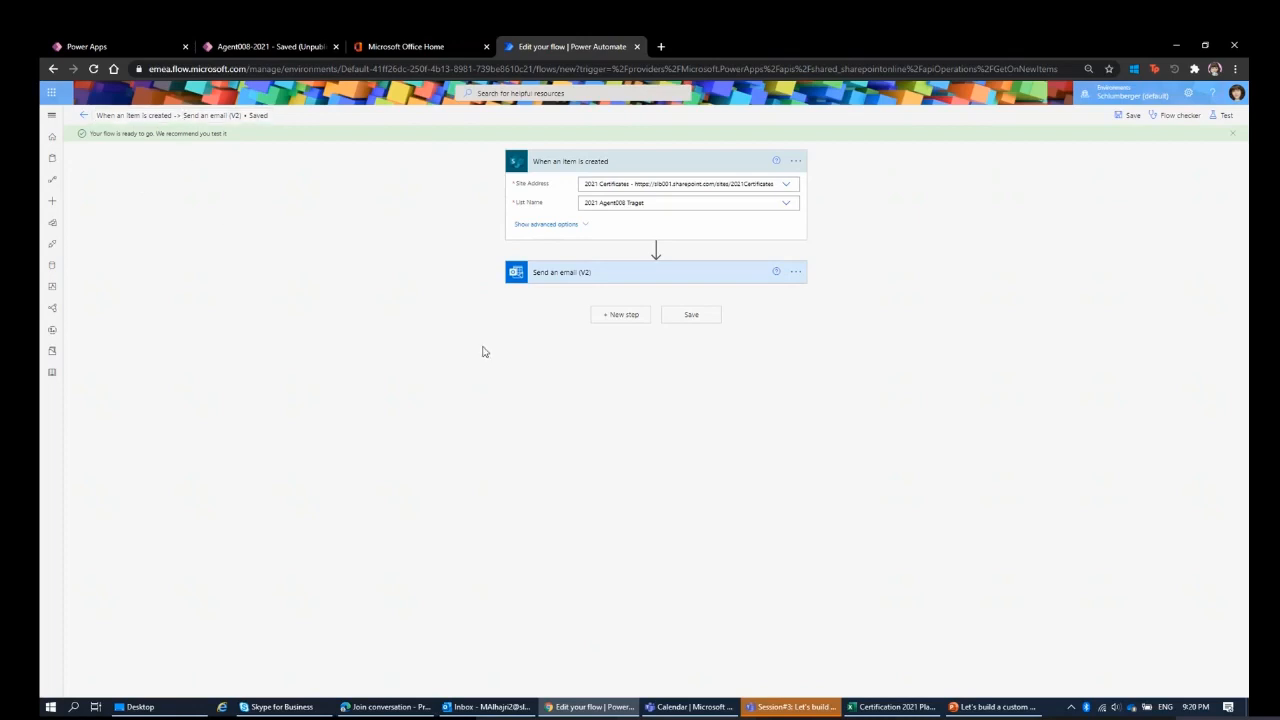
Rename the flow as "Test Flow" and save it again.
{"action": "left_click", "coordinate": [212, 116]}
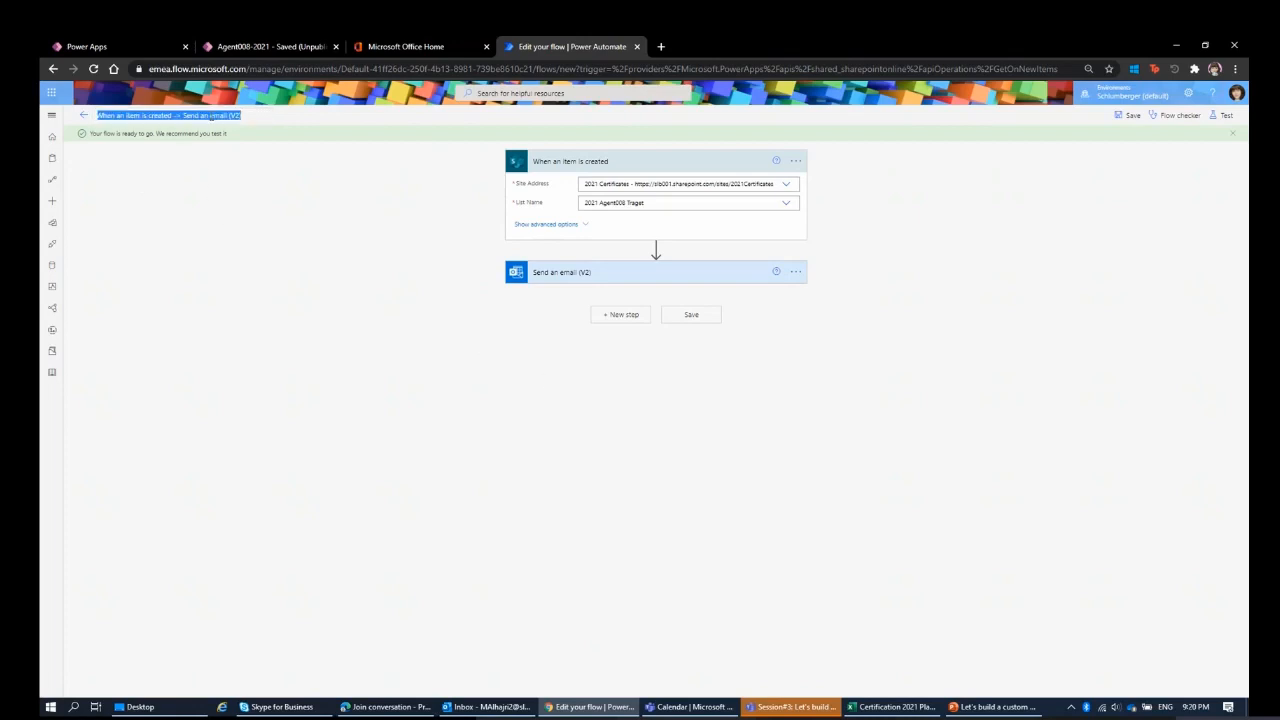
{"action": "type", "text": "1"}
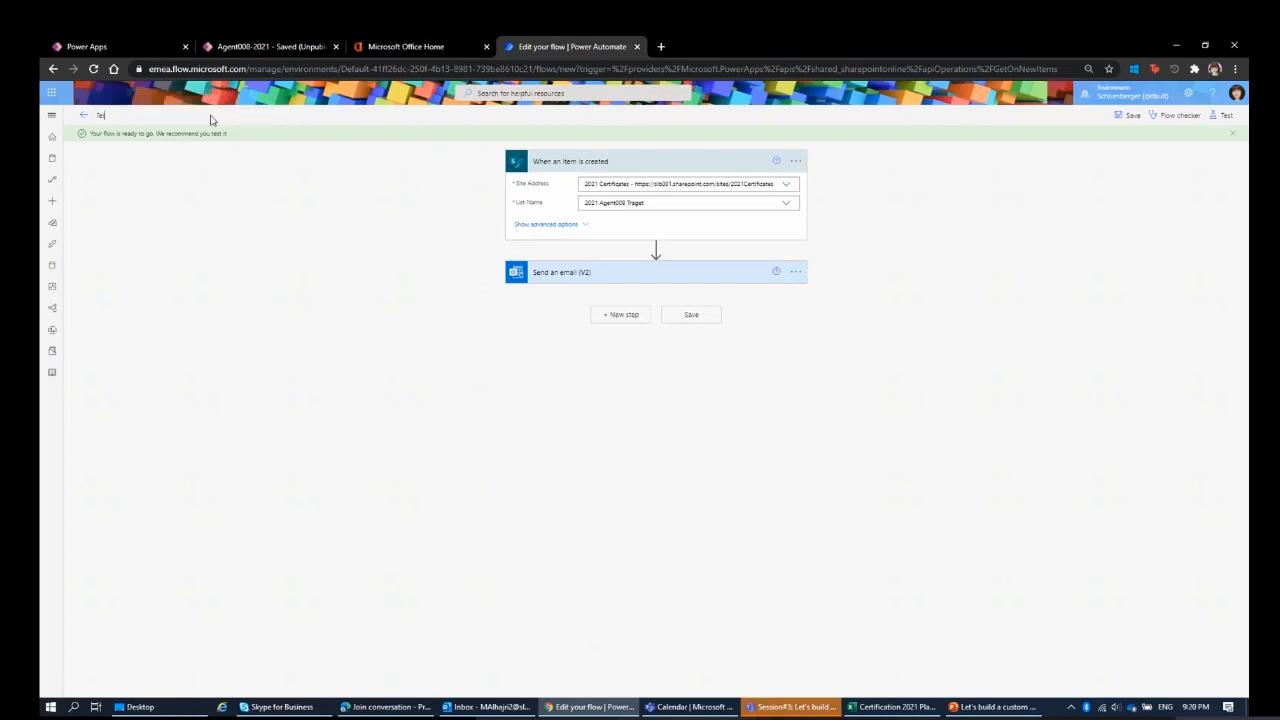
{"action": "type", "text": "est Flow"}
{"action": "key", "text": "BackSpace"}
{"action": "key", "text": "BackSpace"}
{"action": "type", "text": "ow"}
{"action": "left_click", "coordinate": [1130, 118]}
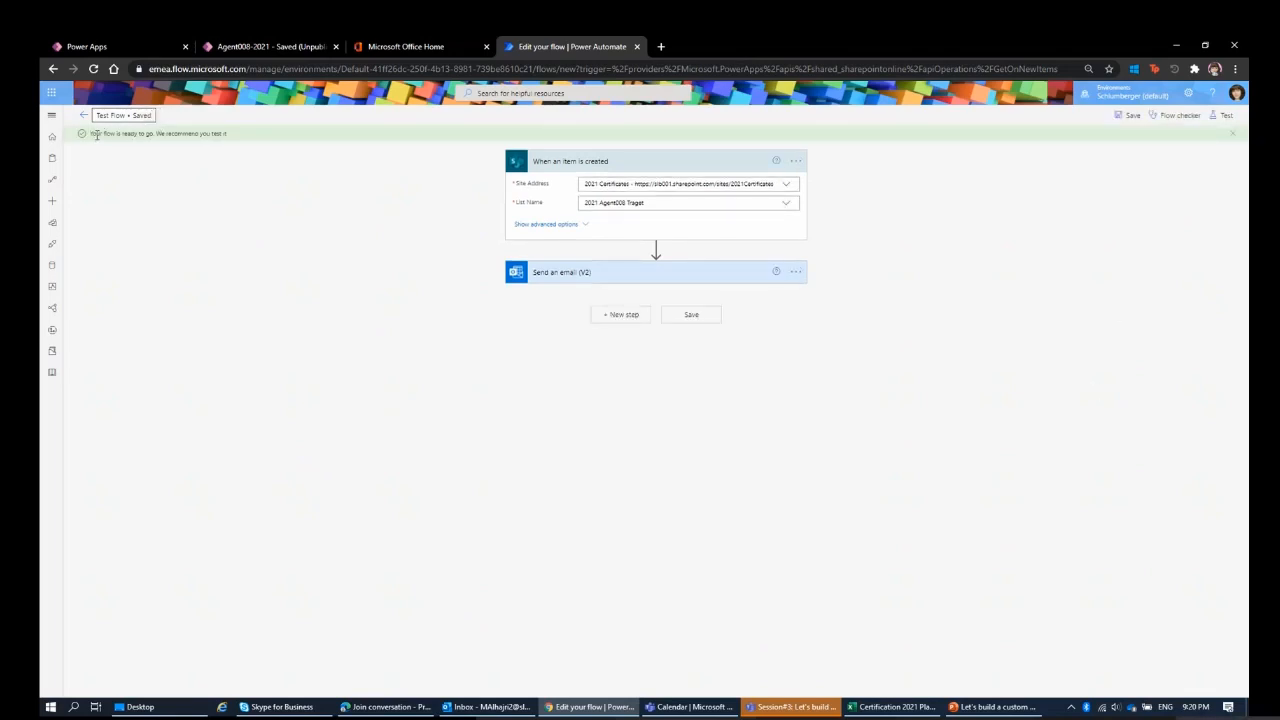
Read the notice above the saved flow and view the available ways of testing the flow, without starting a test.
{"action": "left_click_drag", "start_coordinate": [93, 136], "coordinate": [237, 138]}
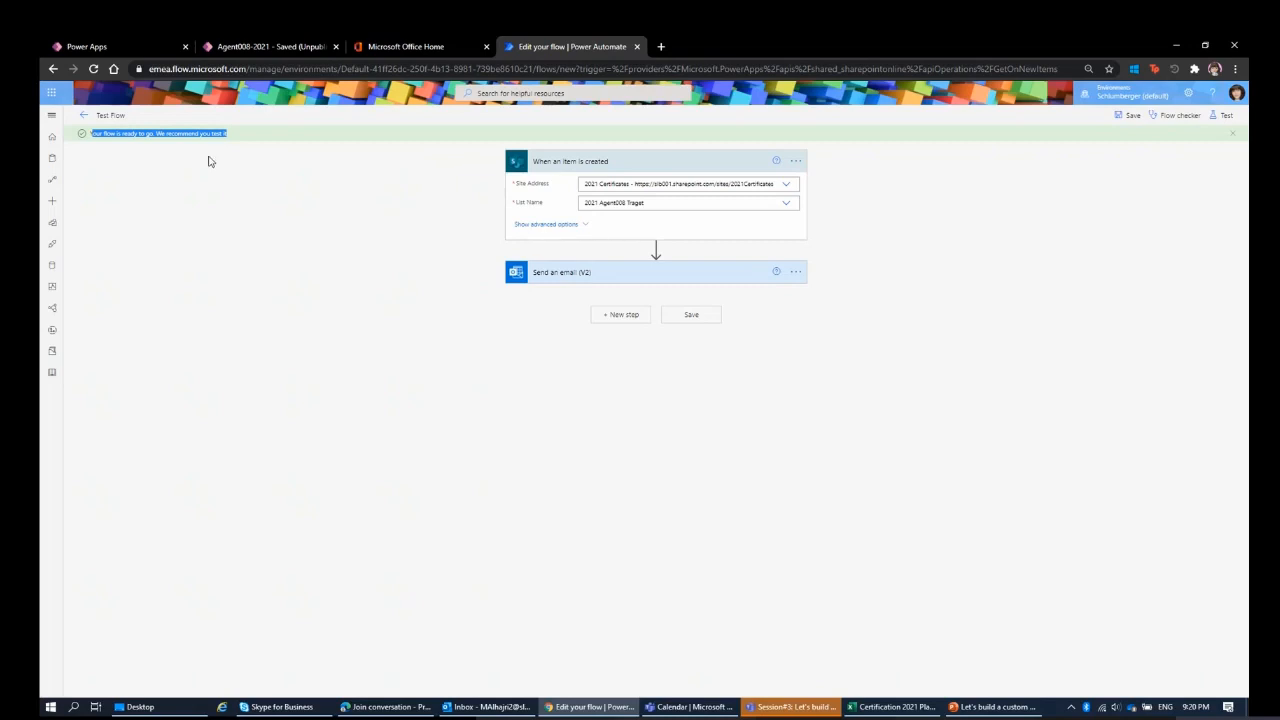
{"action": "left_click", "coordinate": [873, 295]}
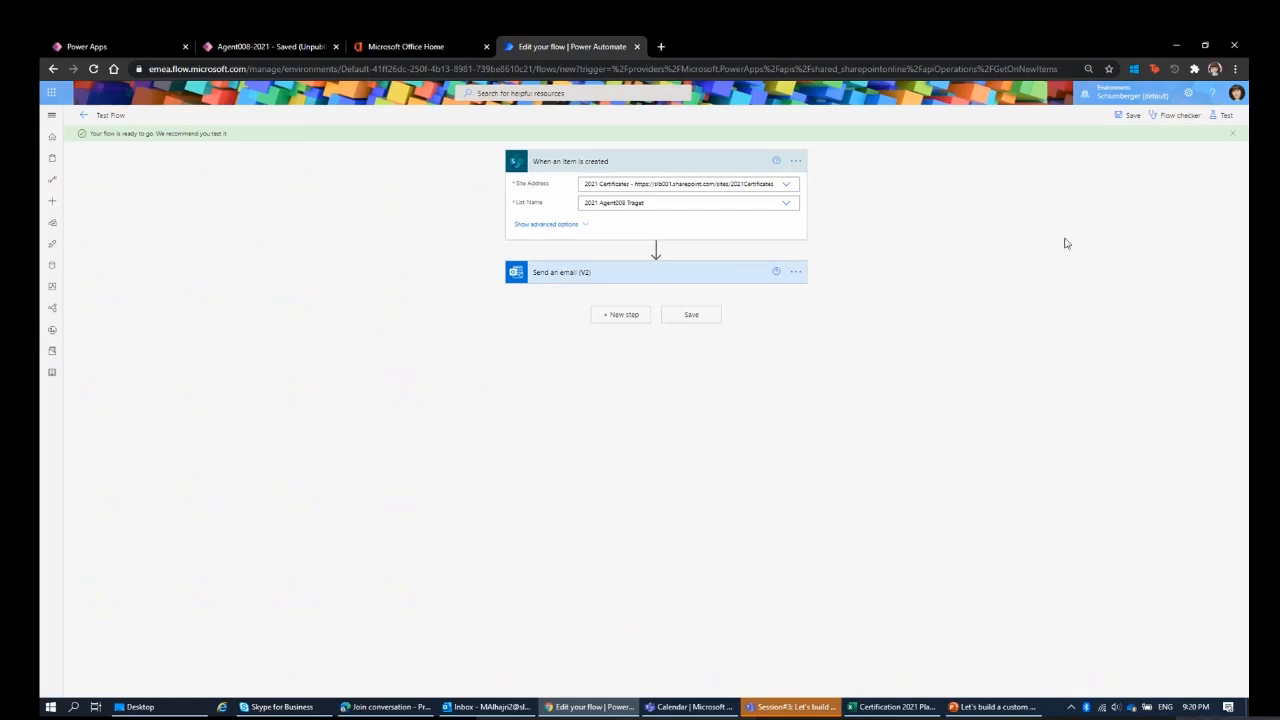
{"action": "left_click", "coordinate": [1218, 118]}
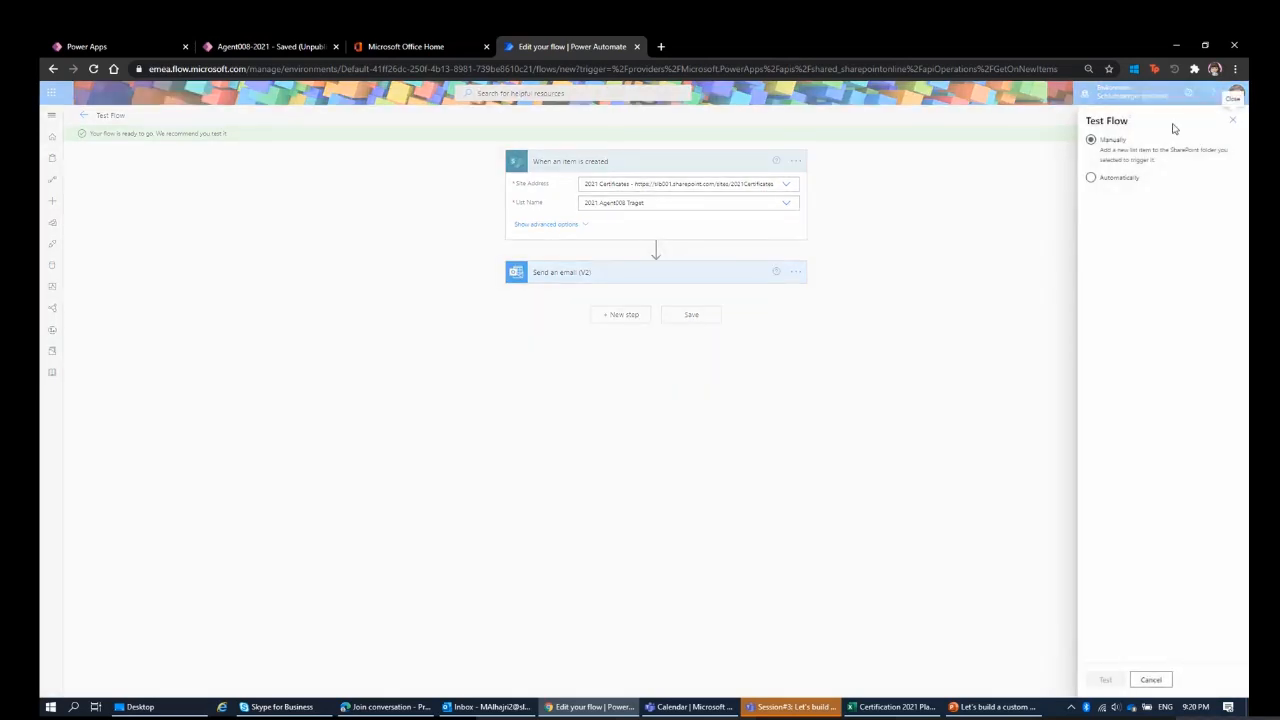
{"action": "left_click", "coordinate": [1233, 119]}
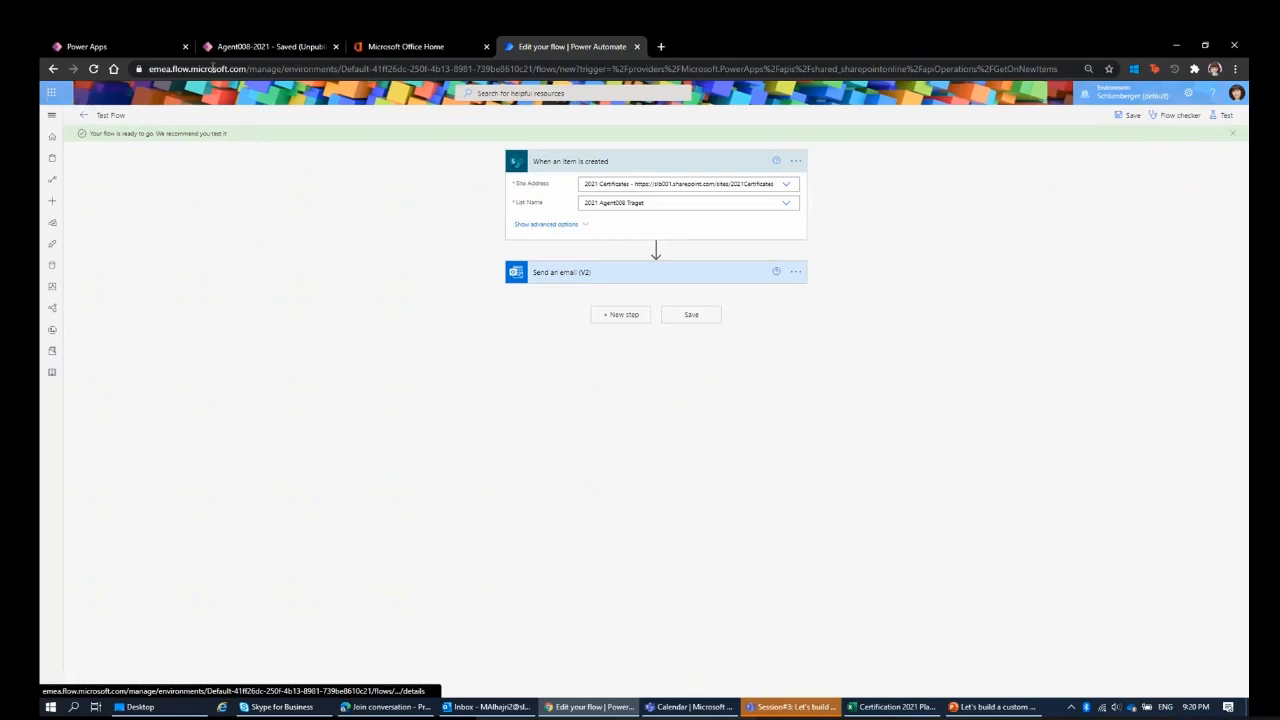
Switch to the Agent008-2021 app in Power Apps, preview it from its home page, and open a blank new-certificate form.
{"action": "left_click", "coordinate": [276, 50]}
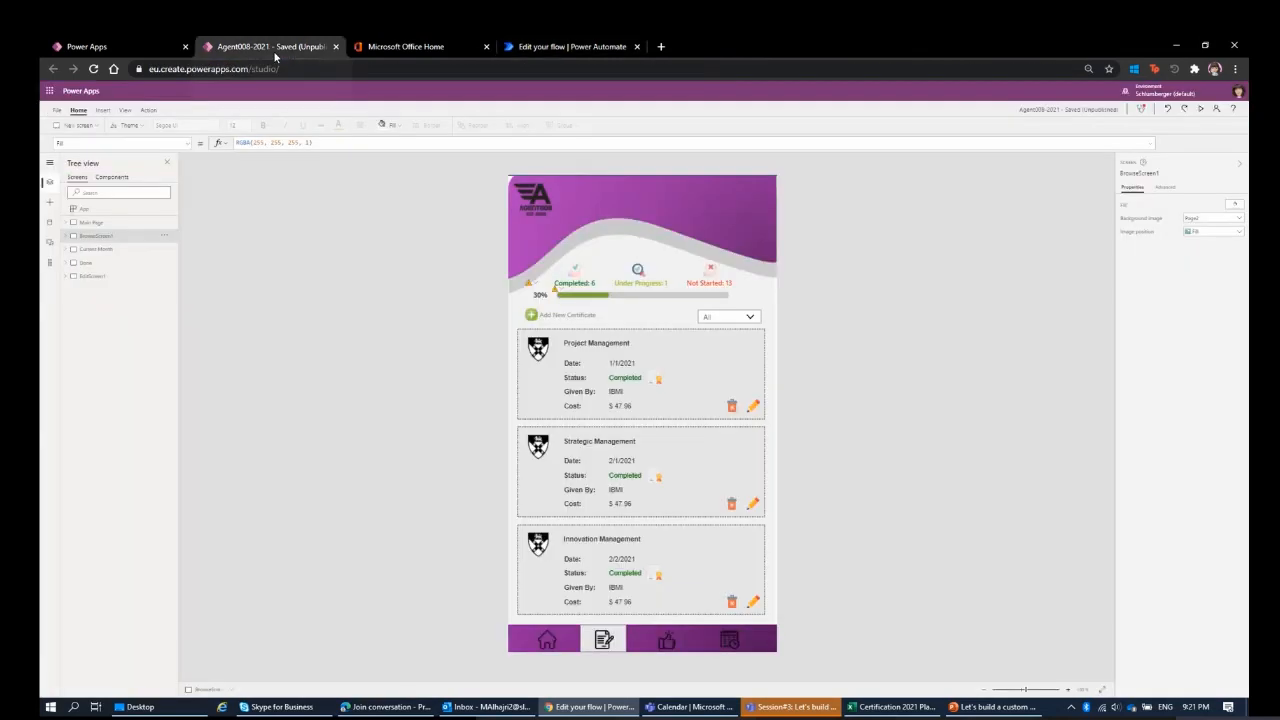
{"action": "key", "text": "F5"}
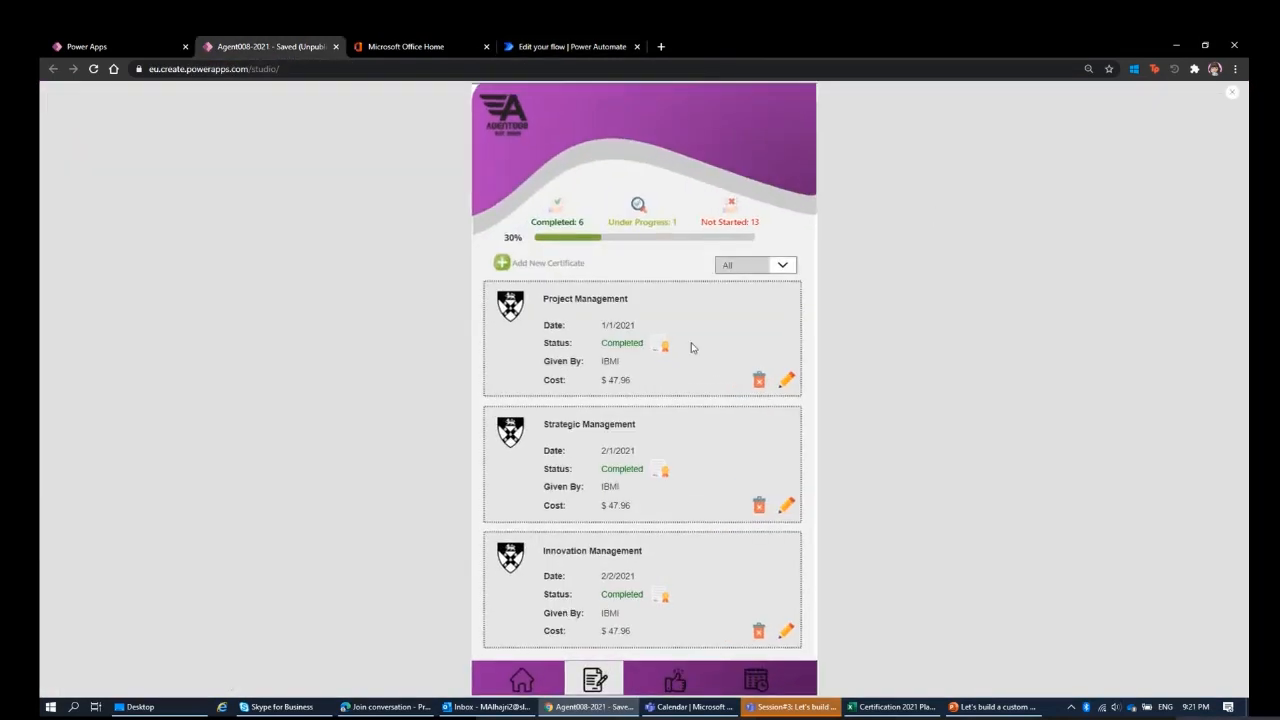
{"action": "left_click", "coordinate": [523, 680]}
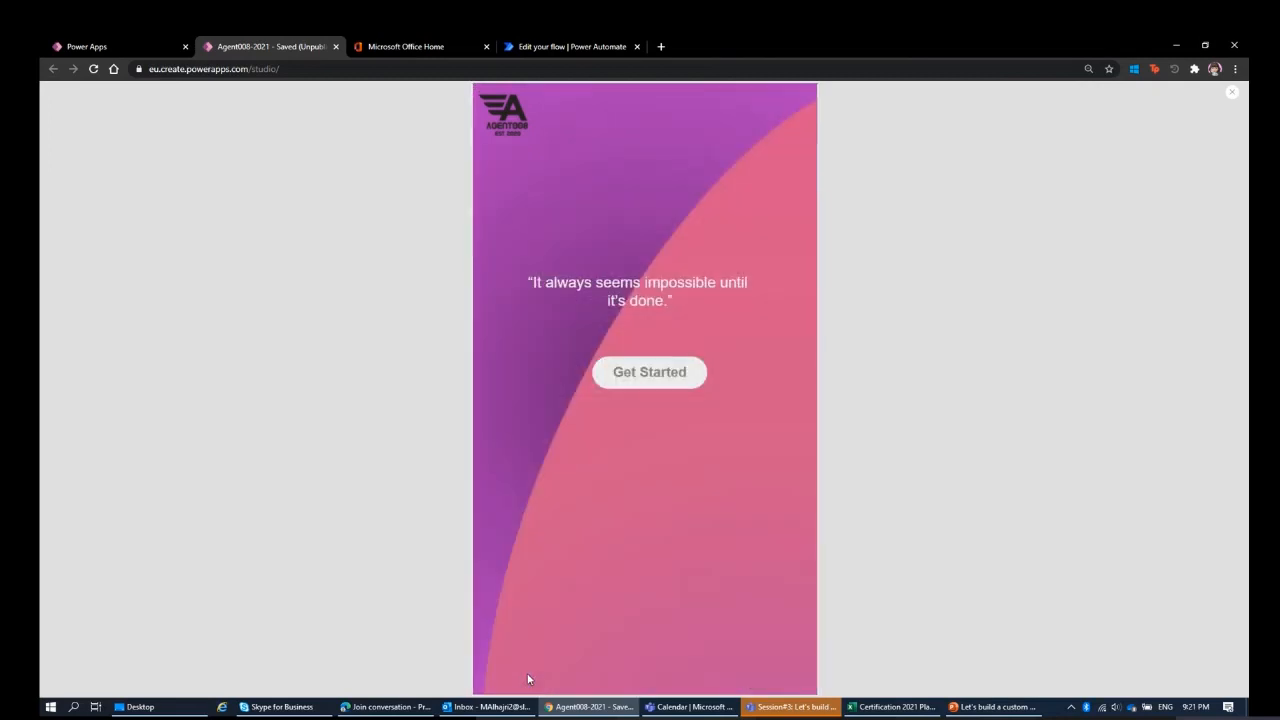
{"action": "left_click", "coordinate": [646, 372]}
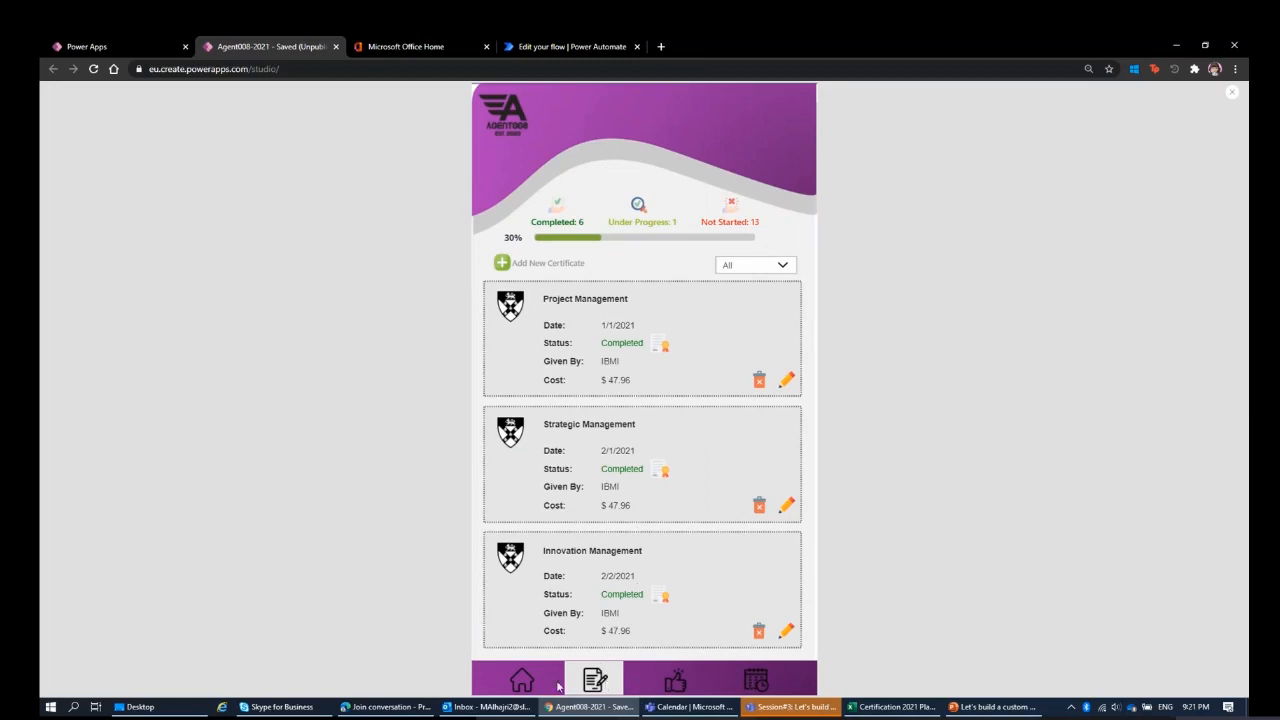
{"action": "left_click", "coordinate": [502, 263]}
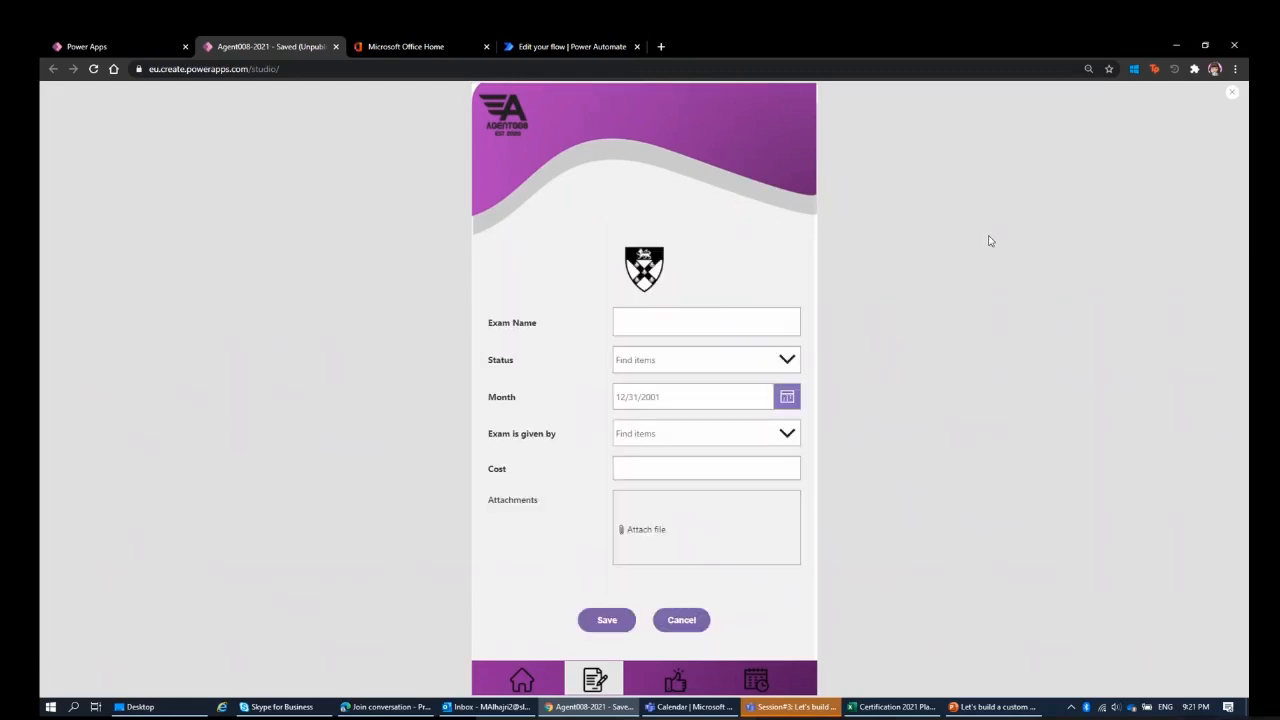
Fill in the new certificate with exam name "Test", status Not Started and month 3/31/2021.
{"action": "left_click", "coordinate": [764, 315]}
{"action": "type", "text": "Test"}
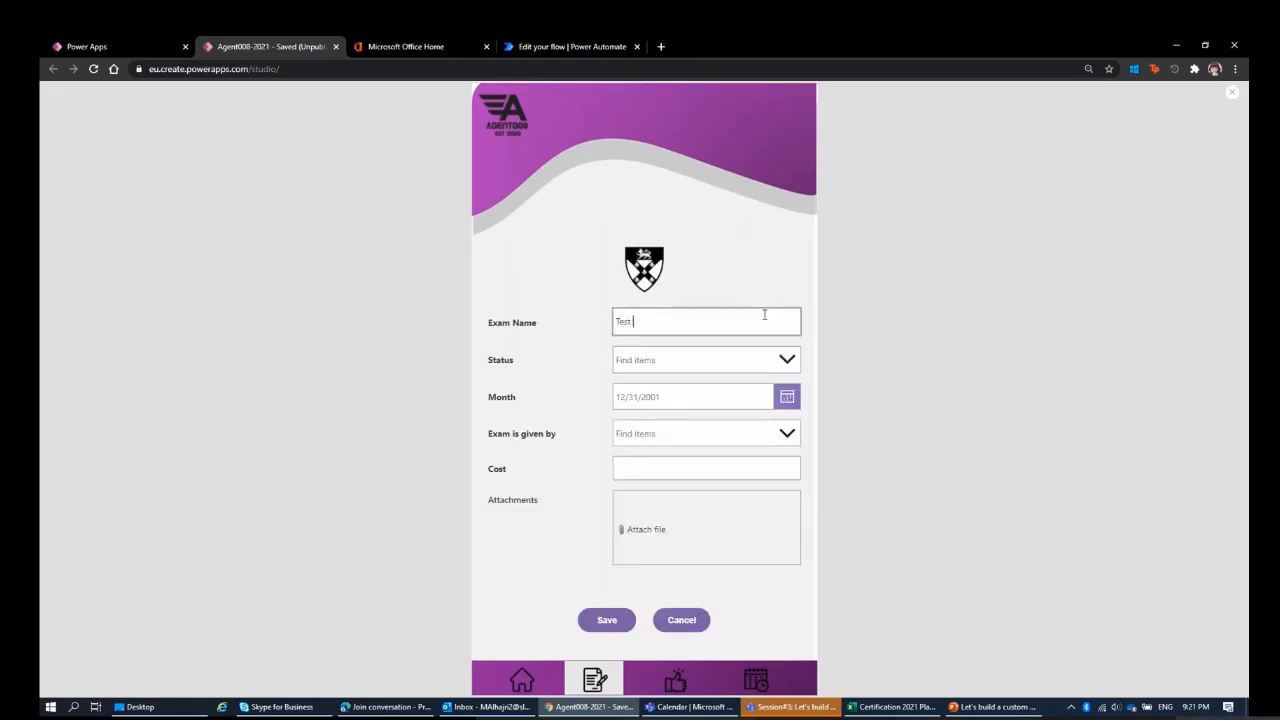
{"action": "left_click", "coordinate": [740, 360]}
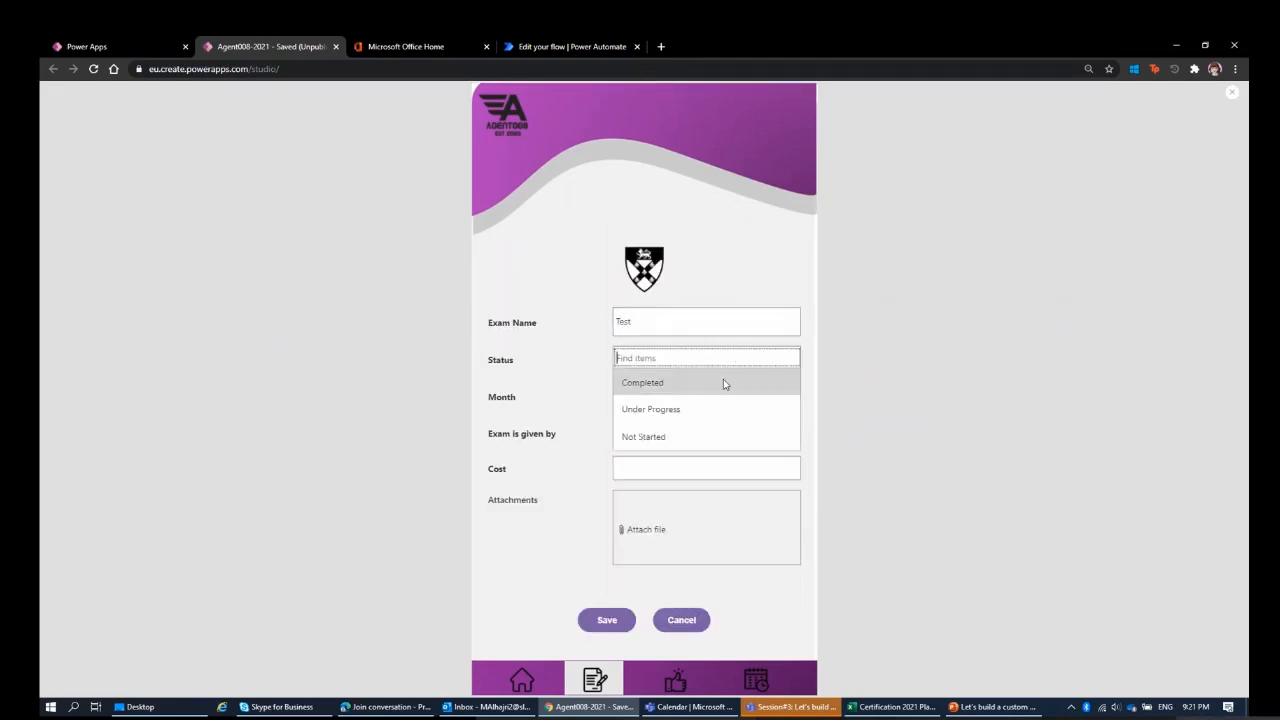
{"action": "left_click", "coordinate": [687, 441]}
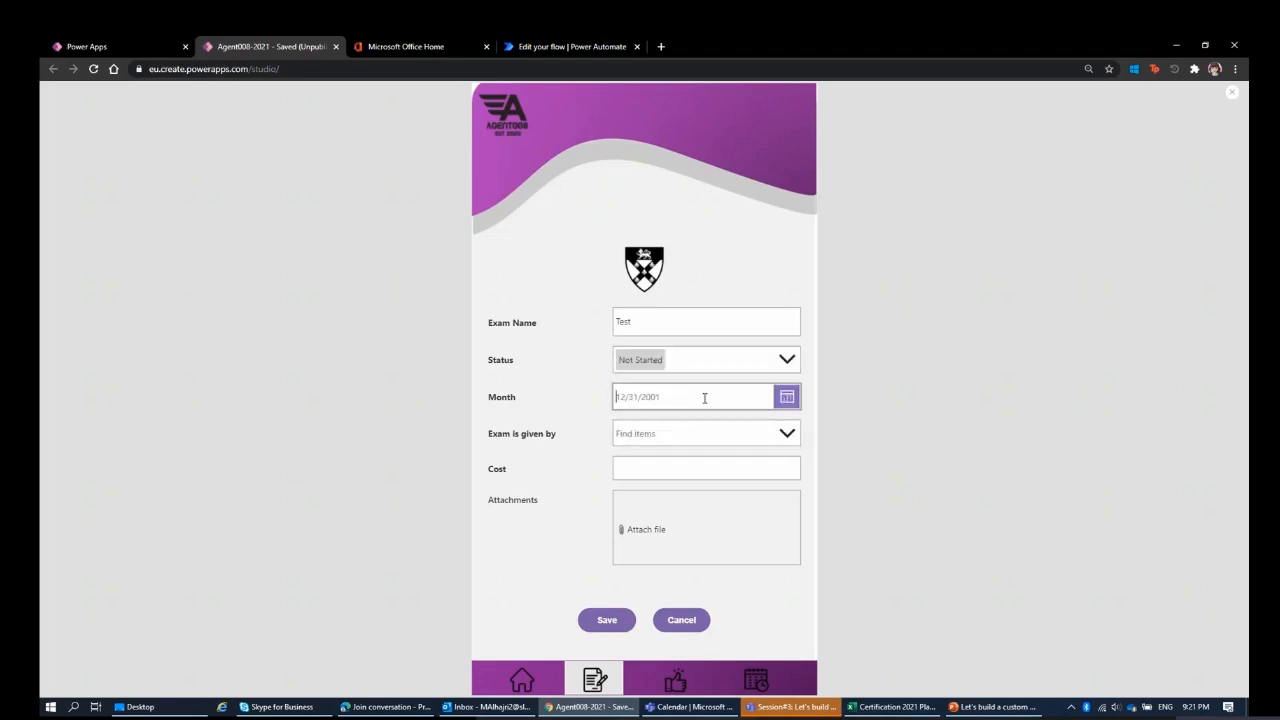
{"action": "left_click", "coordinate": [785, 397]}
{"action": "left_click", "coordinate": [684, 643]}
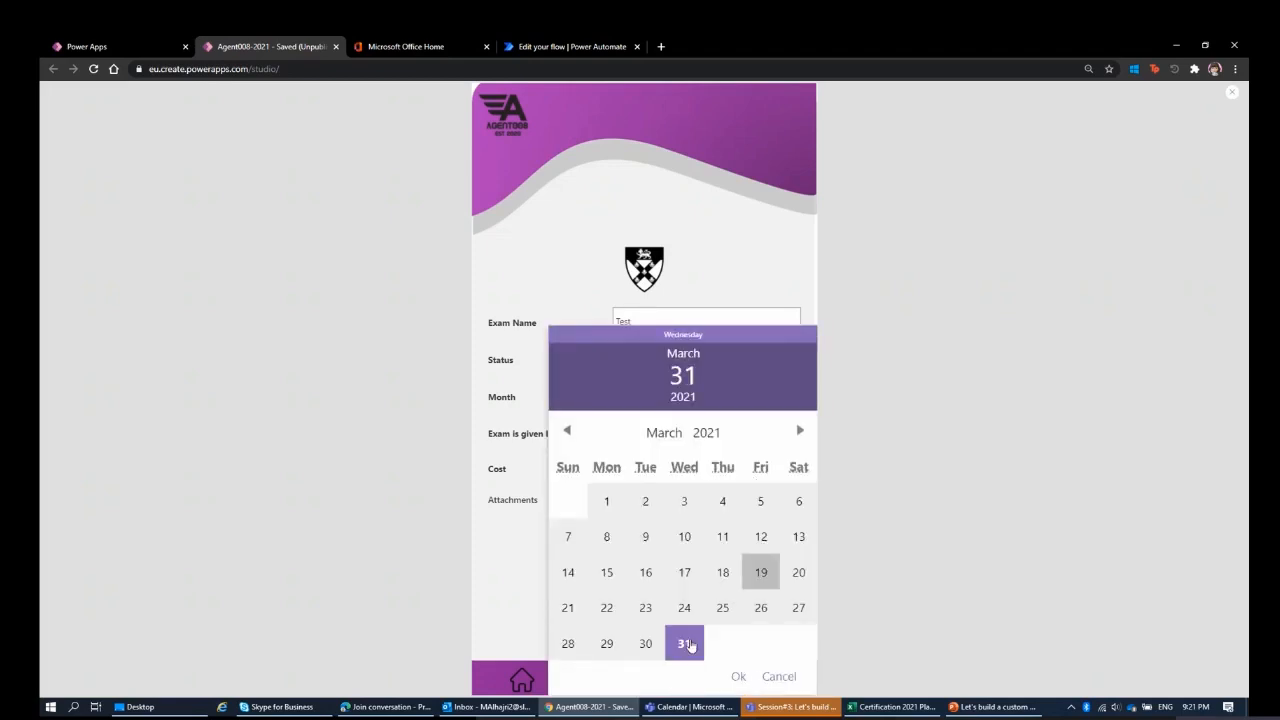
{"action": "left_click", "coordinate": [738, 677]}
Set the exam provider to Microsoft and the cost to 183, and save the new certificate.
{"action": "left_click", "coordinate": [635, 428]}
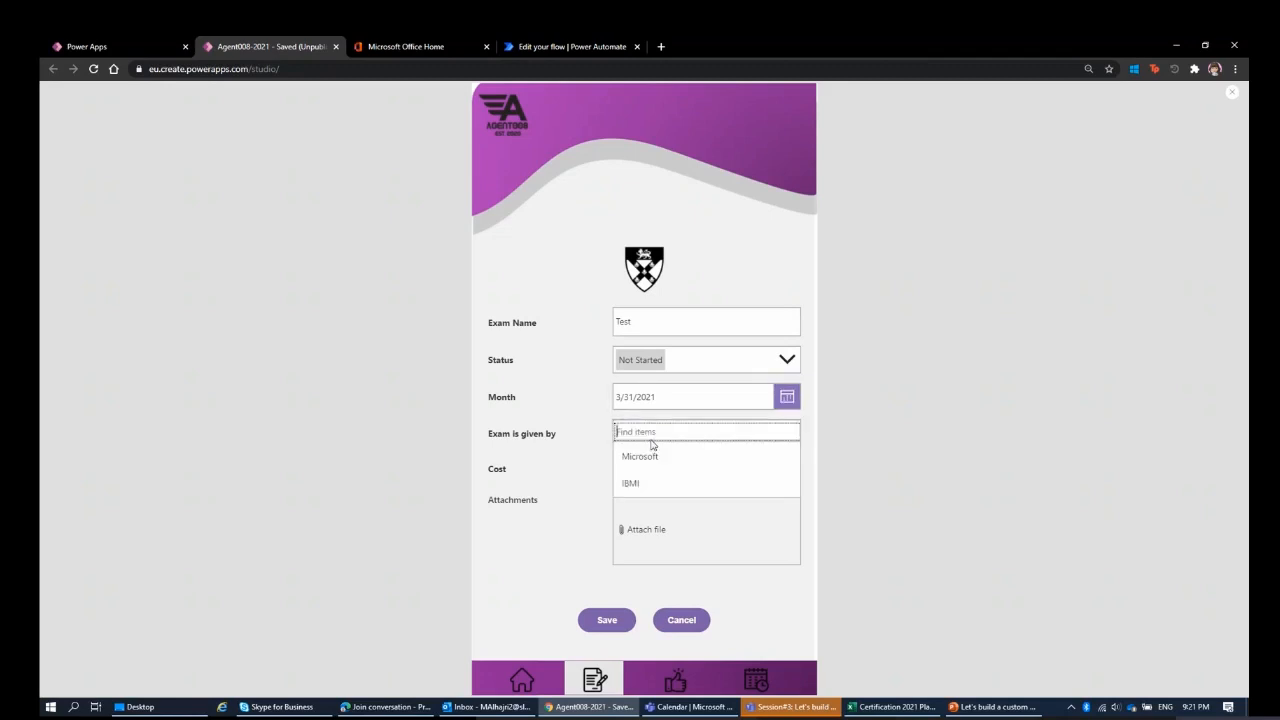
{"action": "left_click", "coordinate": [640, 459]}
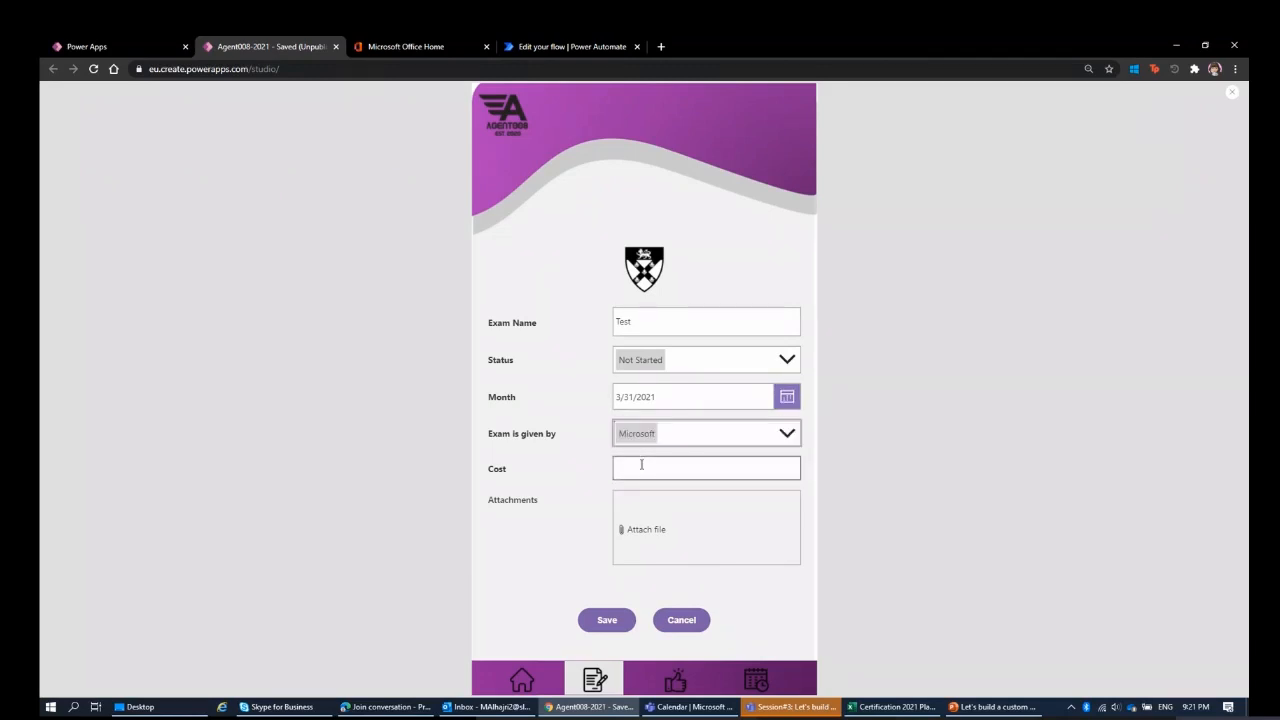
{"action": "left_click", "coordinate": [641, 464]}
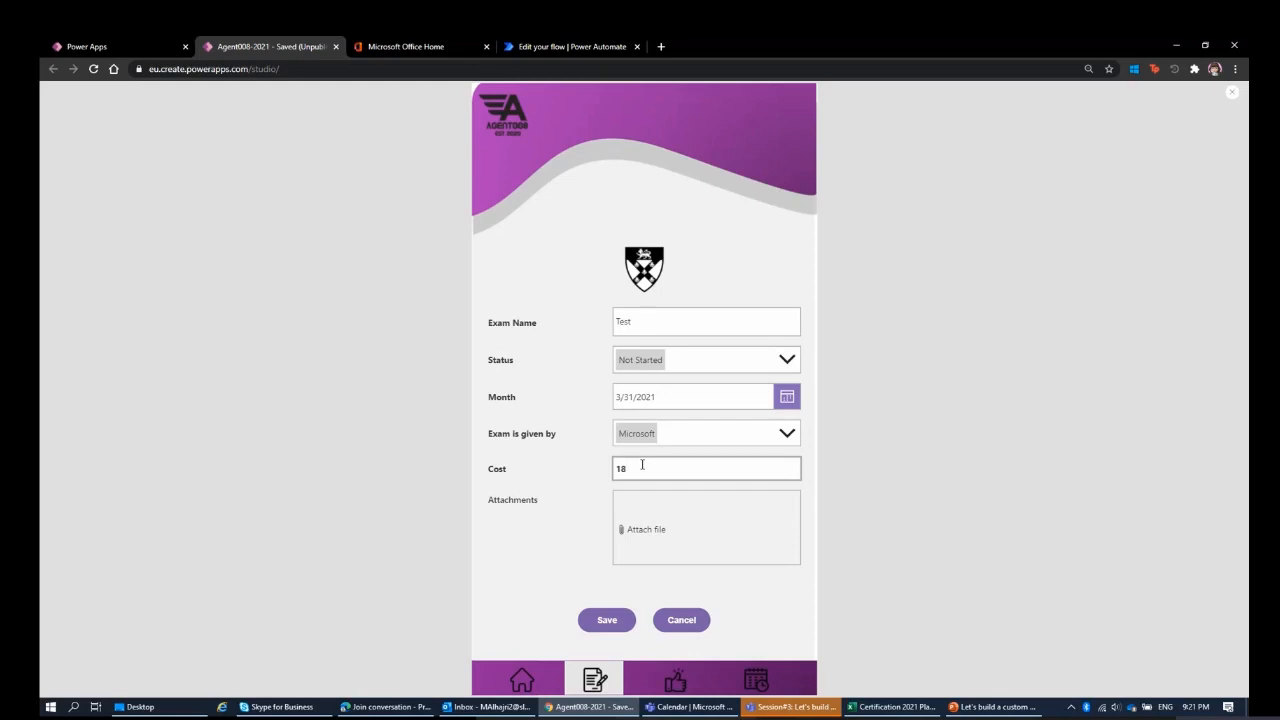
{"action": "type", "text": "183"}
{"action": "left_click", "coordinate": [935, 545]}
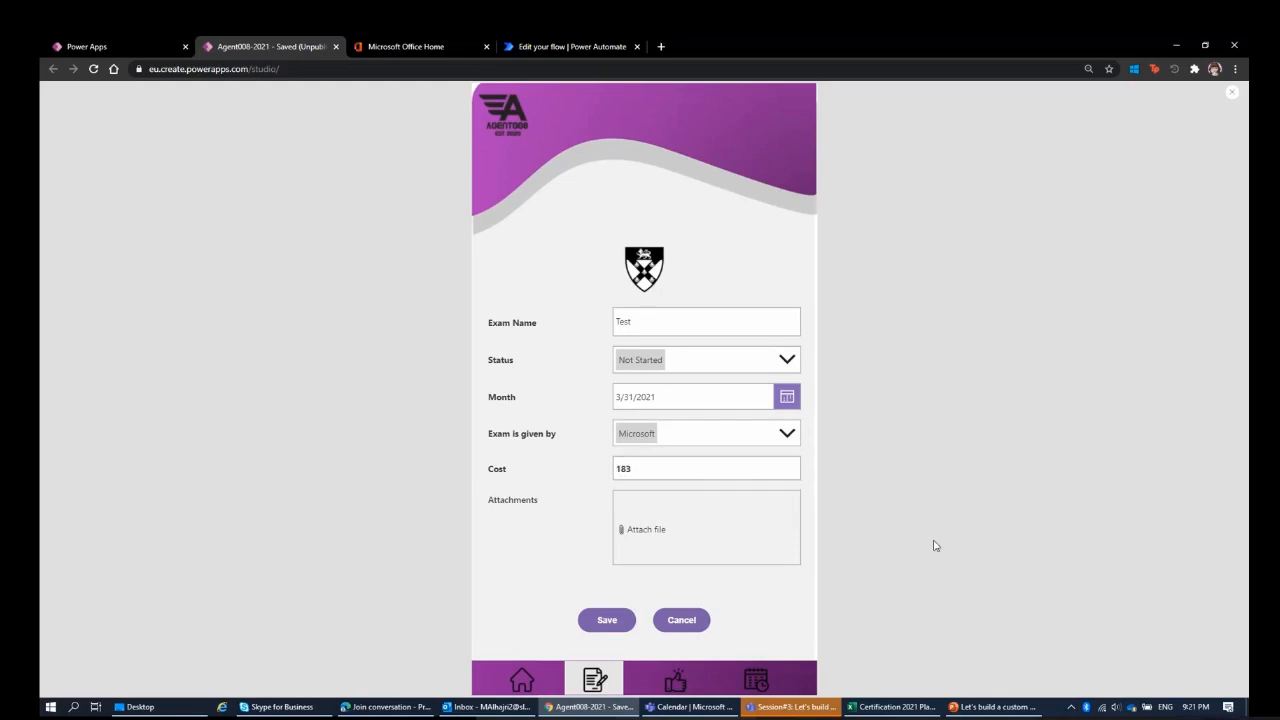
{"action": "left_click", "coordinate": [686, 471]}
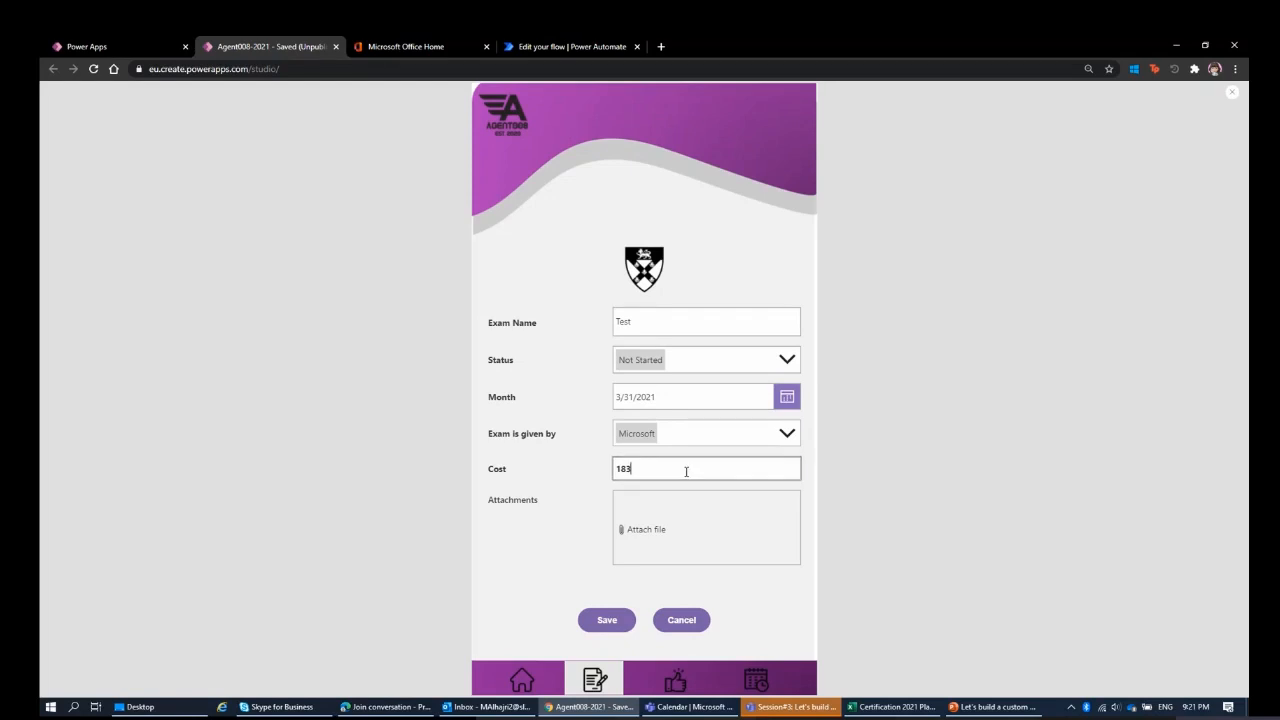
{"action": "left_click", "coordinate": [583, 571]}
{"action": "left_click", "coordinate": [615, 622]}
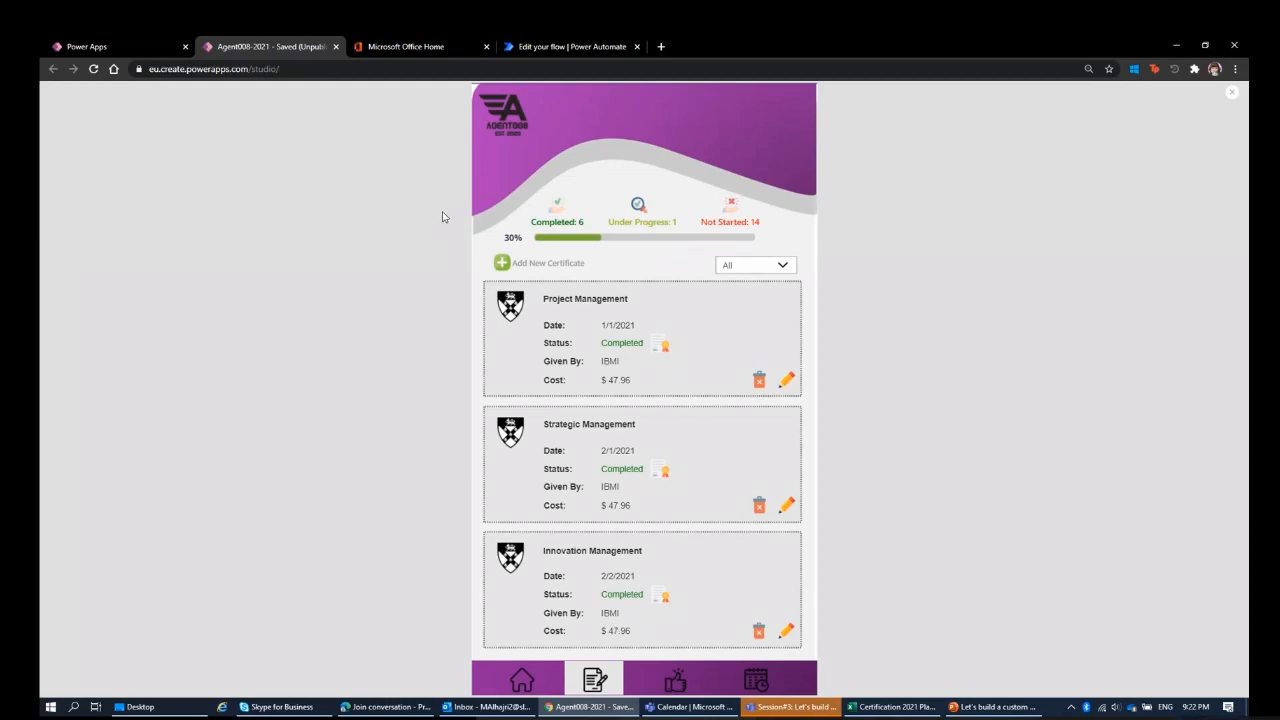
Switch back to Power Automate, leave the flow editor, and open Test Flow's details from the list of flows.
{"action": "left_click", "coordinate": [569, 48]}
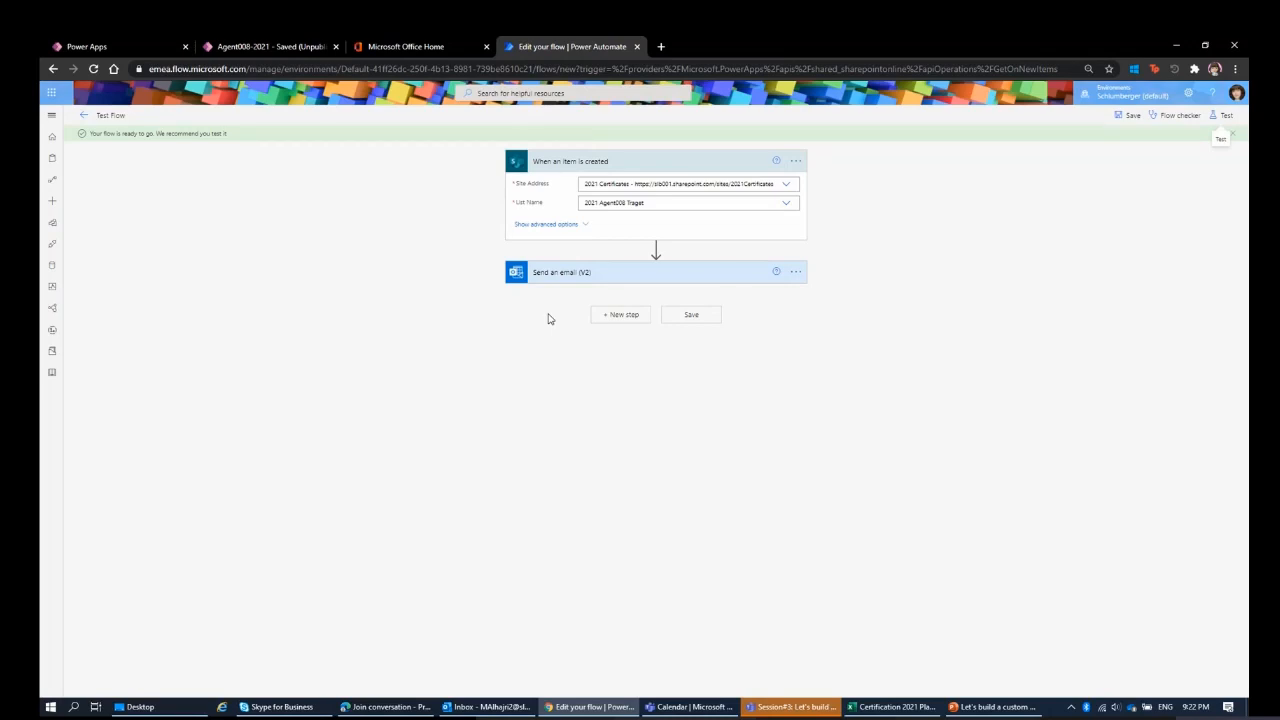
{"action": "left_click", "coordinate": [84, 117]}
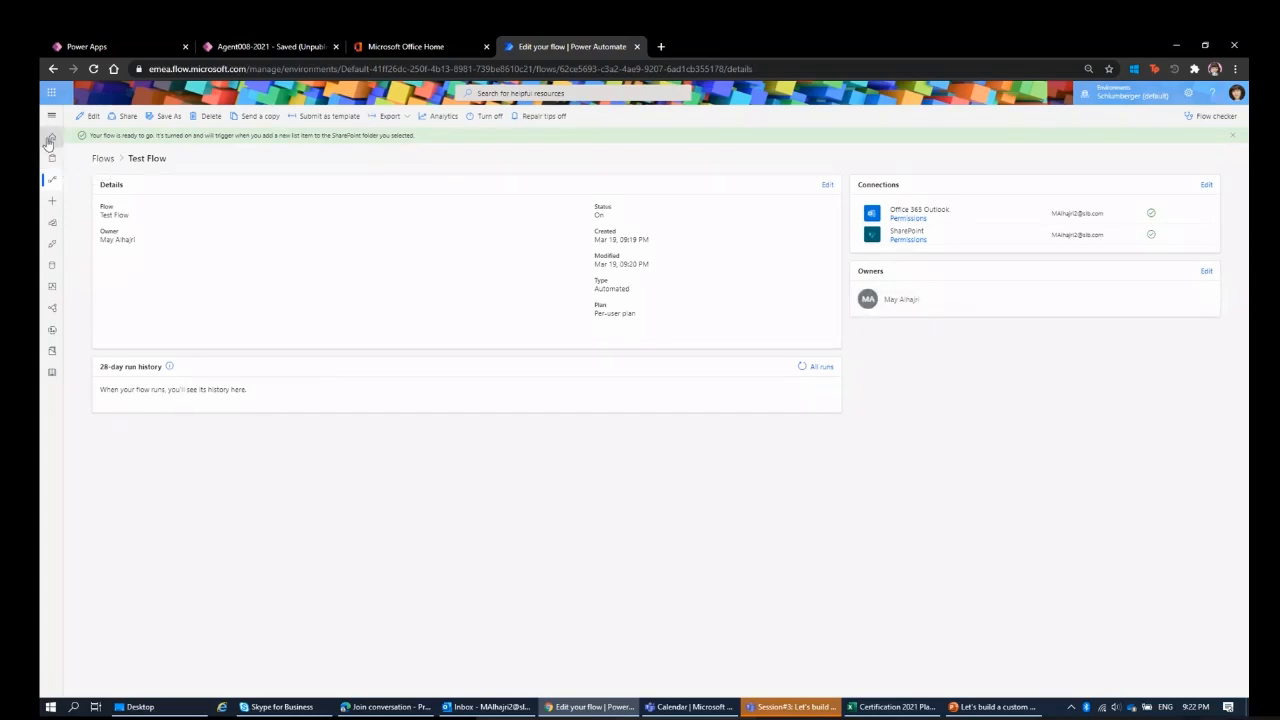
{"action": "left_click", "coordinate": [51, 117]}
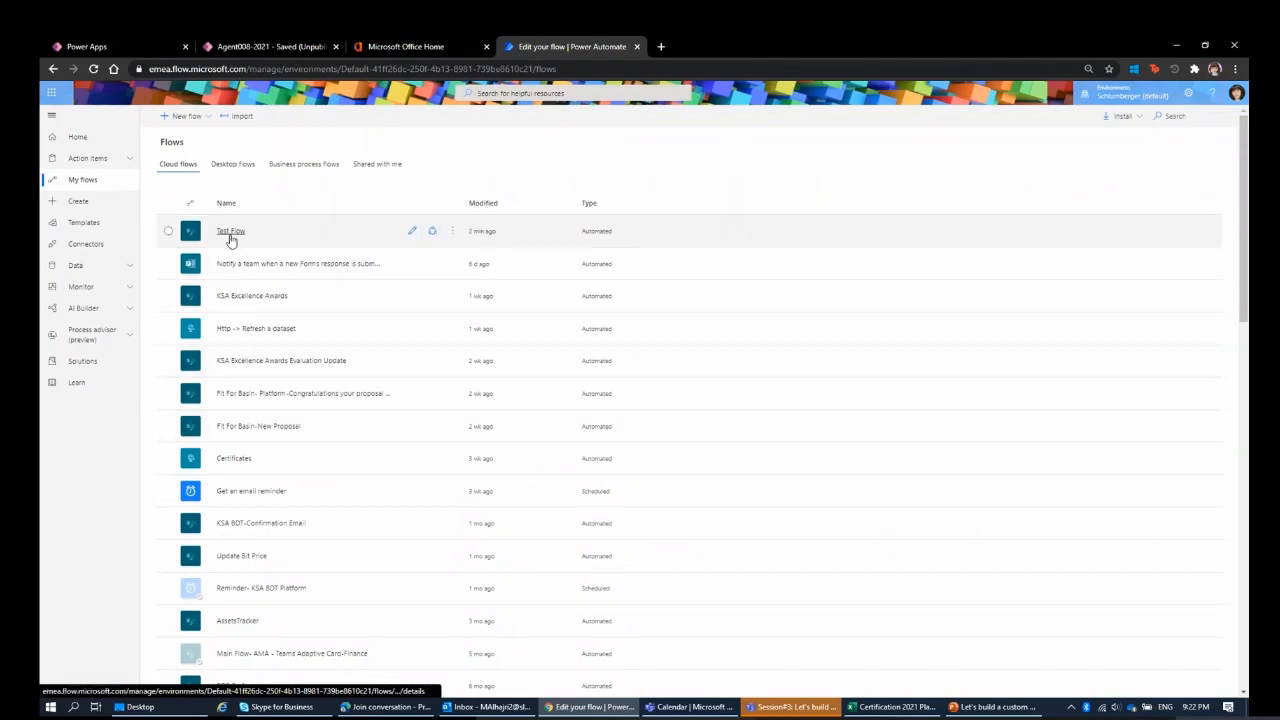
{"action": "left_click", "coordinate": [230, 232]}
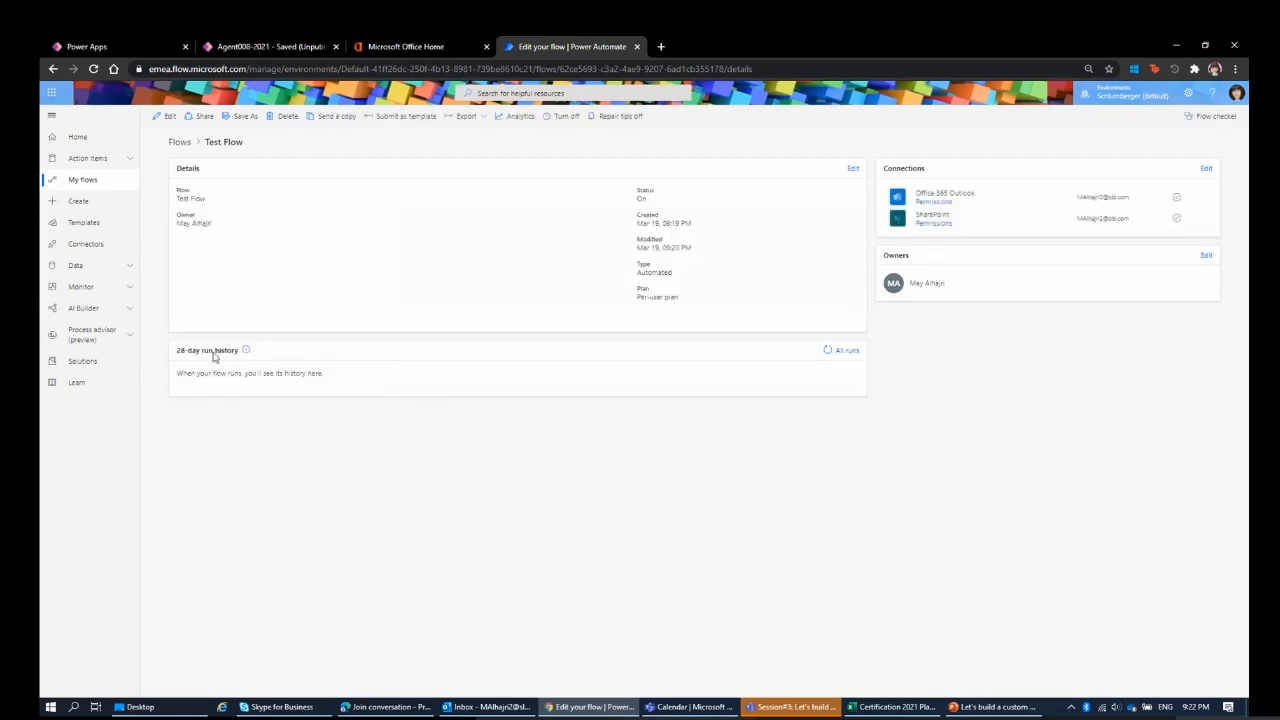
Refresh Test Flow's 28-day run history several times to check for a run.
{"action": "left_click", "coordinate": [824, 356]}
{"action": "left_click", "coordinate": [823, 356]}
{"action": "left_click", "coordinate": [823, 356]}
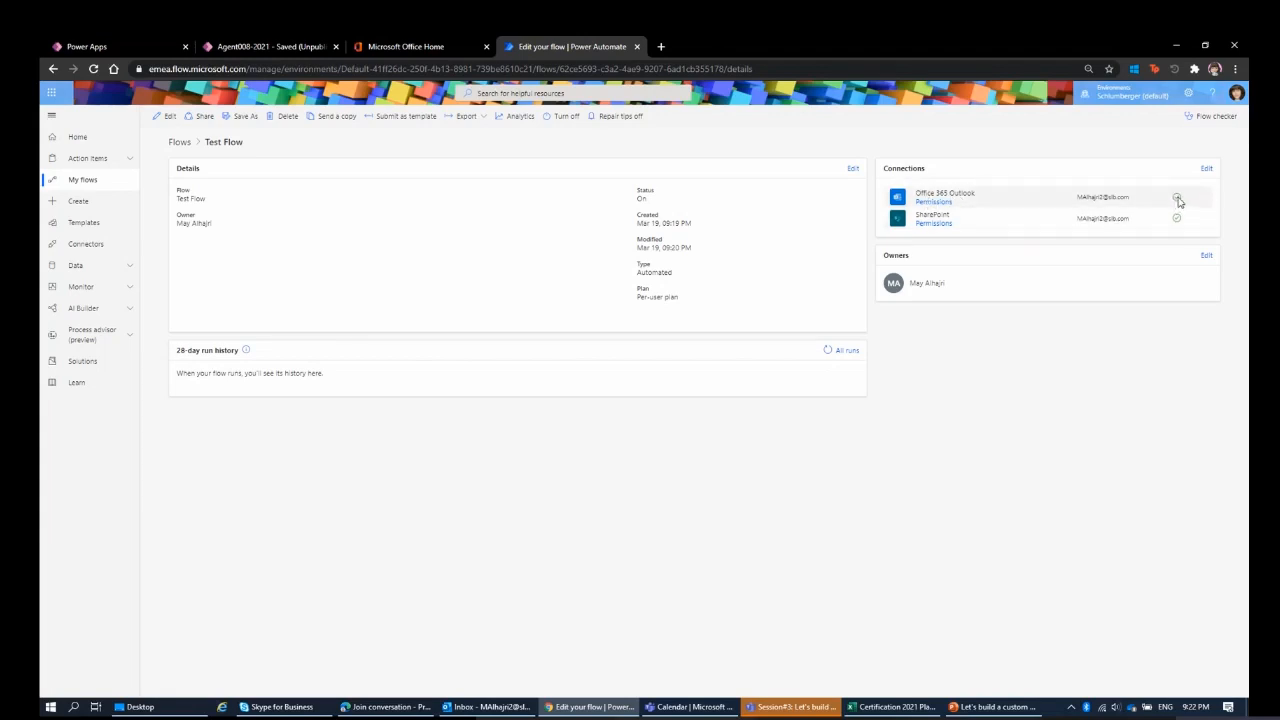
{"action": "left_click", "coordinate": [827, 352]}
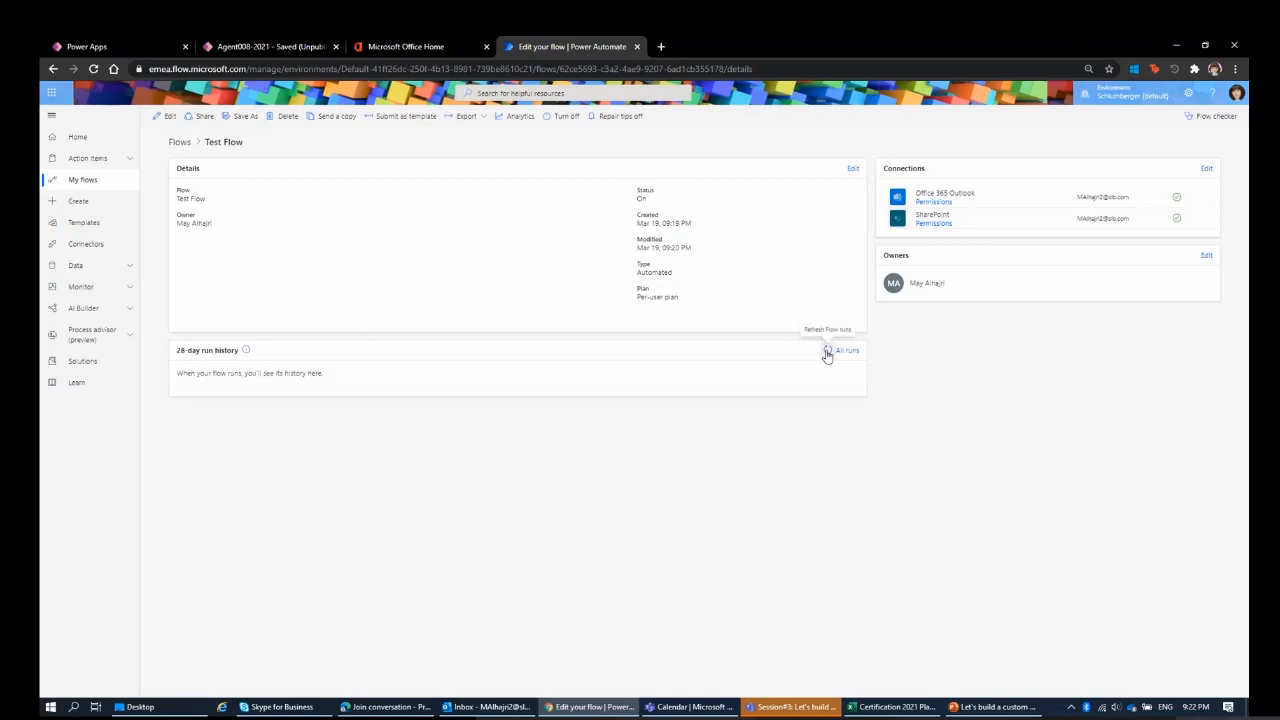
{"action": "left_click", "coordinate": [827, 354]}
Close the app preview in Power Apps, and return to Power Automate to refresh Test Flow's run history.
{"action": "left_click", "coordinate": [282, 49]}
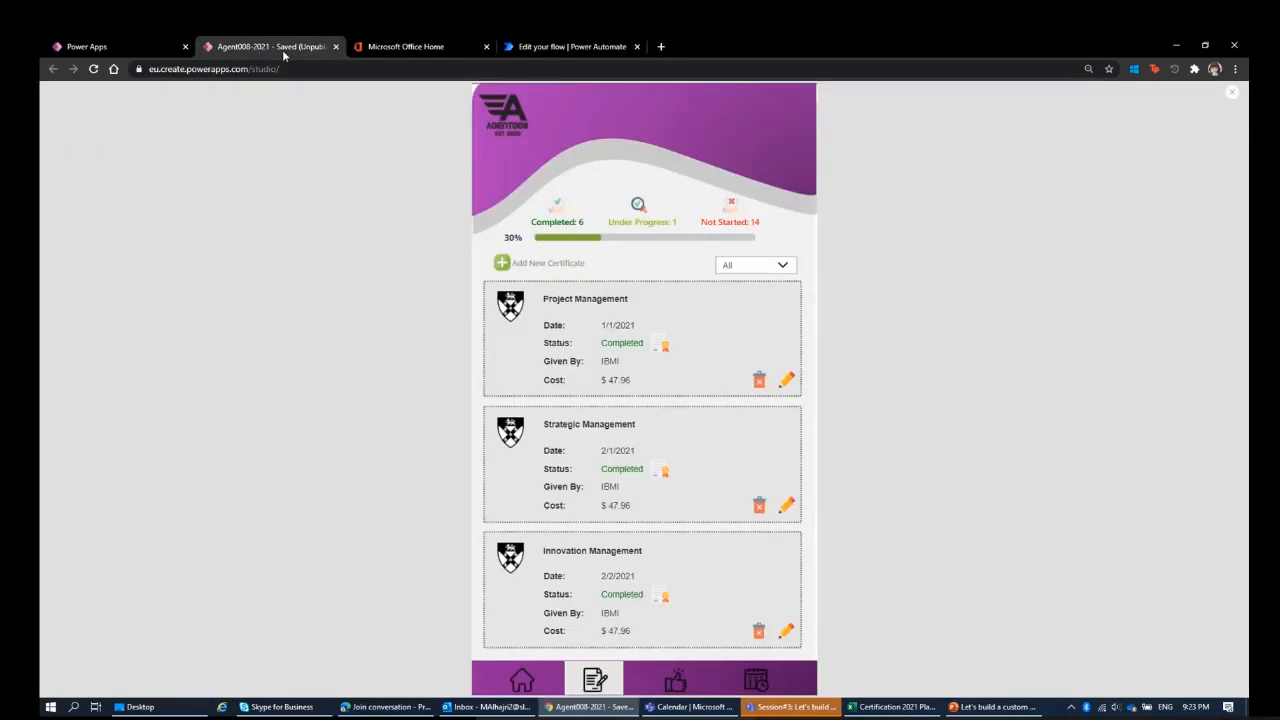
{"action": "left_click", "coordinate": [1234, 97]}
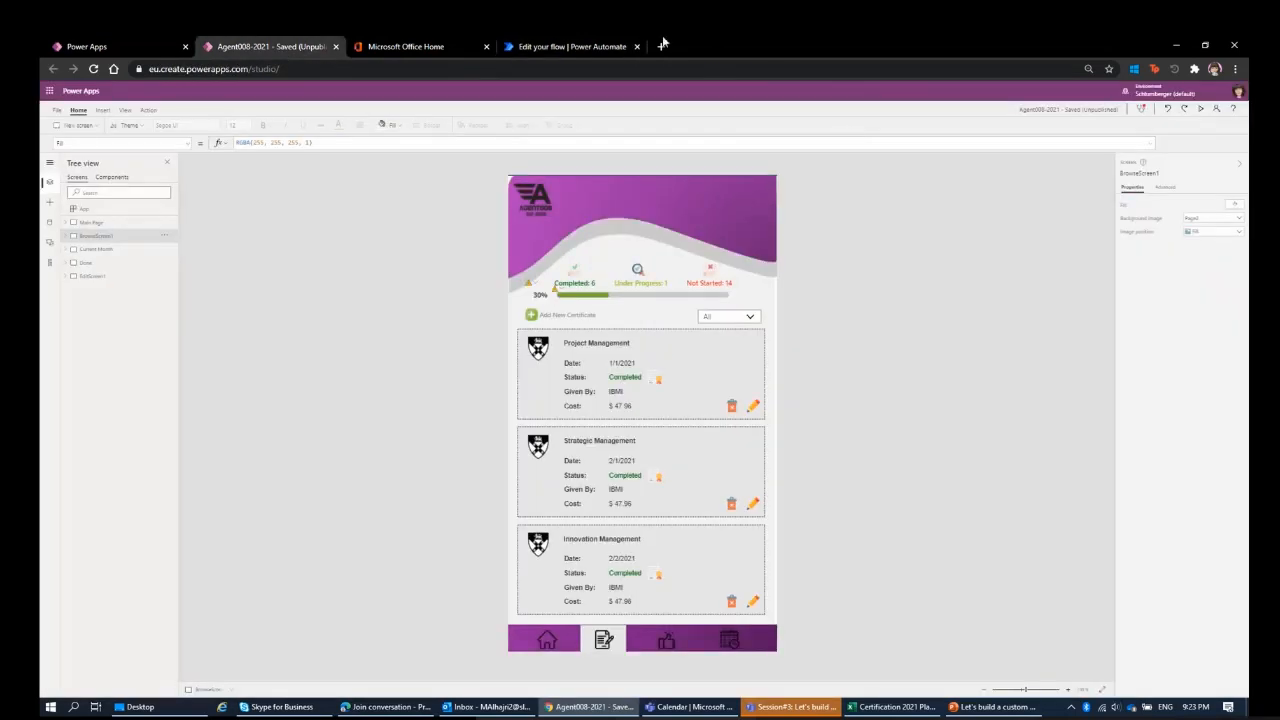
{"action": "left_click", "coordinate": [447, 46]}
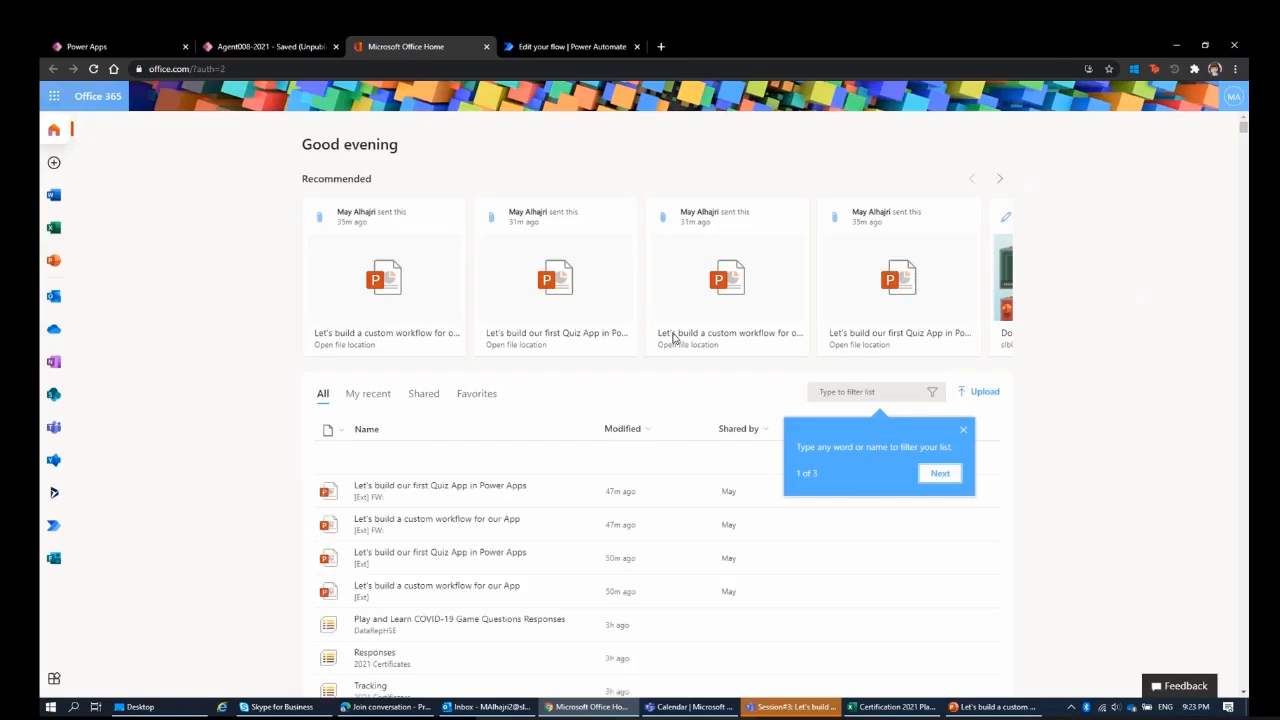
{"action": "left_click", "coordinate": [565, 46]}
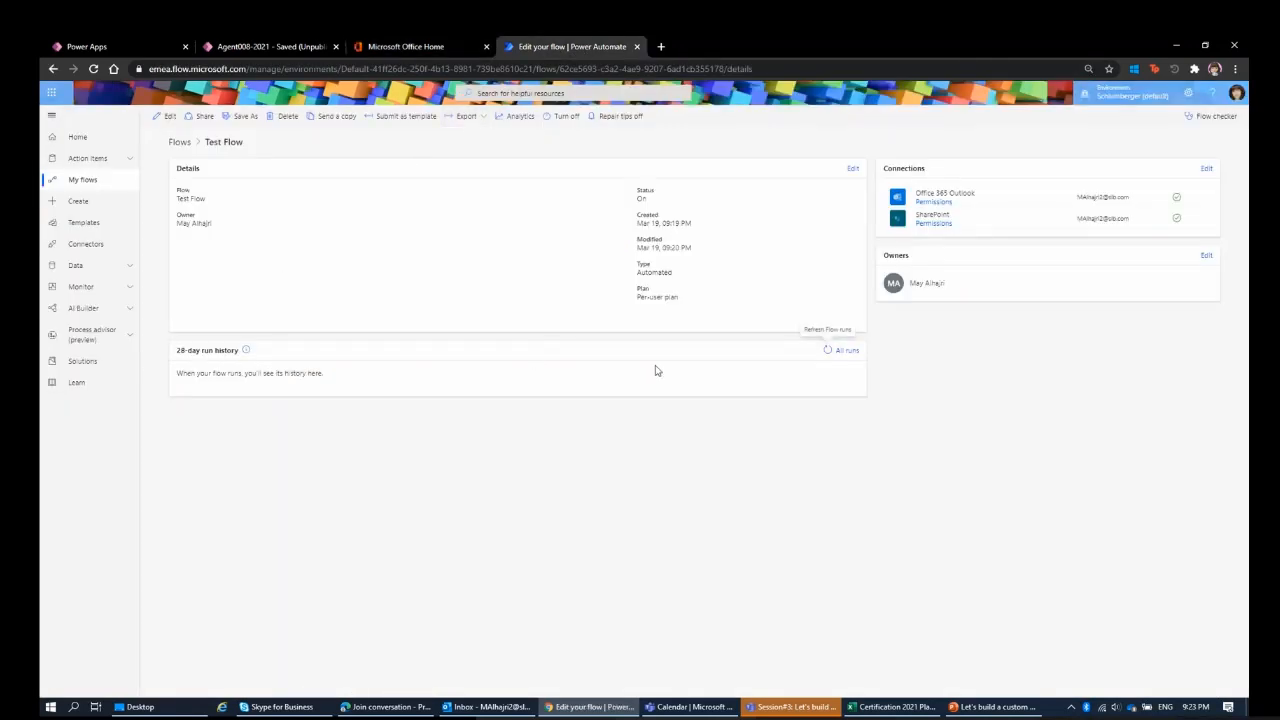
{"action": "left_click", "coordinate": [823, 356]}
Preview the browse screen of the Agent008-2021 app in Power Apps and find the Test certificate in its list.
{"action": "left_click", "coordinate": [250, 48]}
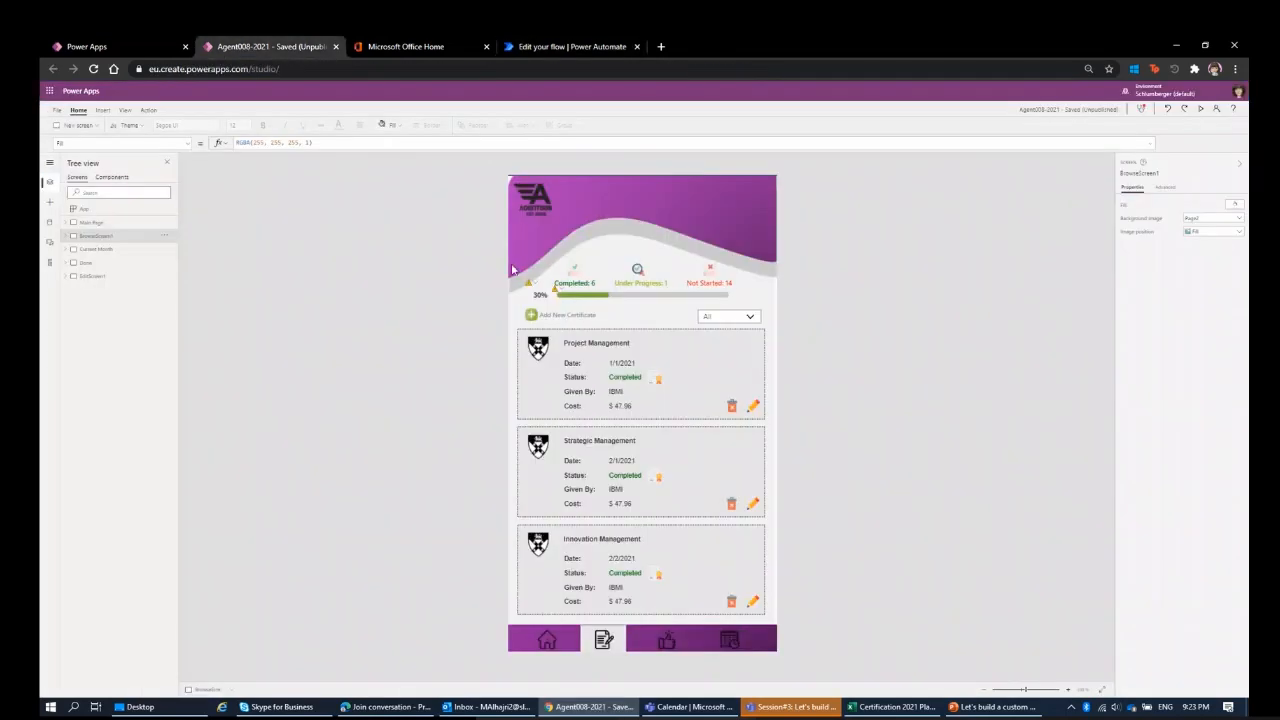
{"action": "left_click", "coordinate": [112, 250]}
{"action": "left_click", "coordinate": [111, 275]}
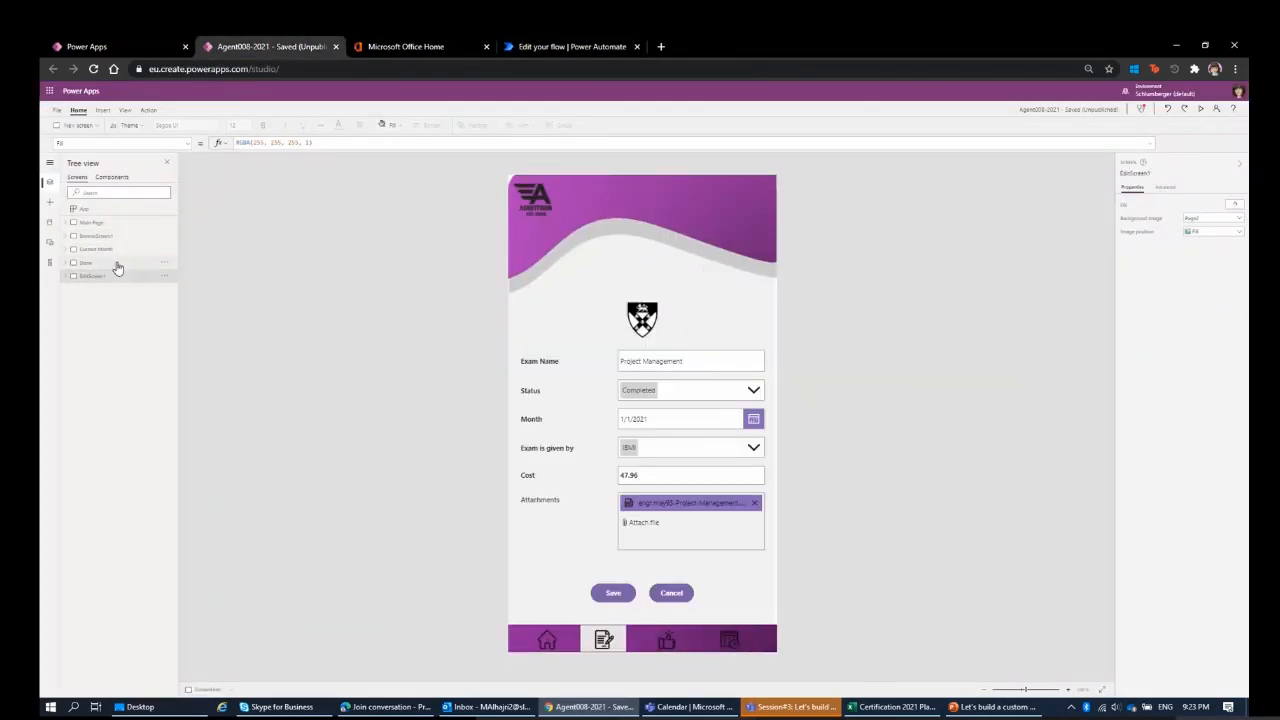
{"action": "left_click", "coordinate": [111, 238]}
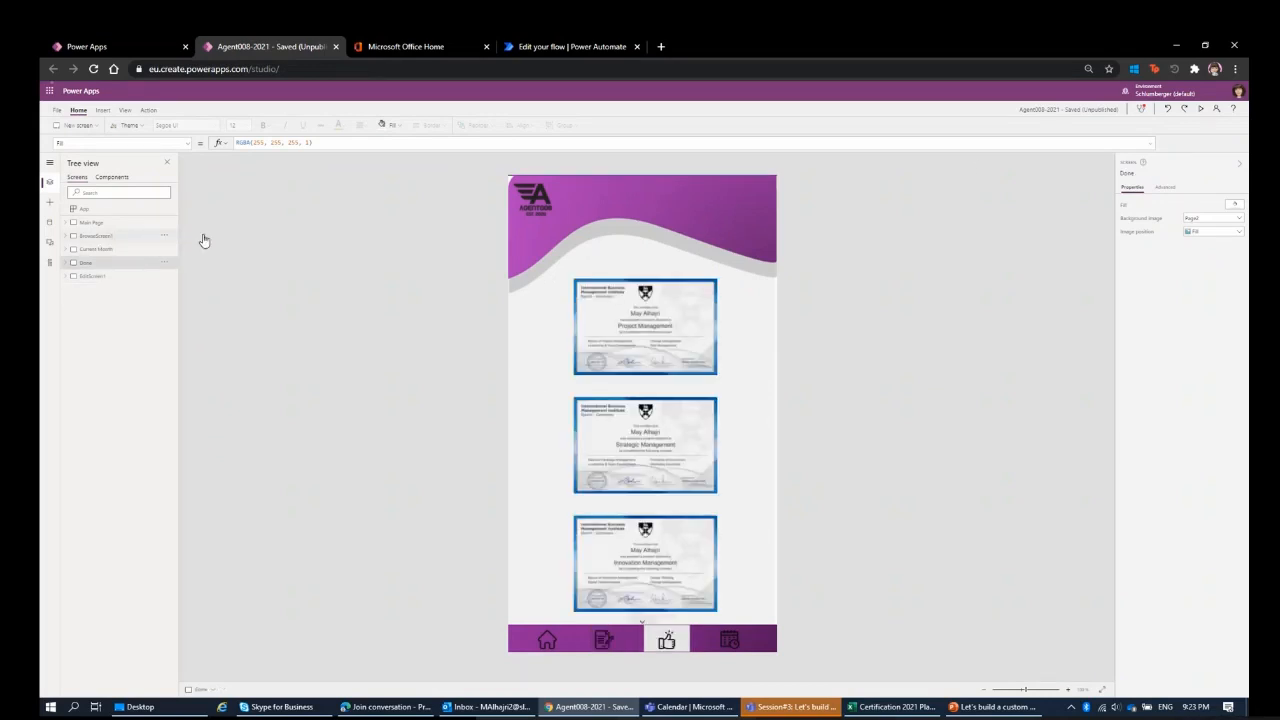
{"action": "left_click", "coordinate": [1200, 108]}
{"action": "scroll", "coordinate": [674, 383], "scroll_direction": "down", "scroll_amount": 20}
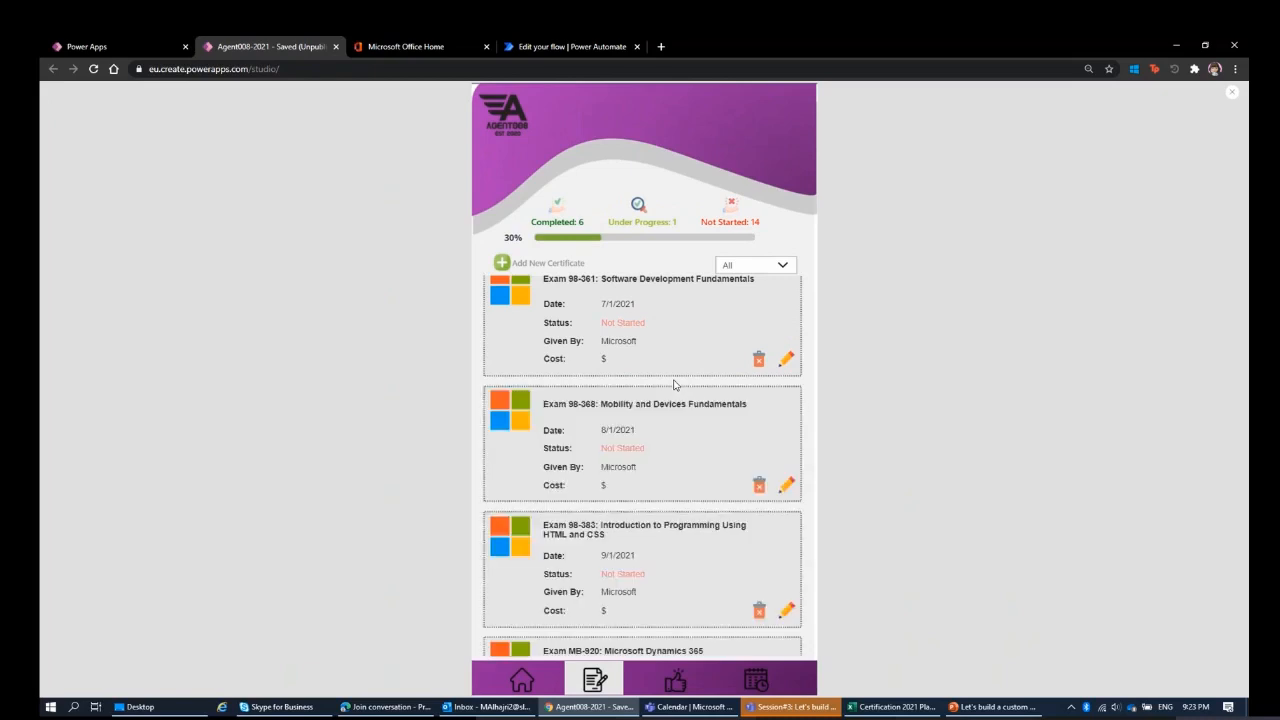
{"action": "scroll", "coordinate": [675, 385], "scroll_direction": "down", "scroll_amount": 5}
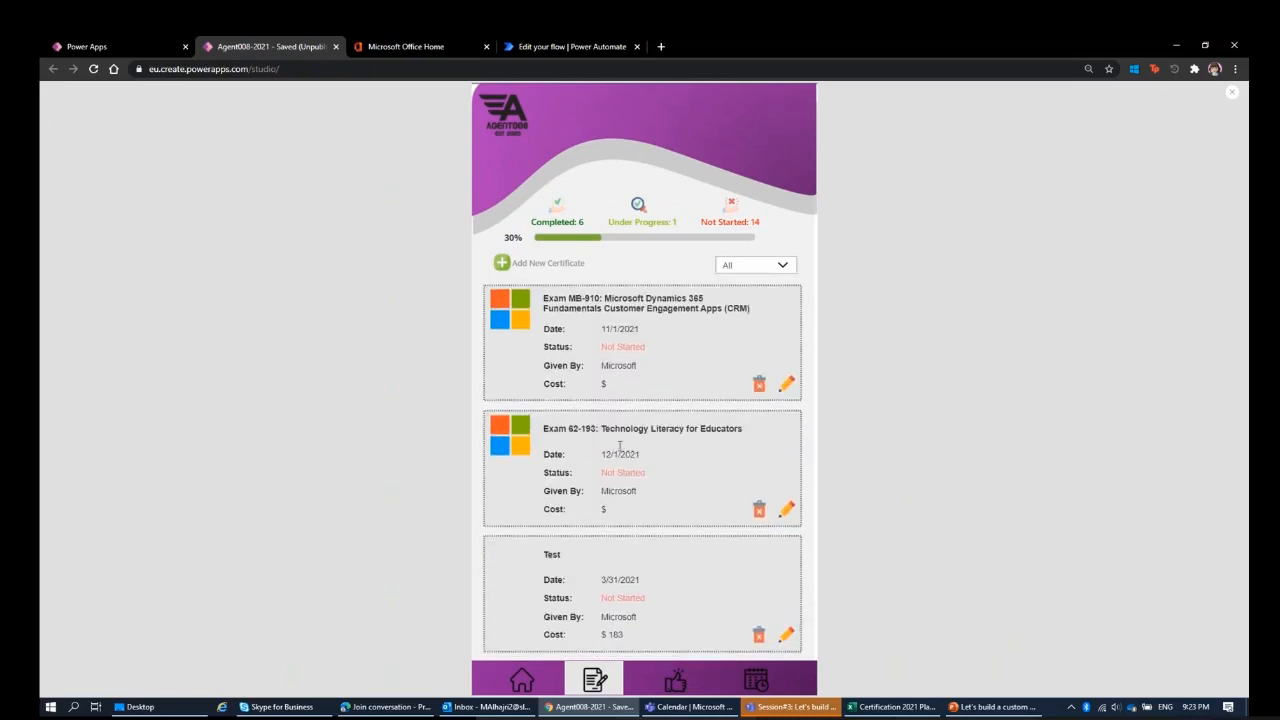
{"action": "left_click", "coordinate": [666, 573]}
Return to Test Flow in Power Automate and check its run history again for a triggered run.
{"action": "left_click", "coordinate": [532, 47]}
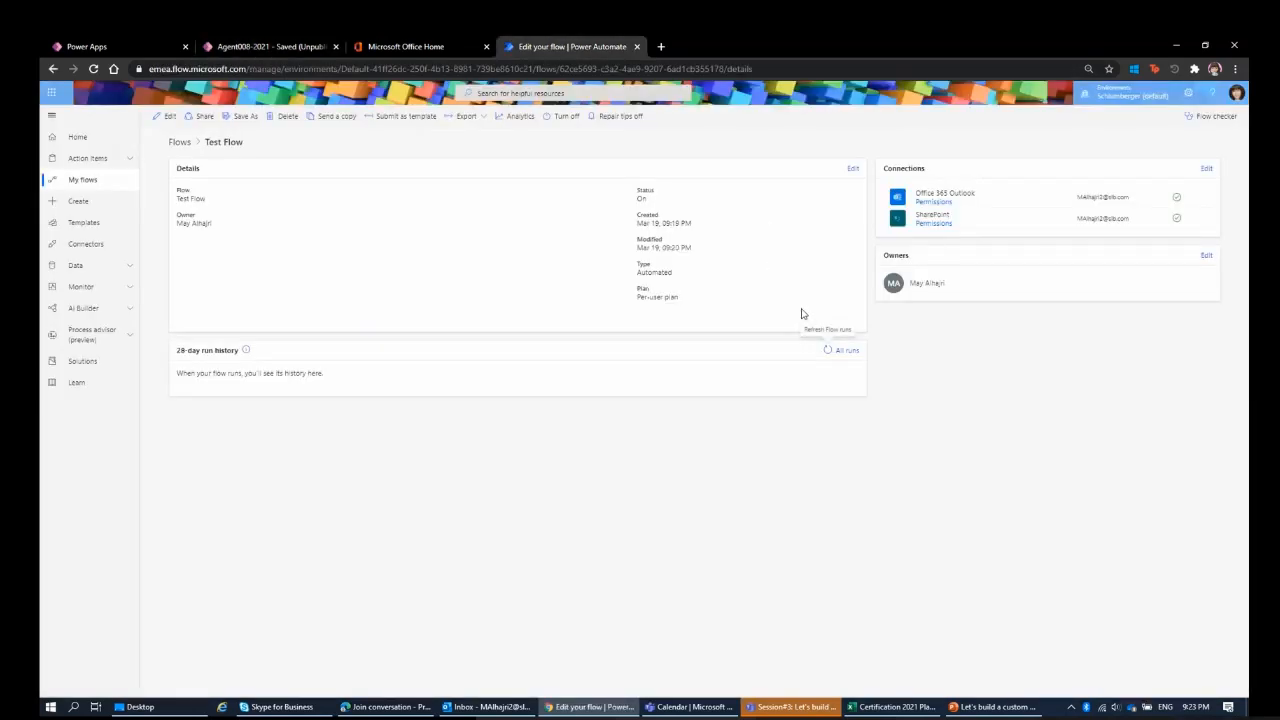
{"action": "left_click", "coordinate": [825, 351]}
{"action": "left_click", "coordinate": [825, 351]}
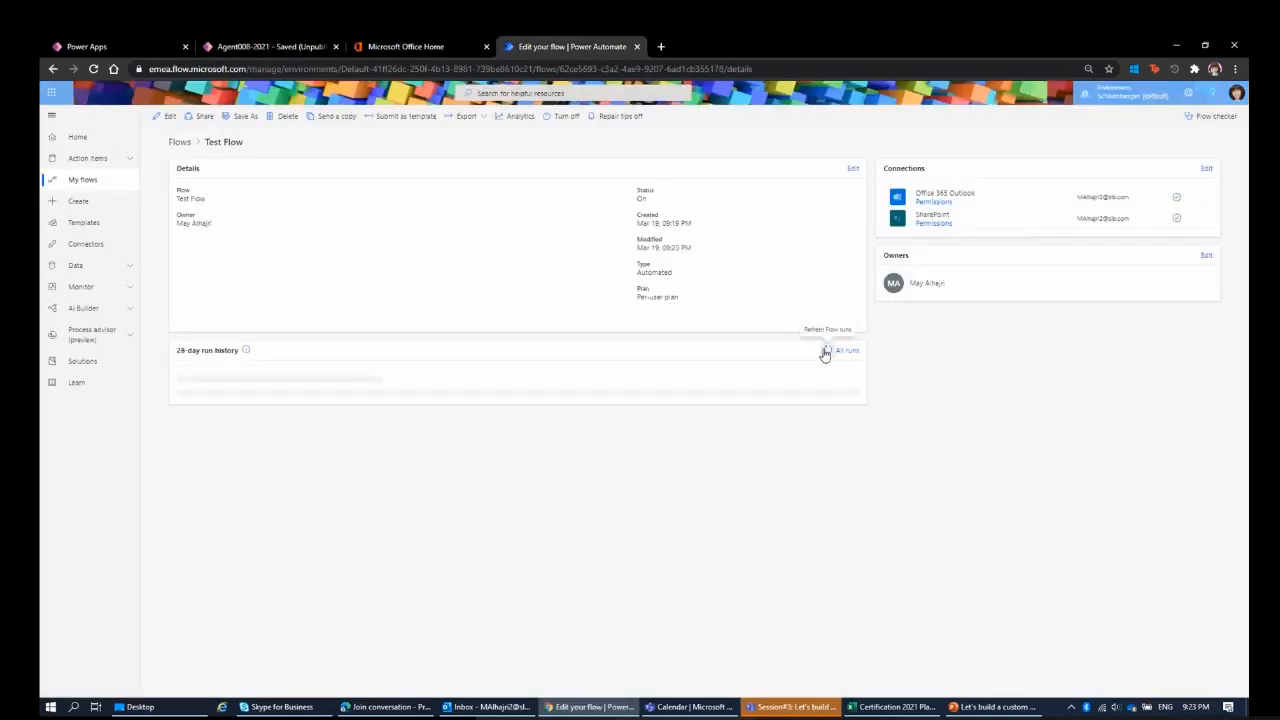
In the Agent008-2021 app preview, start a new certificate with exam name New Test and status Under Progress.
{"action": "left_click", "coordinate": [267, 47]}
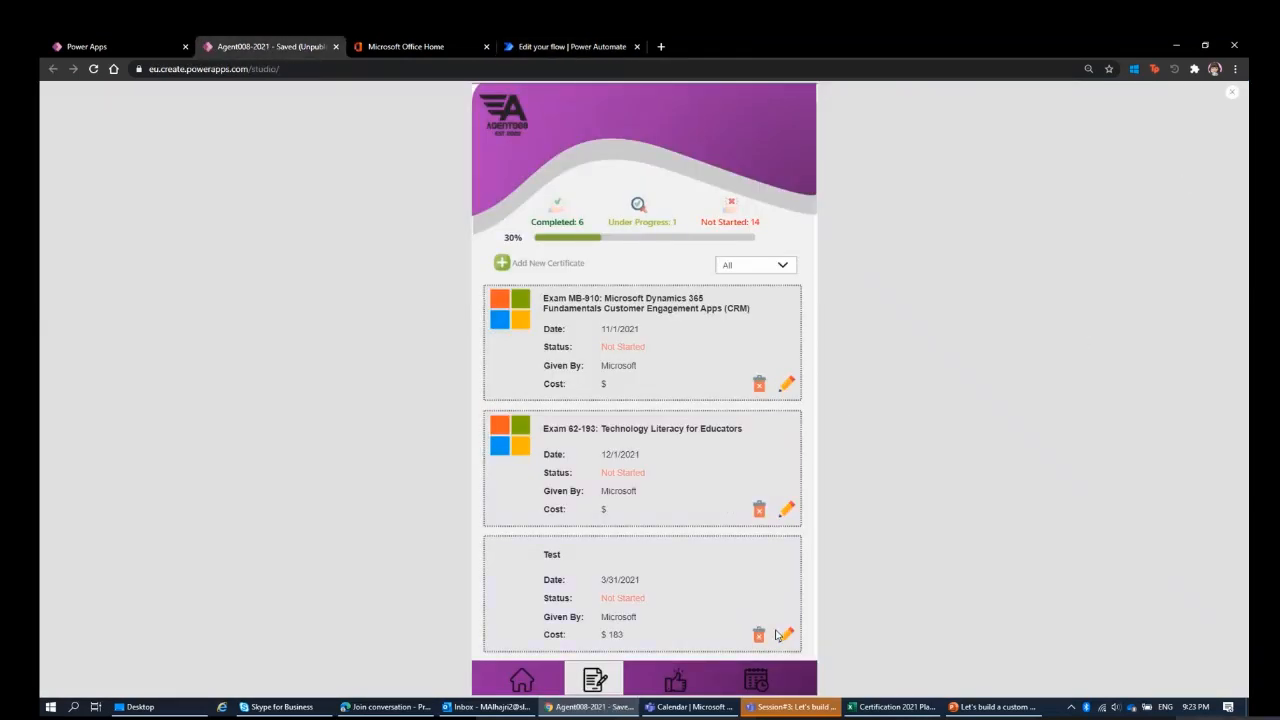
{"action": "left_click", "coordinate": [513, 662]}
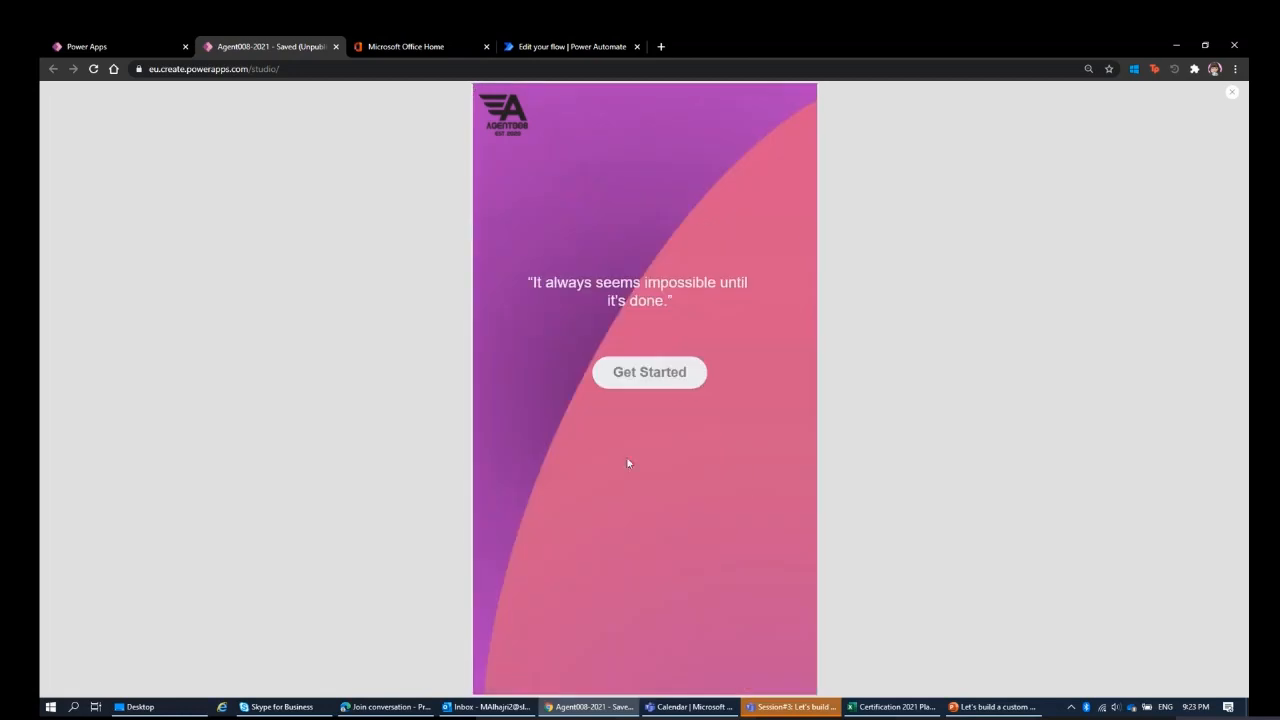
{"action": "left_click", "coordinate": [665, 376]}
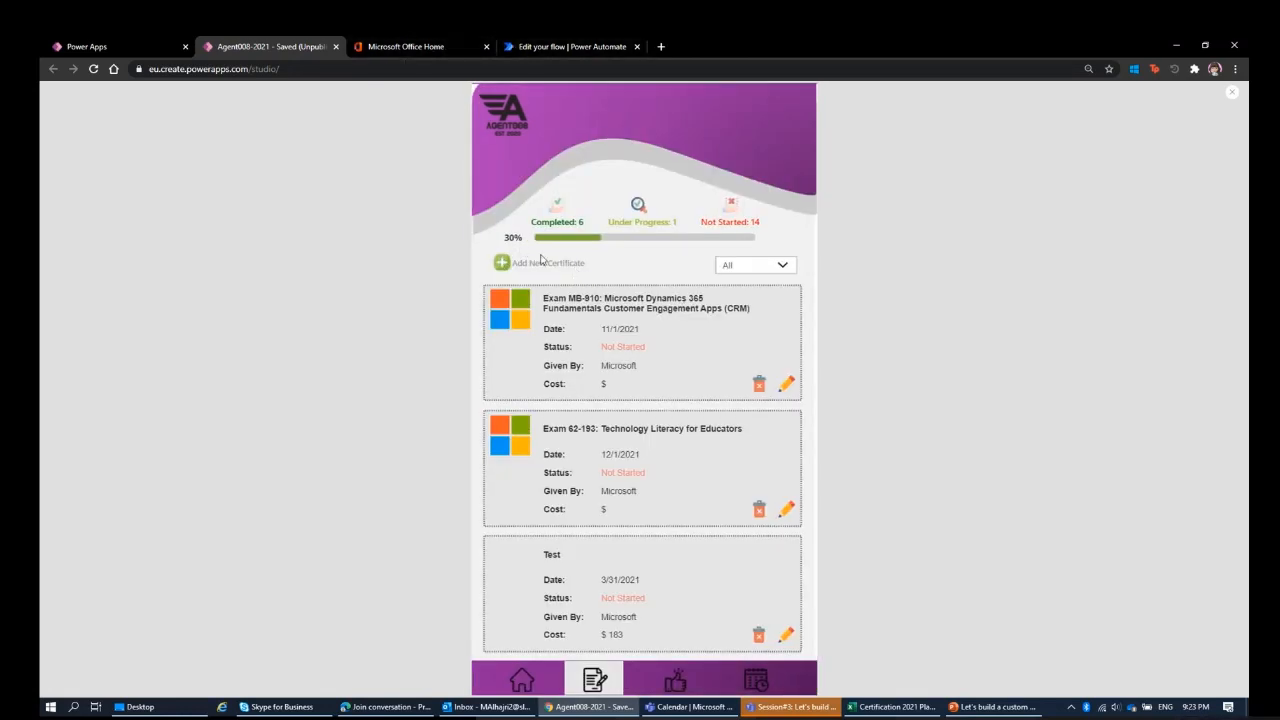
{"action": "left_click", "coordinate": [500, 265]}
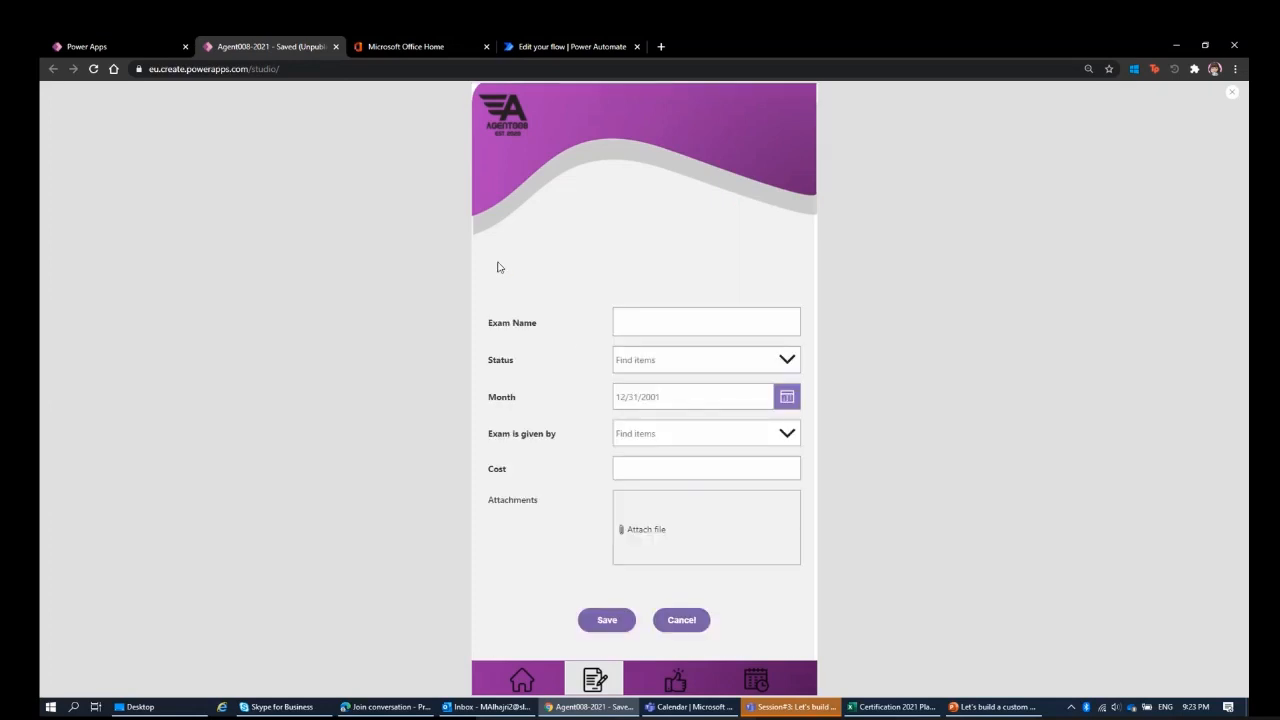
{"action": "left_click", "coordinate": [673, 325]}
{"action": "type", "text": "New Test"}
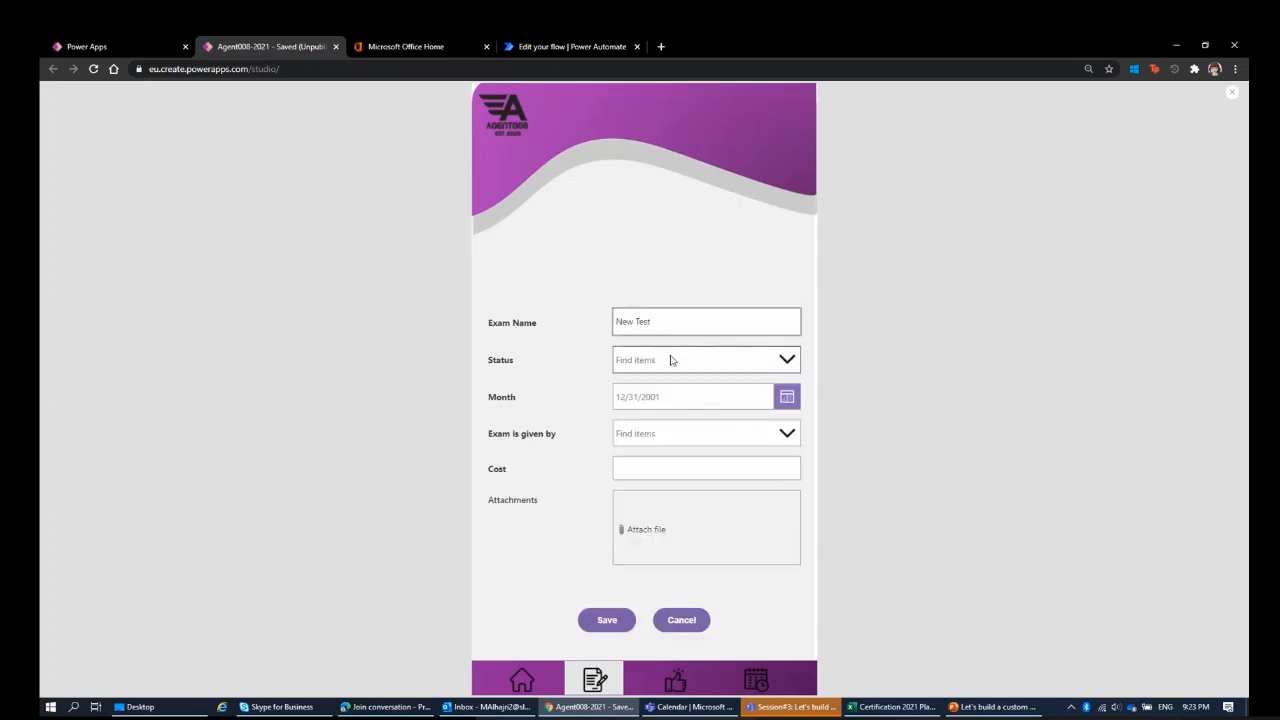
{"action": "left_click", "coordinate": [669, 358]}
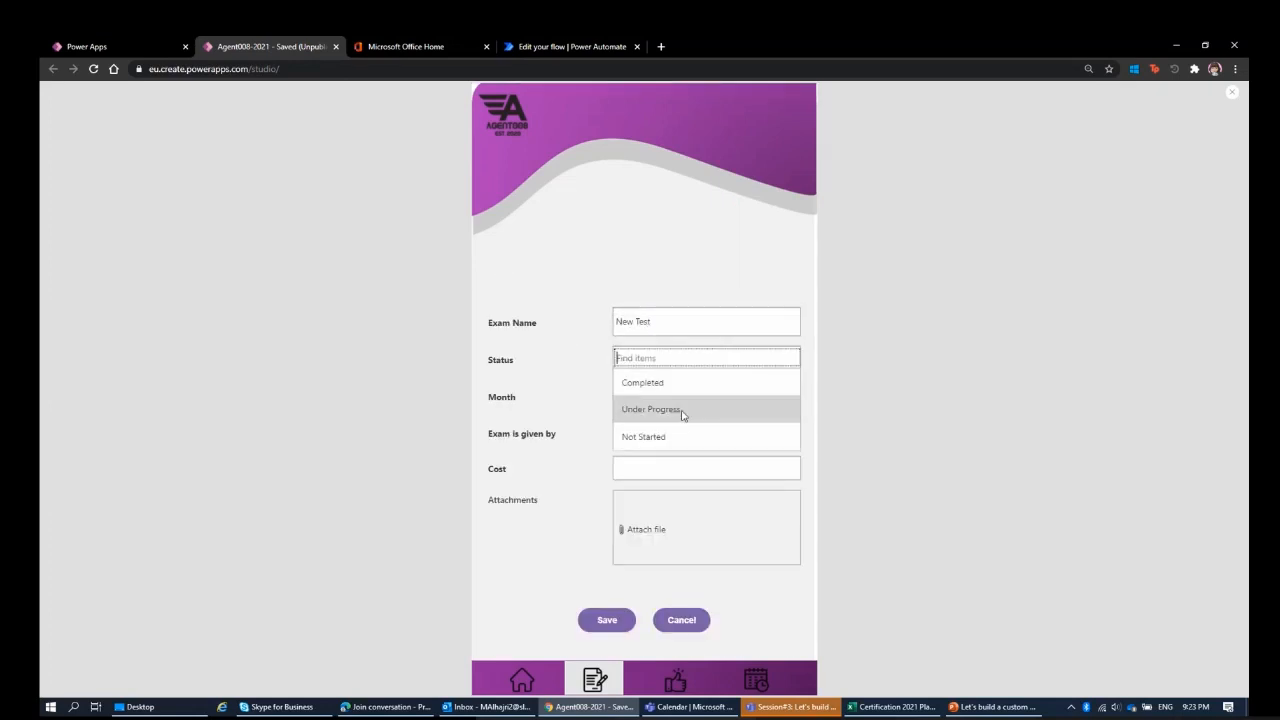
{"action": "left_click", "coordinate": [680, 414]}
Set the New Test certificate's date to 3/25/2021, provider to IBMI and cost to 100, and save it.
{"action": "left_click", "coordinate": [780, 408]}
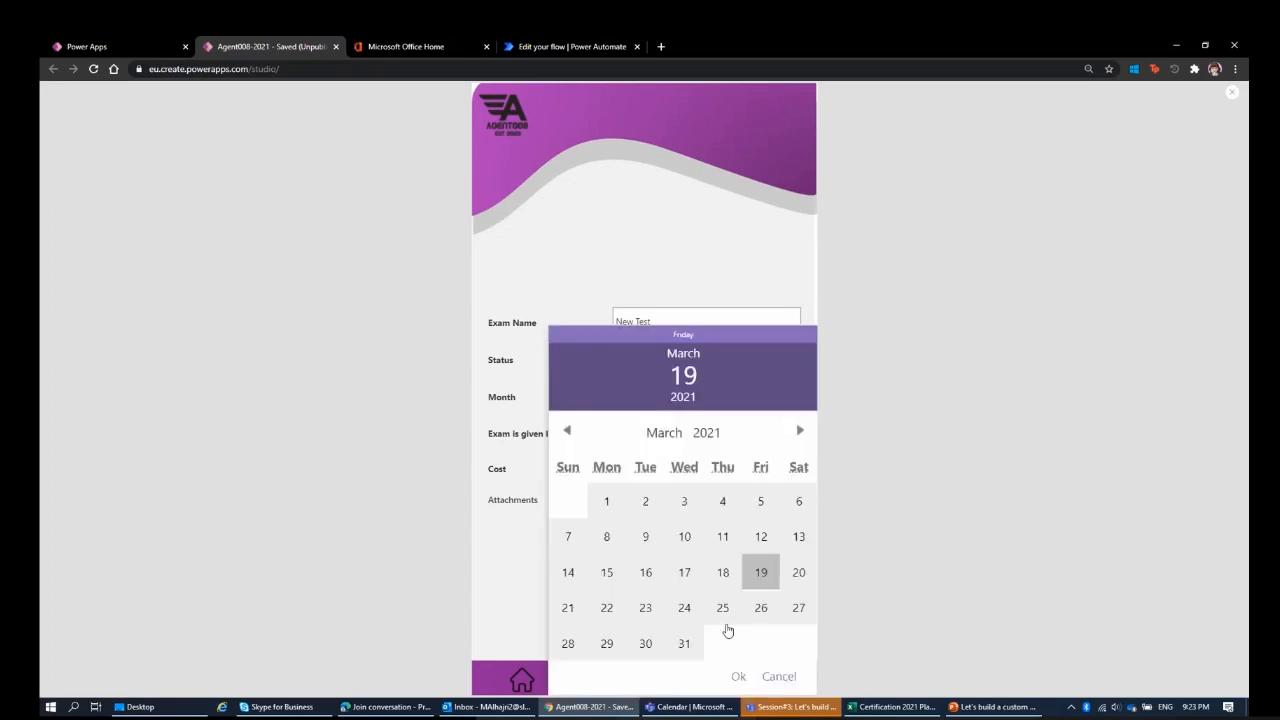
{"action": "left_click", "coordinate": [722, 608]}
{"action": "left_click", "coordinate": [739, 678]}
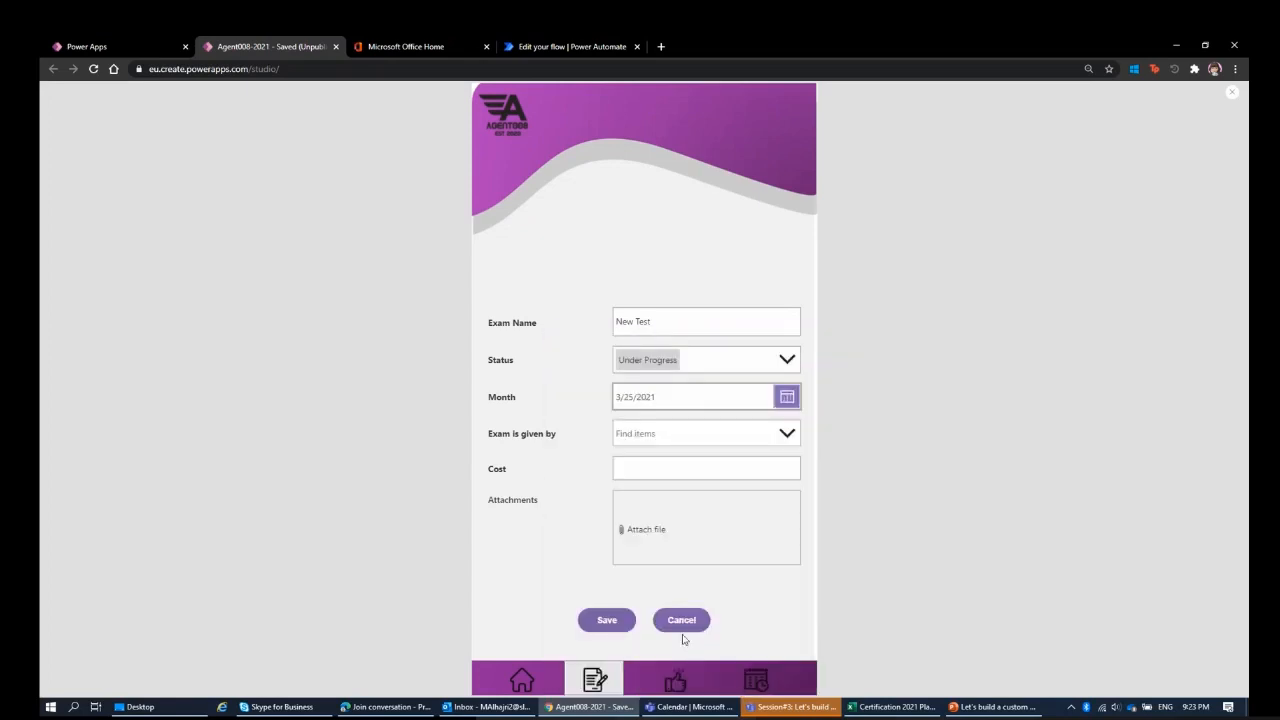
{"action": "left_click", "coordinate": [696, 437]}
{"action": "left_click", "coordinate": [691, 482]}
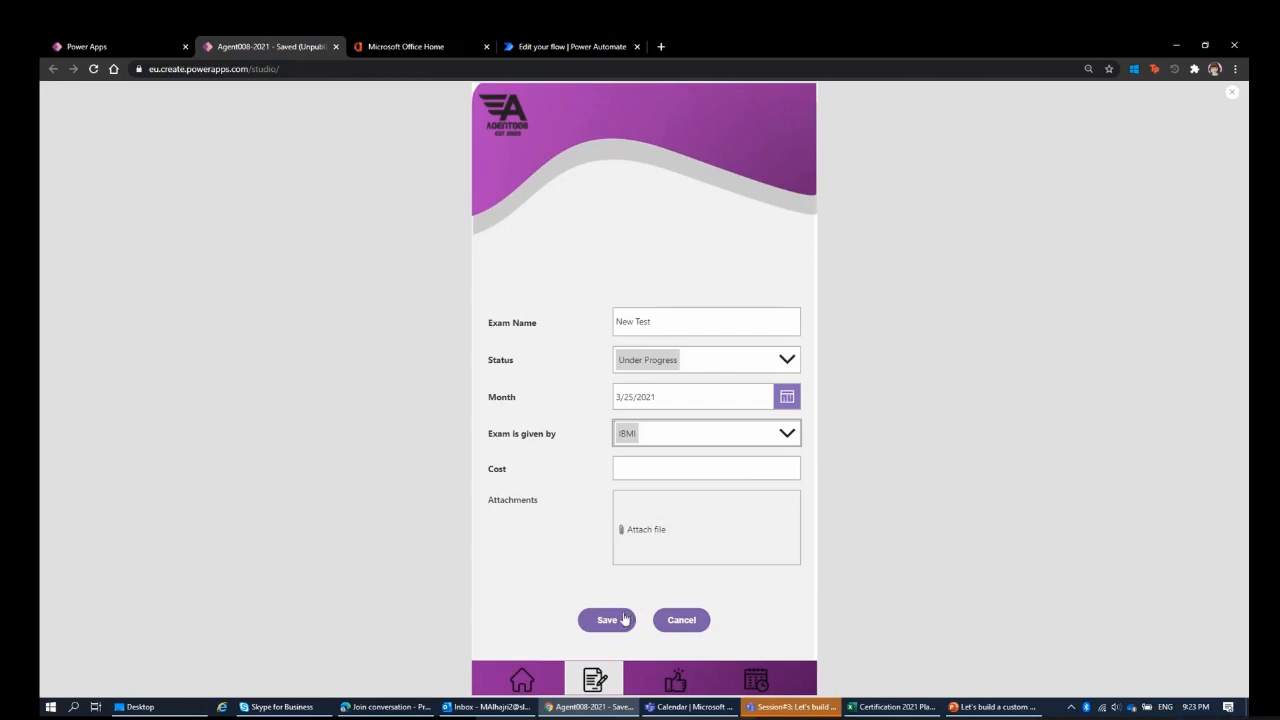
{"action": "left_click", "coordinate": [643, 466]}
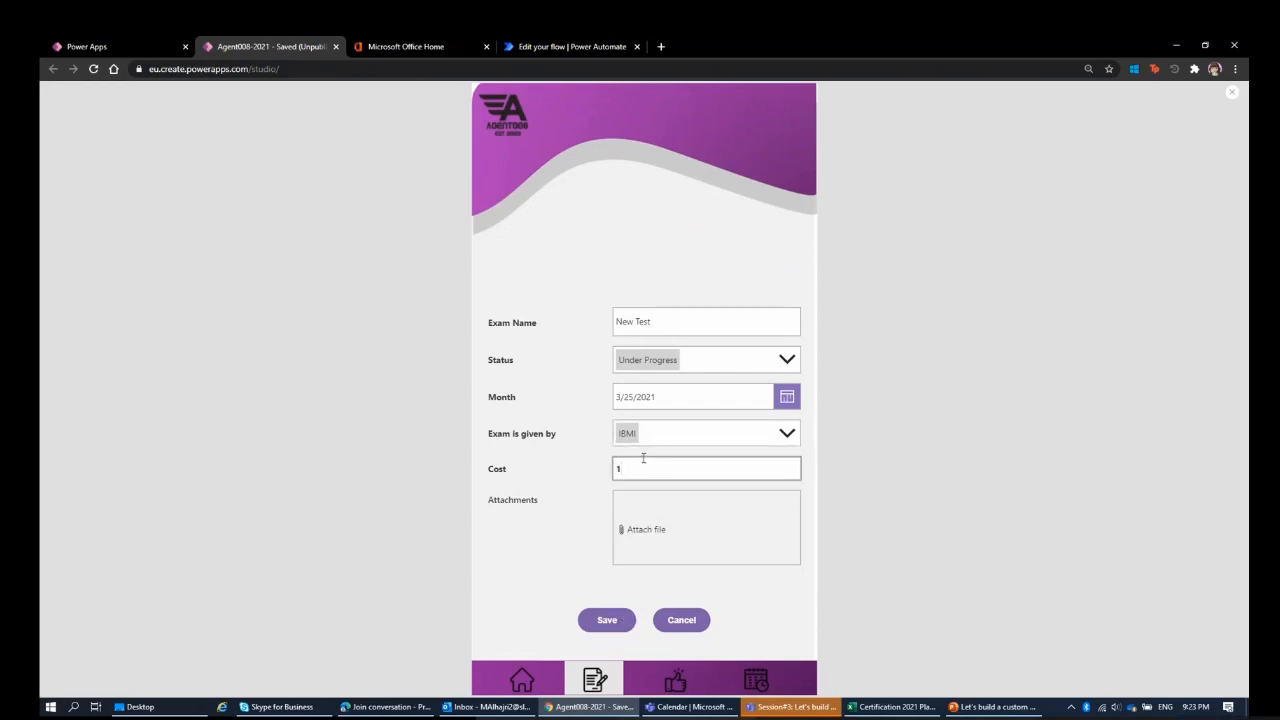
{"action": "left_click", "coordinate": [603, 621]}
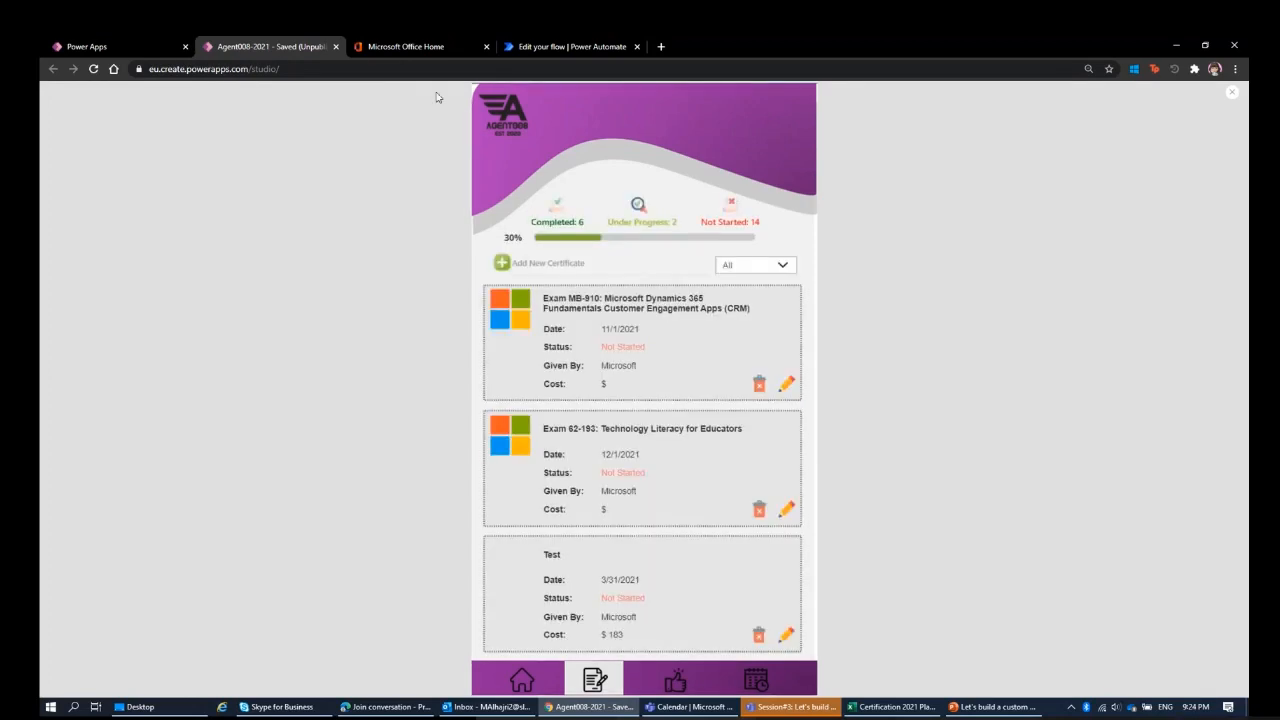
In Power Automate, change the list of Test Flow's item-created trigger to Certificates, save the flow and refresh its run history.
{"action": "left_click", "coordinate": [516, 47]}
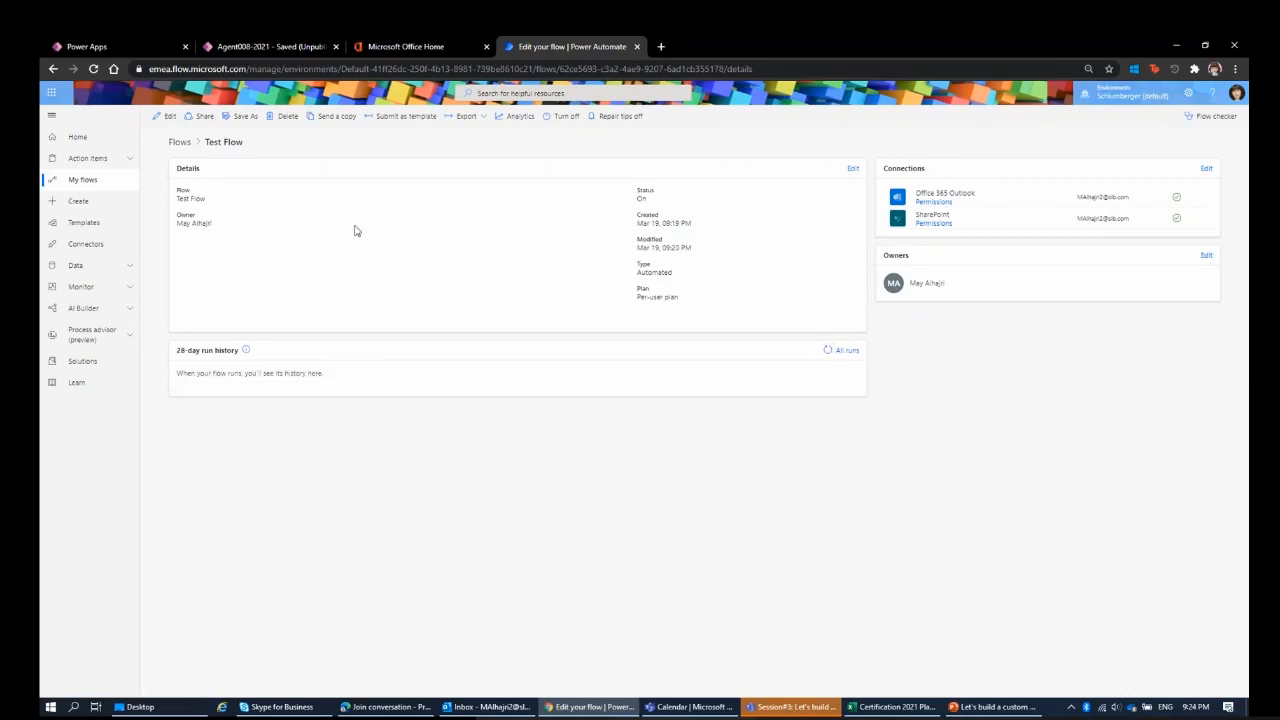
{"action": "left_click", "coordinate": [167, 118]}
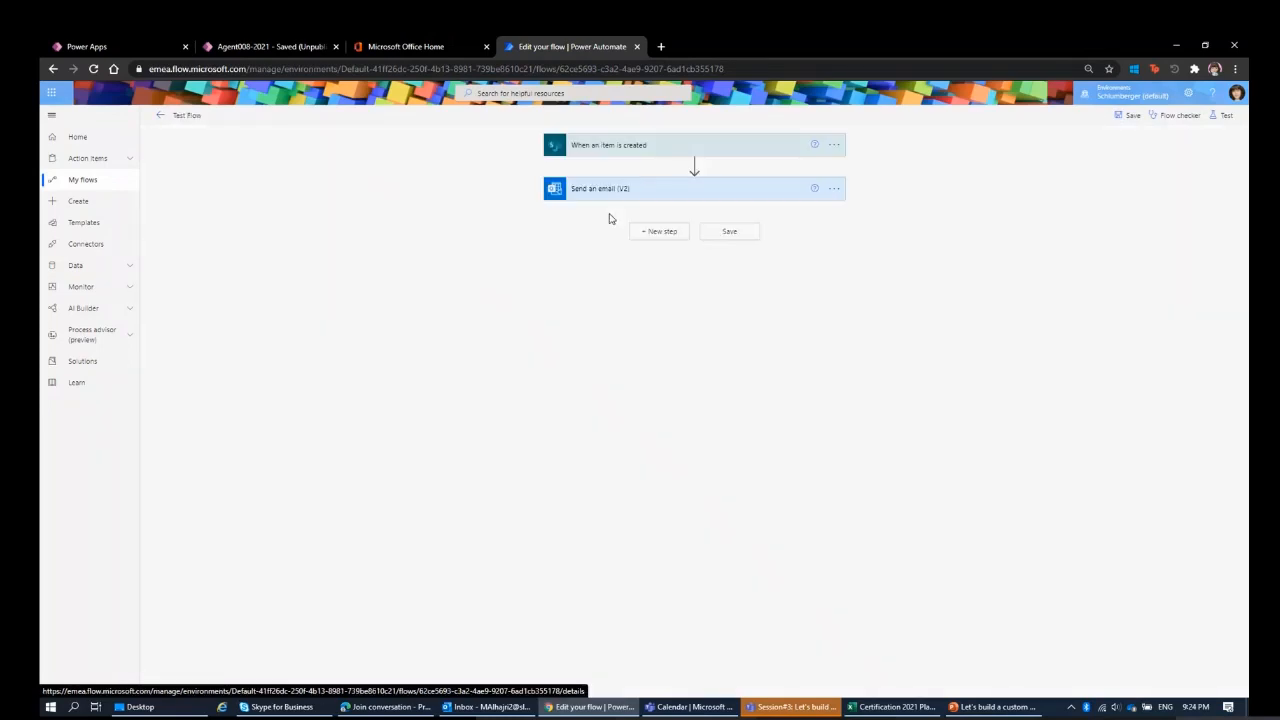
{"action": "left_click", "coordinate": [643, 148]}
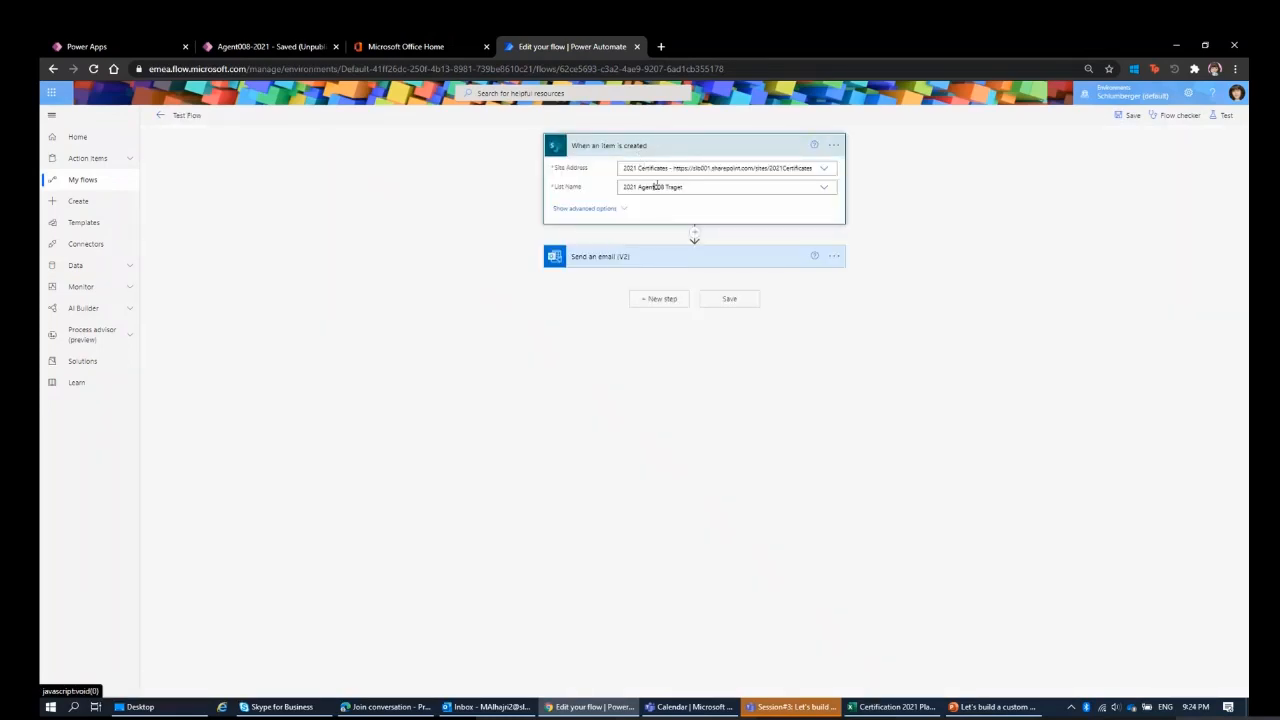
{"action": "left_click", "coordinate": [656, 186]}
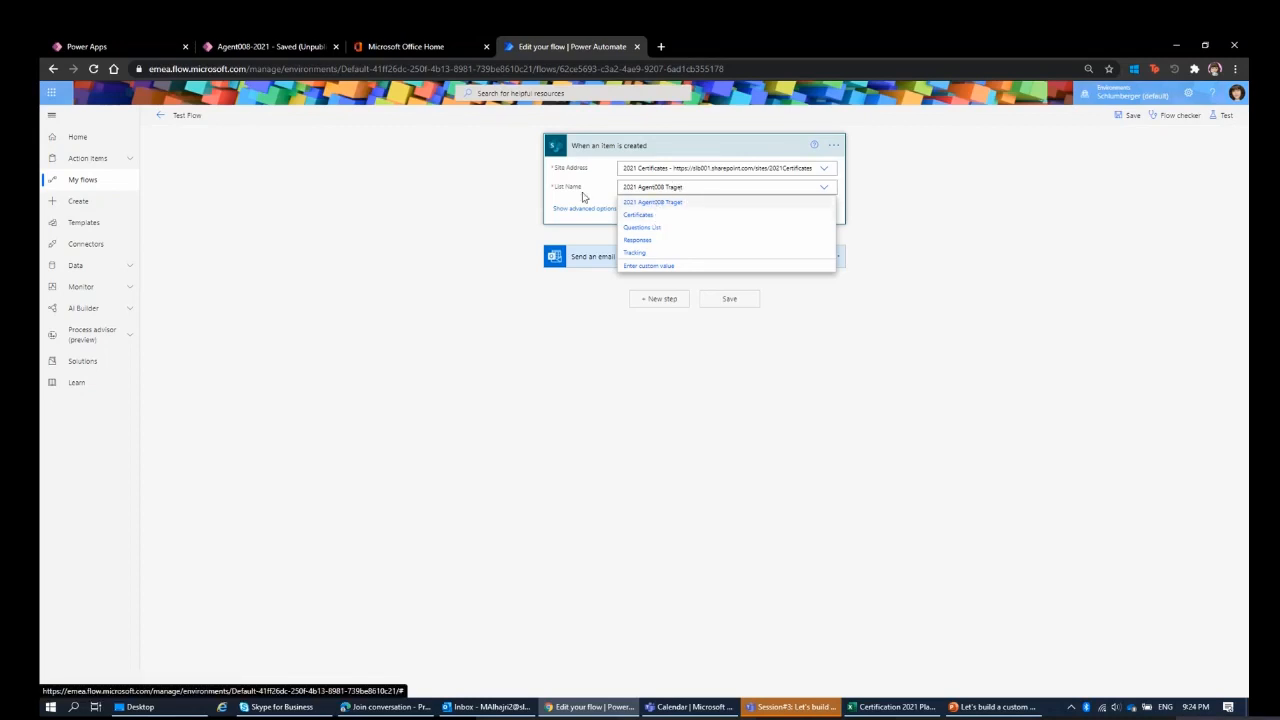
{"action": "left_click", "coordinate": [636, 216]}
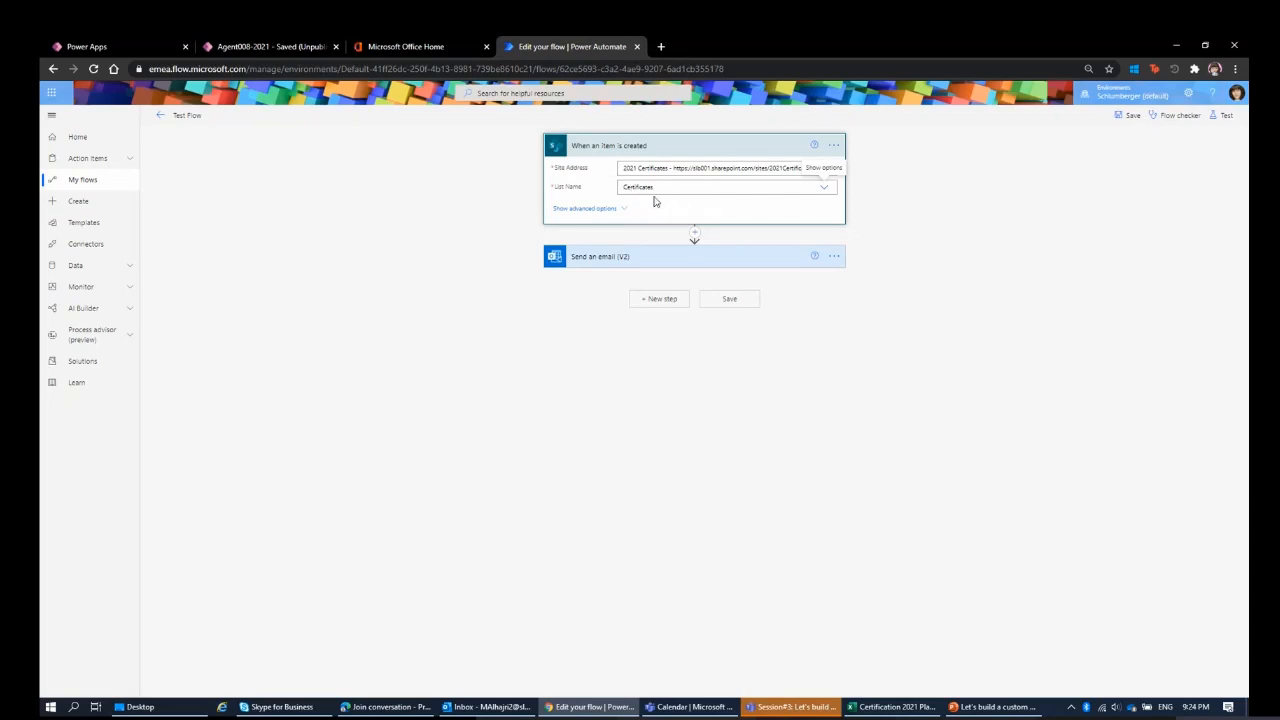
{"action": "left_click", "coordinate": [1121, 118]}
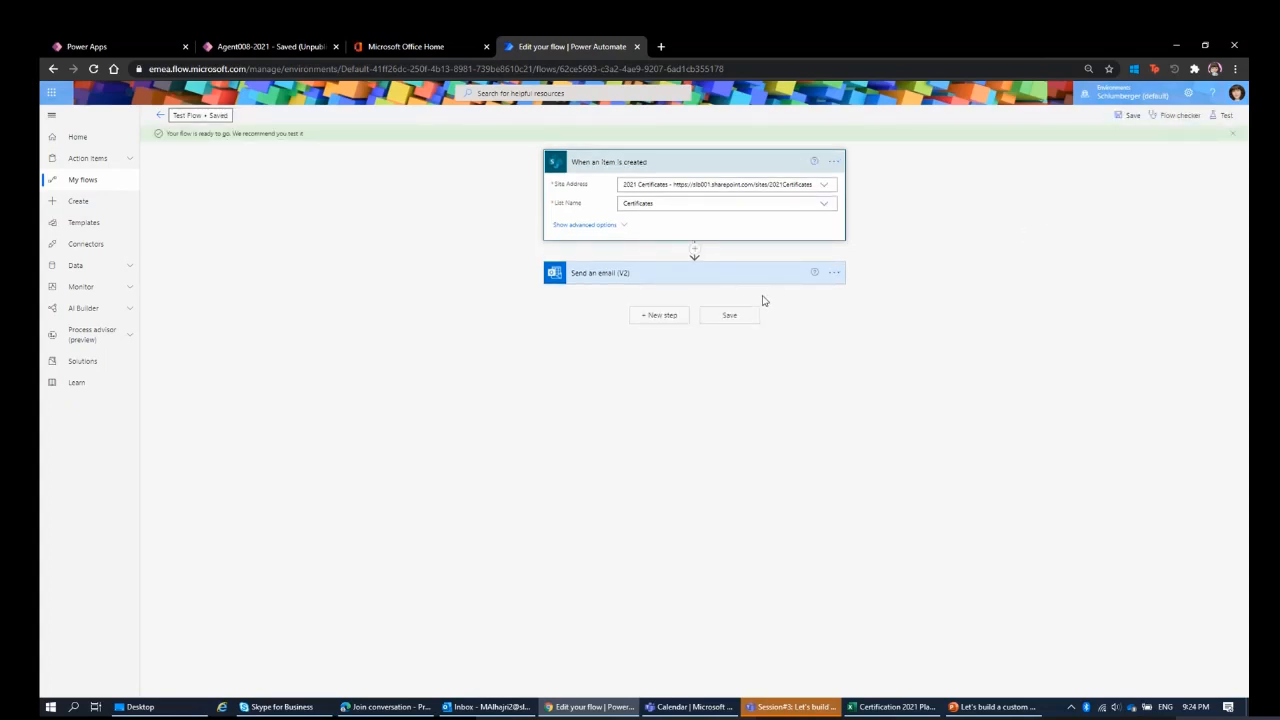
{"action": "left_click", "coordinate": [158, 116]}
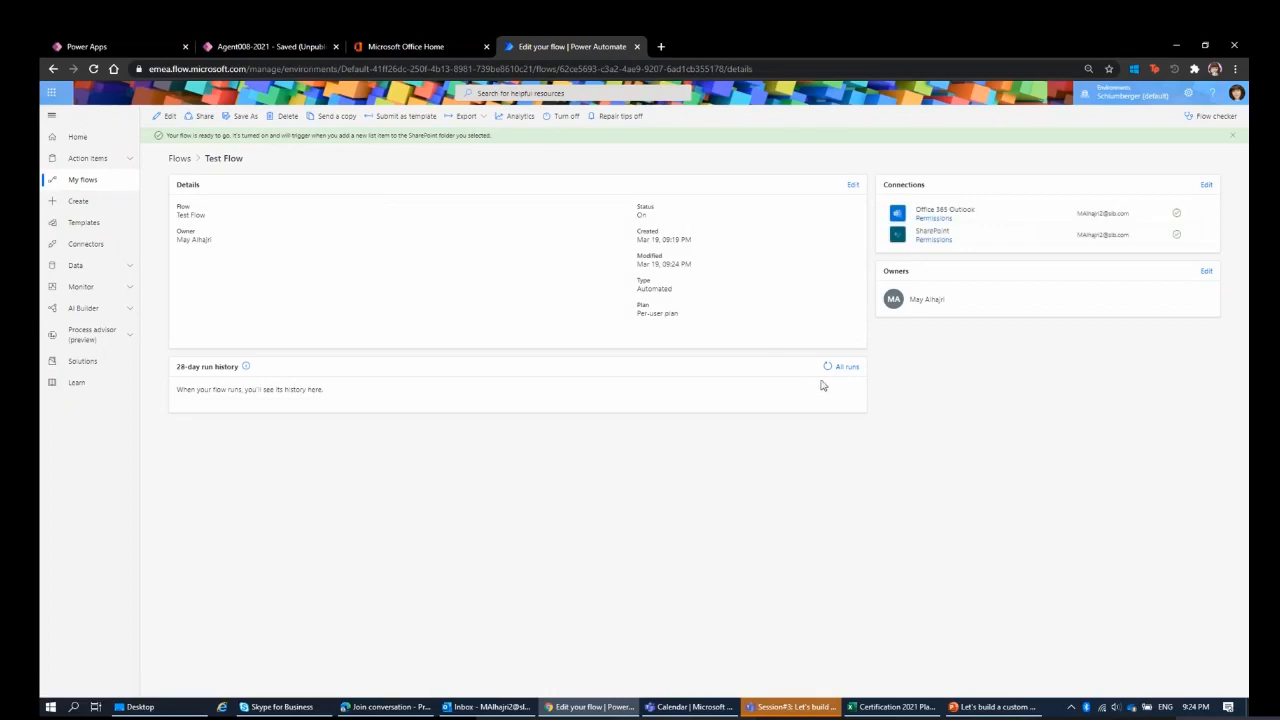
{"action": "left_click", "coordinate": [828, 370]}
Switch to the Power Apps preview and delete the New Test and Test certificates from the list.
{"action": "left_click", "coordinate": [275, 52]}
{"action": "scroll", "coordinate": [690, 380], "scroll_direction": "down", "scroll_amount": 3}
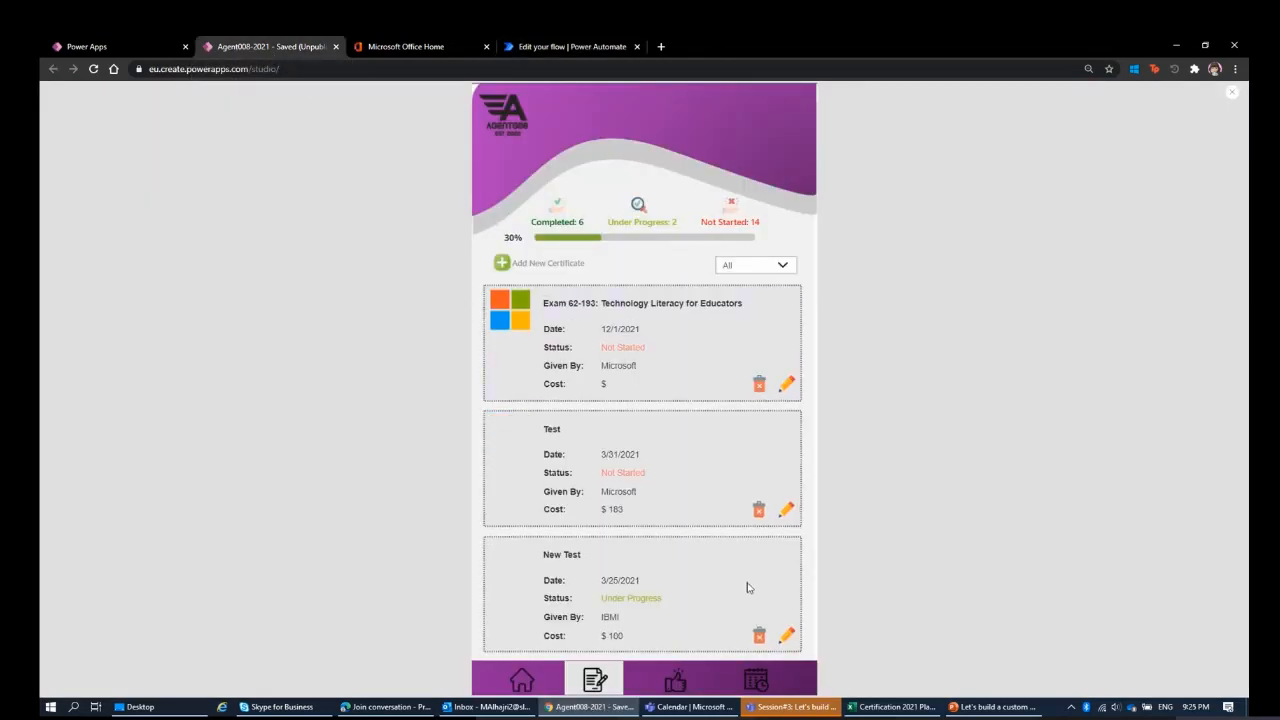
{"action": "left_click", "coordinate": [758, 636]}
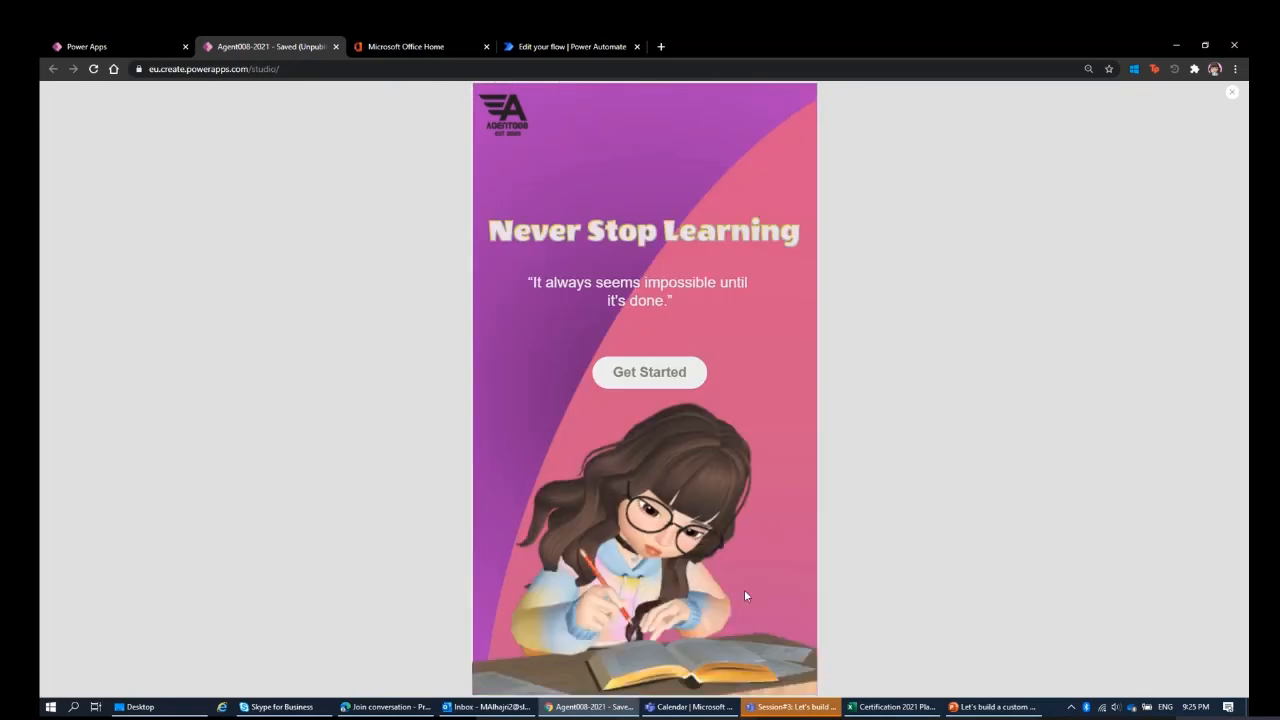
{"action": "left_click", "coordinate": [688, 372]}
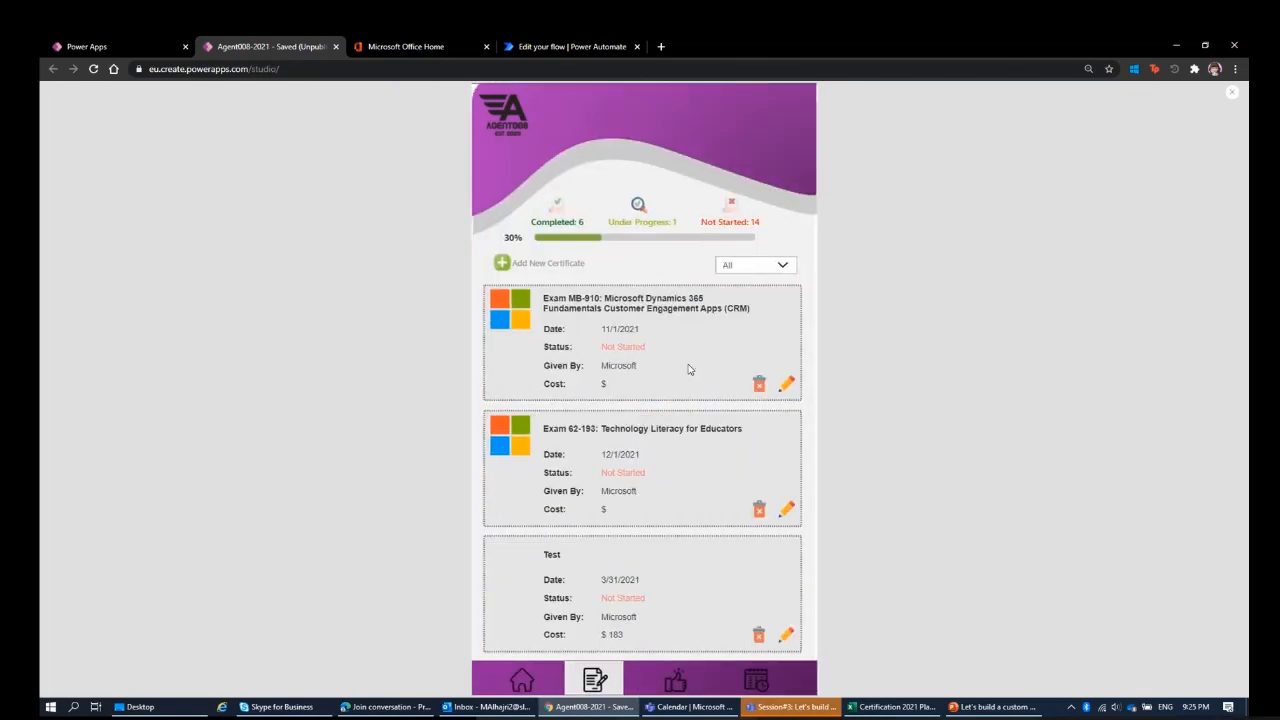
{"action": "left_click", "coordinate": [761, 641]}
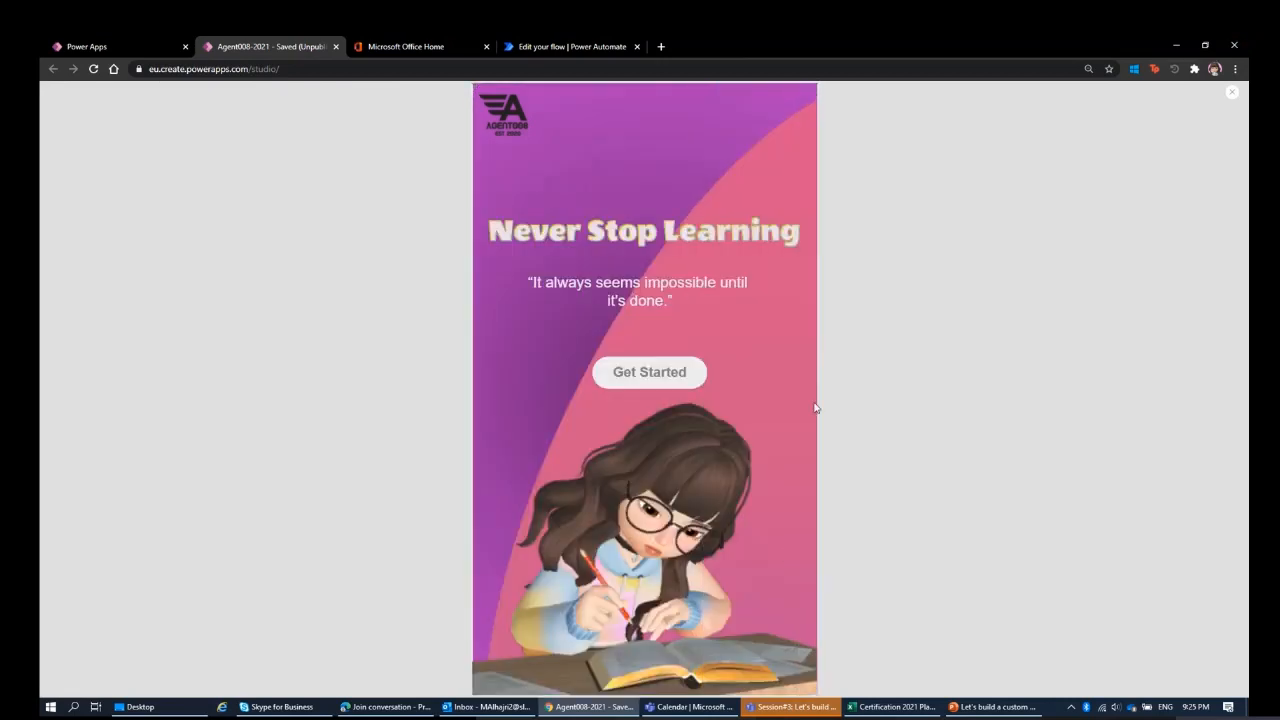
Start a new certificate with exam name Test, status Under Progress and provider Microsoft.
{"action": "left_click", "coordinate": [679, 358]}
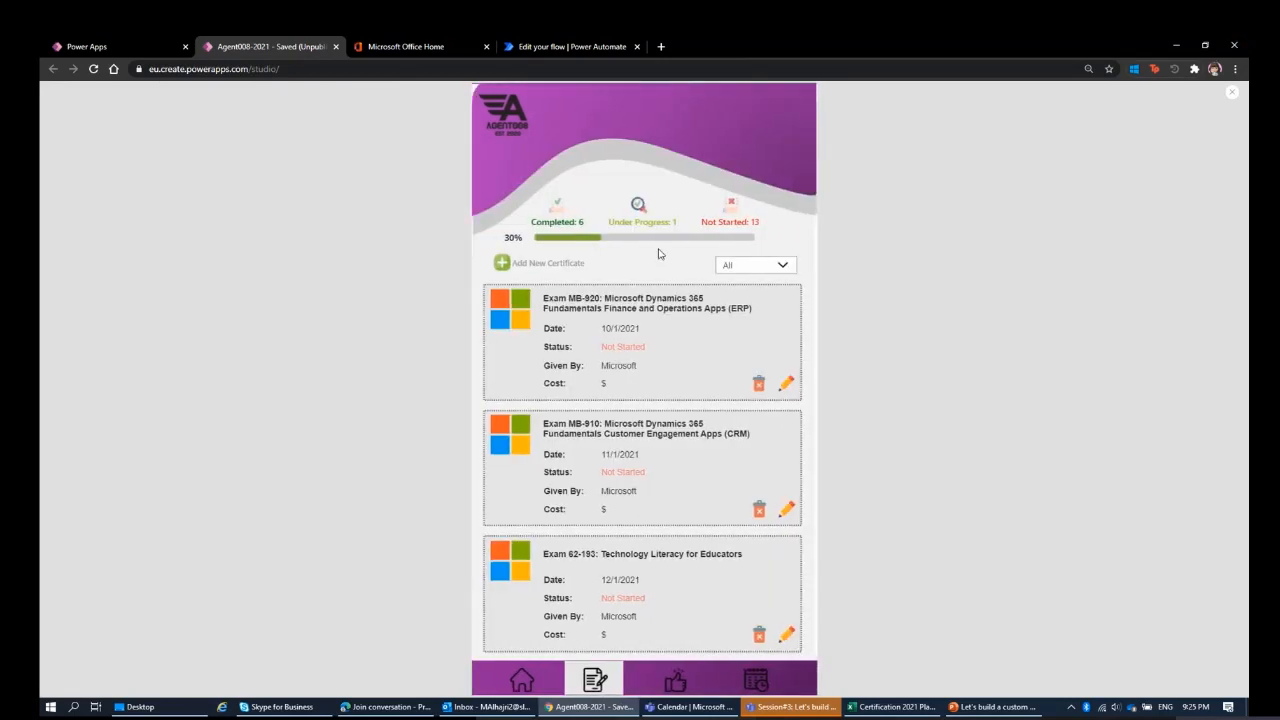
{"action": "left_click", "coordinate": [502, 264]}
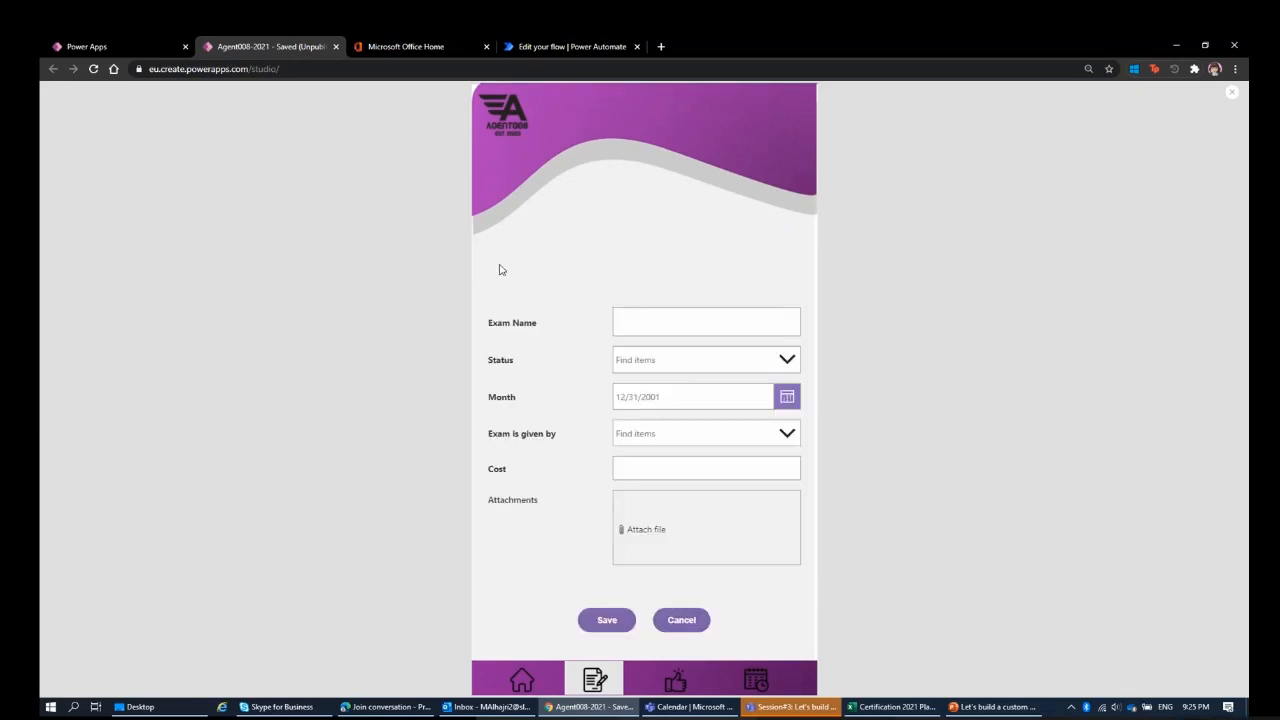
{"action": "left_click", "coordinate": [685, 324]}
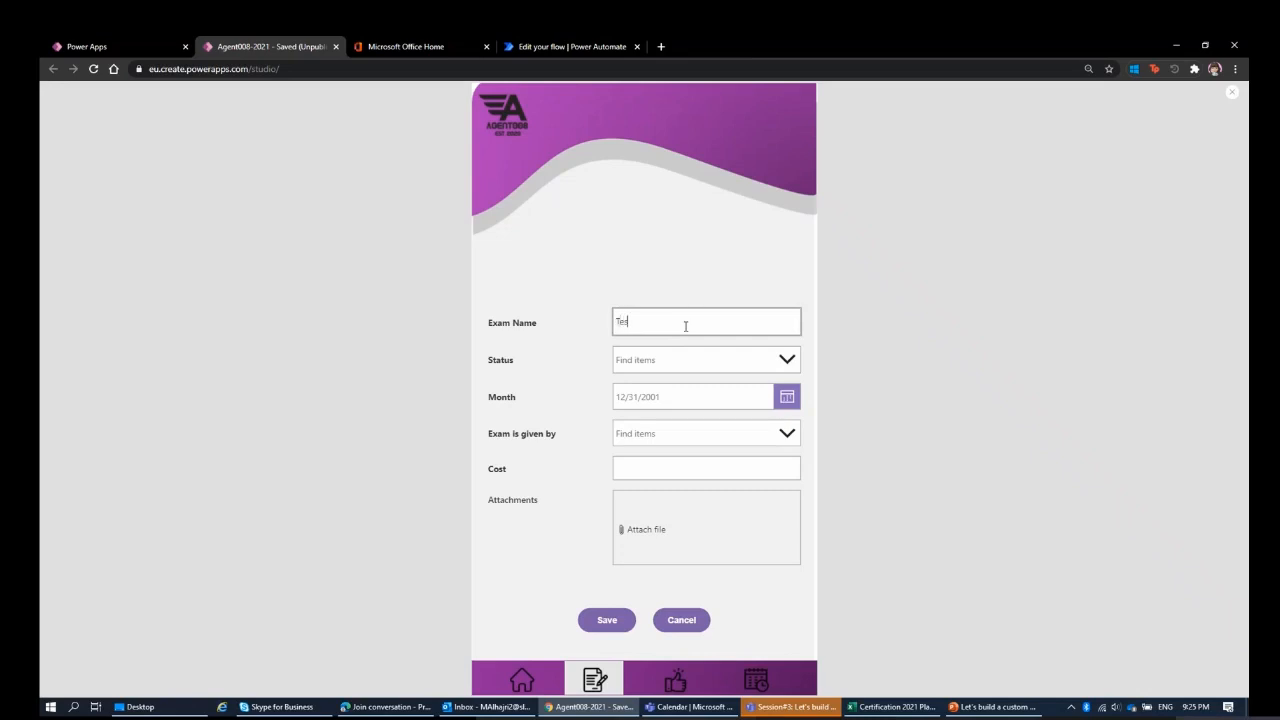
{"action": "left_click", "coordinate": [685, 360]}
{"action": "left_click", "coordinate": [660, 408]}
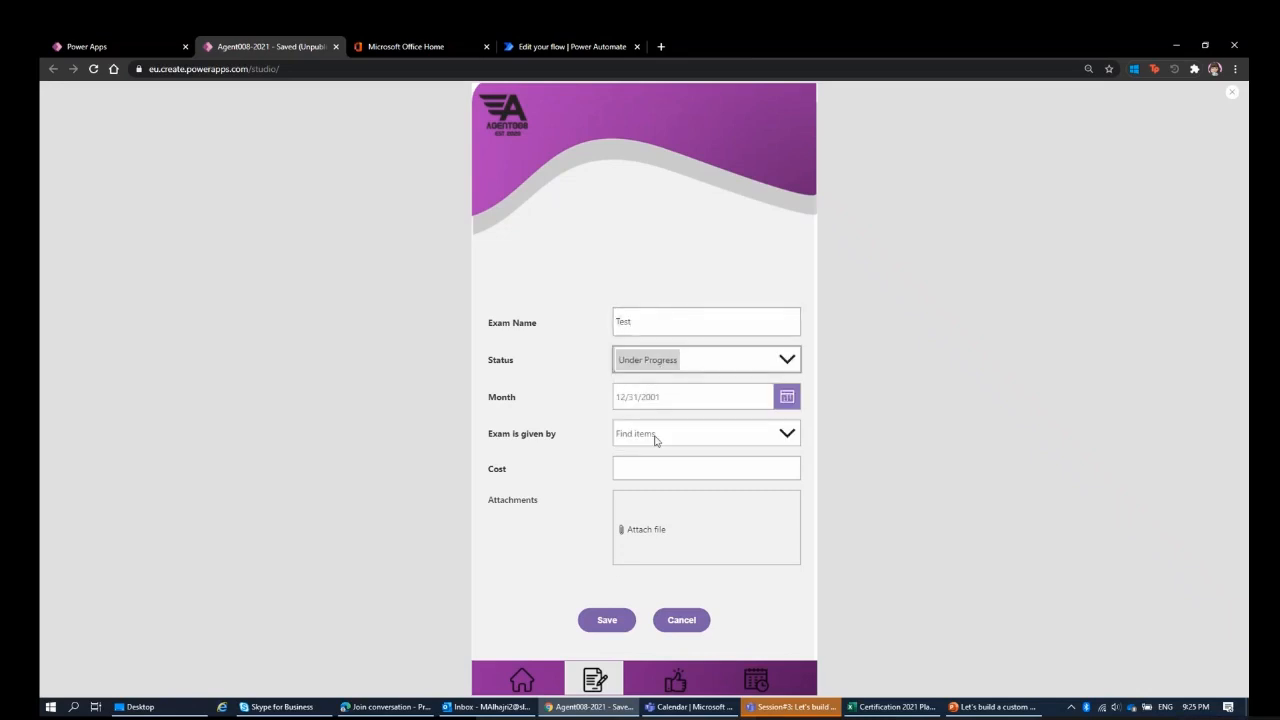
{"action": "left_click", "coordinate": [677, 437]}
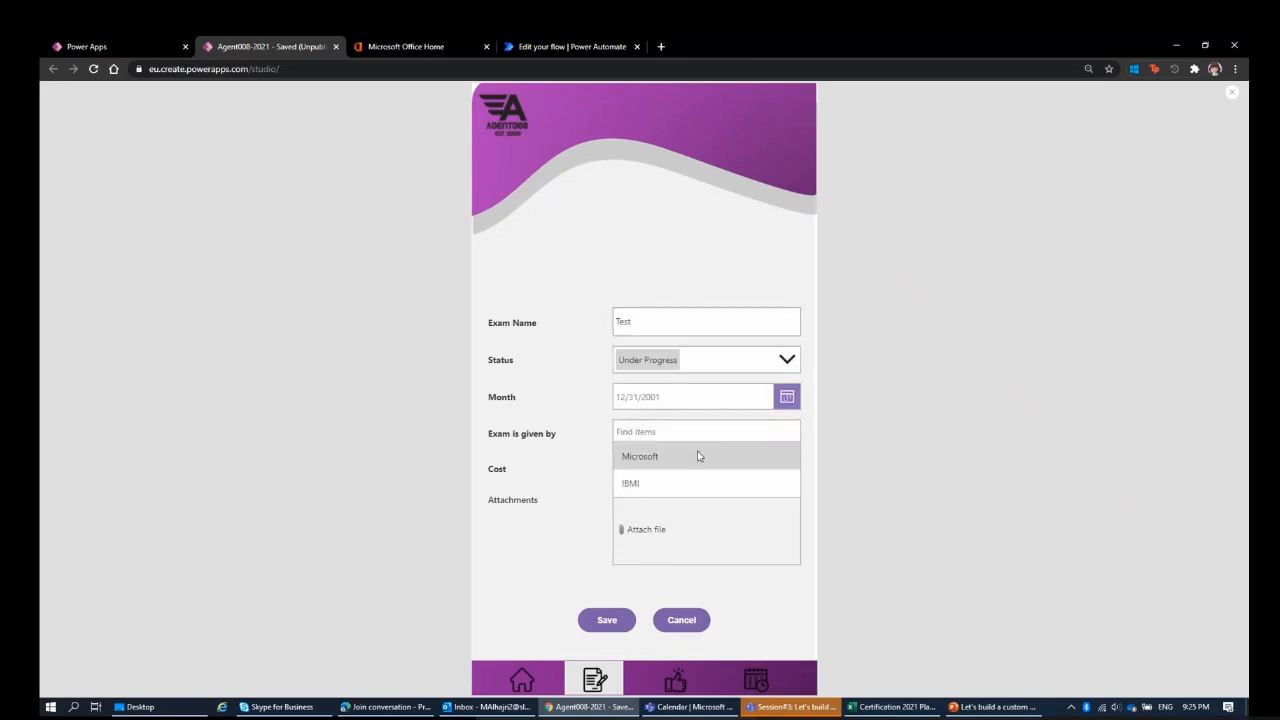
{"action": "left_click", "coordinate": [697, 456]}
Set the new Test certificate's date to 3/3/2021 and cost to 100, and save it.
{"action": "left_click", "coordinate": [787, 397]}
{"action": "left_click", "coordinate": [684, 501]}
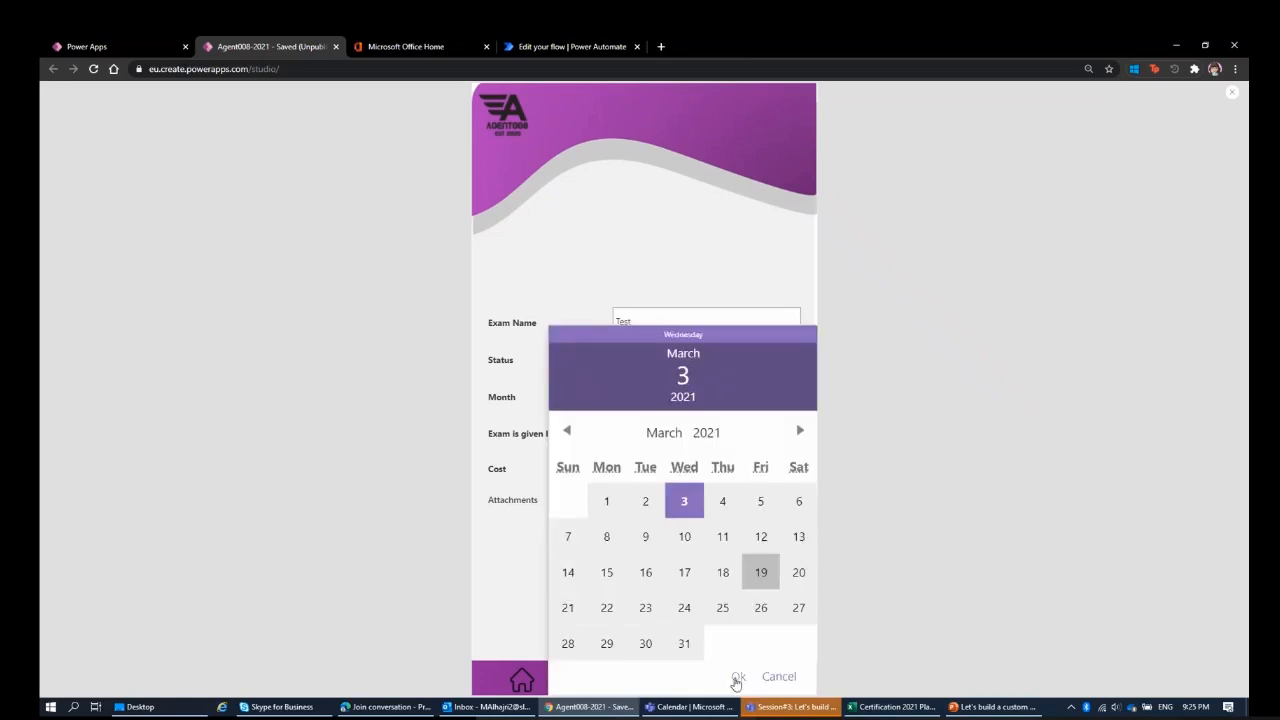
{"action": "left_click", "coordinate": [737, 677]}
{"action": "left_click", "coordinate": [669, 466]}
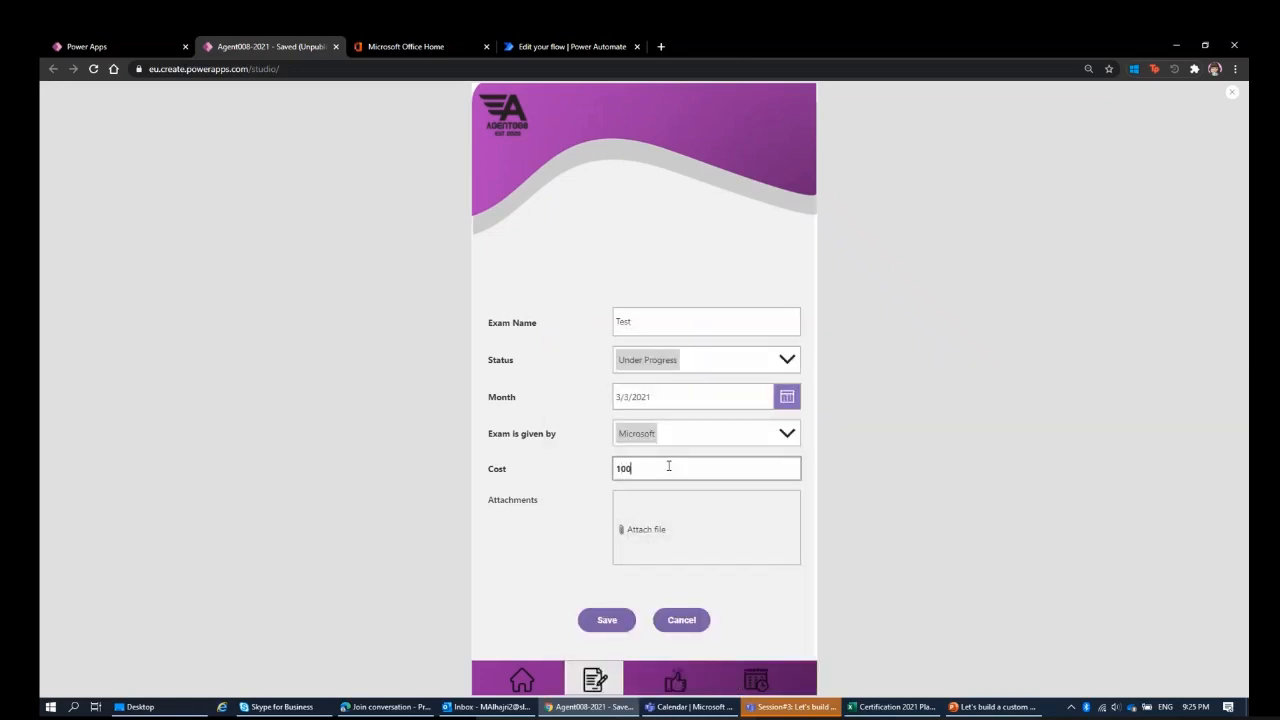
{"action": "type", "text": "100"}
{"action": "left_click", "coordinate": [606, 619]}
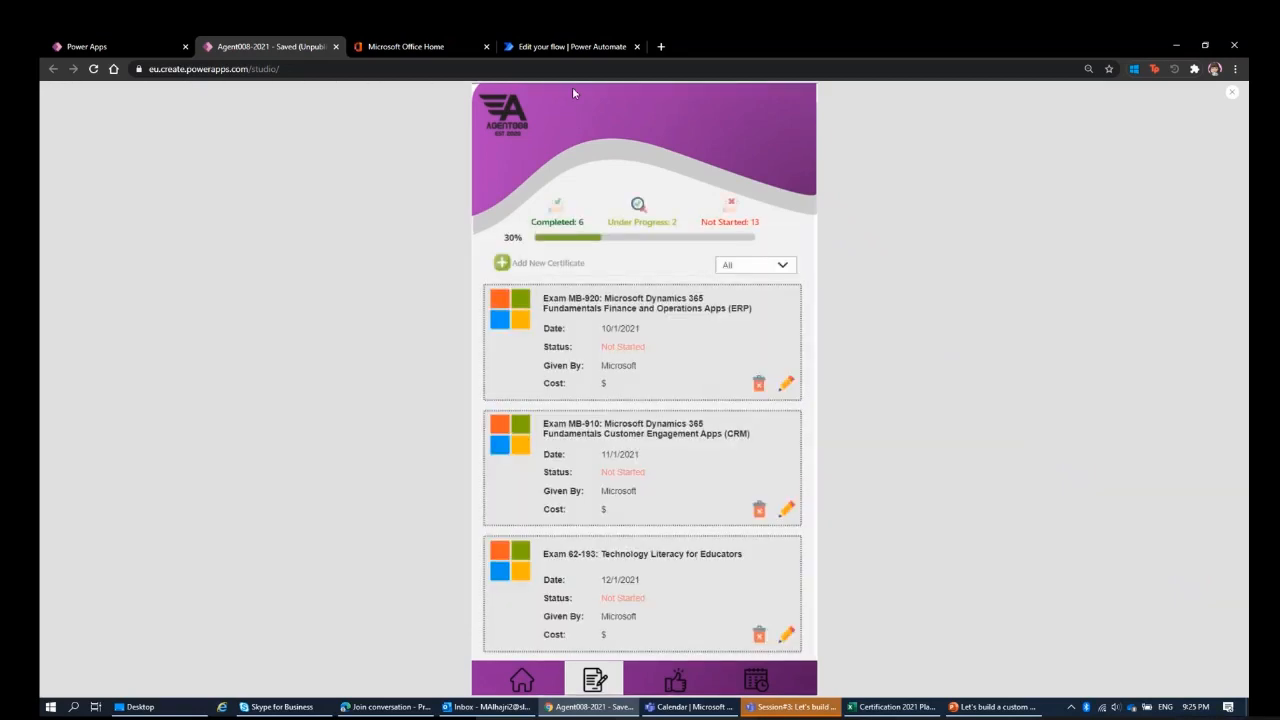
Return to Power Automate and open Test Flow from the cloud flows list.
{"action": "left_click", "coordinate": [563, 48]}
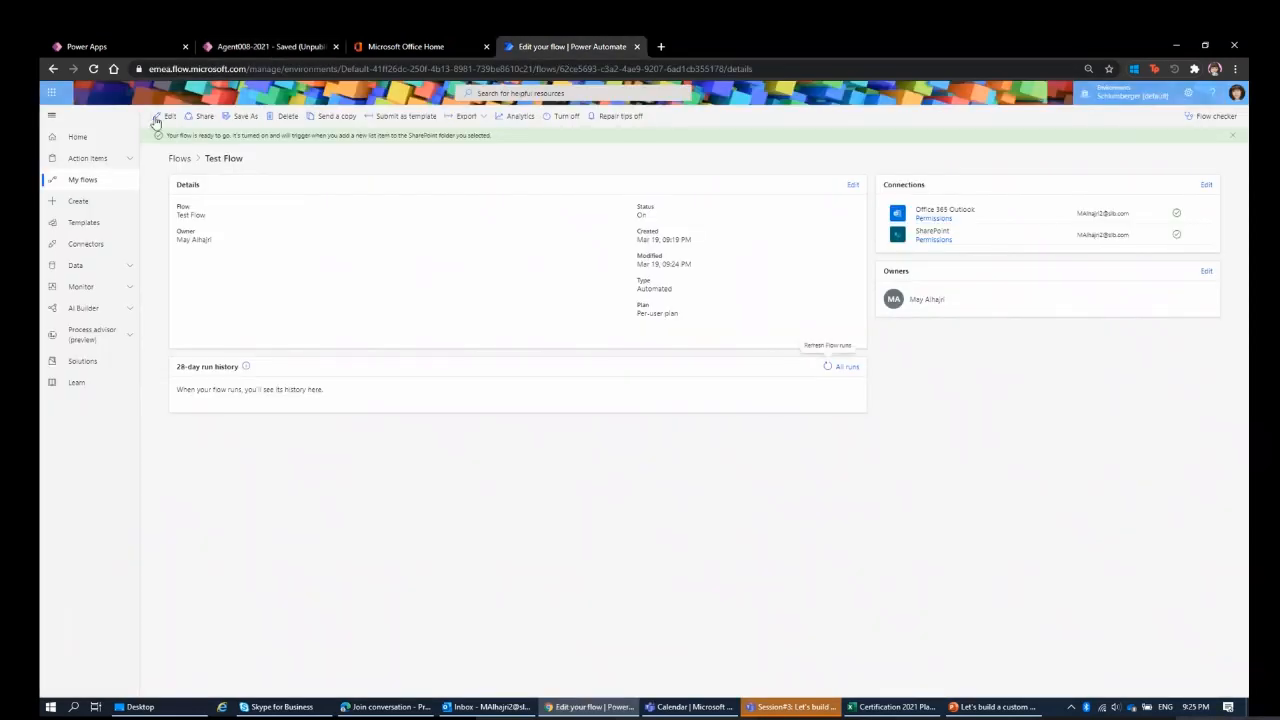
{"action": "left_click", "coordinate": [178, 159]}
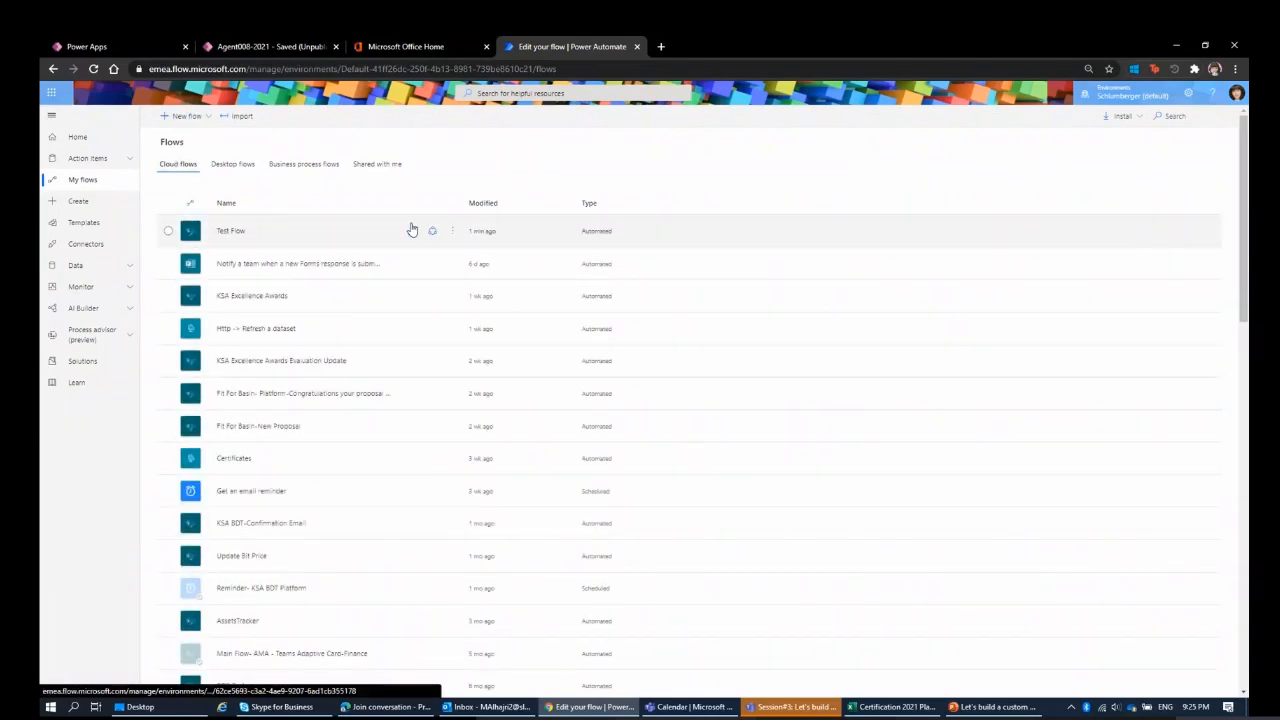
{"action": "left_click", "coordinate": [411, 230]}
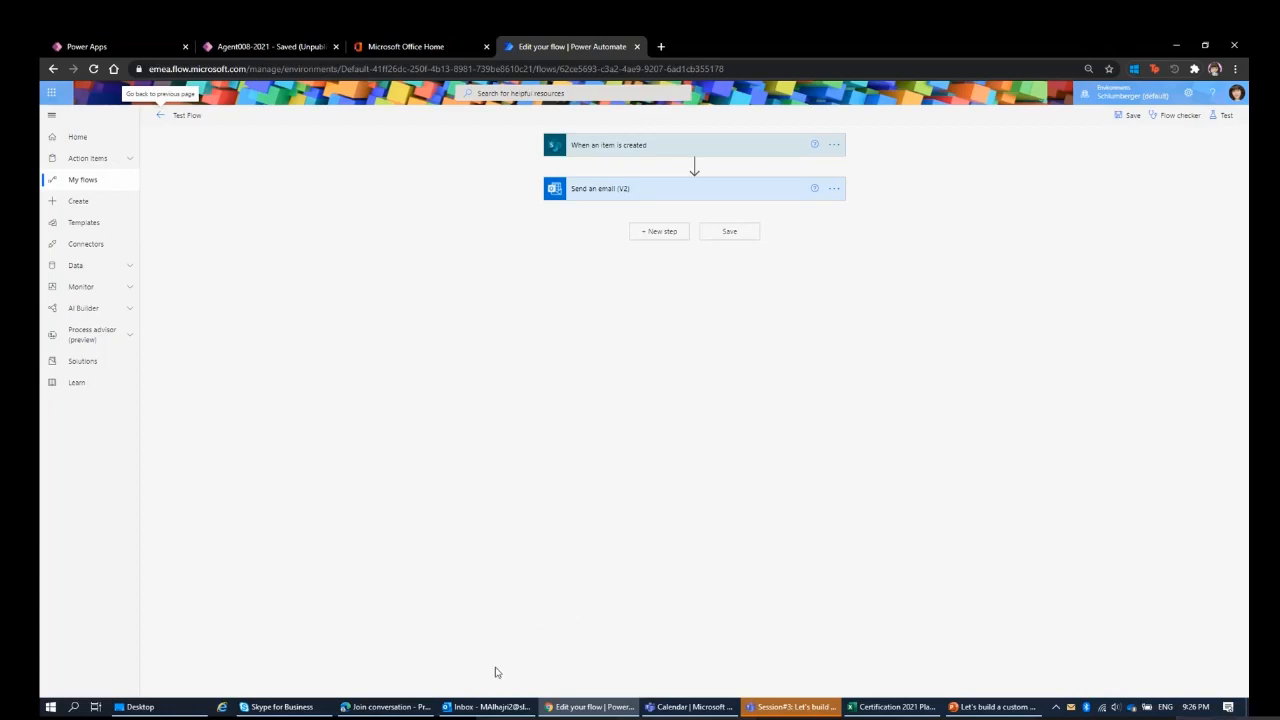
Switch to Outlook, open the New Item email and examine the exam details in its body.
{"action": "left_click", "coordinate": [490, 707]}
{"action": "left_click", "coordinate": [171, 226]}
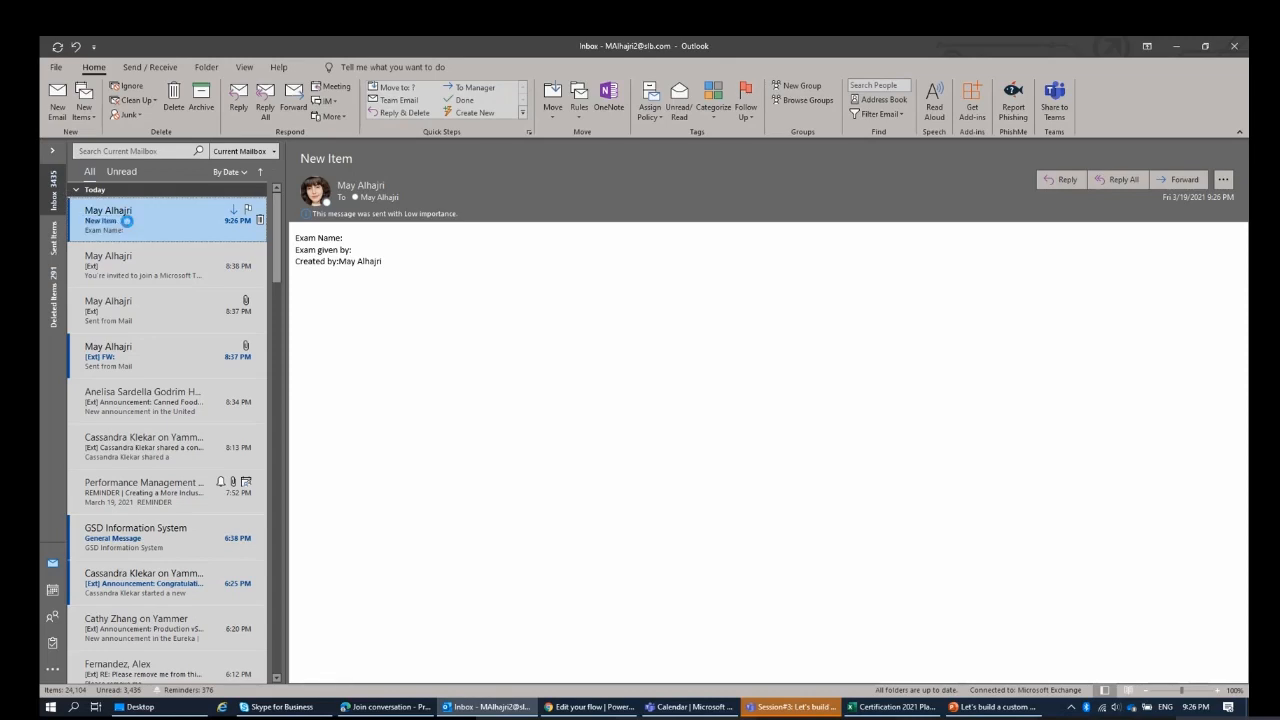
{"action": "double_click", "coordinate": [127, 221]}
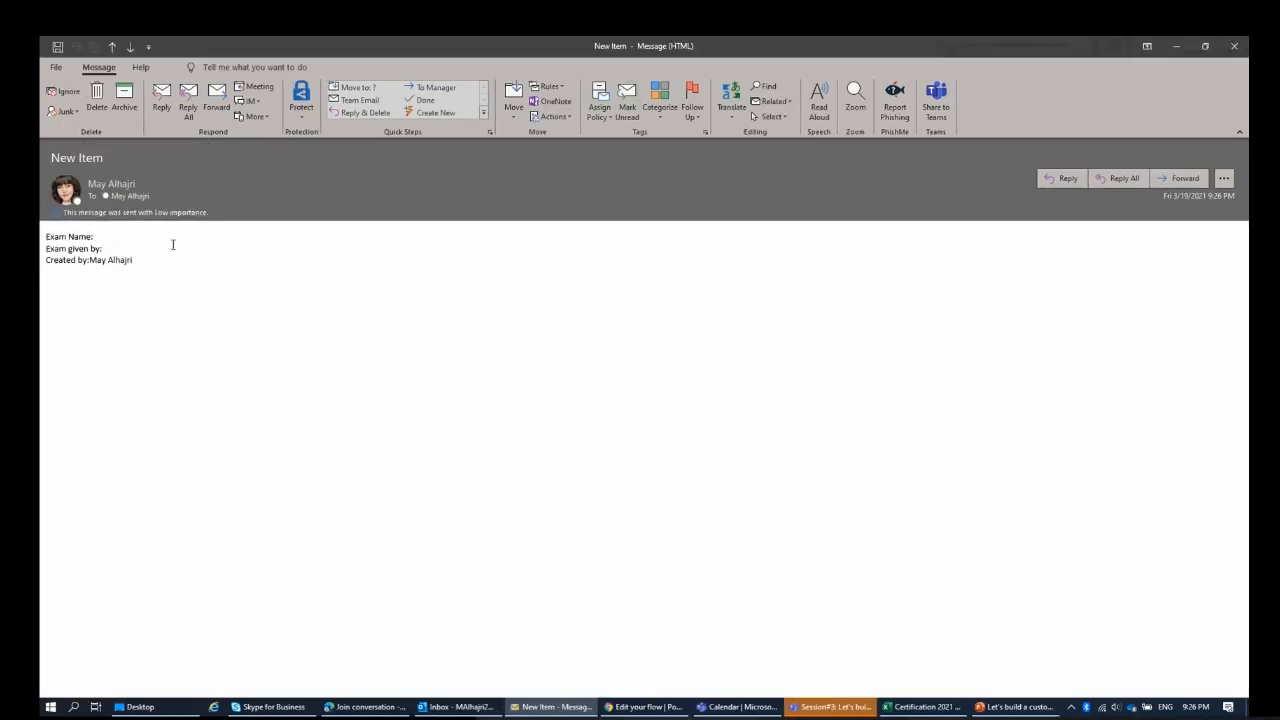
{"action": "left_click_drag", "start_coordinate": [173, 245], "coordinate": [186, 308]}
{"action": "left_click", "coordinate": [205, 314]}
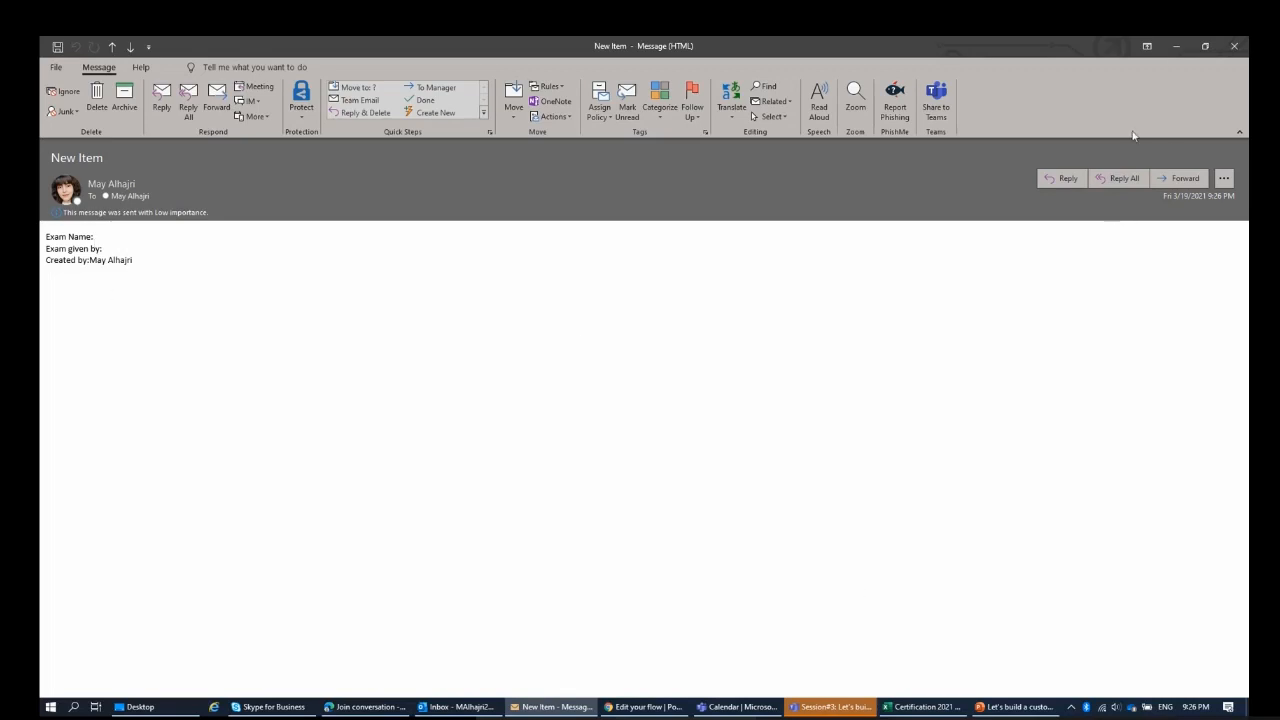
Return to Power Automate and go back from the flow editor to Test Flow's details and run history.
{"action": "left_click", "coordinate": [1176, 46]}
{"action": "left_click", "coordinate": [1176, 46]}
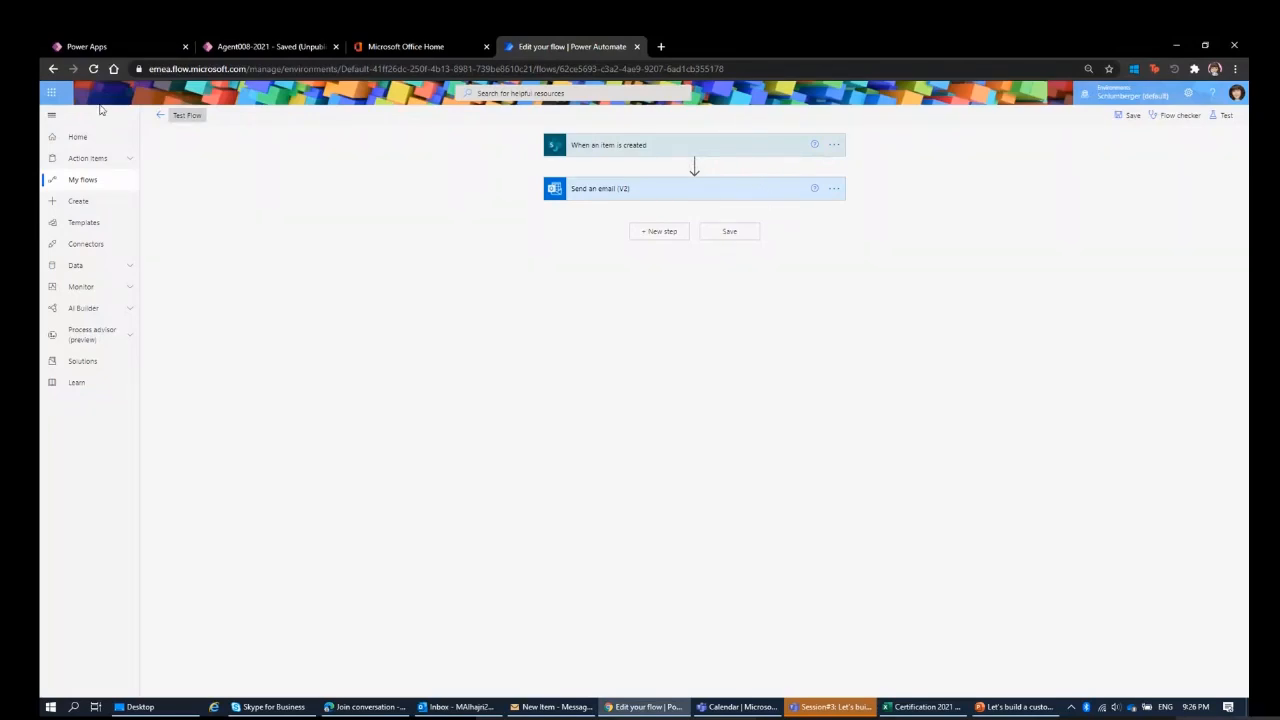
{"action": "left_click", "coordinate": [157, 116]}
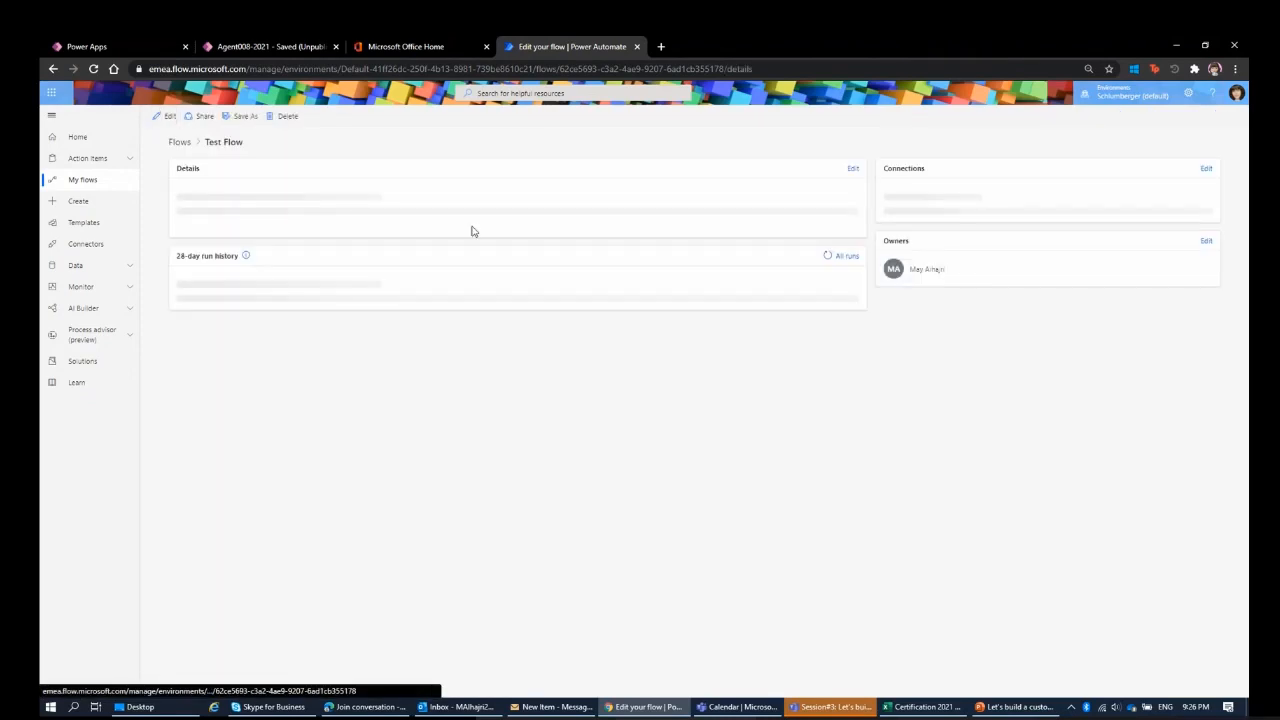
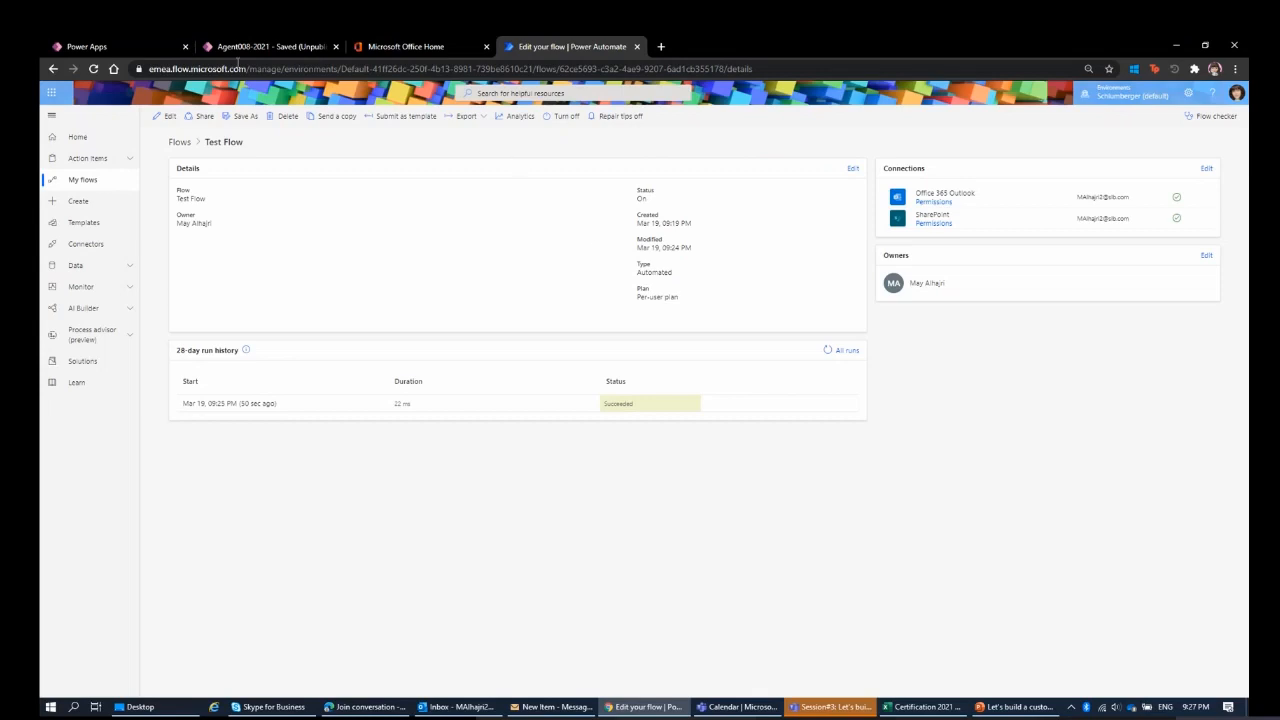
Open Test Flow for editing, and review the New Item email in Outlook before returning to the flow editor.
{"action": "left_click", "coordinate": [245, 47]}
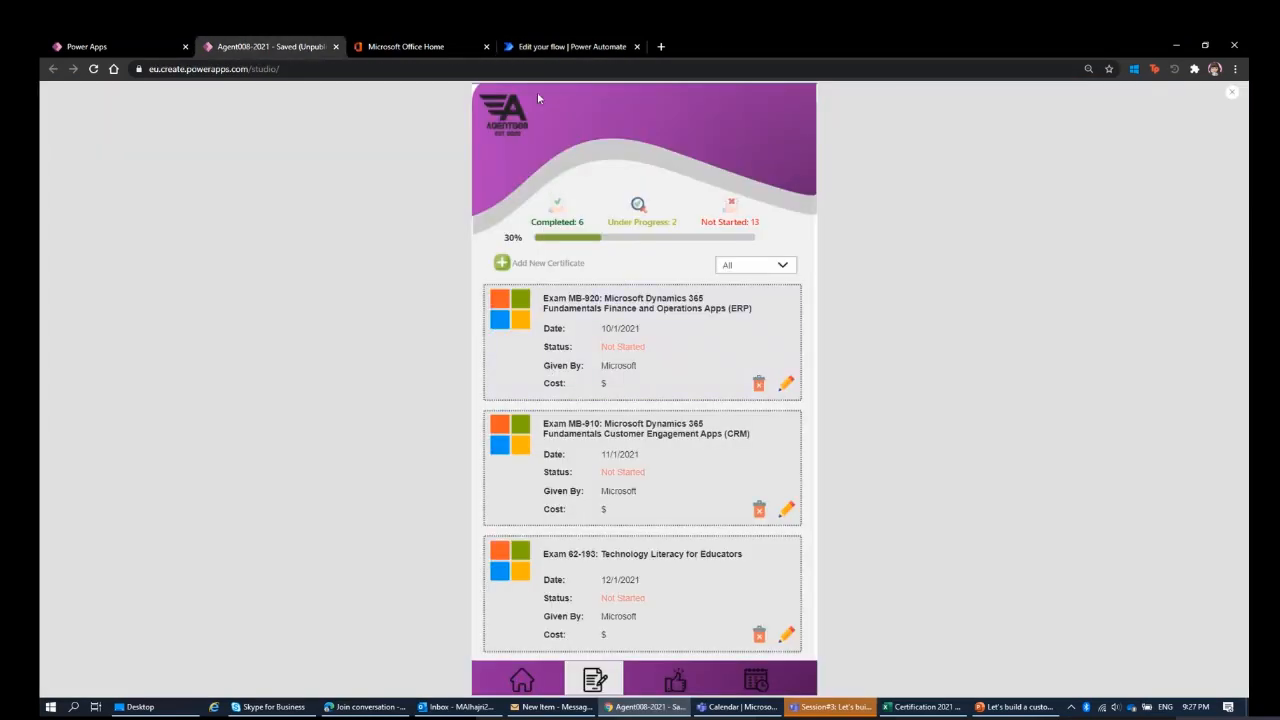
{"action": "left_click", "coordinate": [558, 47]}
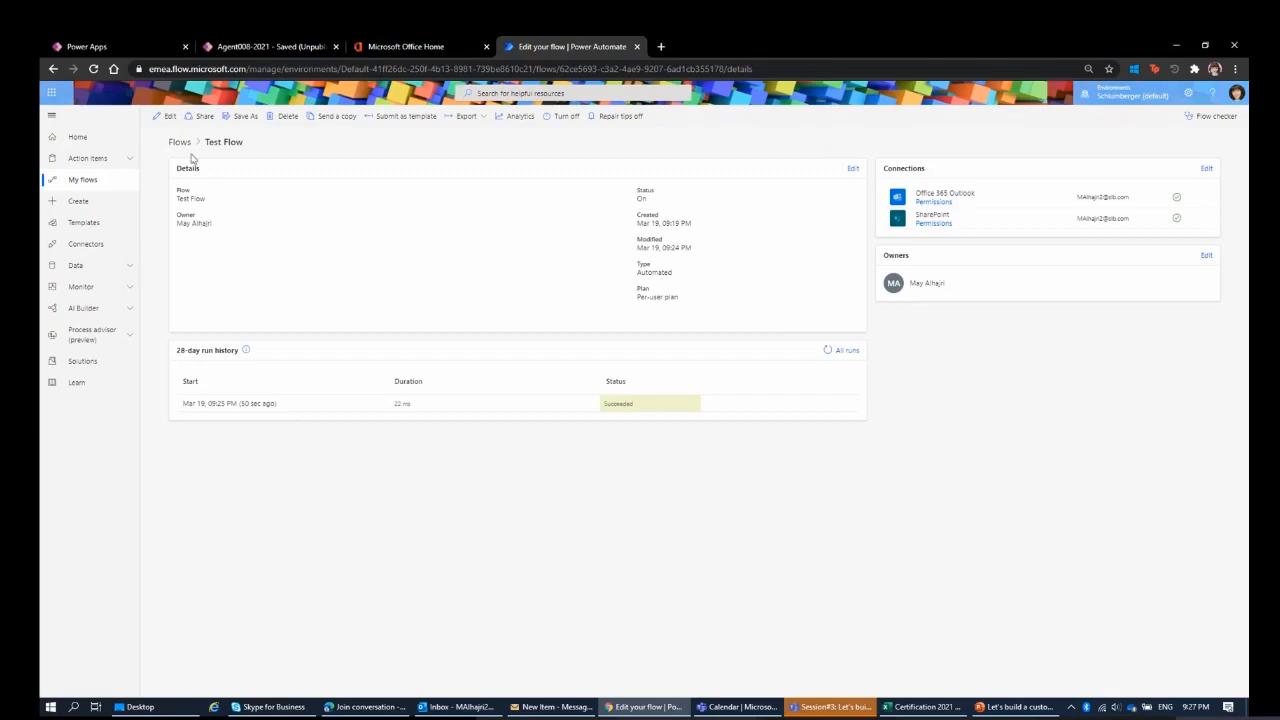
{"action": "left_click", "coordinate": [165, 116]}
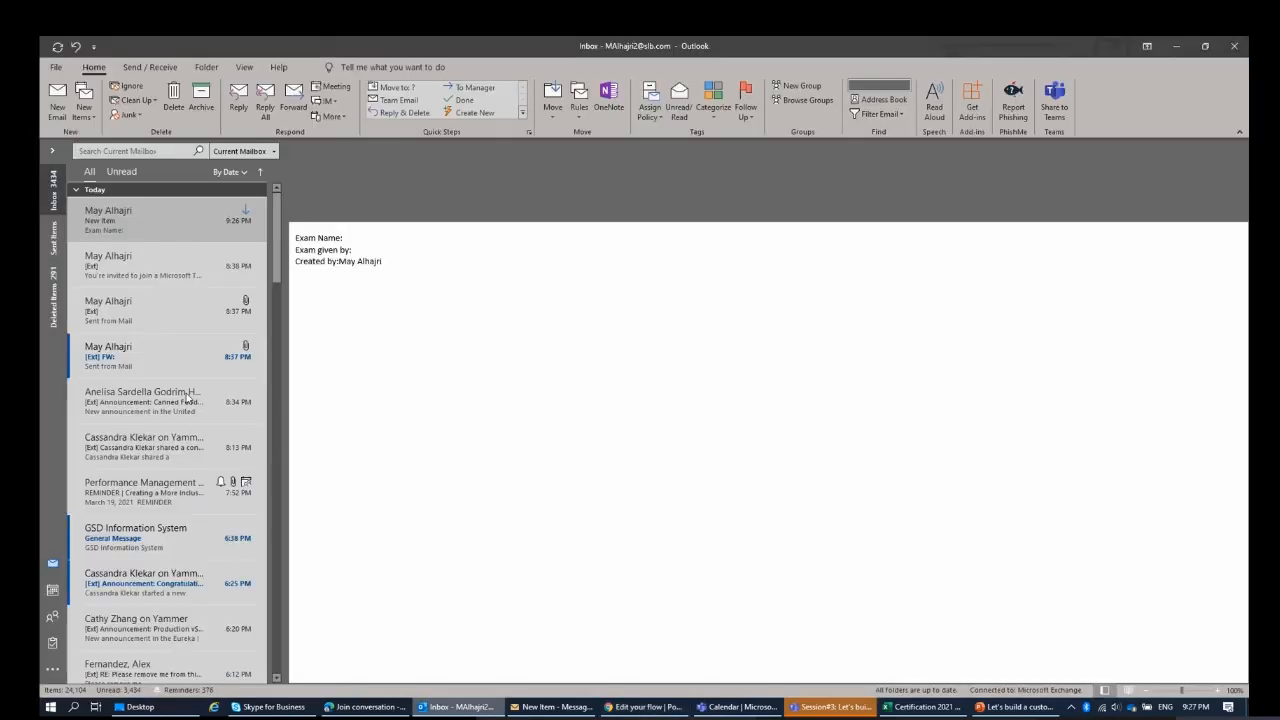
{"action": "left_click", "coordinate": [455, 707]}
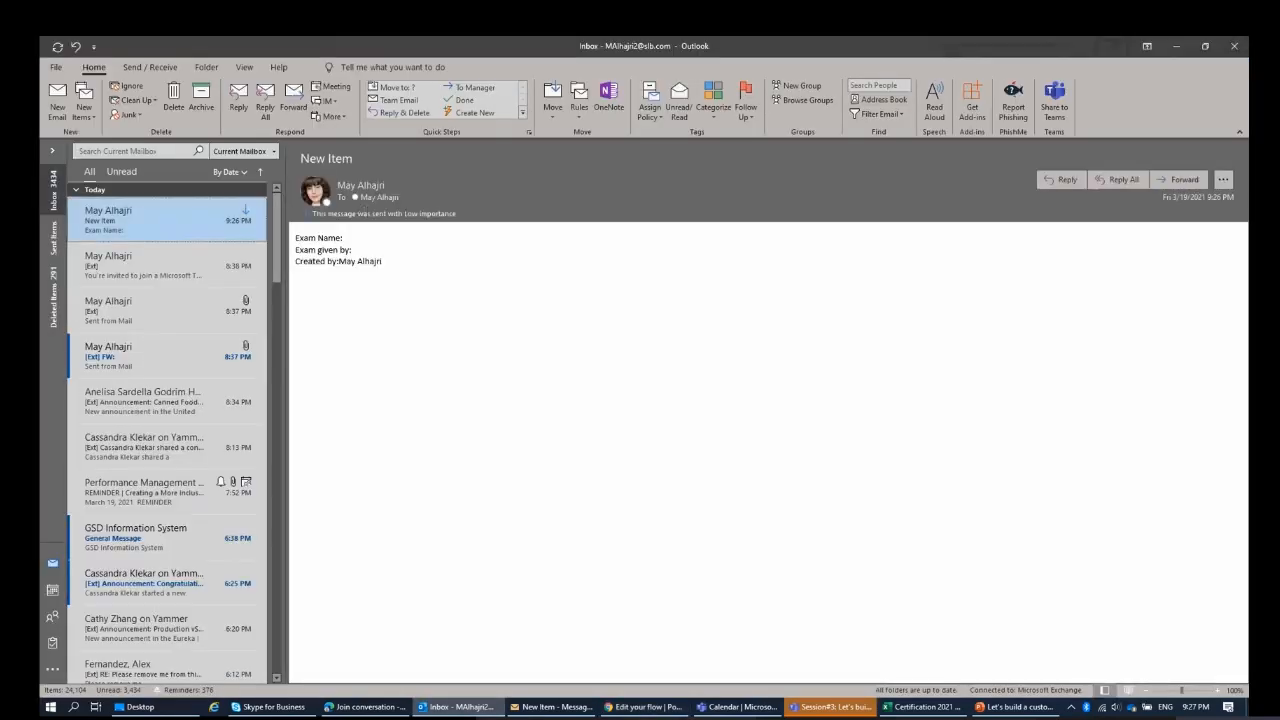
{"action": "left_click", "coordinate": [1177, 48]}
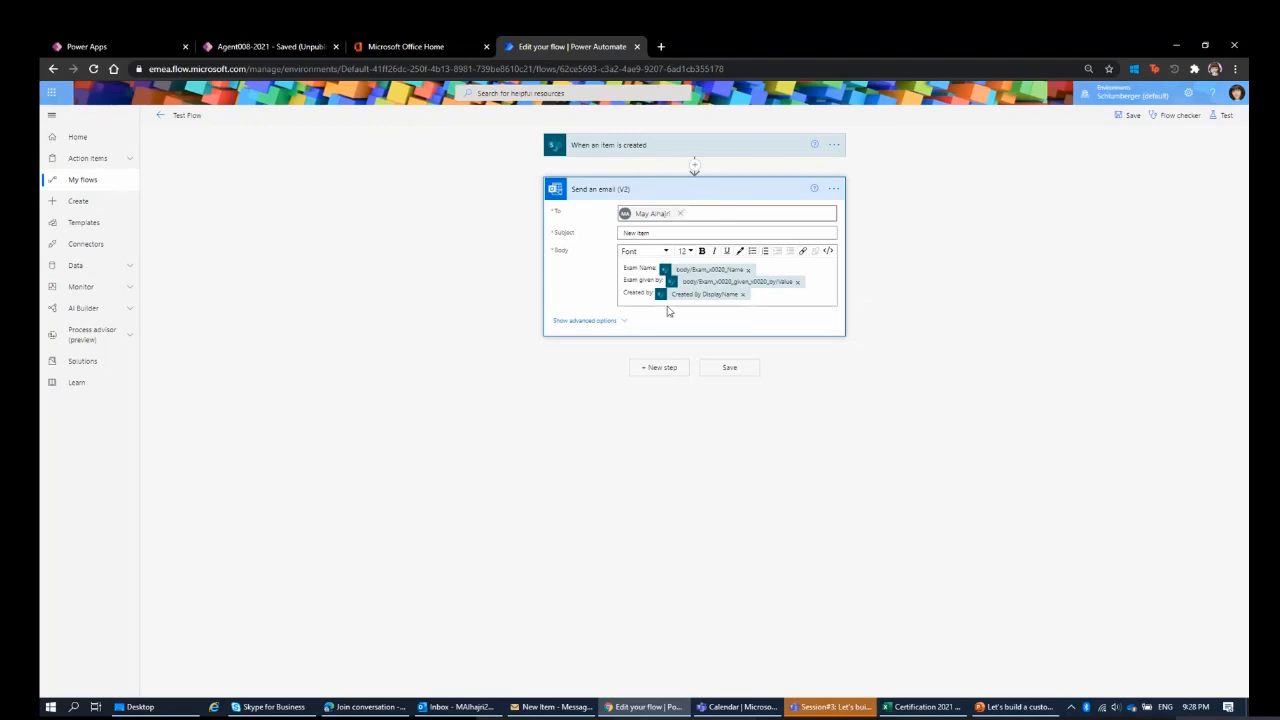
Show the advanced options of the Send an email (V2) action, and delete that action from the flow.
{"action": "left_click", "coordinate": [612, 322]}
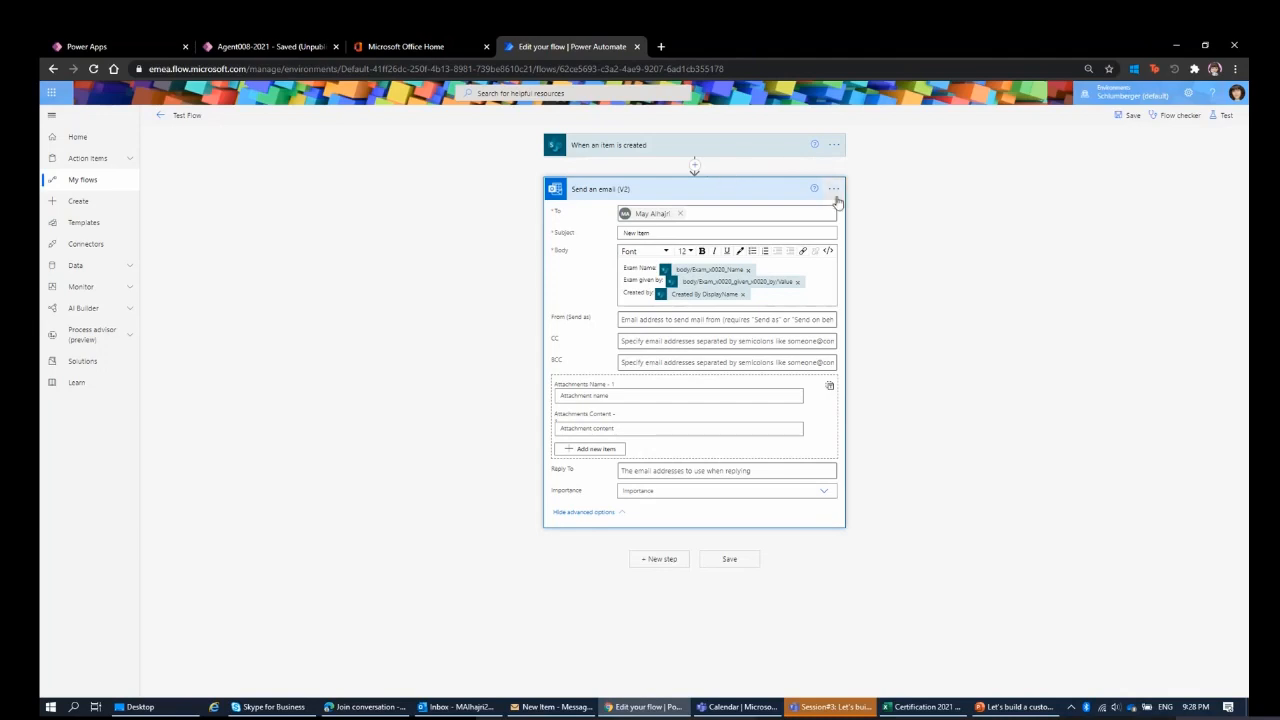
{"action": "left_click", "coordinate": [835, 190]}
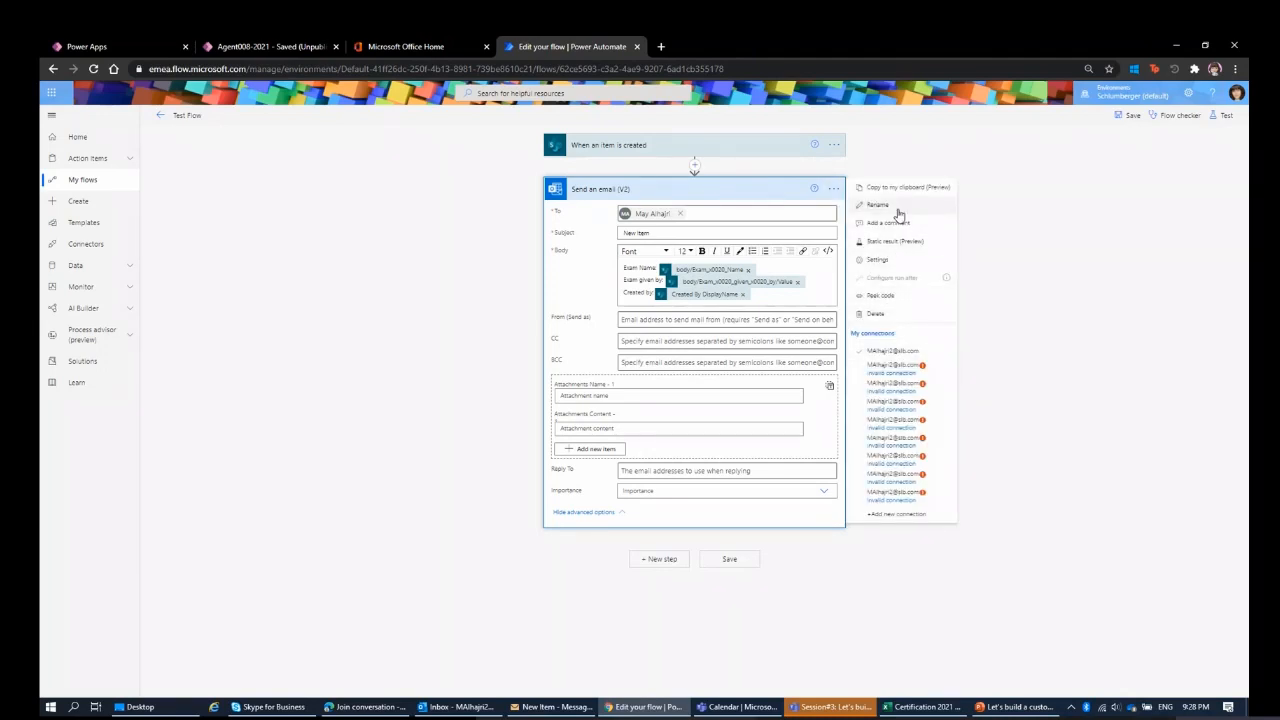
{"action": "left_click", "coordinate": [913, 314]}
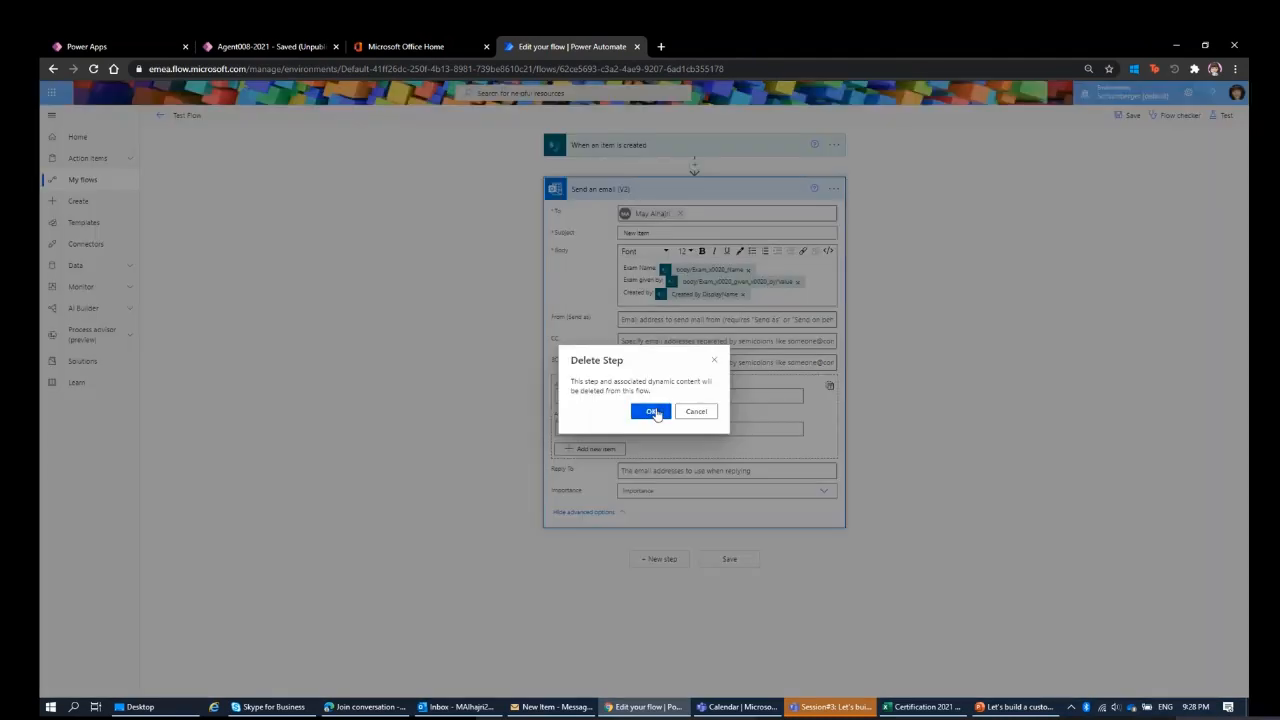
{"action": "left_click", "coordinate": [651, 411]}
Add the Mail connector's Send an email notification (V3) action after the When an item is created trigger.
{"action": "left_click", "coordinate": [662, 192]}
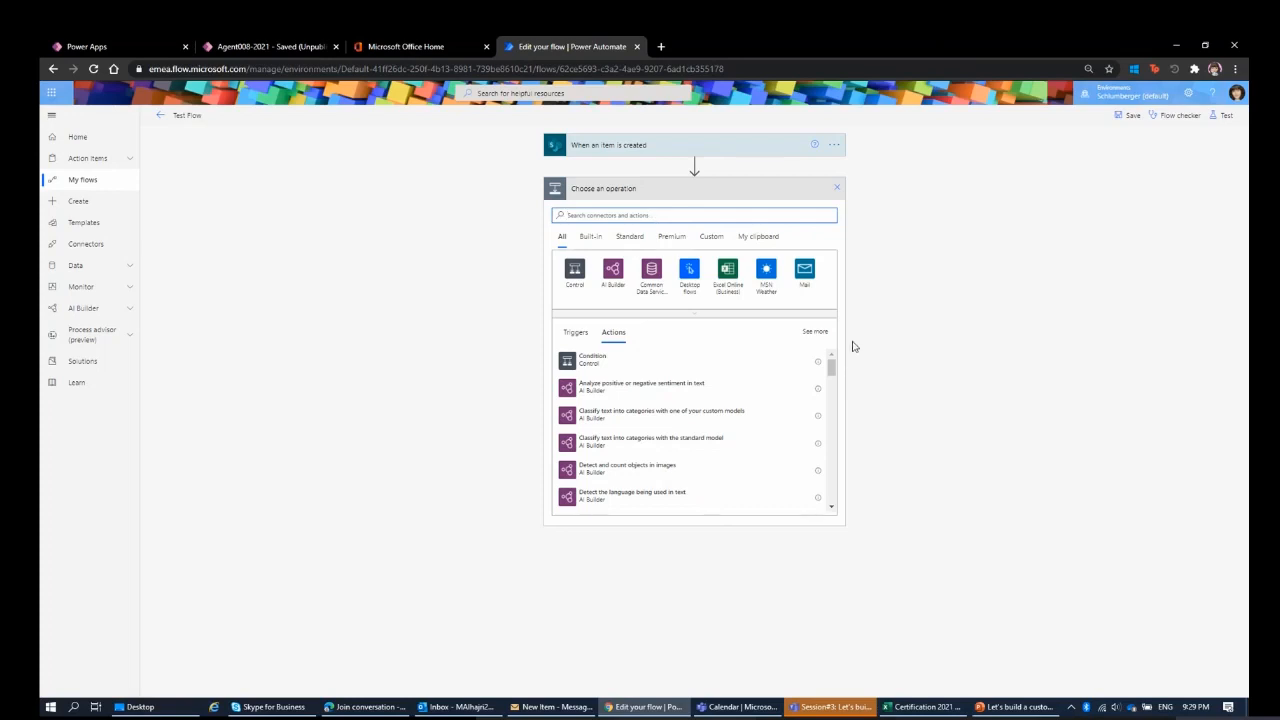
{"action": "left_click", "coordinate": [804, 272]}
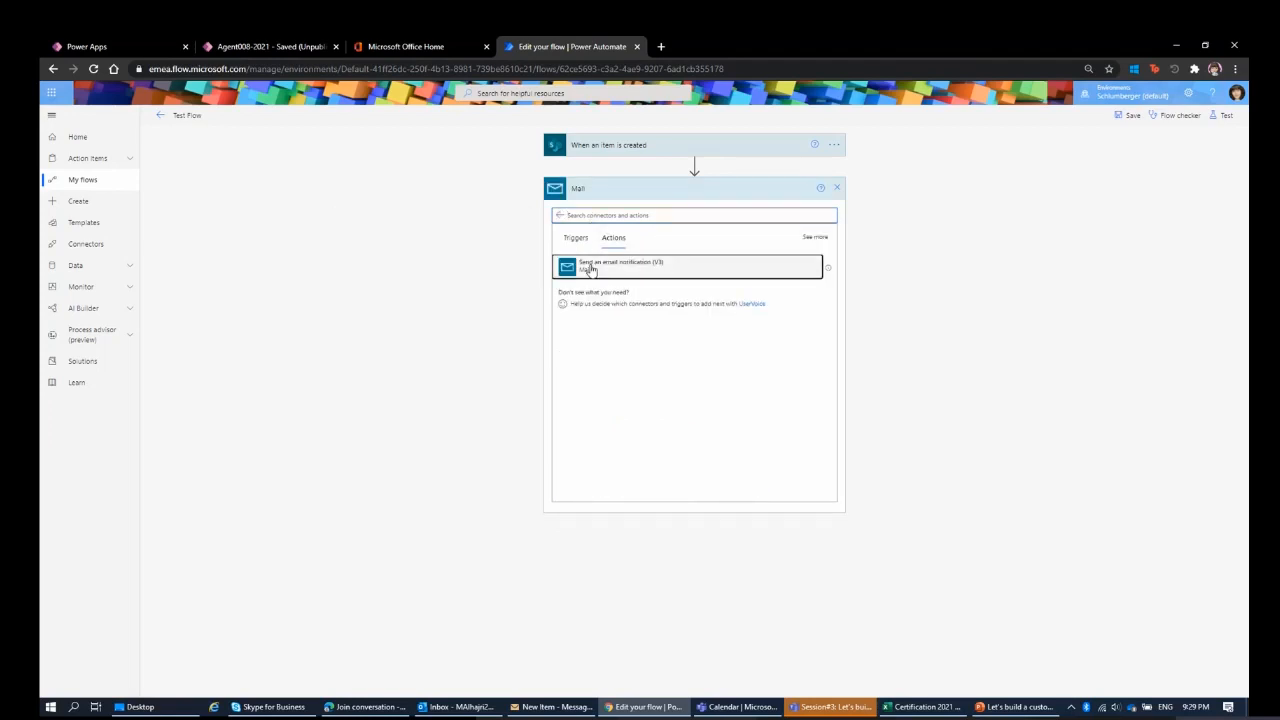
{"action": "left_click", "coordinate": [590, 272]}
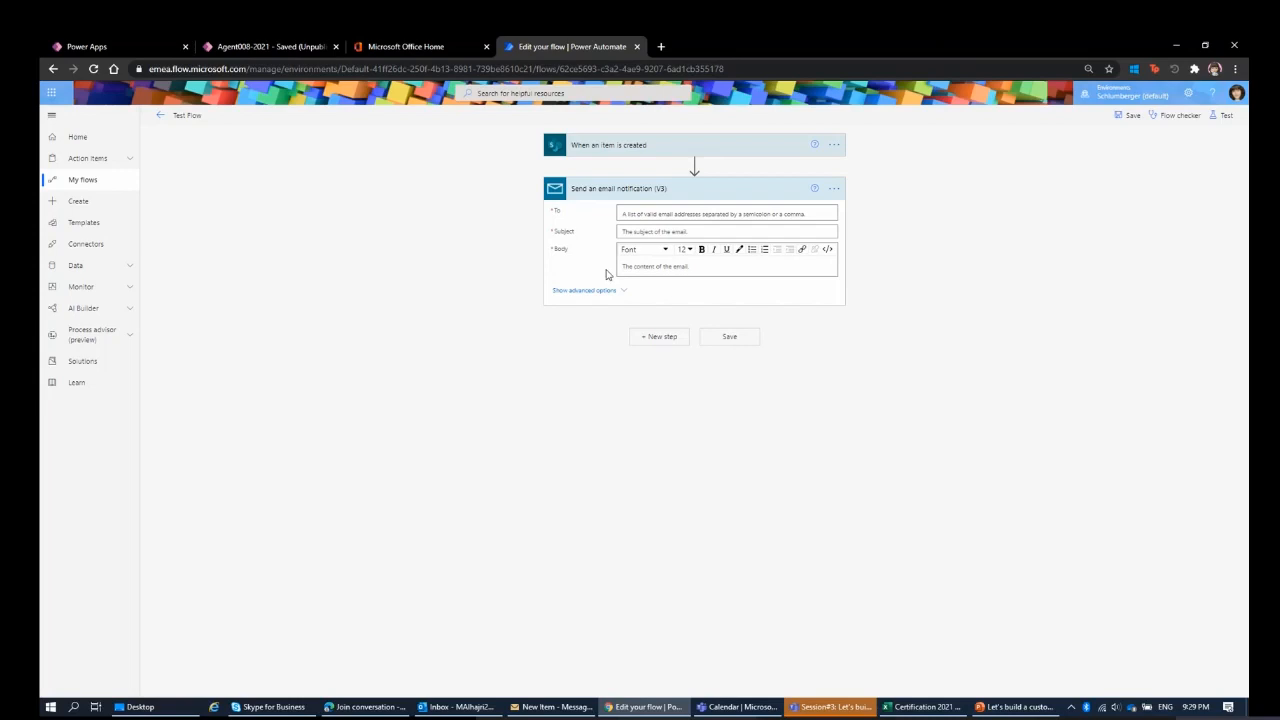
Set the email notification's recipient to the trigger's Created By Email dynamic value.
{"action": "left_click", "coordinate": [668, 216]}
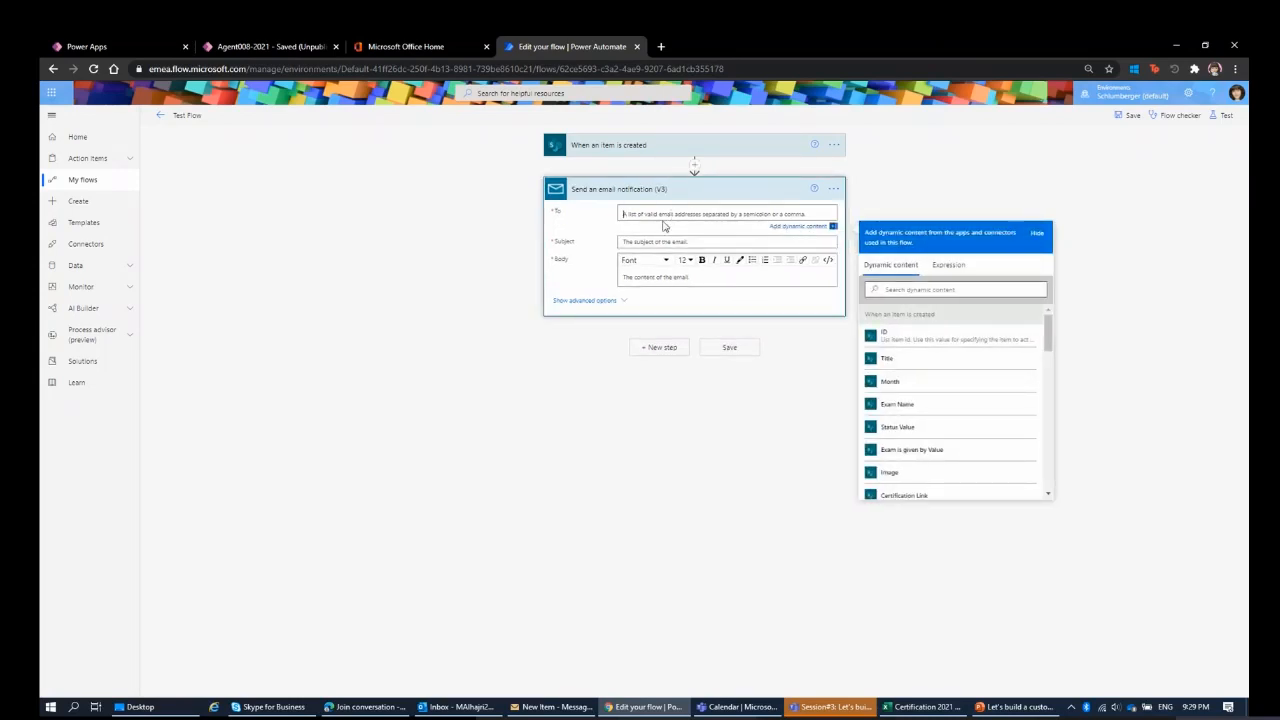
{"action": "left_click", "coordinate": [652, 150]}
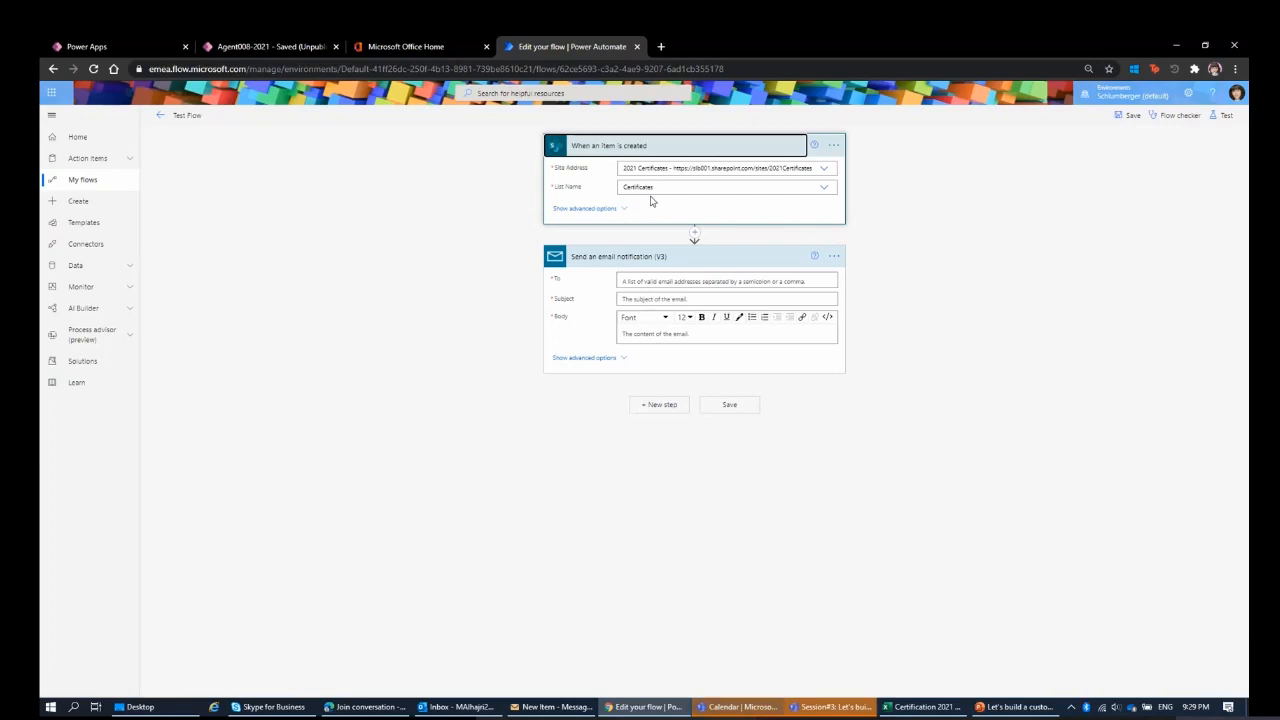
{"action": "left_click", "coordinate": [652, 281]}
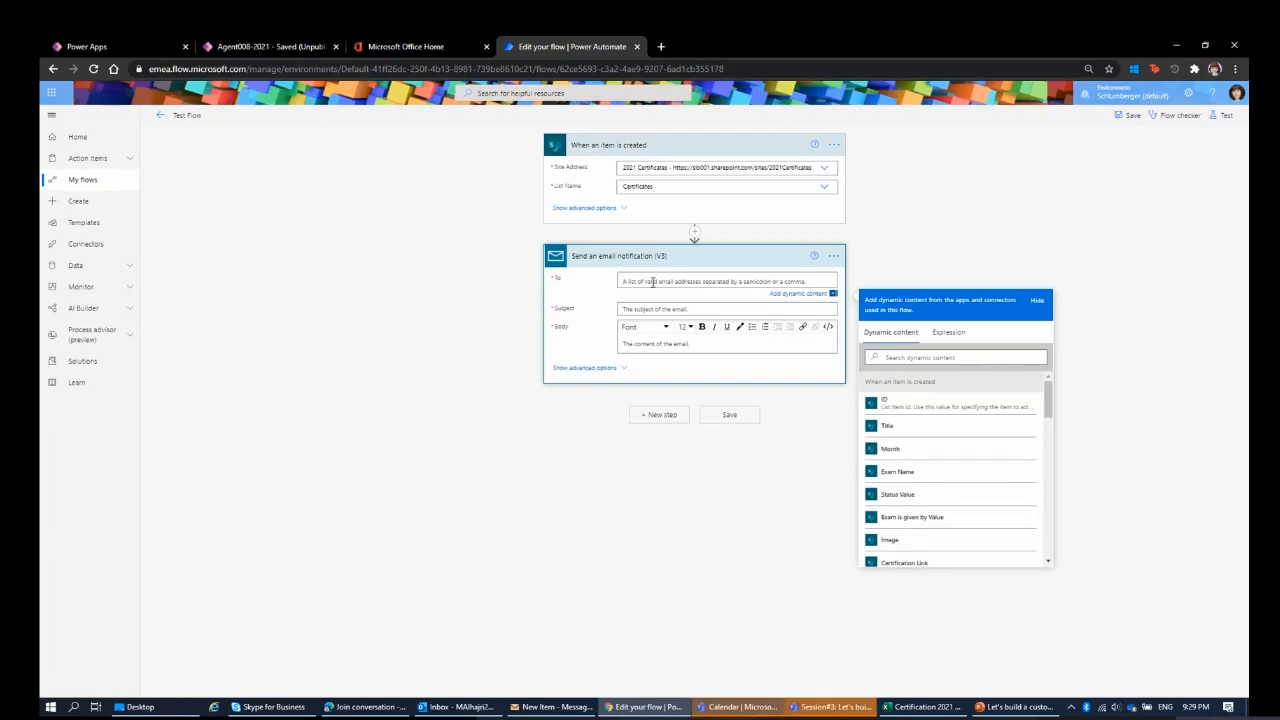
{"action": "scroll", "coordinate": [1006, 437], "scroll_direction": "down", "scroll_amount": 3}
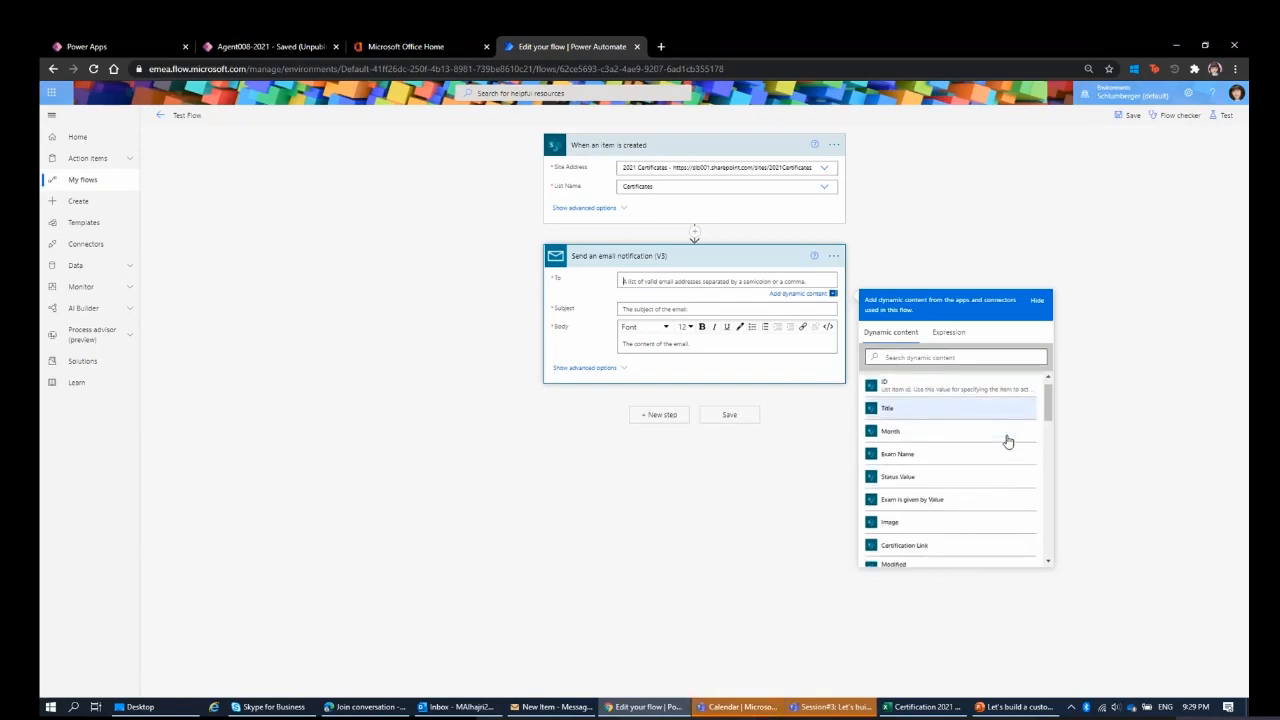
{"action": "scroll", "coordinate": [1008, 441], "scroll_direction": "down", "scroll_amount": 2}
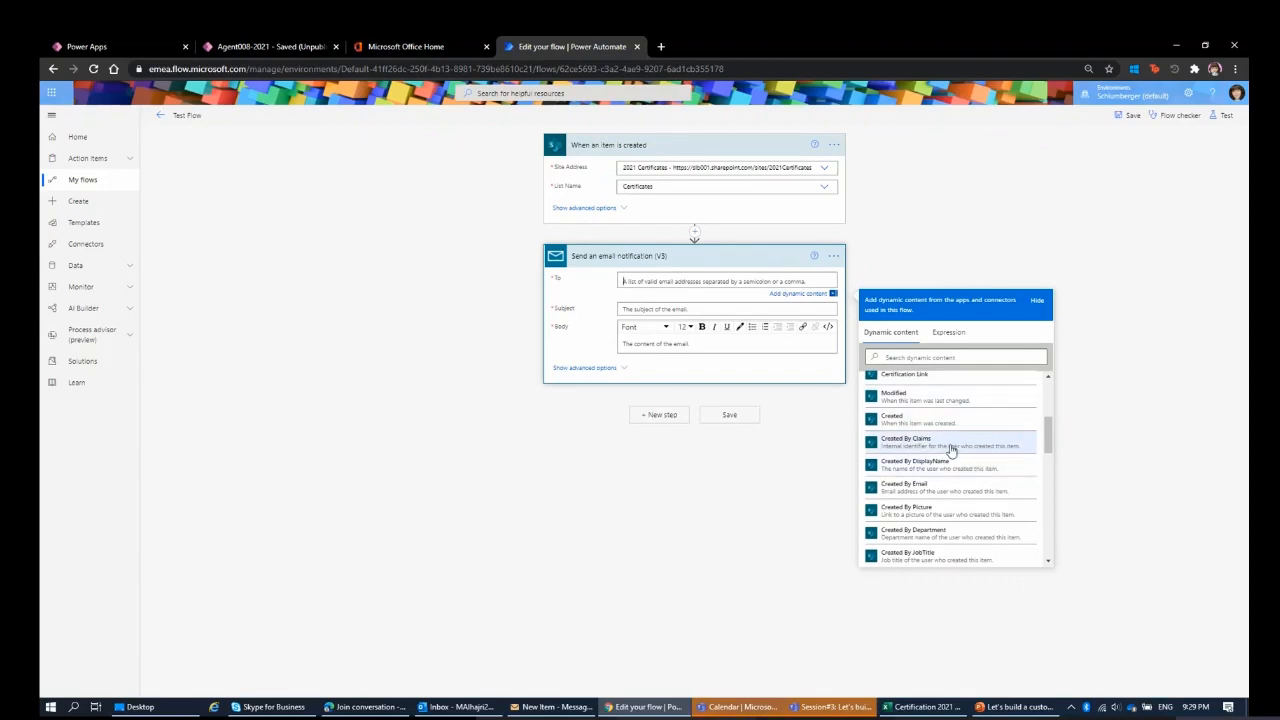
{"action": "left_click", "coordinate": [978, 490]}
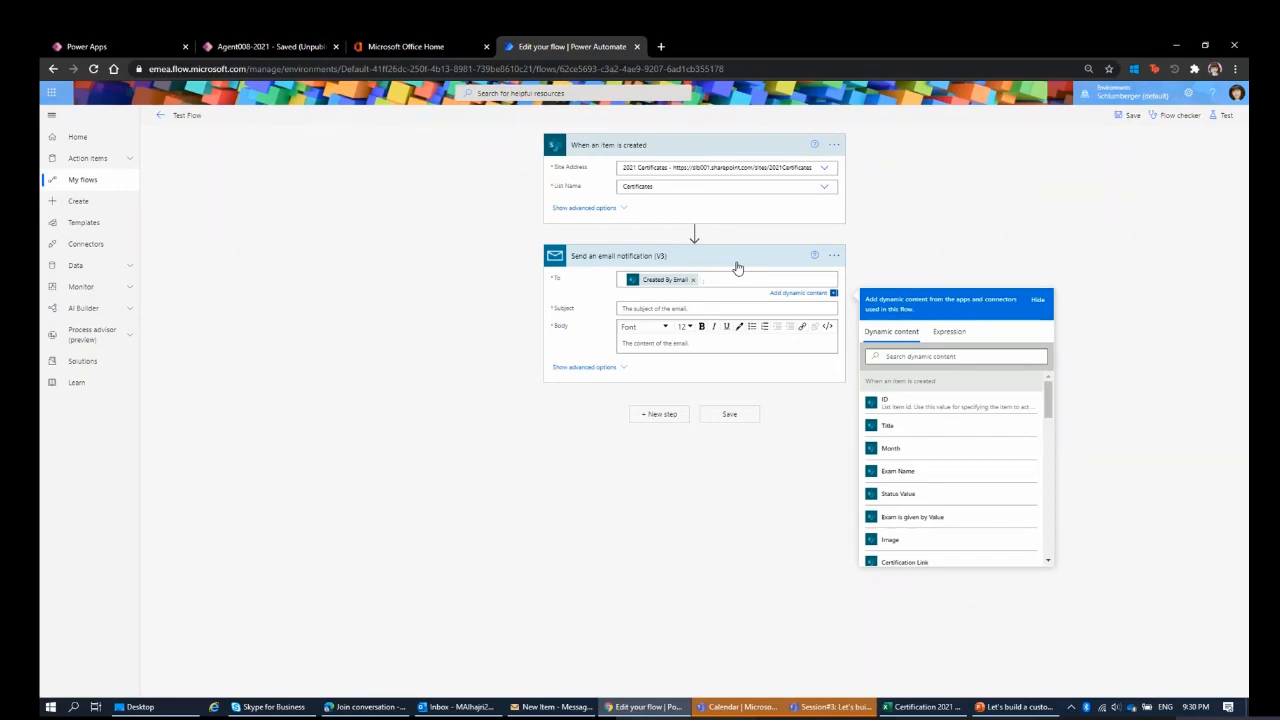
Enter Test as both the subject and the body of the email notification, and save the flow.
{"action": "left_click", "coordinate": [682, 347]}
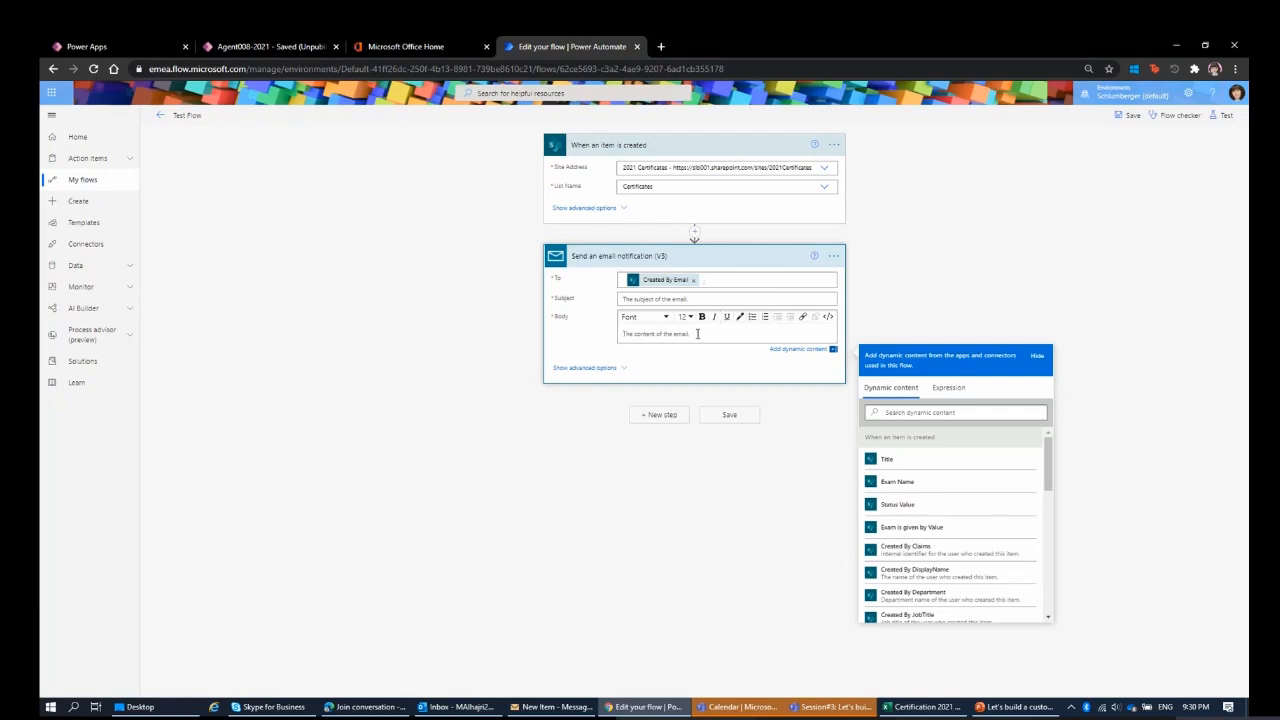
{"action": "left_click", "coordinate": [732, 302]}
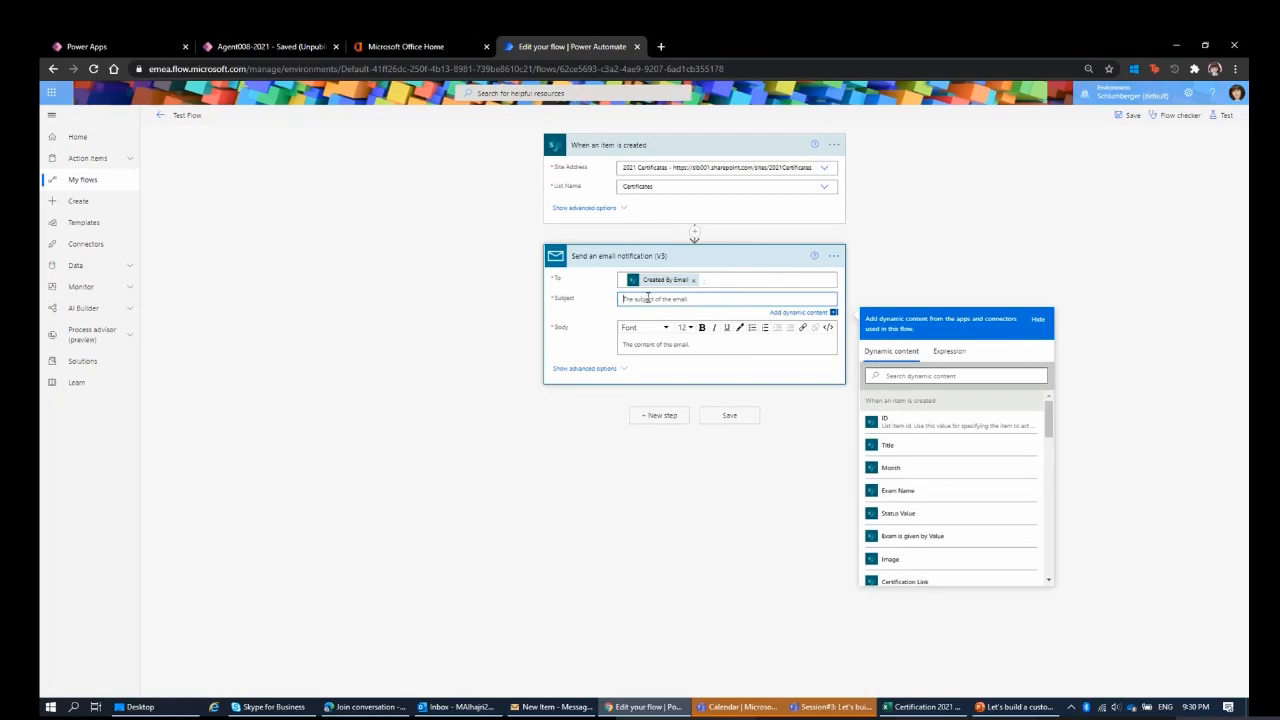
{"action": "type", "text": "Test"}
{"action": "left_click", "coordinate": [672, 344]}
{"action": "type", "text": "Test"}
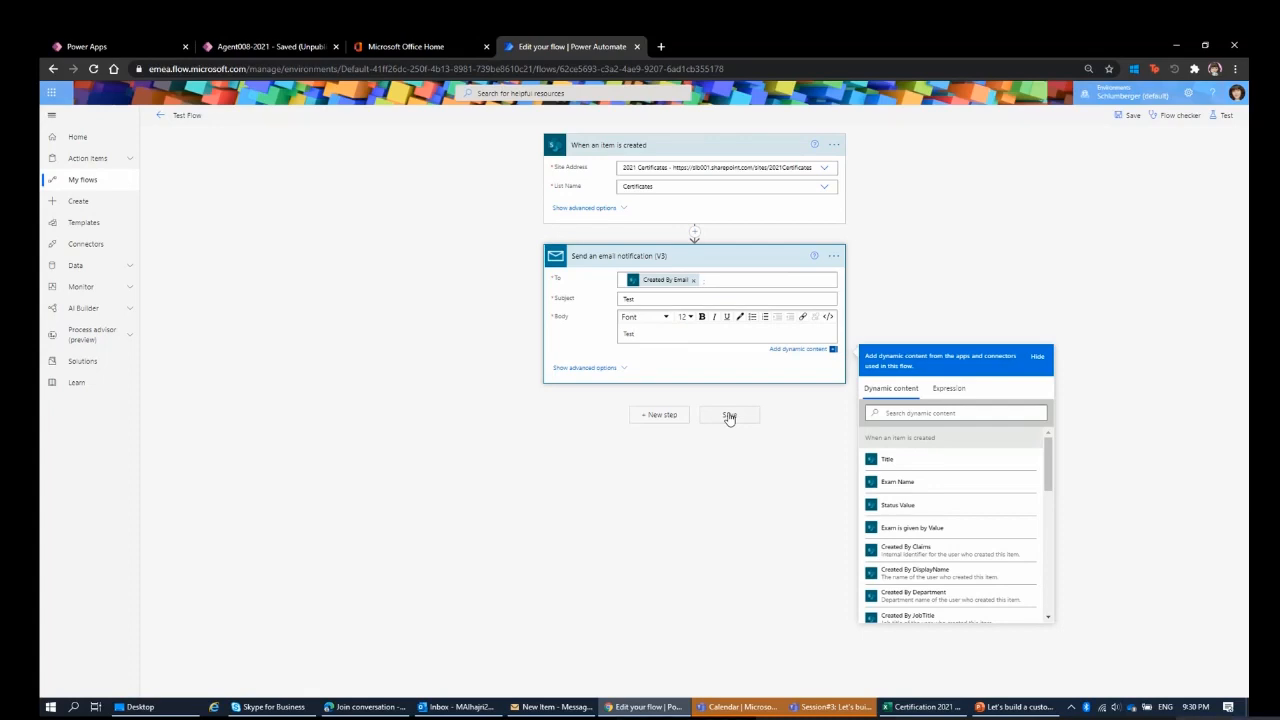
{"action": "left_click", "coordinate": [588, 469]}
{"action": "left_click", "coordinate": [1131, 116]}
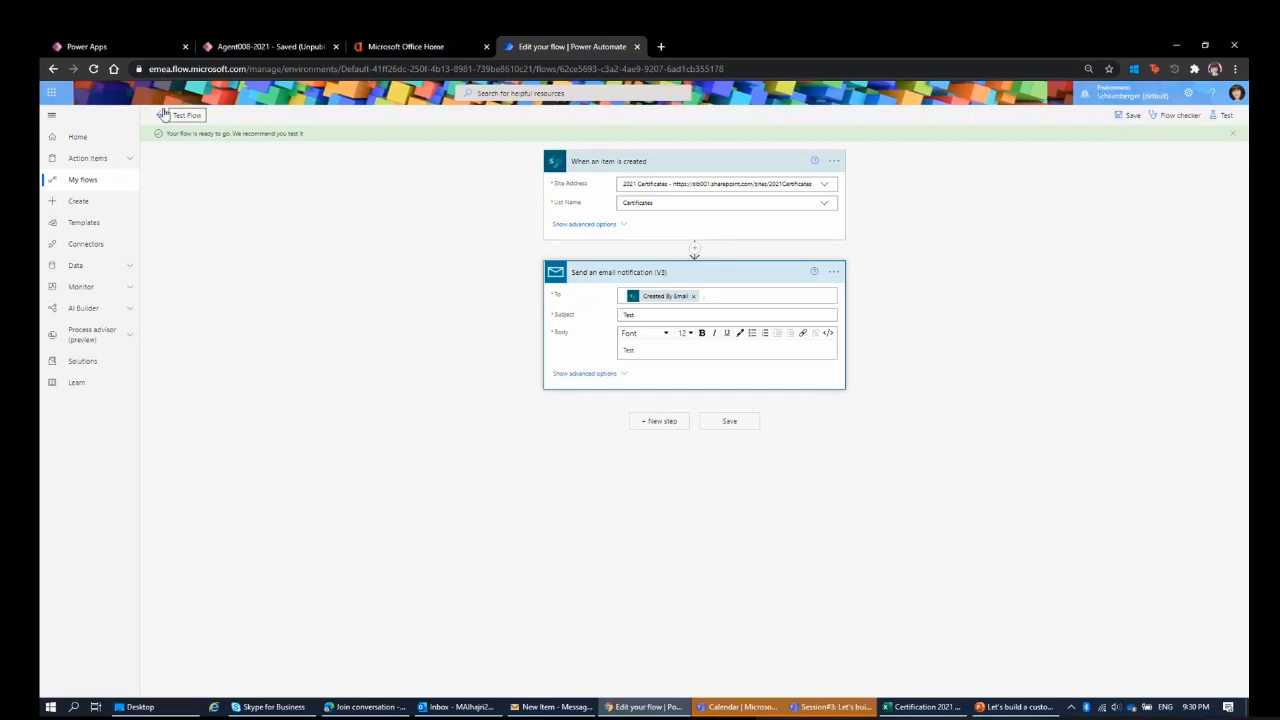
Test the flow automatically with the recently used trigger, choosing the previous succeeded run.
{"action": "left_click", "coordinate": [1222, 115]}
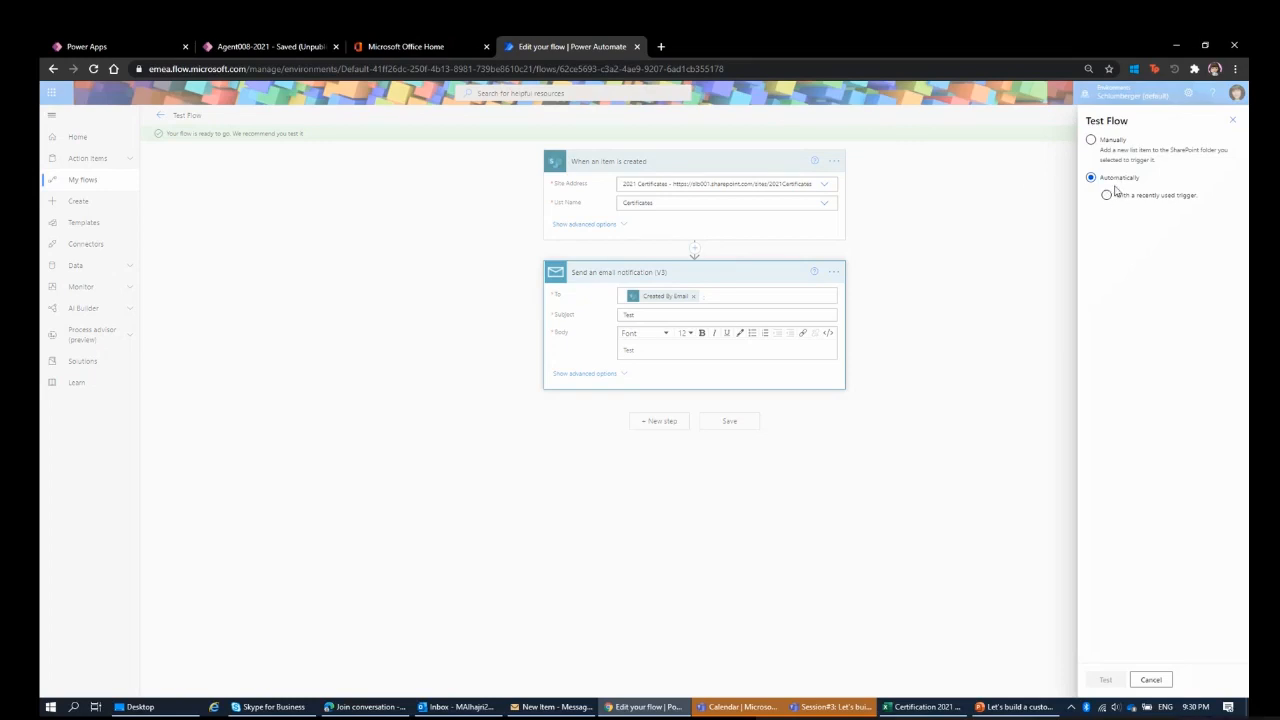
{"action": "left_click", "coordinate": [1233, 120]}
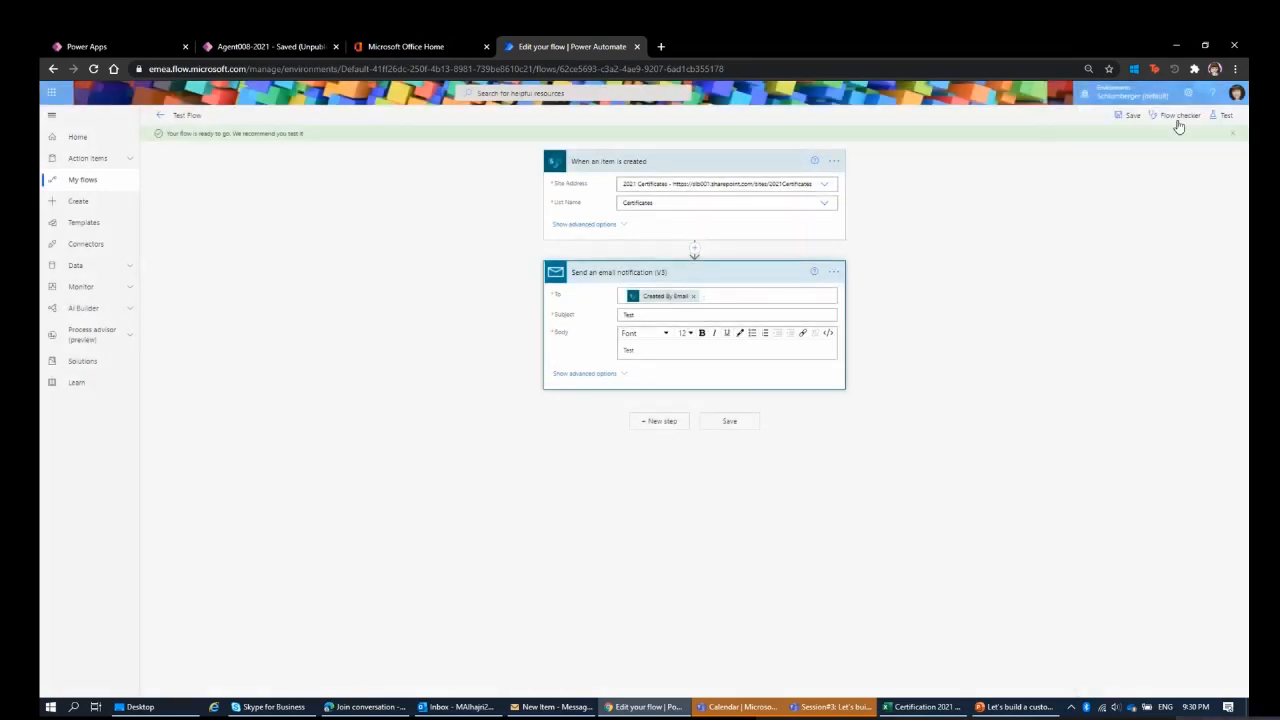
{"action": "left_click", "coordinate": [1228, 117]}
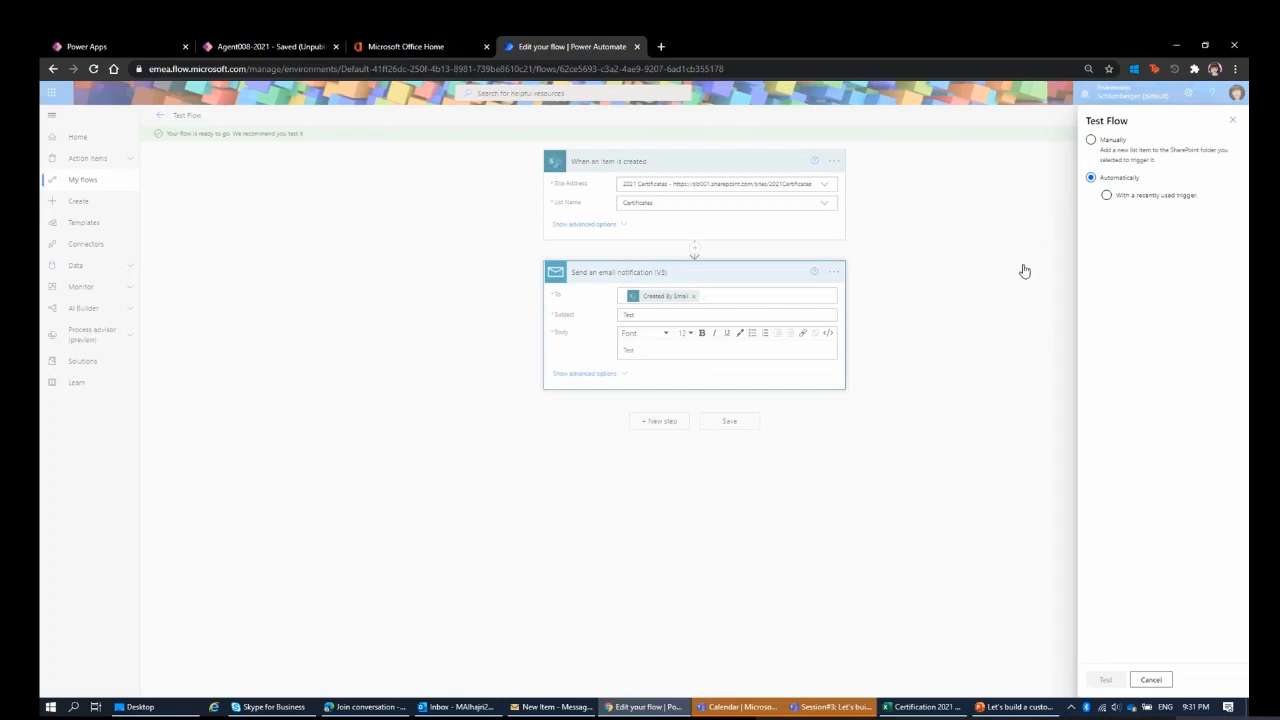
{"action": "left_click", "coordinate": [1144, 197]}
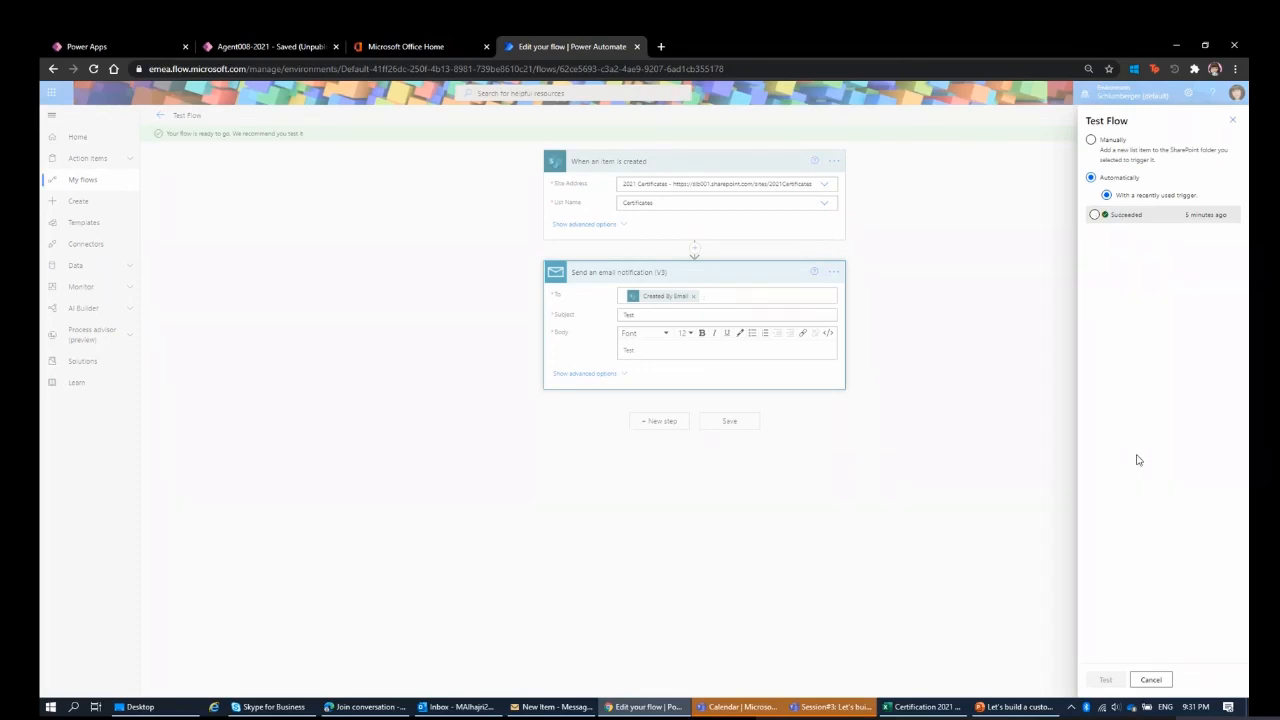
{"action": "left_click", "coordinate": [1165, 219]}
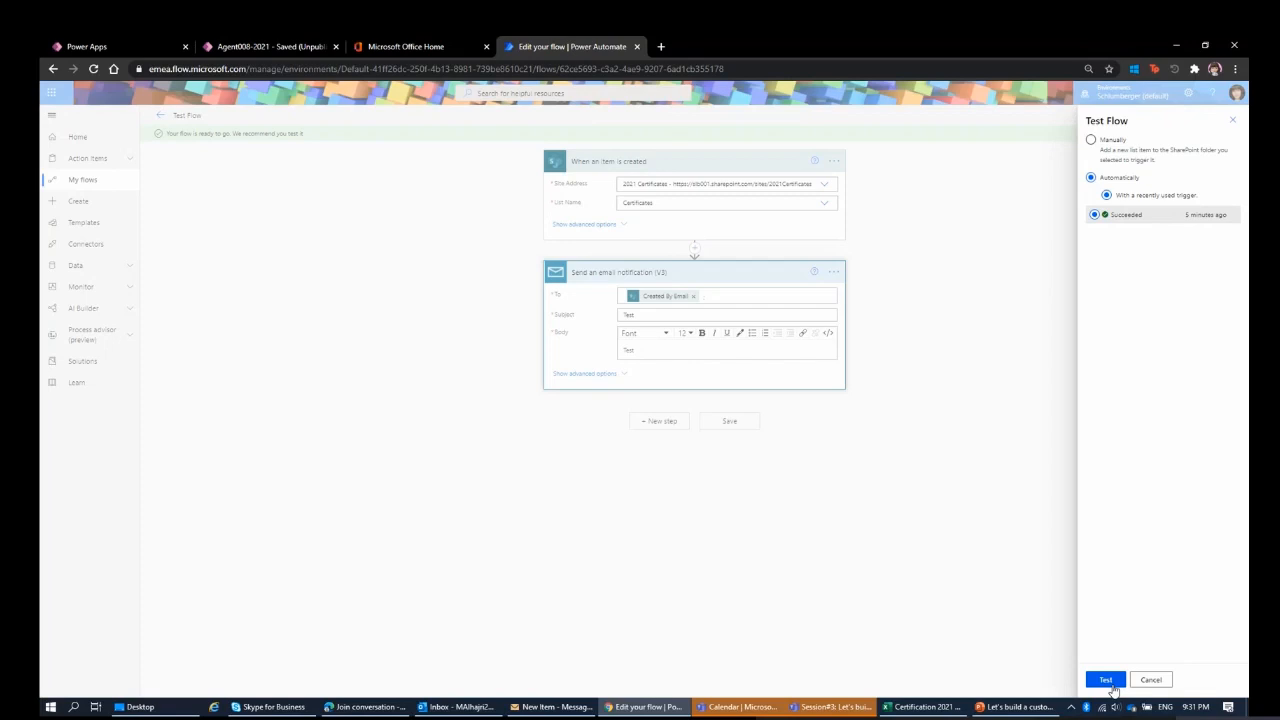
{"action": "left_click", "coordinate": [1106, 680]}
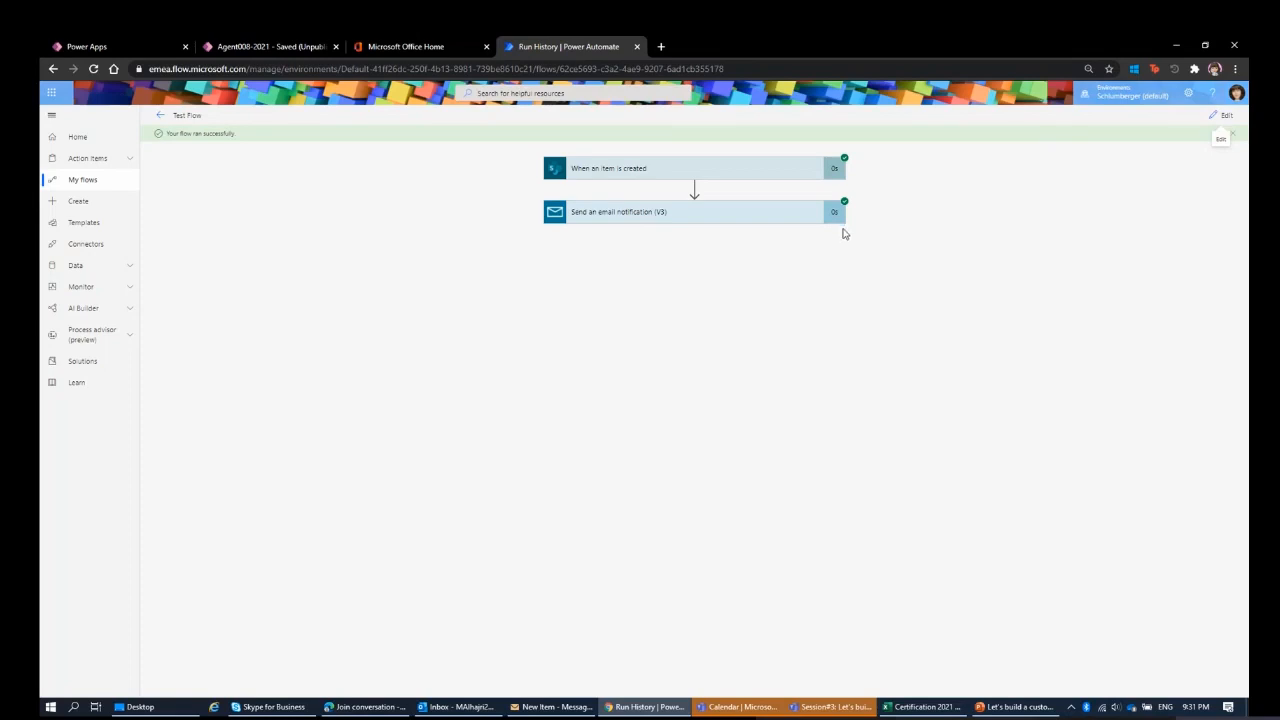
Switch to Outlook, open the [Ext] Test email and examine its sender line.
{"action": "left_click", "coordinate": [458, 708]}
{"action": "left_click", "coordinate": [187, 208]}
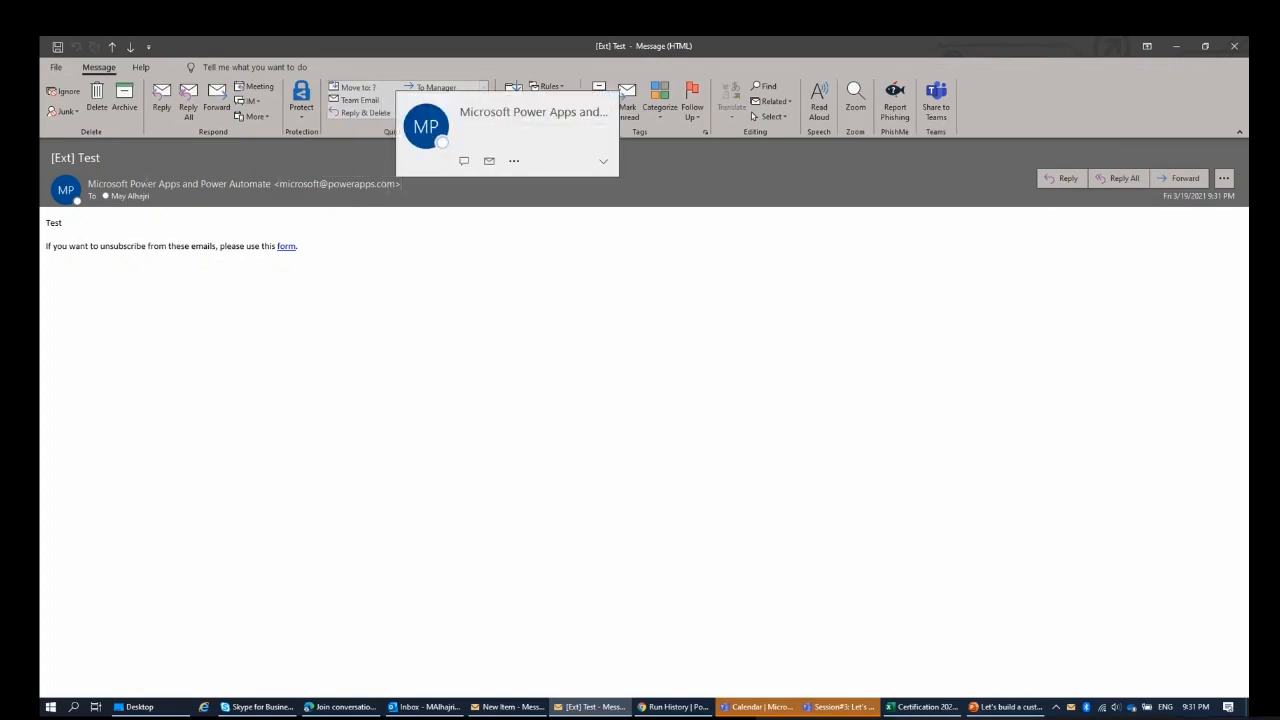
{"action": "left_click_drag", "start_coordinate": [399, 186], "coordinate": [96, 196]}
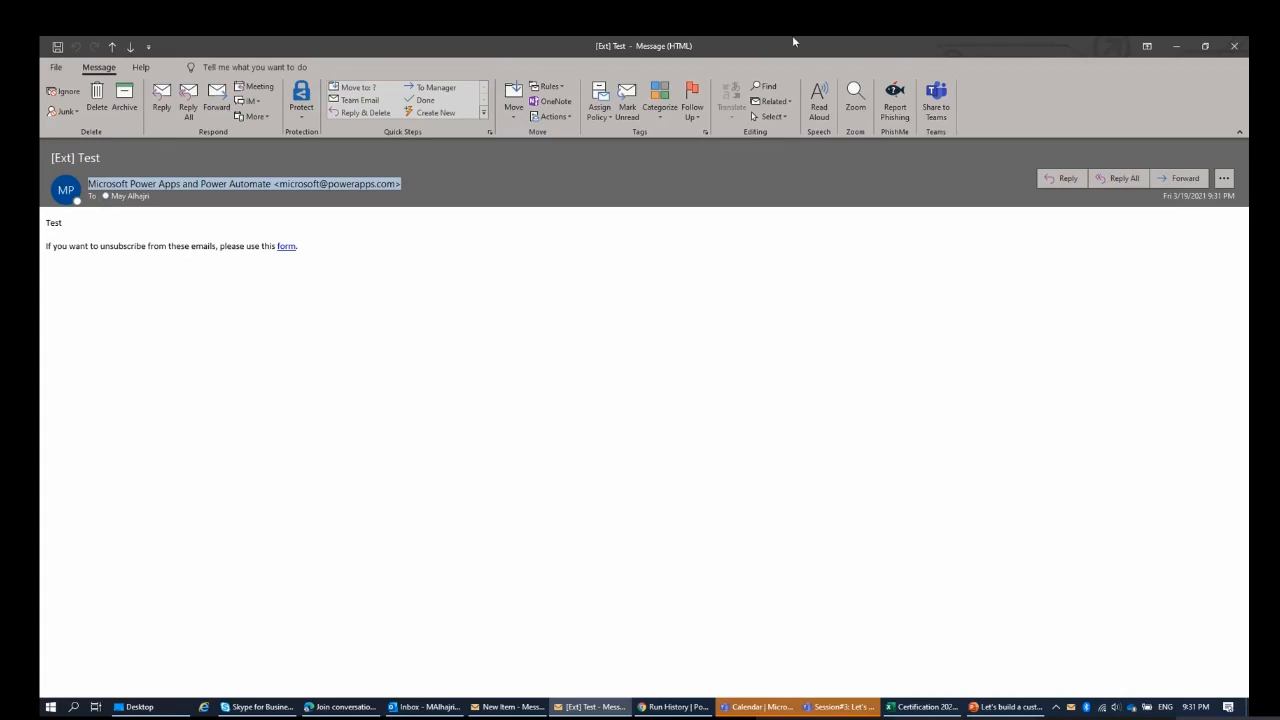
{"action": "left_click", "coordinate": [1172, 50]}
Open the New Item email and compare its sender with that of the reopened [Ext] Test email.
{"action": "left_click", "coordinate": [166, 360]}
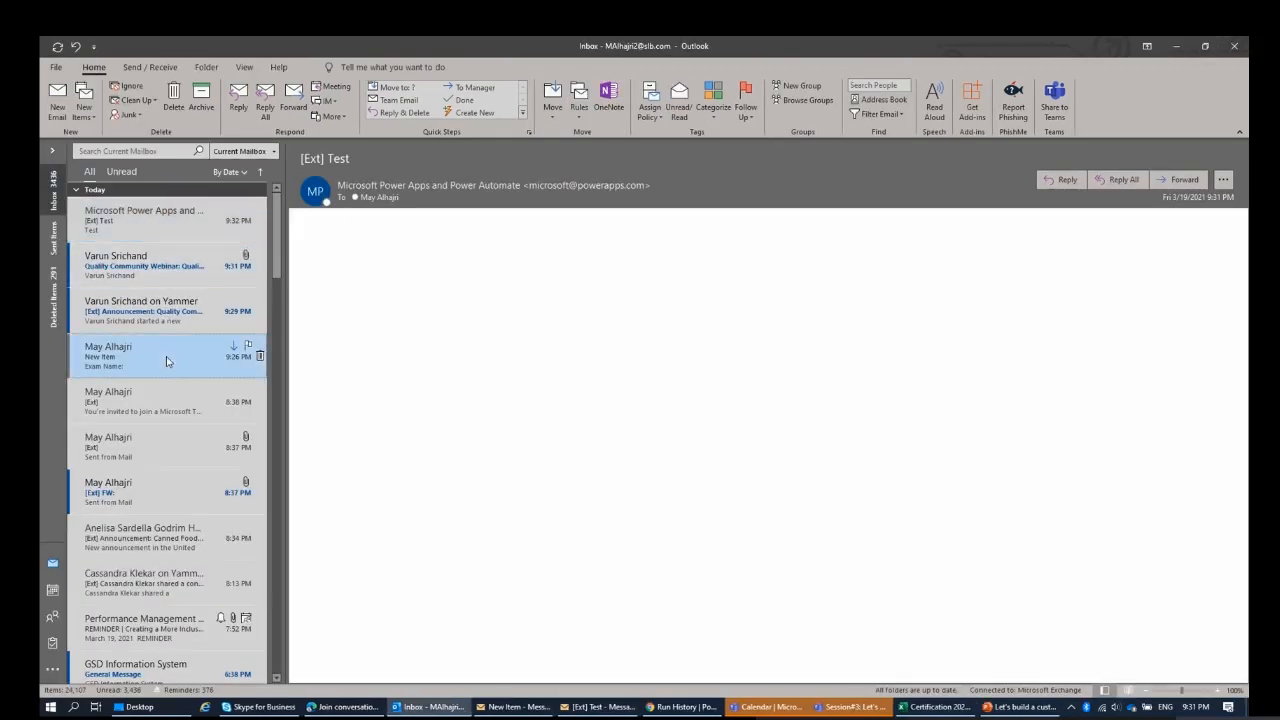
{"action": "double_click", "coordinate": [166, 360]}
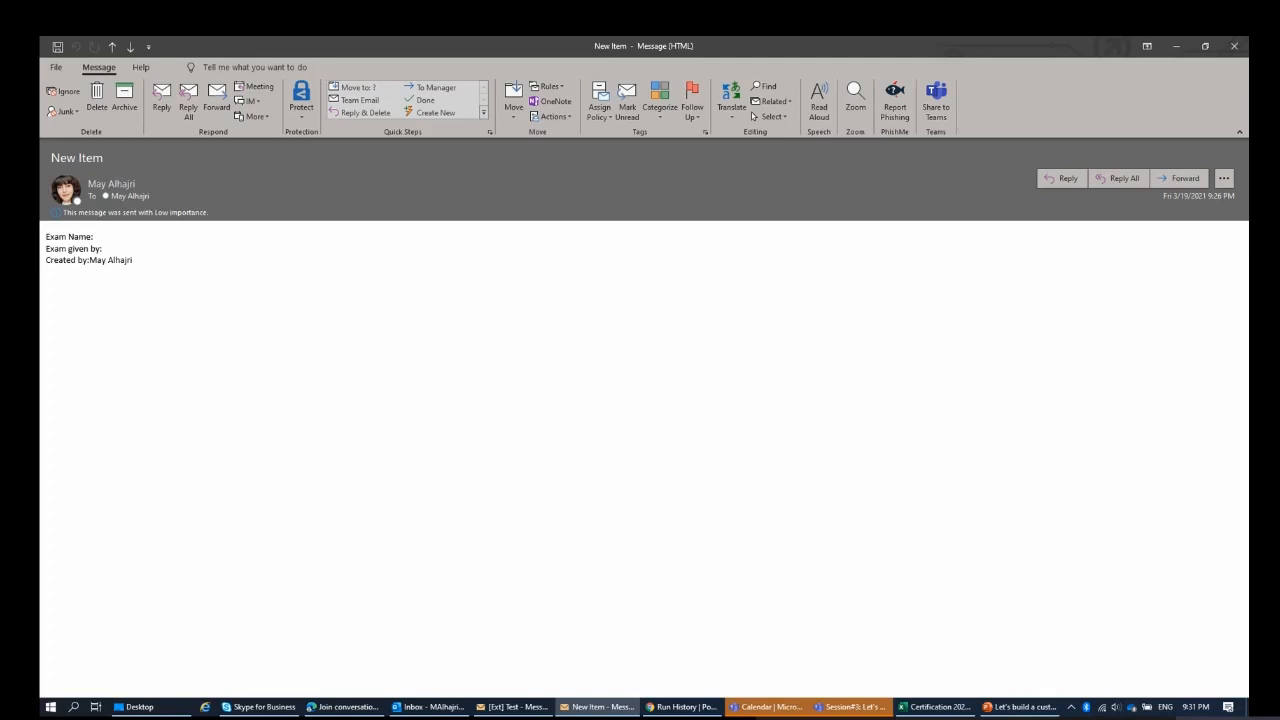
{"action": "left_click", "coordinate": [116, 184]}
{"action": "left_click", "coordinate": [1179, 55]}
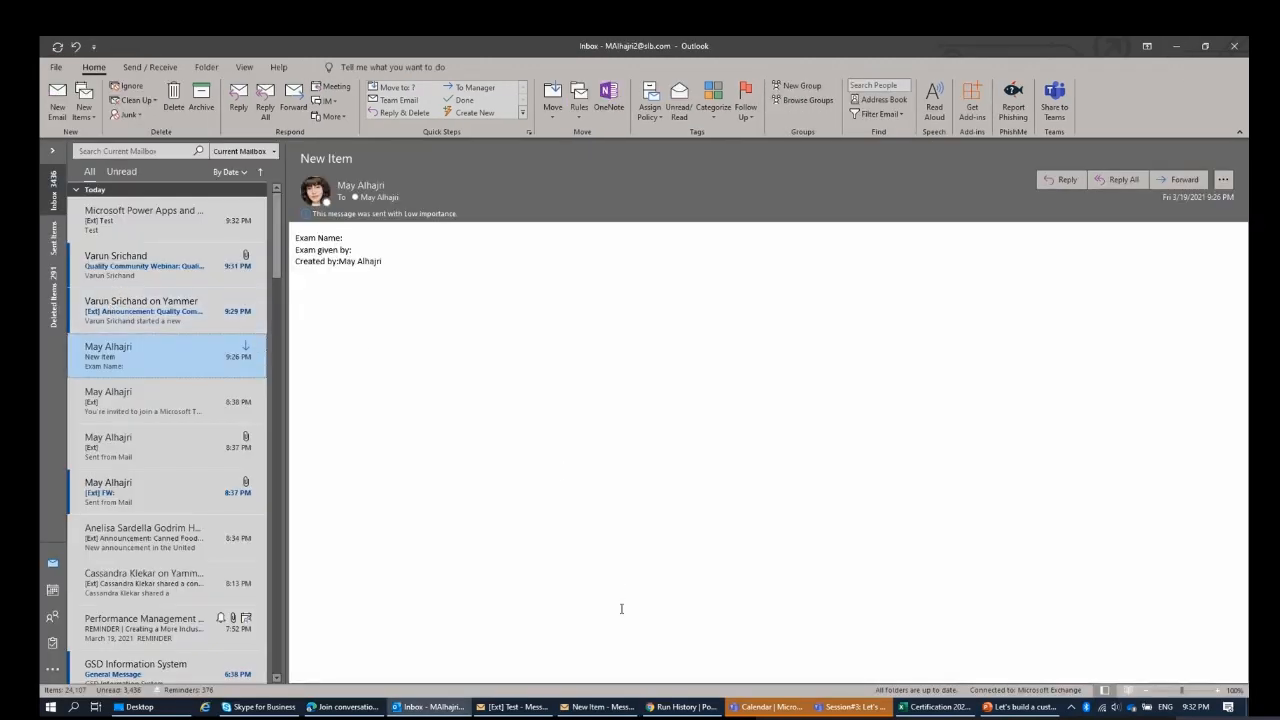
{"action": "double_click", "coordinate": [198, 222]}
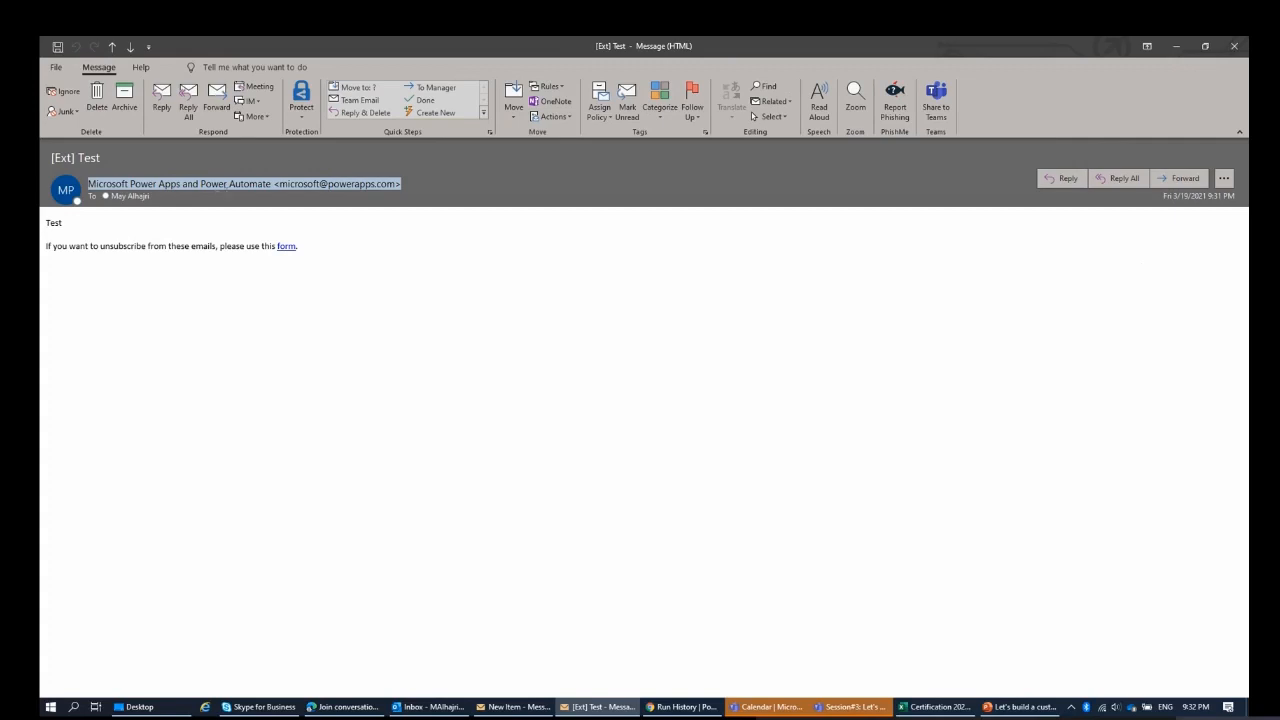
{"action": "mouse_move", "coordinate": [310, 190]}
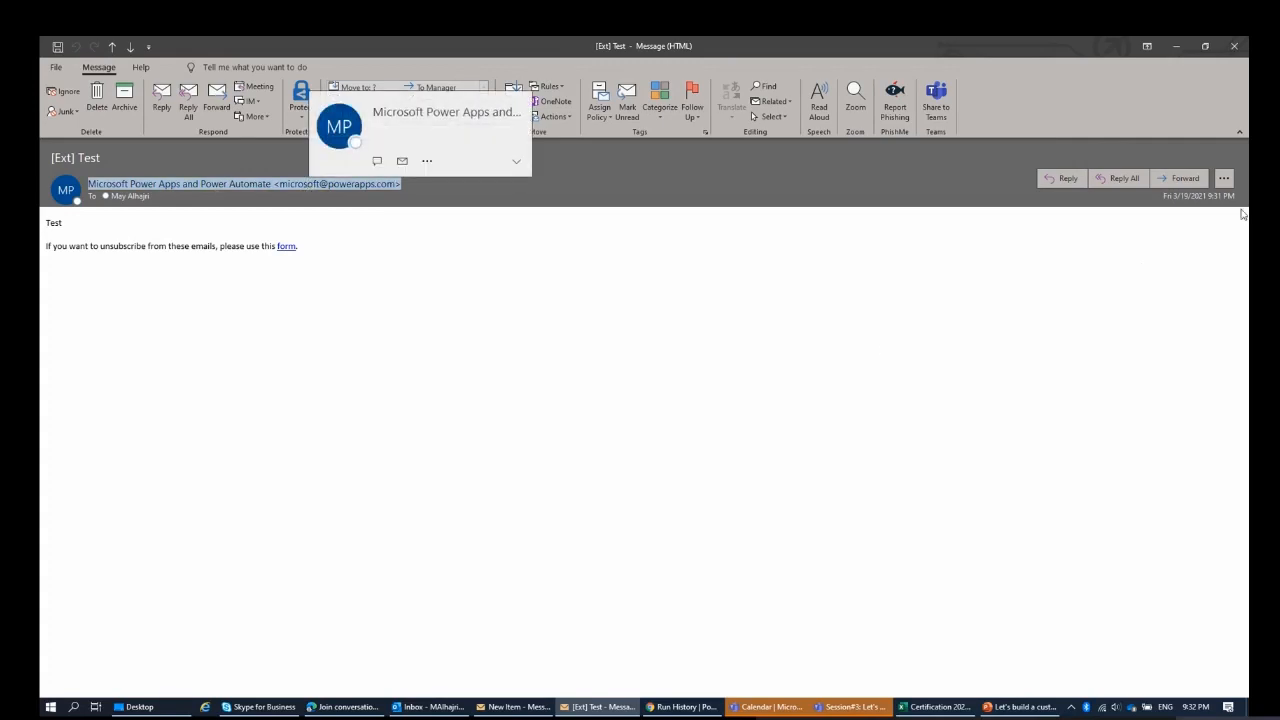
Minimise the Outlook windows, switch back to Power Automate and return to Test Flow's details page.
{"action": "left_click", "coordinate": [1175, 52]}
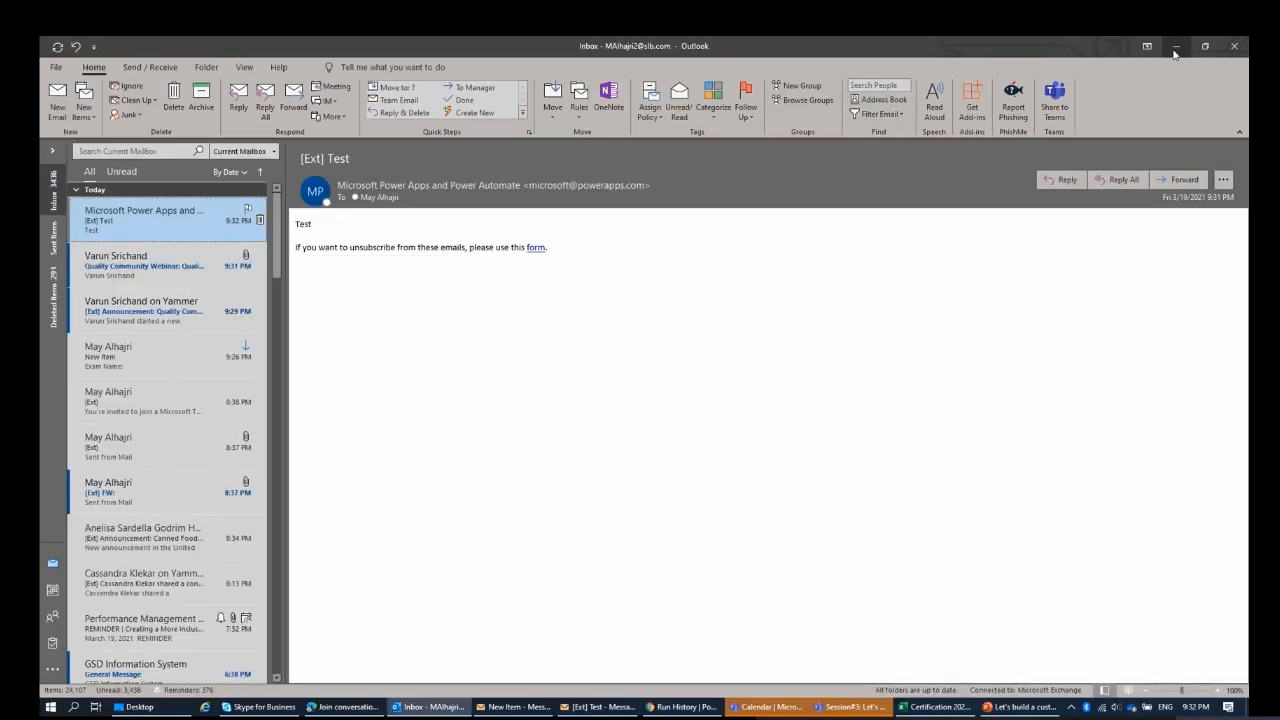
{"action": "left_click", "coordinate": [1175, 50]}
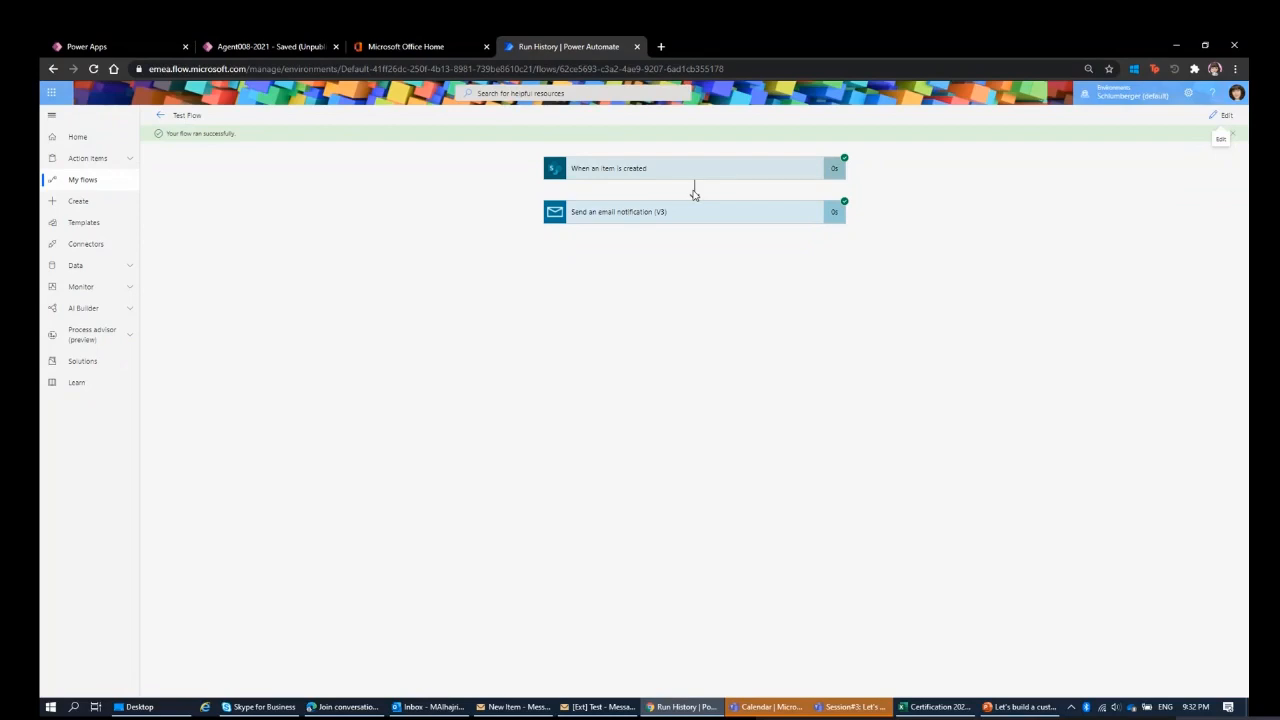
{"action": "left_click", "coordinate": [160, 116]}
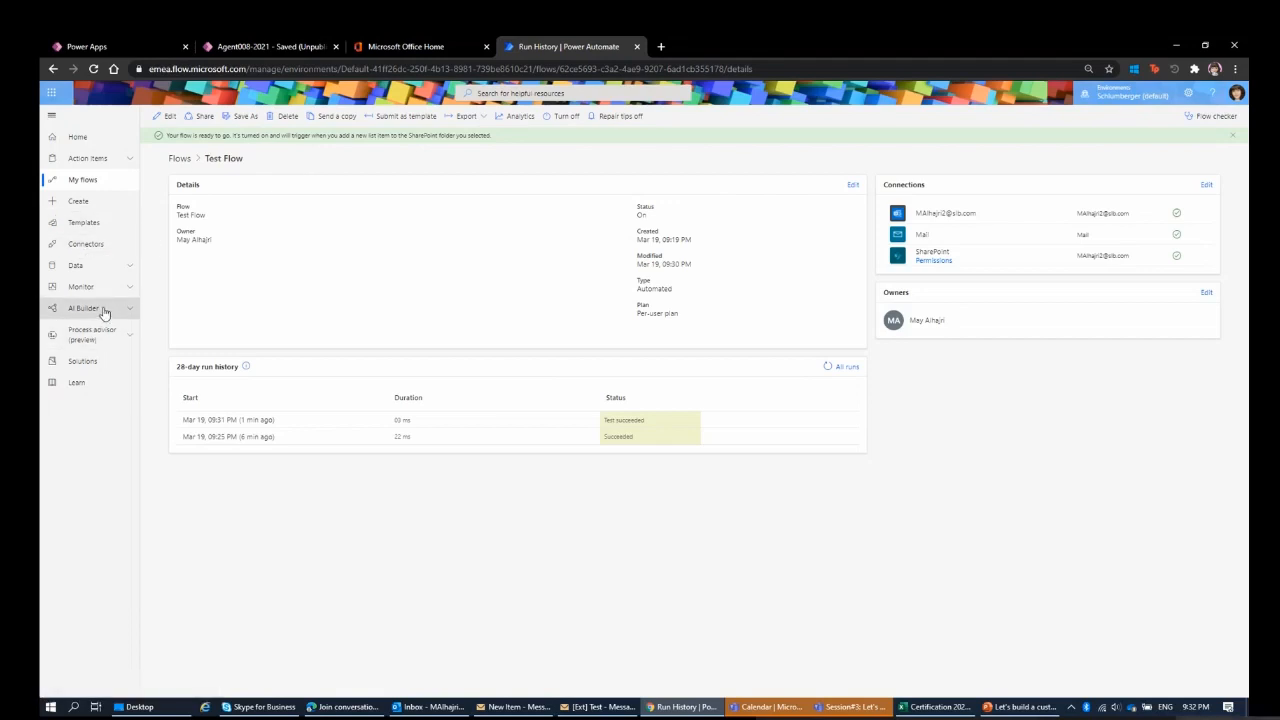
Start a blank automated cloud flow without naming it, using SharePoint's When an item is created trigger.
{"action": "left_click", "coordinate": [110, 207]}
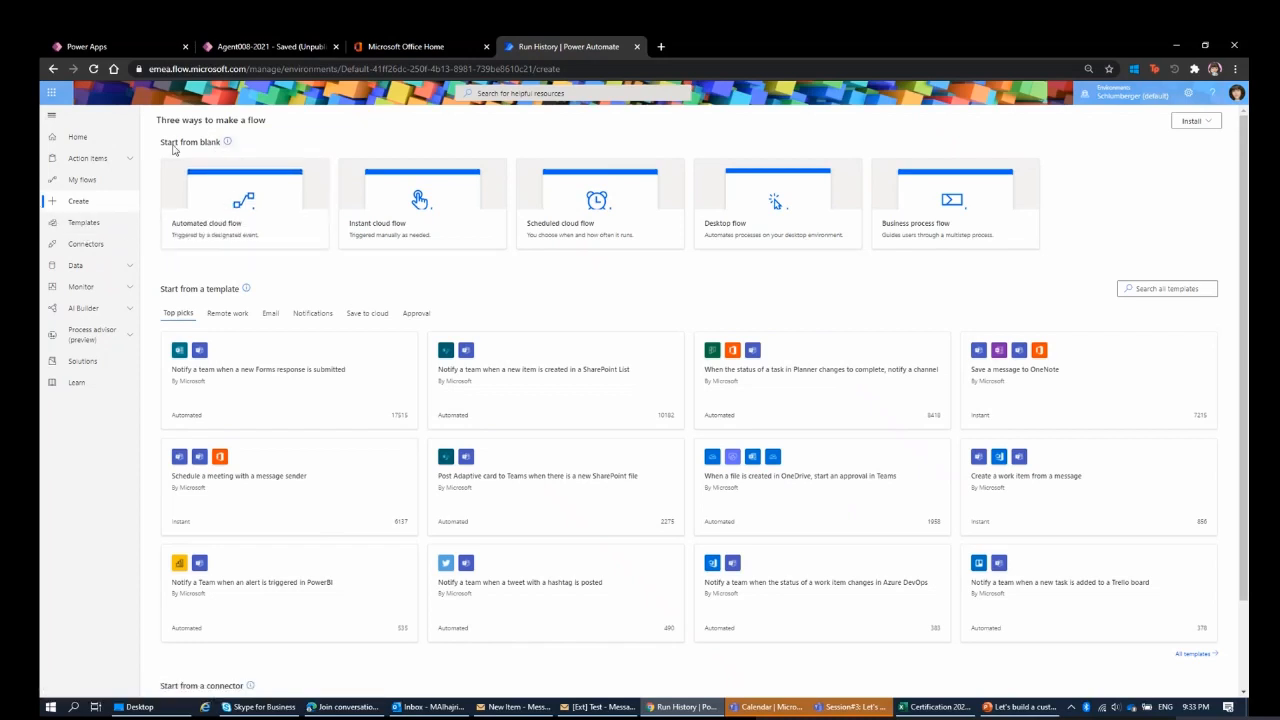
{"action": "left_click", "coordinate": [265, 217]}
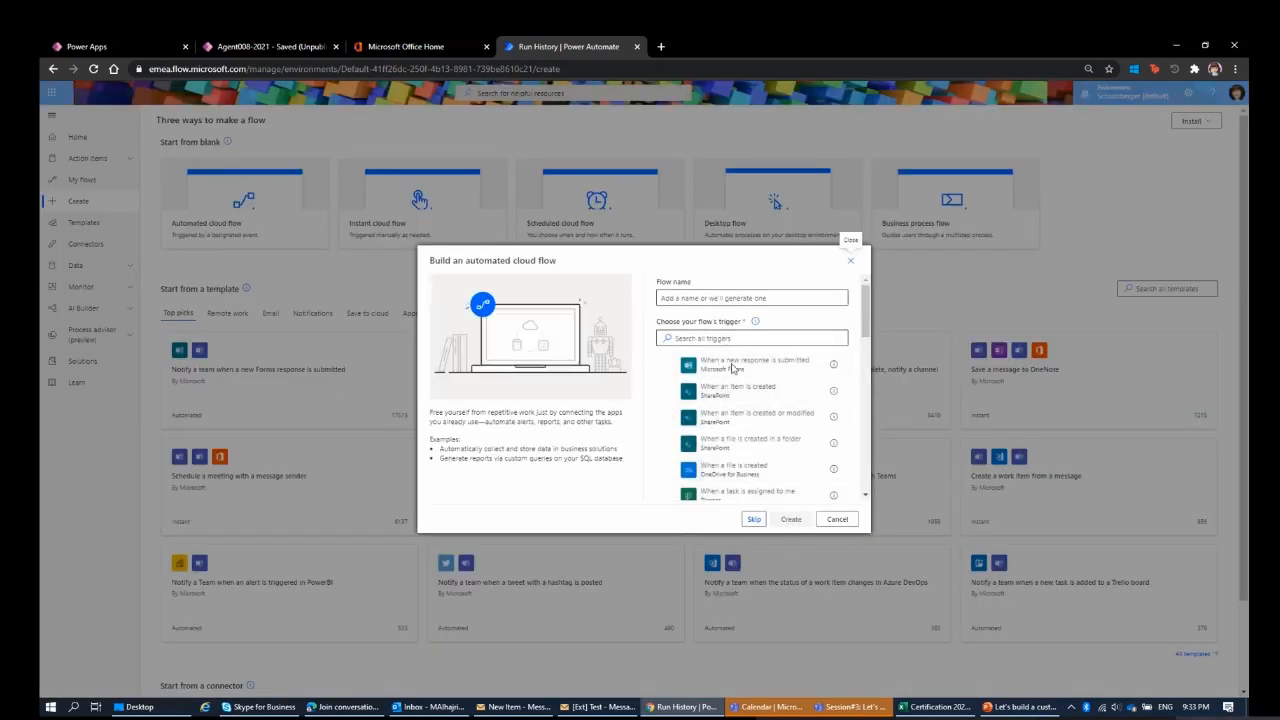
{"action": "left_click", "coordinate": [755, 521]}
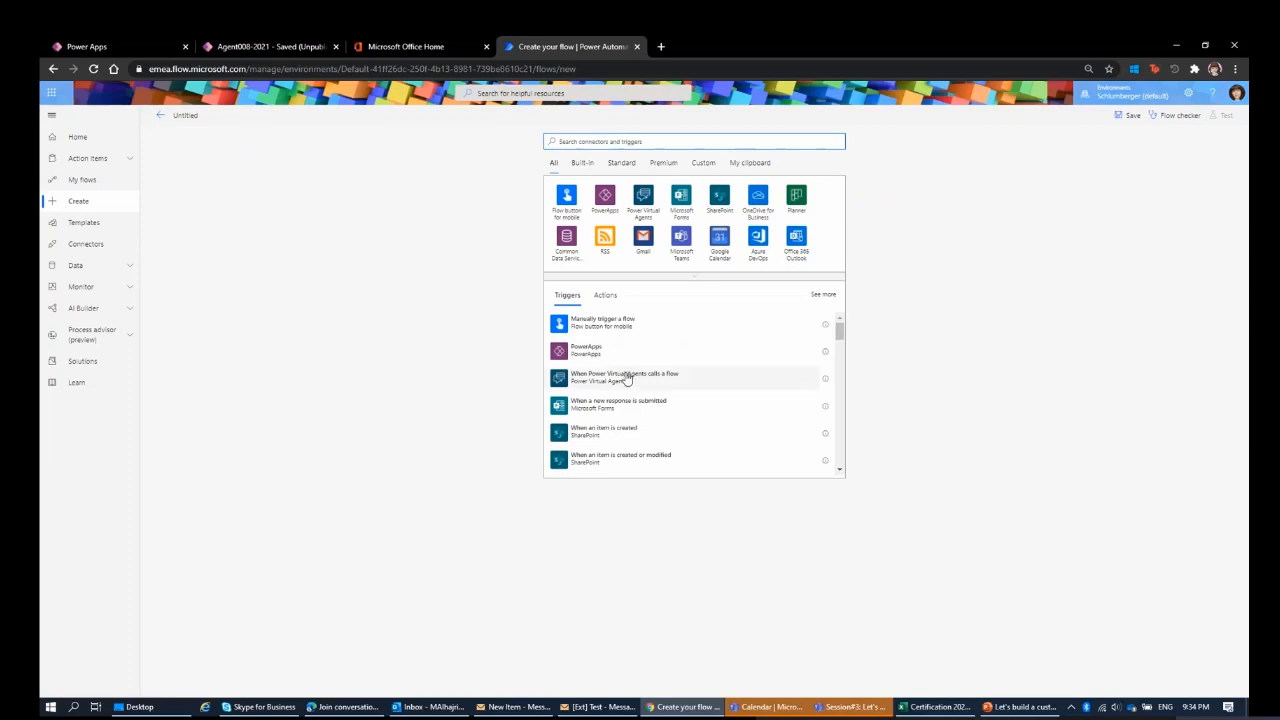
{"action": "scroll", "coordinate": [626, 378], "scroll_direction": "down", "scroll_amount": 1}
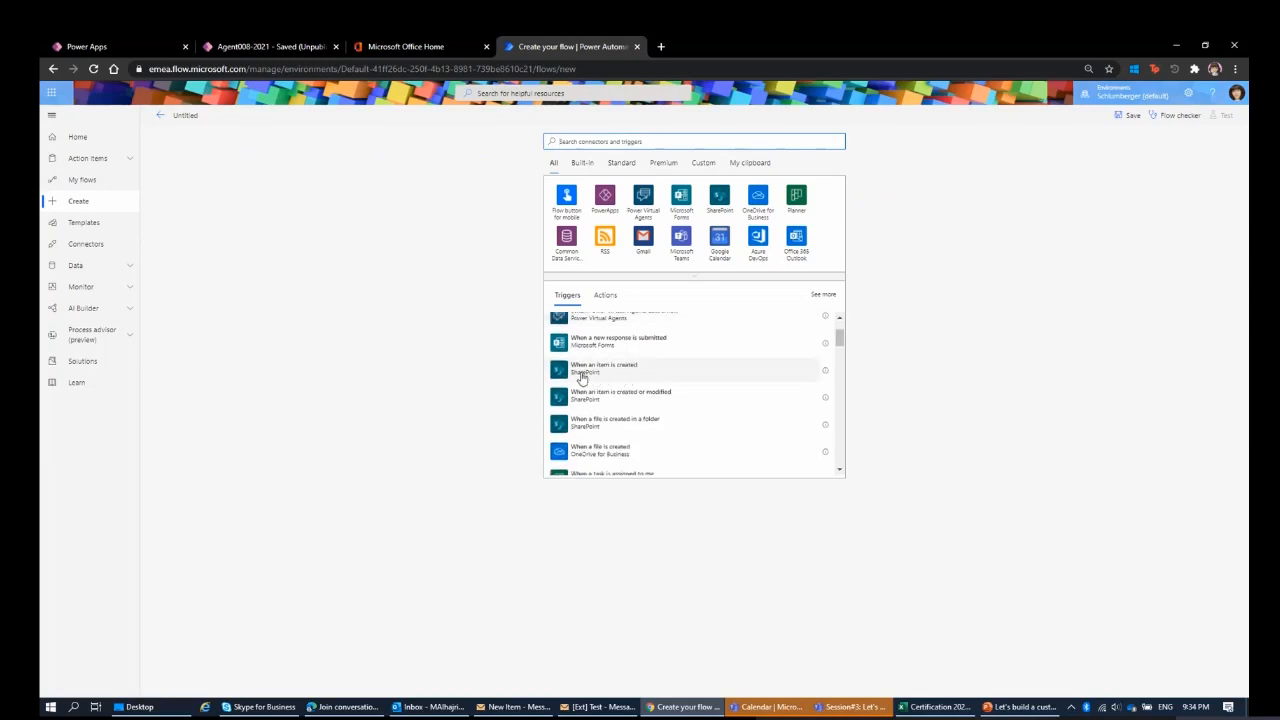
{"action": "left_click", "coordinate": [605, 376]}
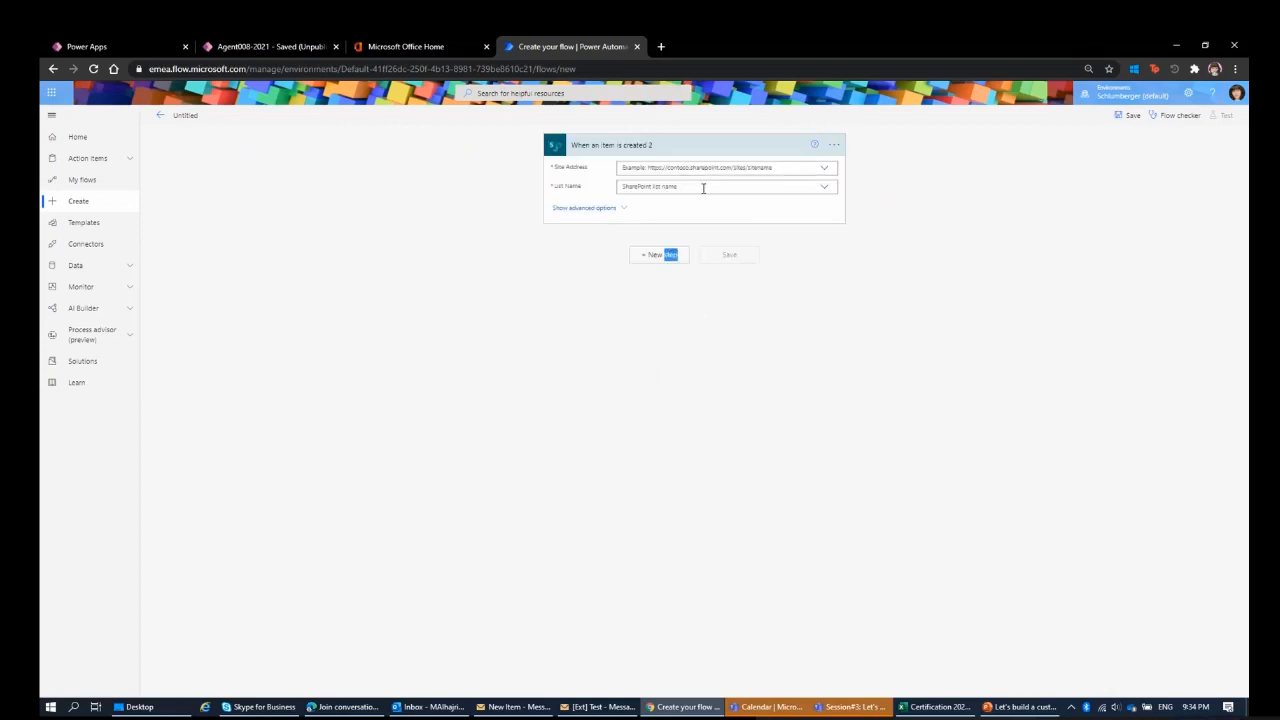
Preview the trigger's site address choices and the action picker, and abandon the untitled flow without saving.
{"action": "left_click", "coordinate": [708, 172]}
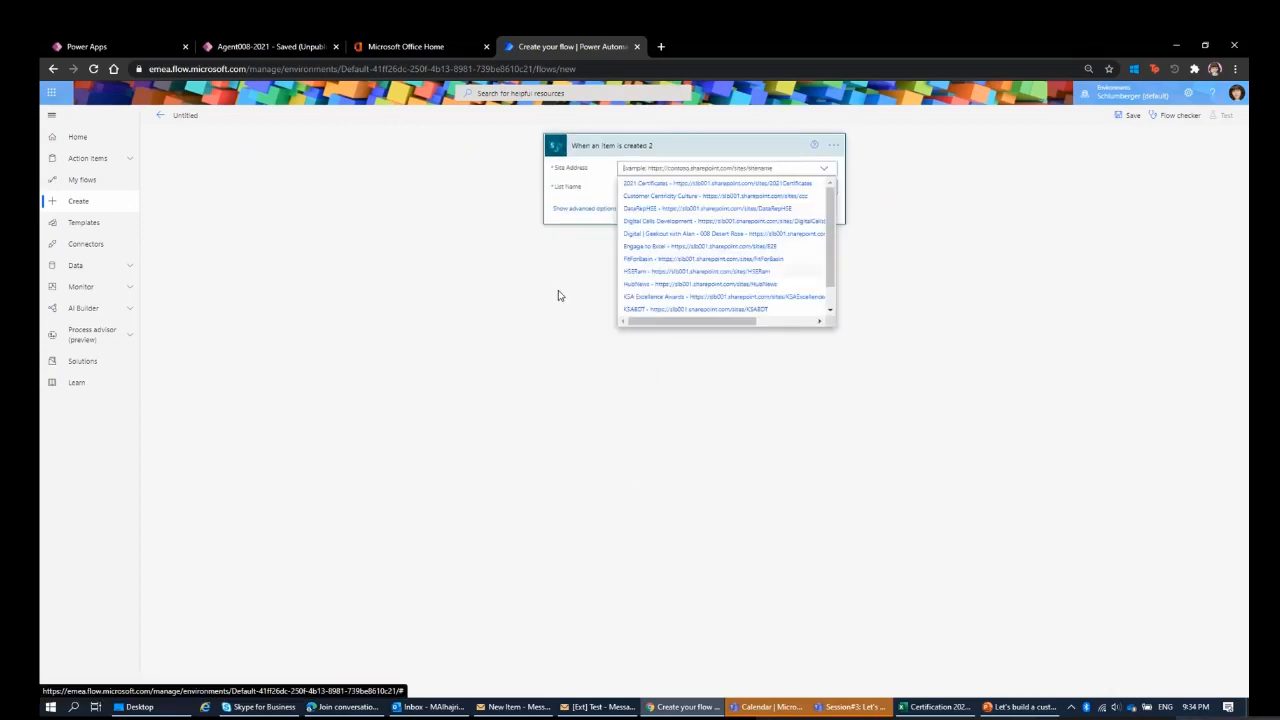
{"action": "left_click", "coordinate": [589, 271]}
{"action": "left_click", "coordinate": [655, 270]}
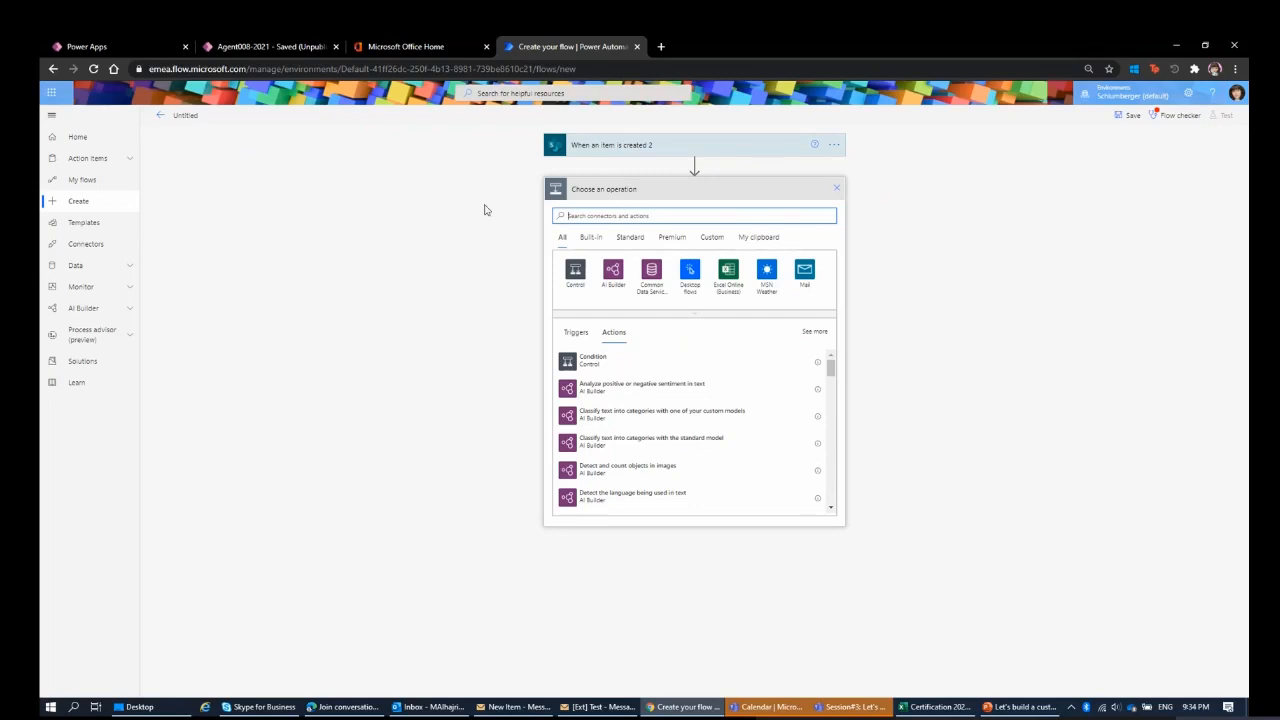
{"action": "left_click", "coordinate": [838, 190]}
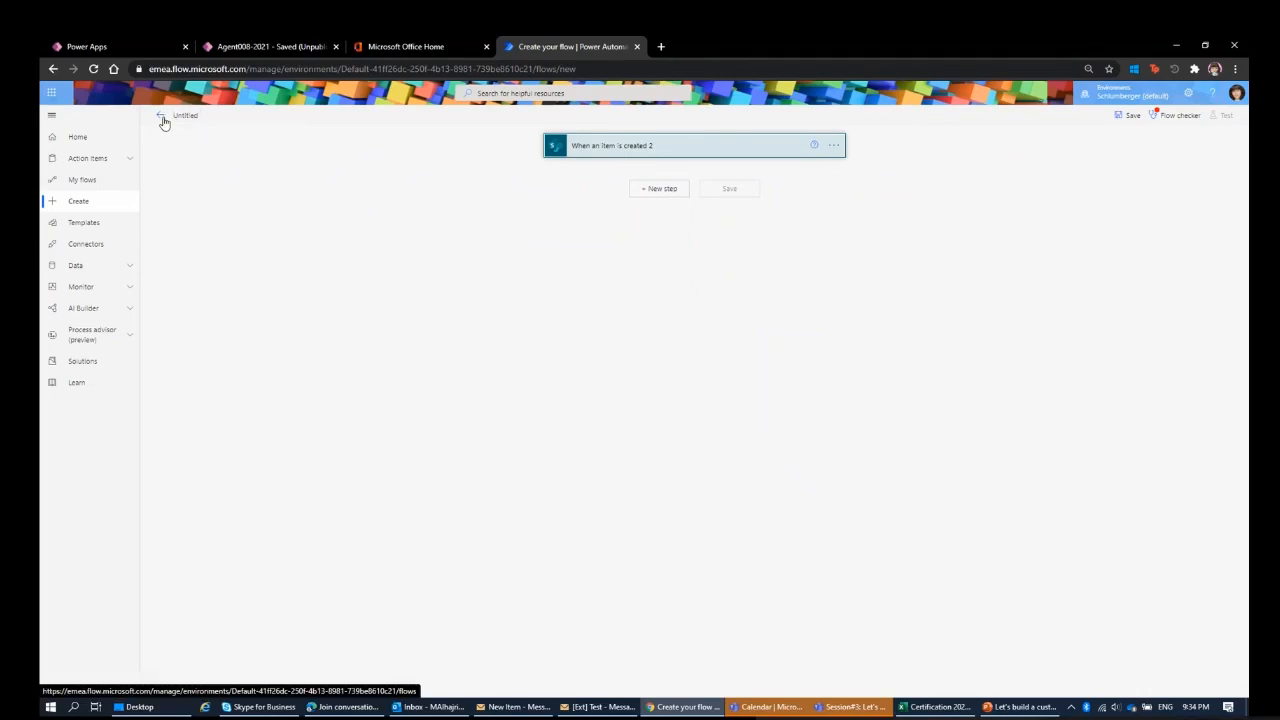
{"action": "left_click", "coordinate": [162, 120]}
{"action": "left_click", "coordinate": [697, 171]}
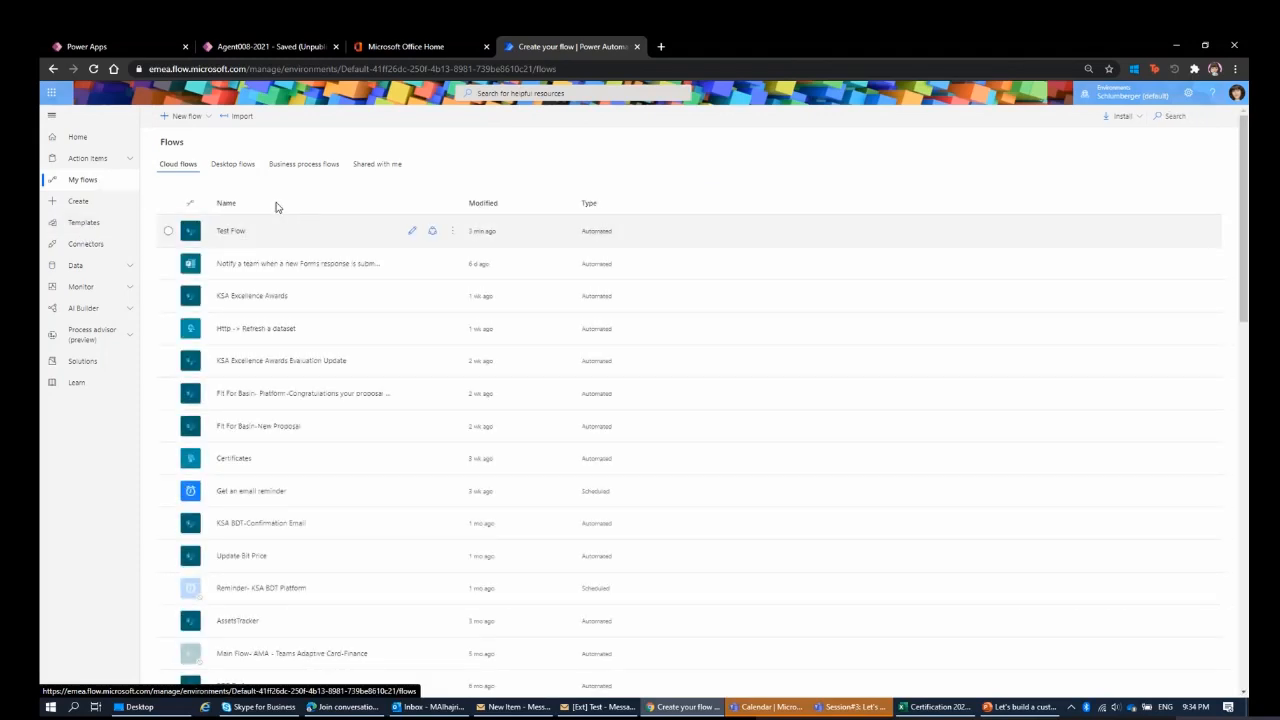
Look through the list of cloud flows, examining their names, modified dates and types.
{"action": "scroll", "coordinate": [262, 196], "scroll_direction": "down", "scroll_amount": 2}
{"action": "scroll", "coordinate": [258, 193], "scroll_direction": "up", "scroll_amount": 2}
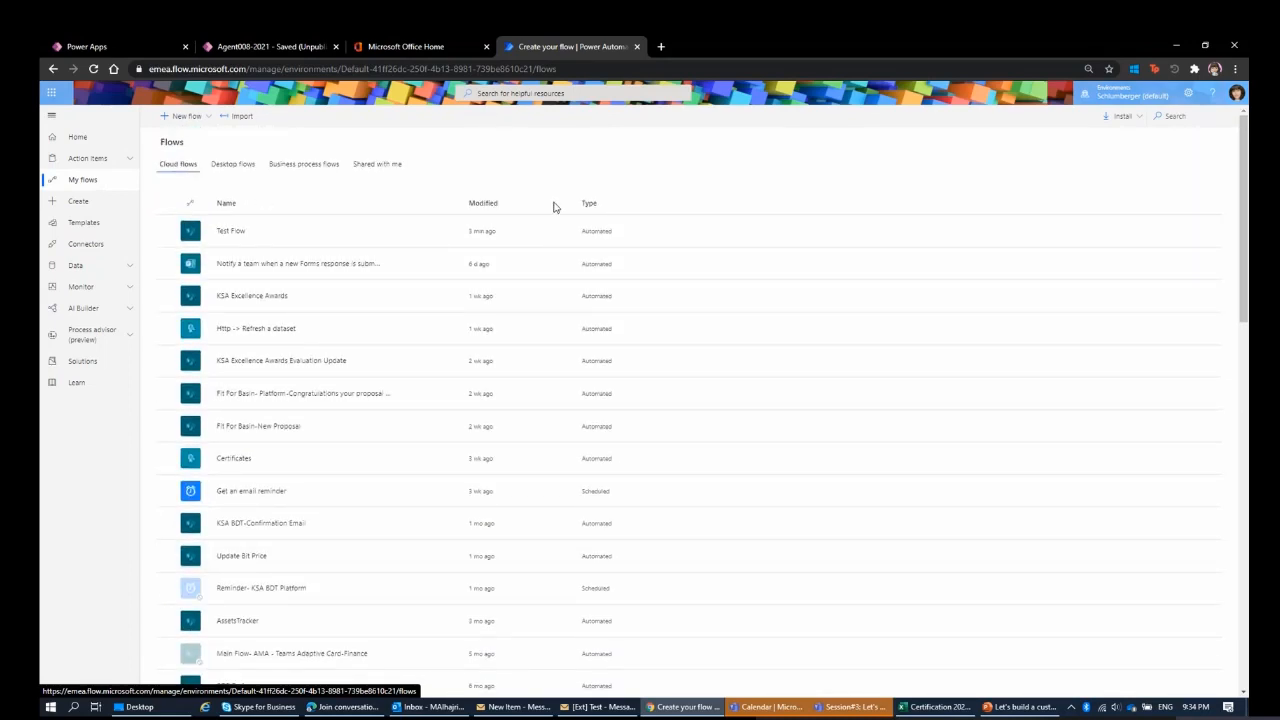
{"action": "scroll", "coordinate": [500, 222], "scroll_direction": "down", "scroll_amount": 1}
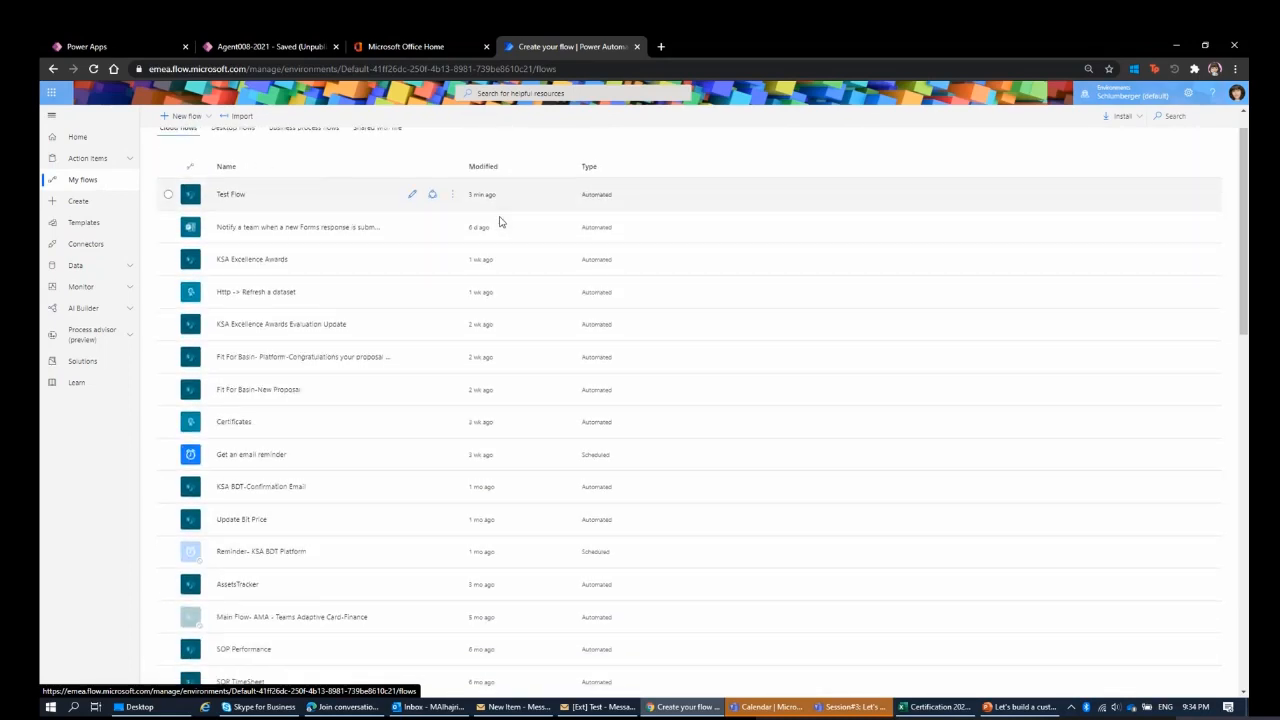
{"action": "scroll", "coordinate": [500, 222], "scroll_direction": "up", "scroll_amount": 1}
{"action": "scroll", "coordinate": [500, 222], "scroll_direction": "down", "scroll_amount": 1}
{"action": "scroll", "coordinate": [500, 222], "scroll_direction": "up", "scroll_amount": 1}
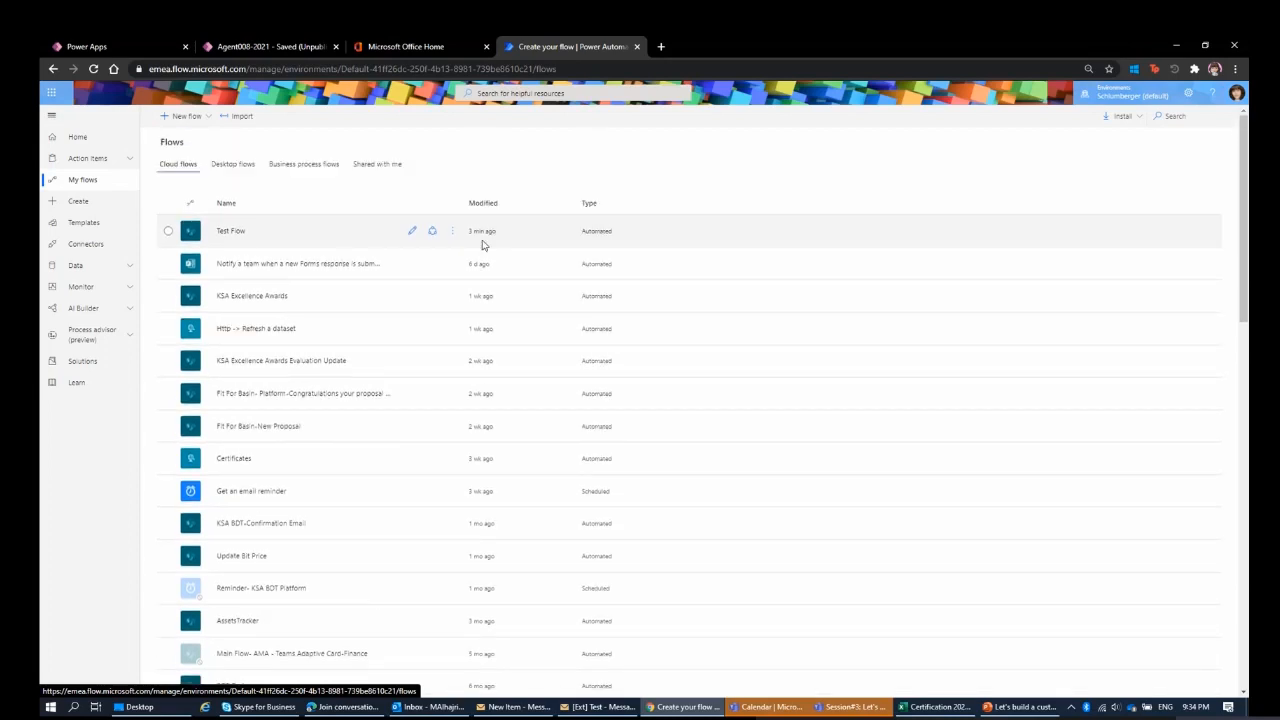
{"action": "scroll", "coordinate": [481, 243], "scroll_direction": "down", "scroll_amount": 15}
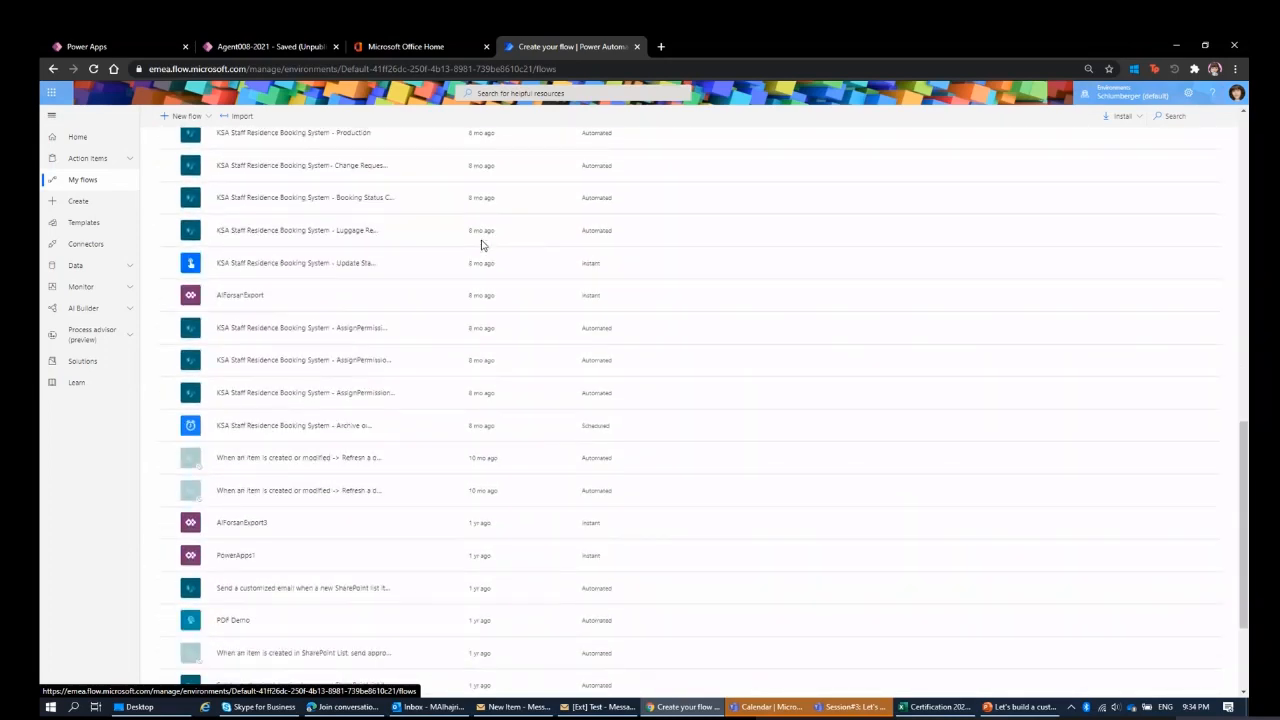
{"action": "scroll", "coordinate": [487, 553], "scroll_direction": "up", "scroll_amount": 5}
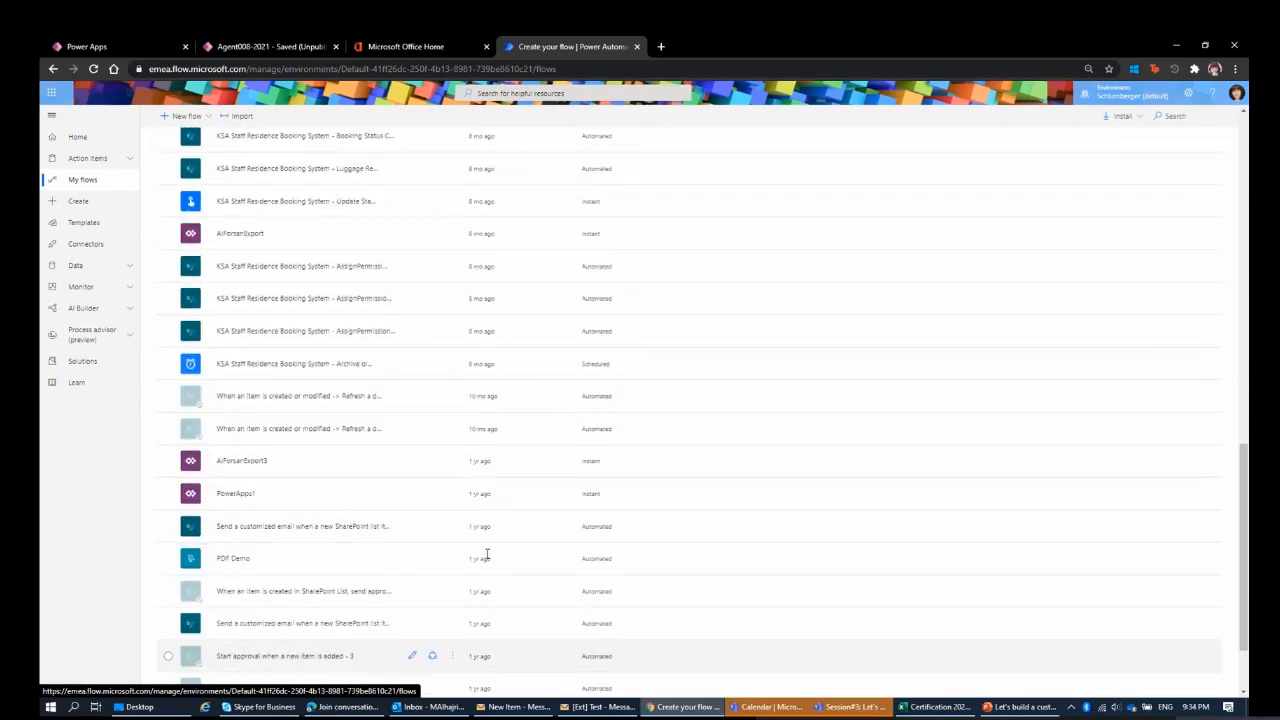
{"action": "scroll", "coordinate": [487, 553], "scroll_direction": "up", "scroll_amount": 10}
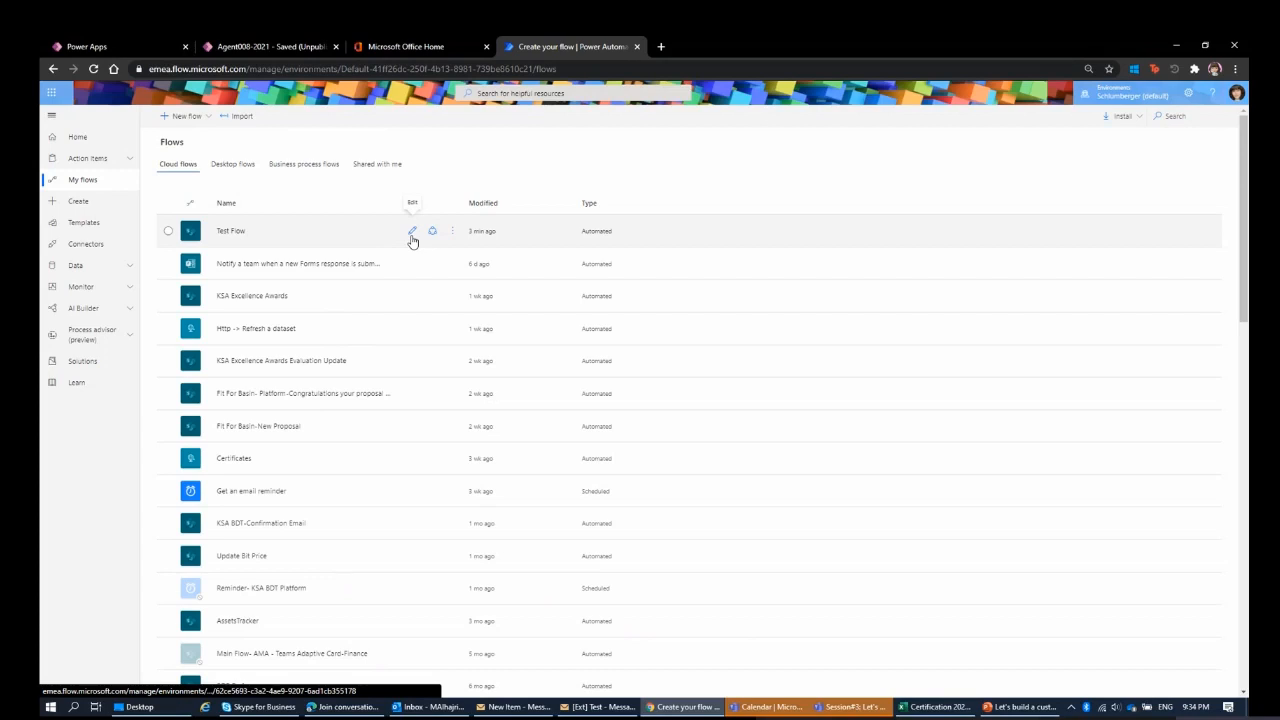
Open Test Flow's details page and inspect its copy dialog and export options, cancelling both.
{"action": "left_click", "coordinate": [412, 238]}
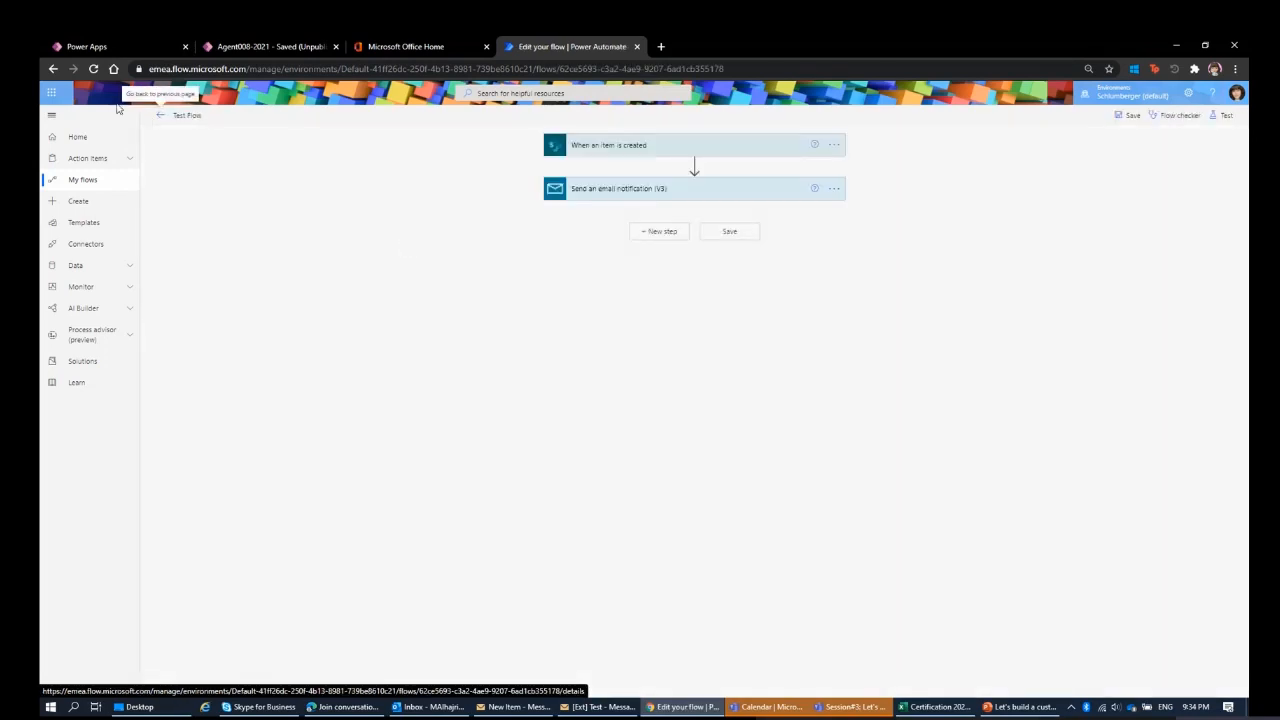
{"action": "left_click", "coordinate": [160, 117]}
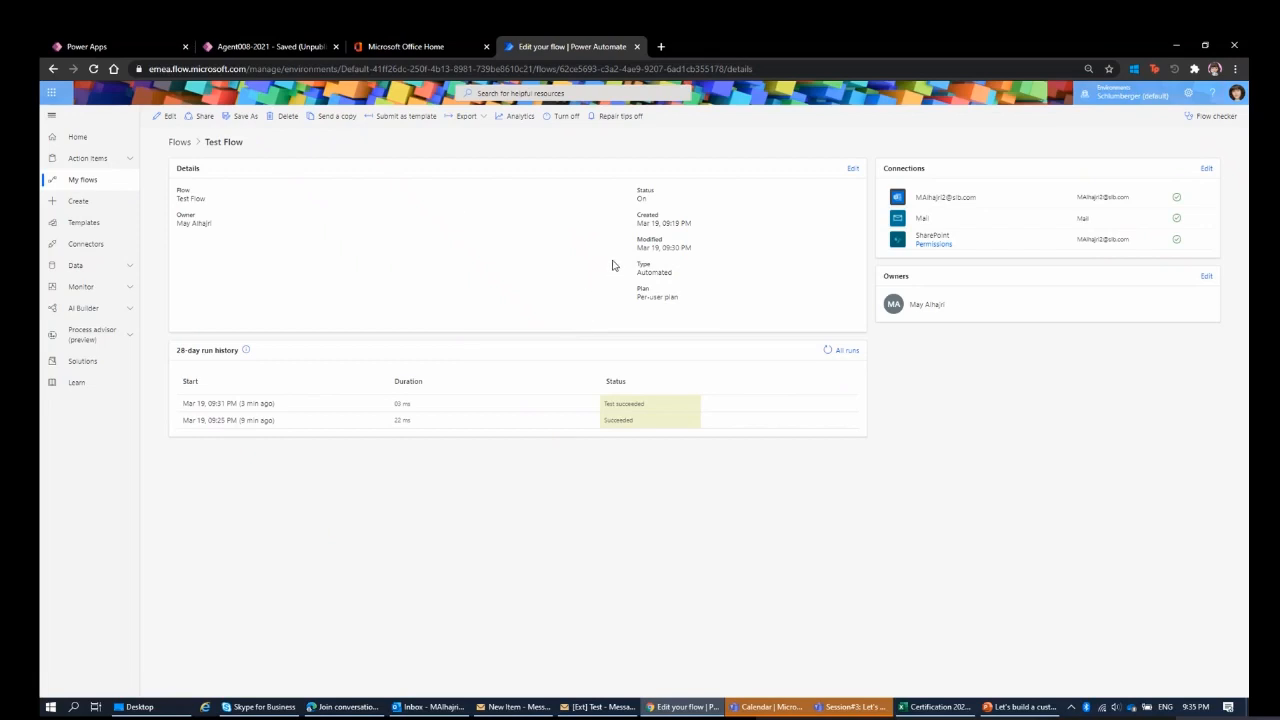
{"action": "left_click", "coordinate": [245, 117]}
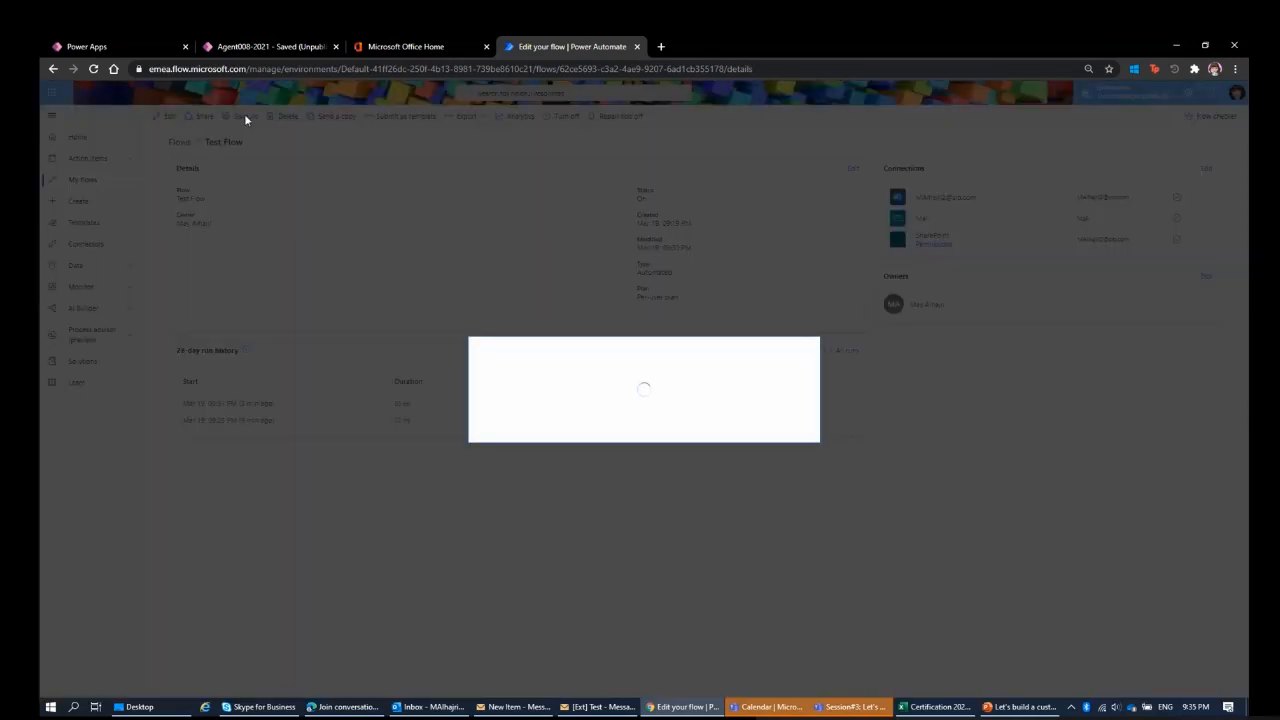
{"action": "left_click", "coordinate": [509, 412]}
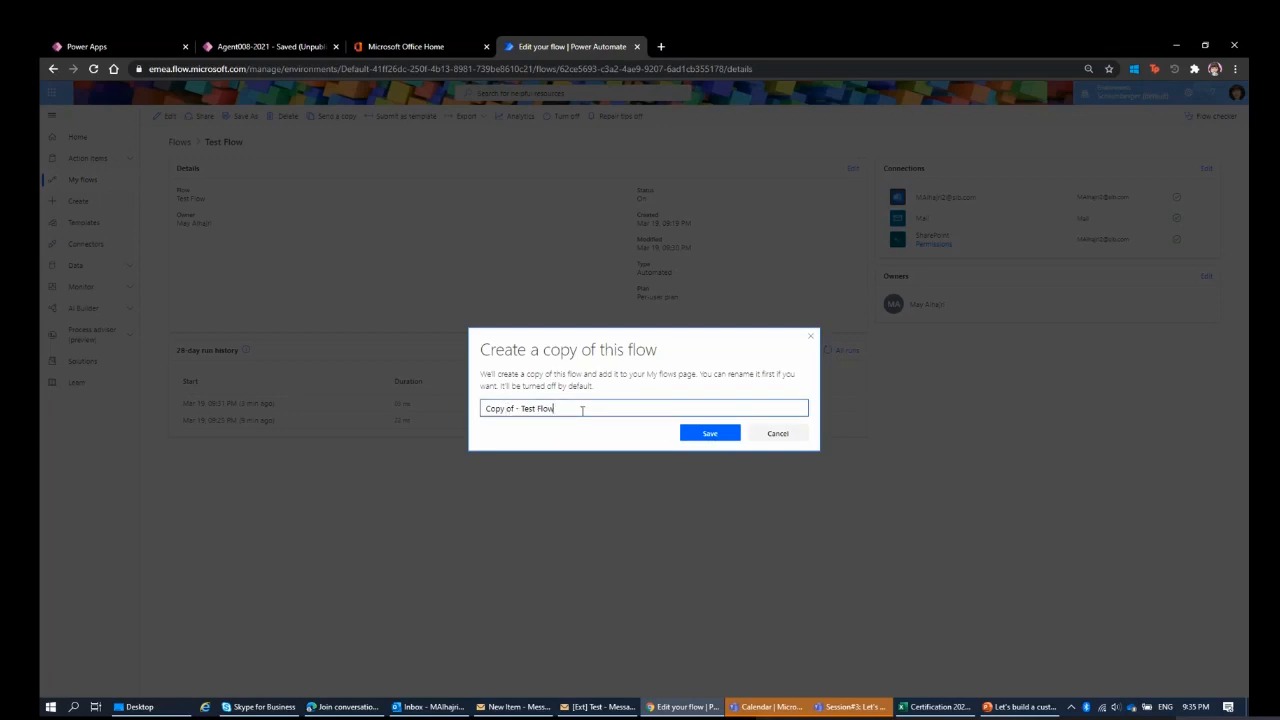
{"action": "left_click_drag", "start_coordinate": [581, 410], "coordinate": [480, 412]}
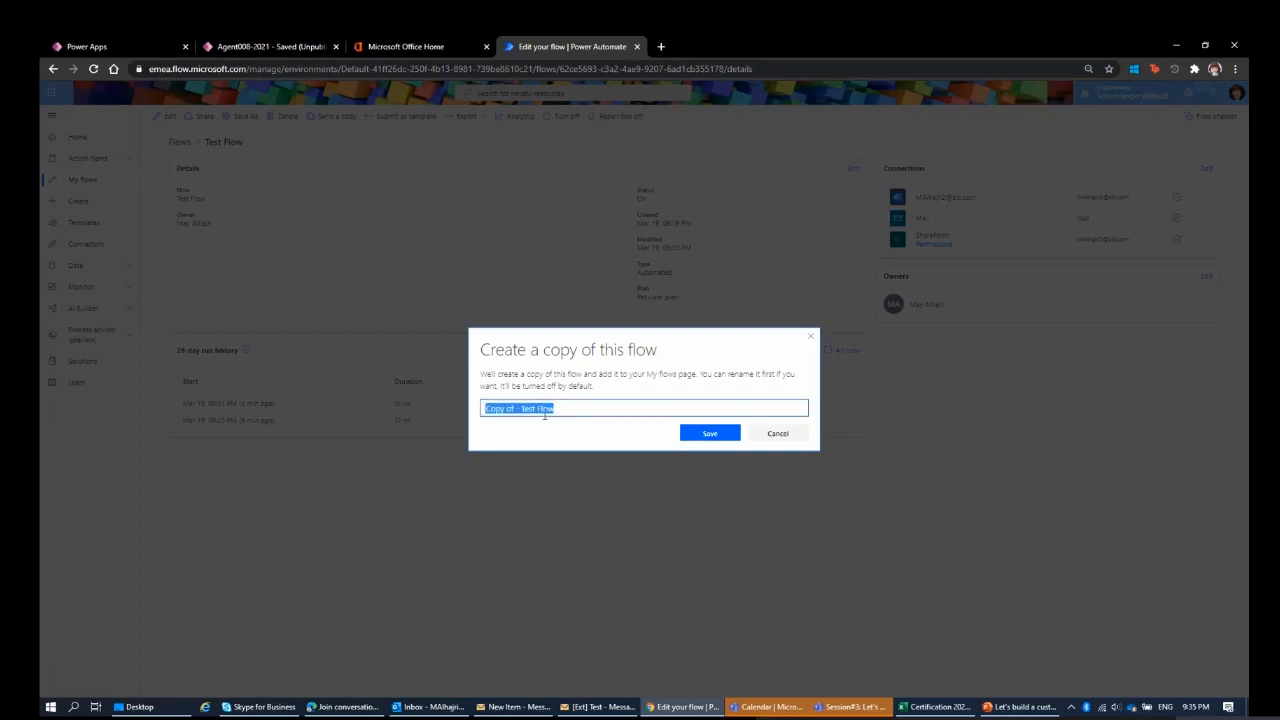
{"action": "left_click", "coordinate": [778, 433]}
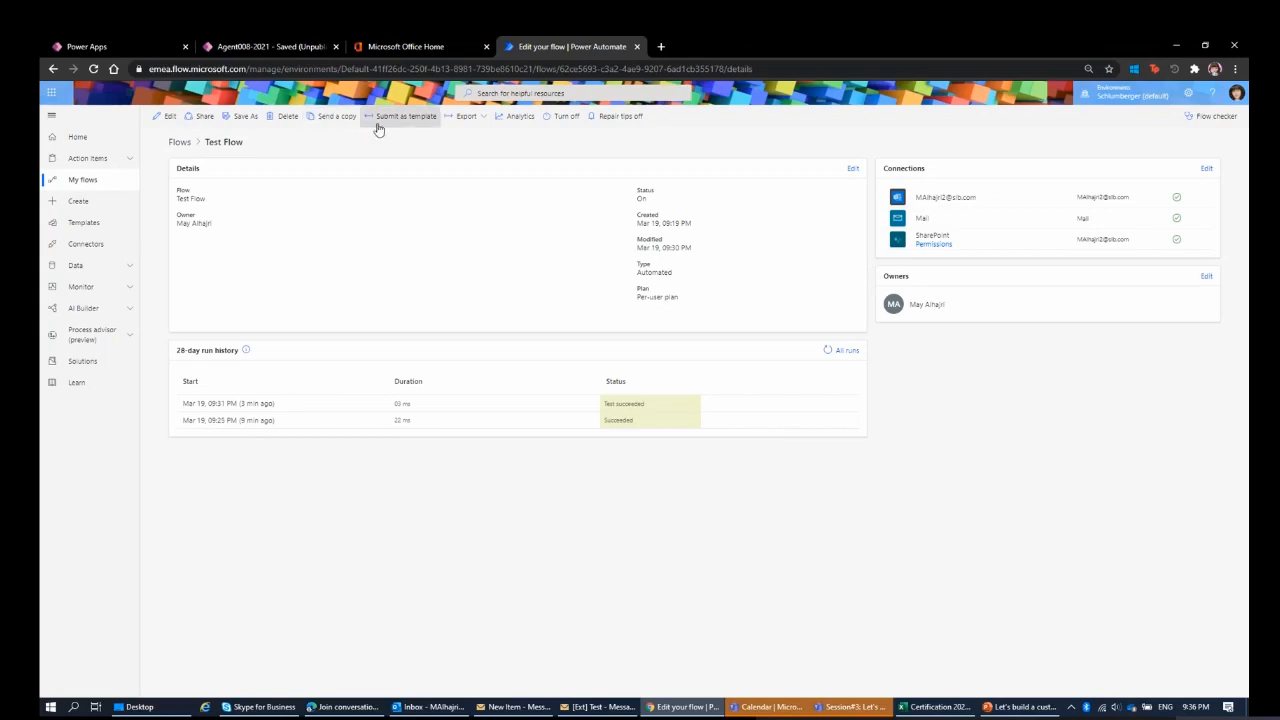
{"action": "left_click", "coordinate": [480, 118]}
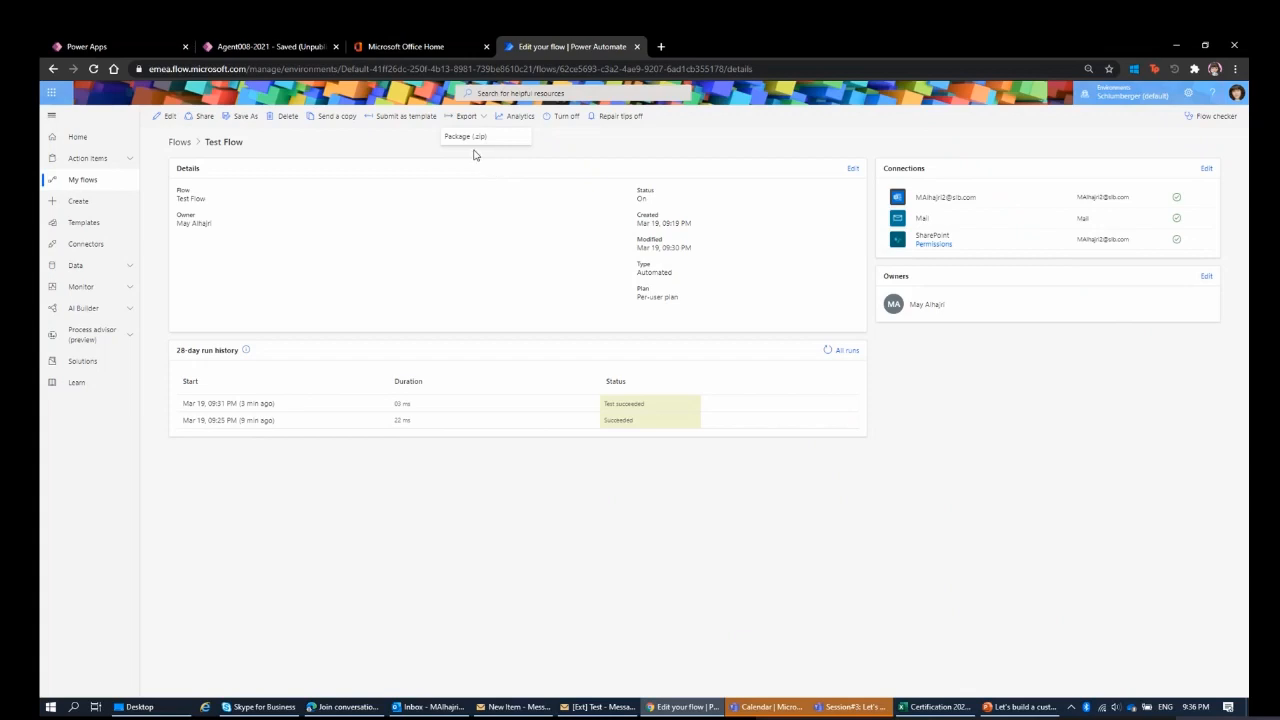
{"action": "left_click", "coordinate": [373, 142]}
Turn Test Flow off, check how it appears in the flow list, and turn it back on from its details page.
{"action": "left_click", "coordinate": [568, 122]}
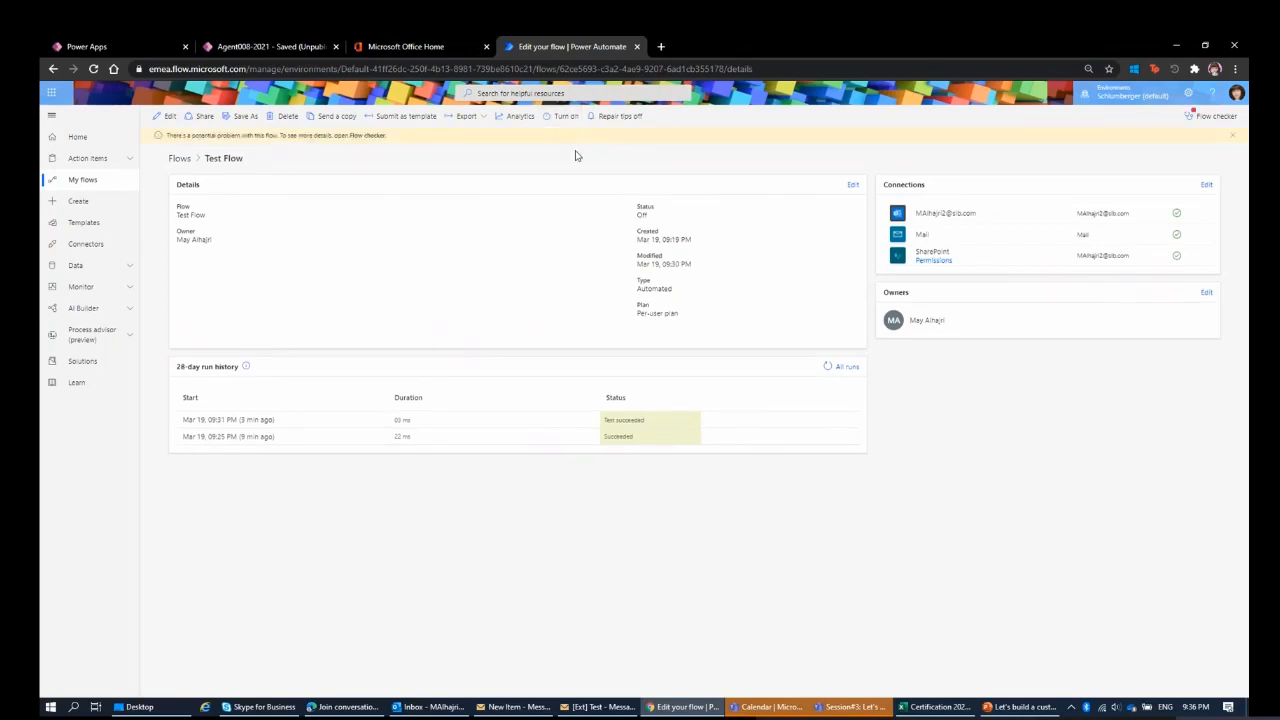
{"action": "left_click", "coordinate": [84, 180]}
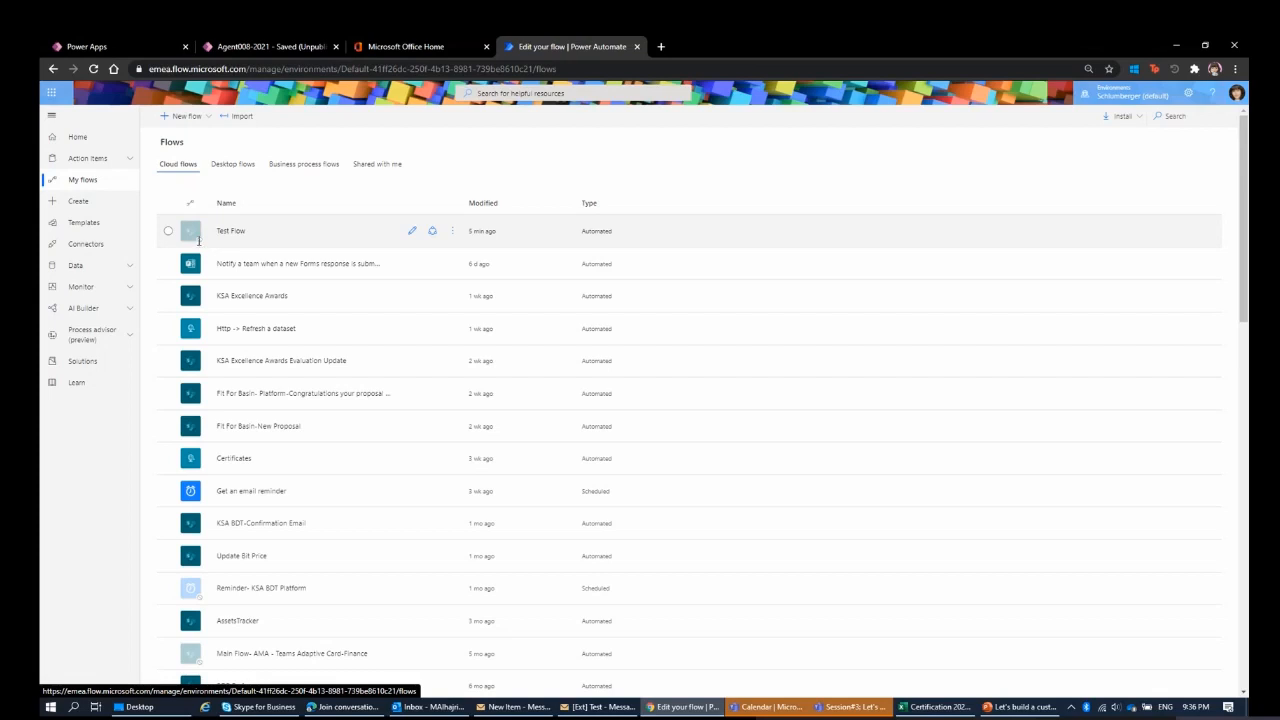
{"action": "left_click", "coordinate": [407, 241]}
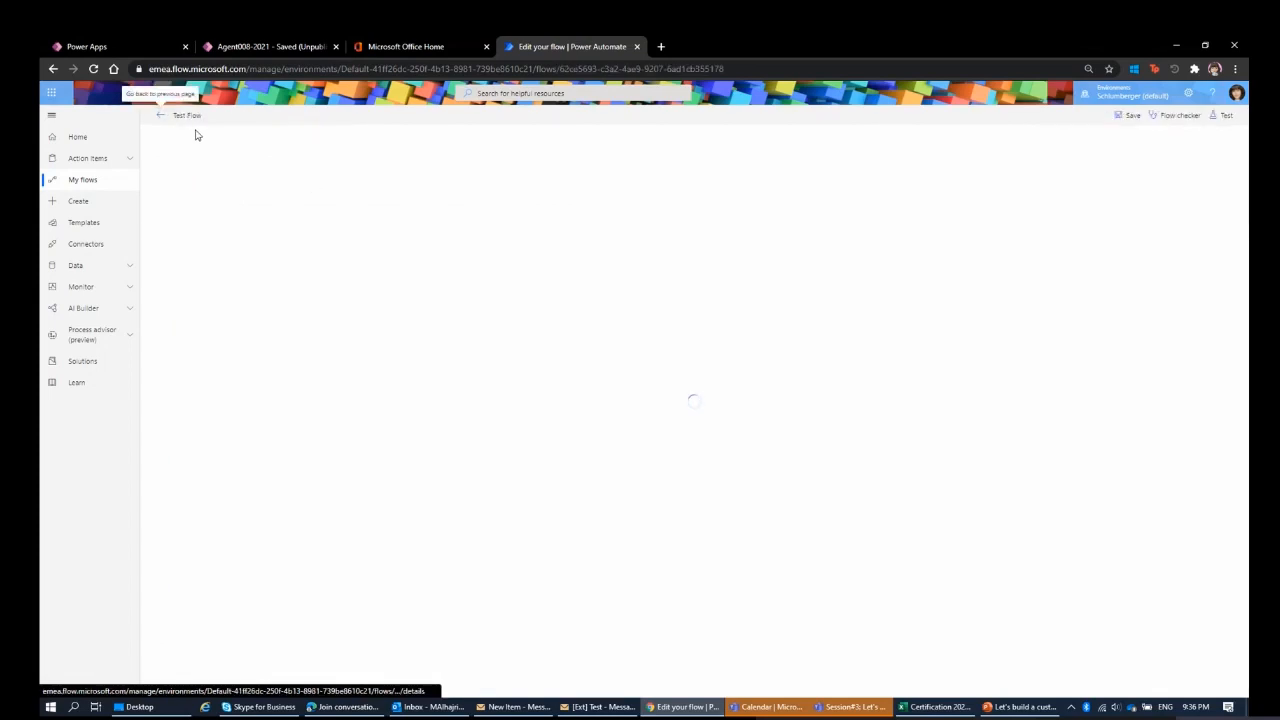
{"action": "left_click", "coordinate": [160, 118]}
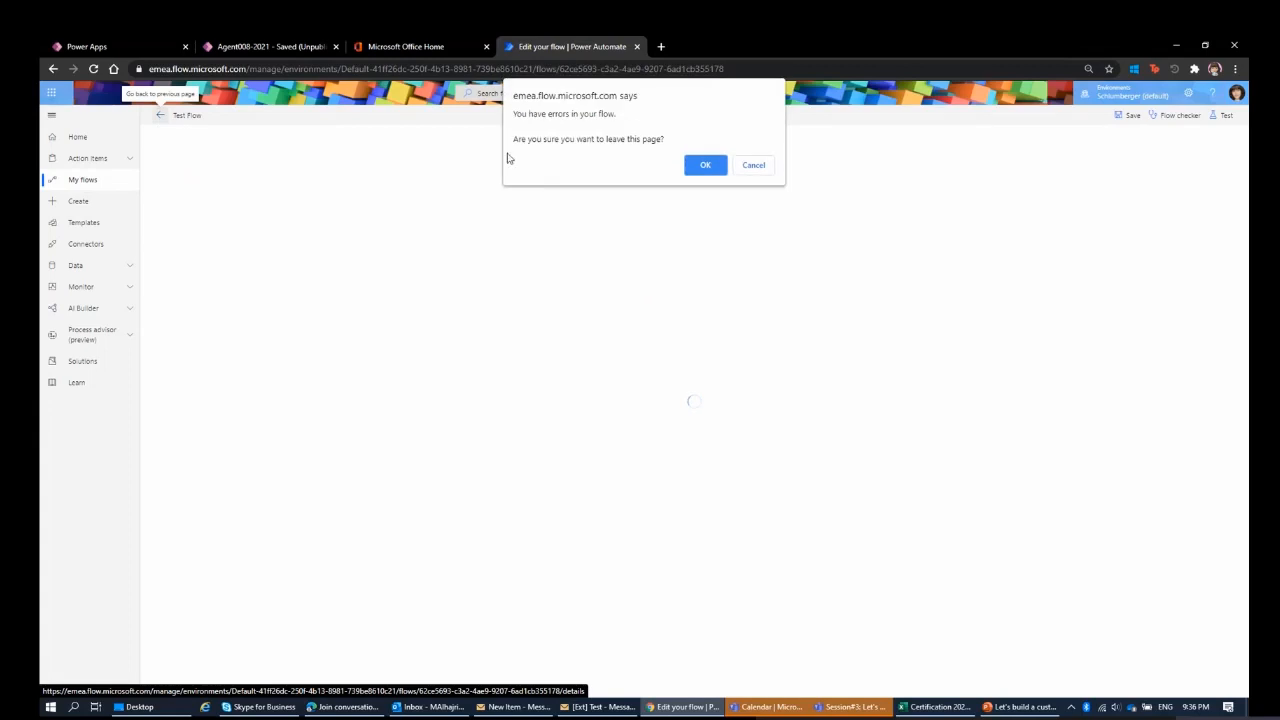
{"action": "left_click", "coordinate": [706, 166]}
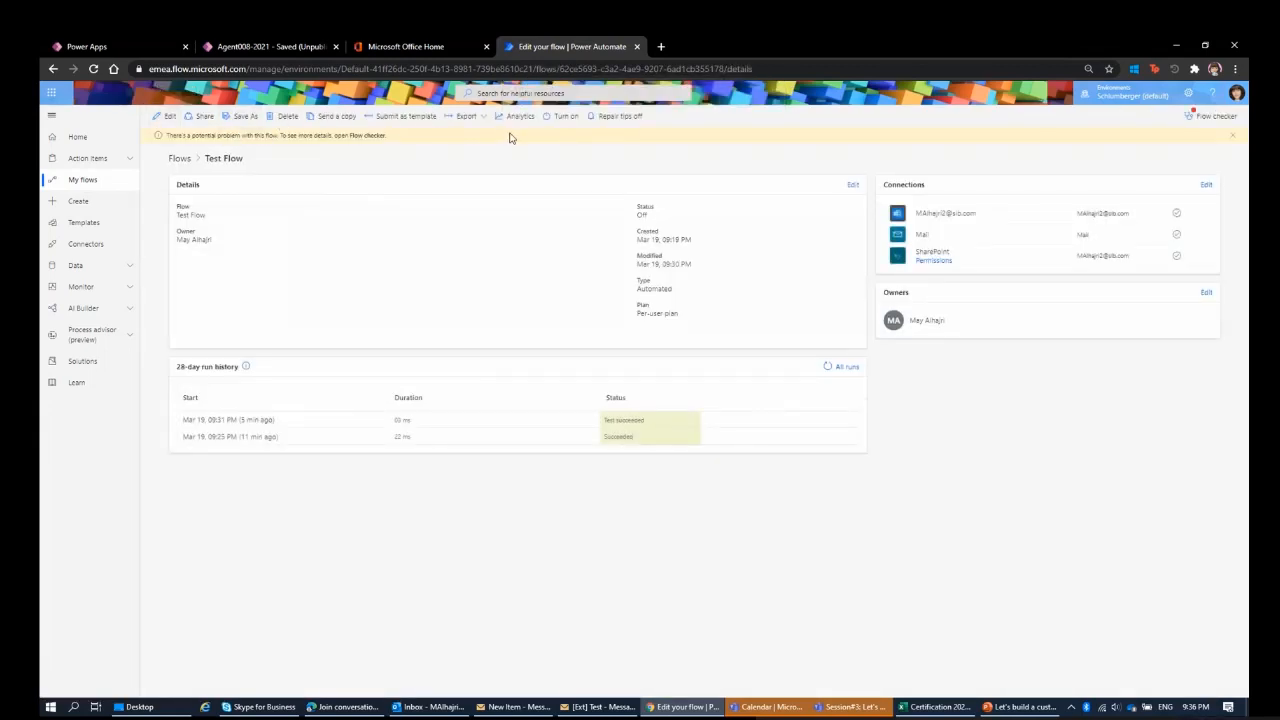
{"action": "left_click", "coordinate": [558, 126]}
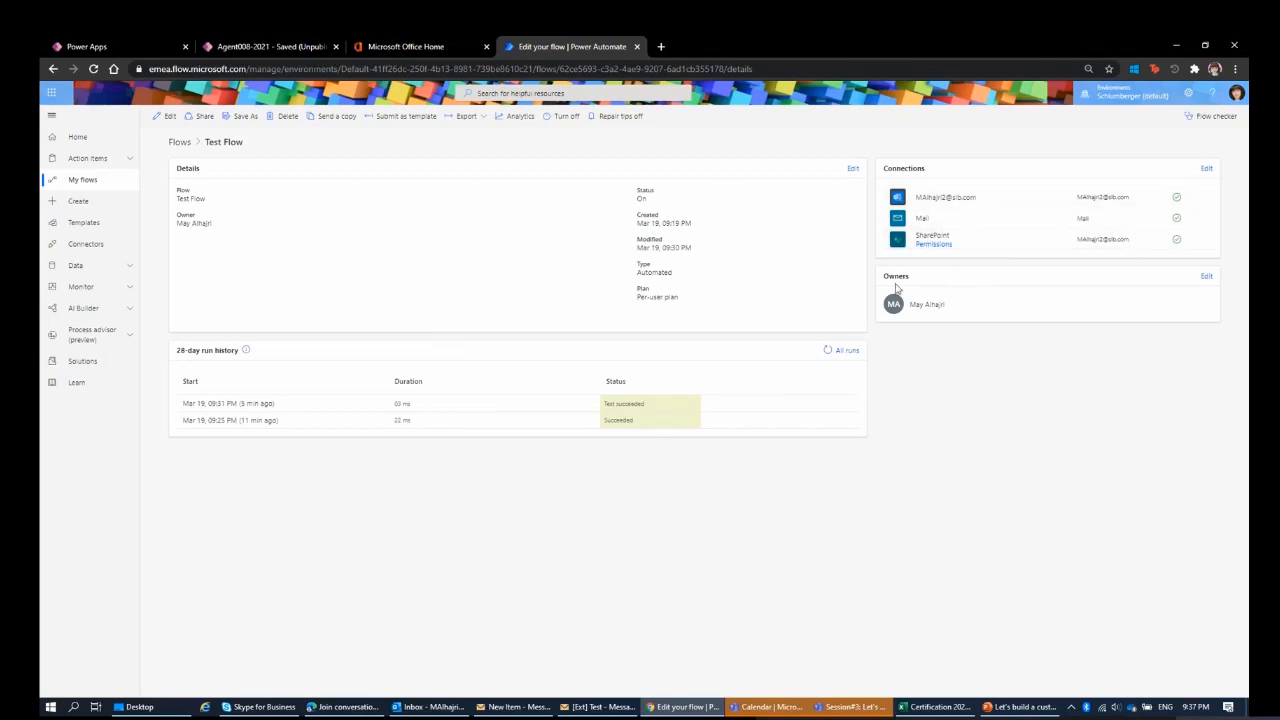
View Test Flow's owners and embedded connections, including where a co-owner can be added, and return to its details.
{"action": "left_click", "coordinate": [1205, 281]}
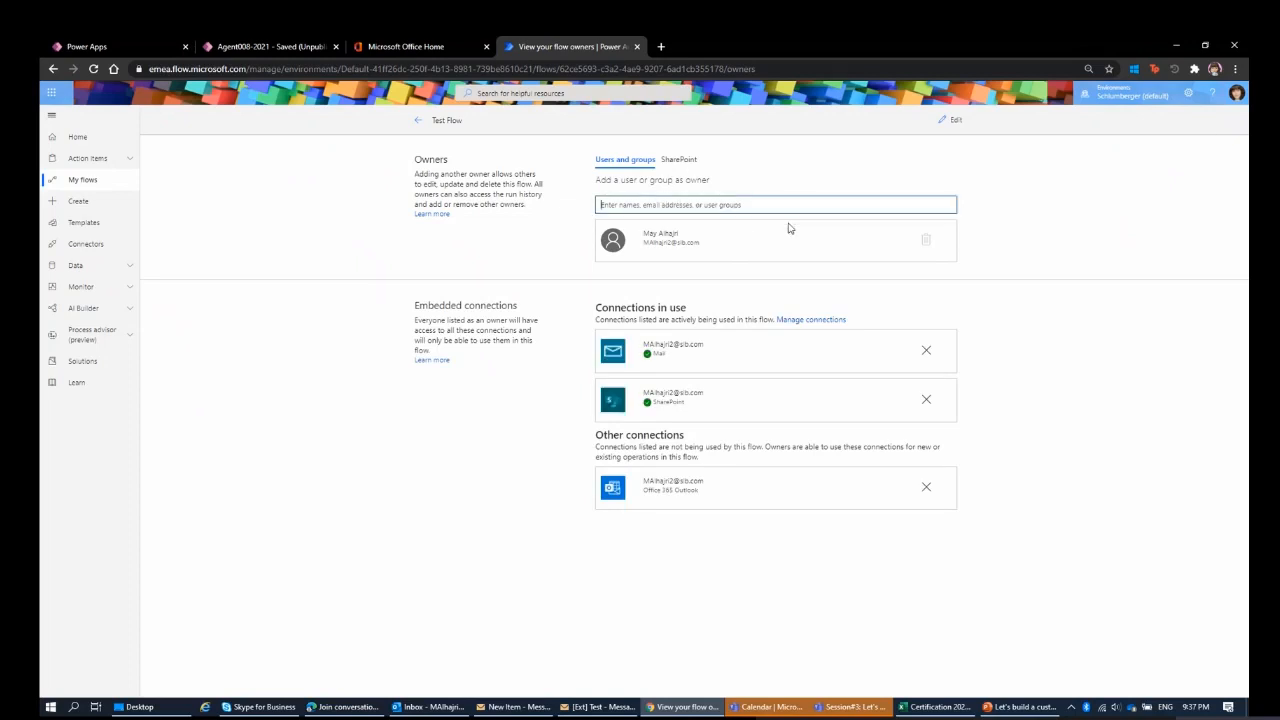
{"action": "left_click", "coordinate": [627, 206]}
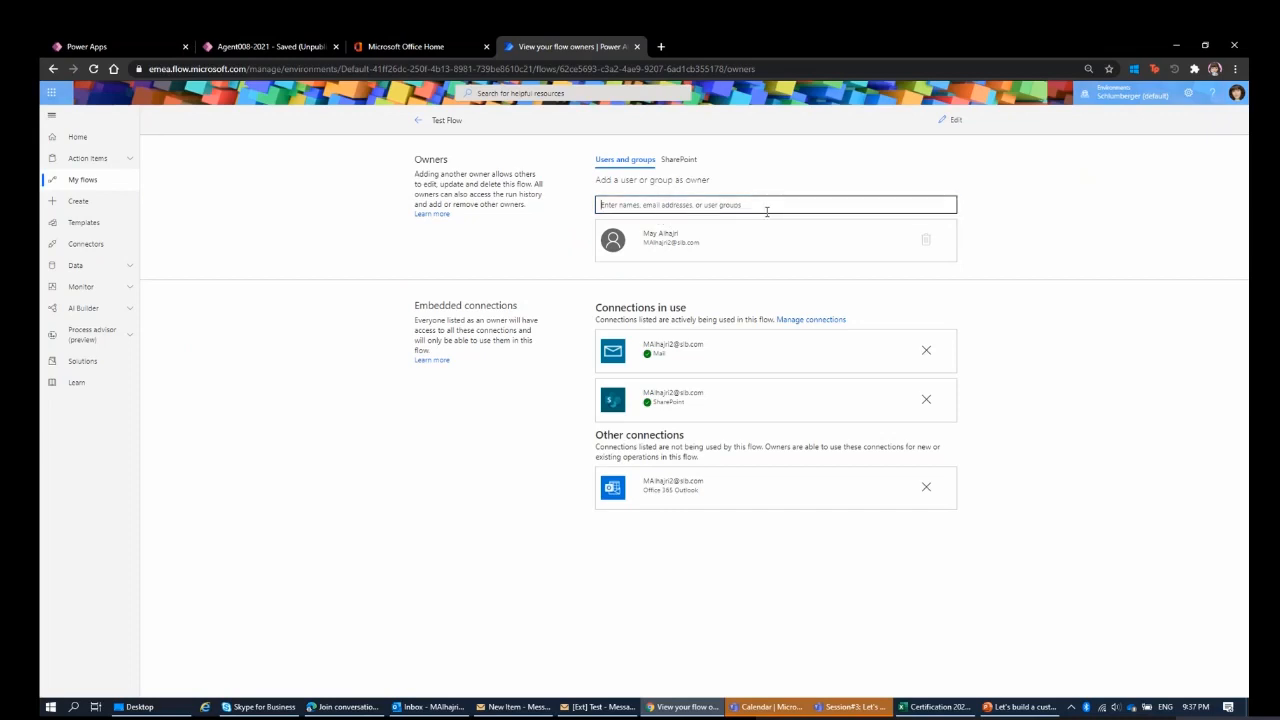
{"action": "left_click", "coordinate": [421, 121]}
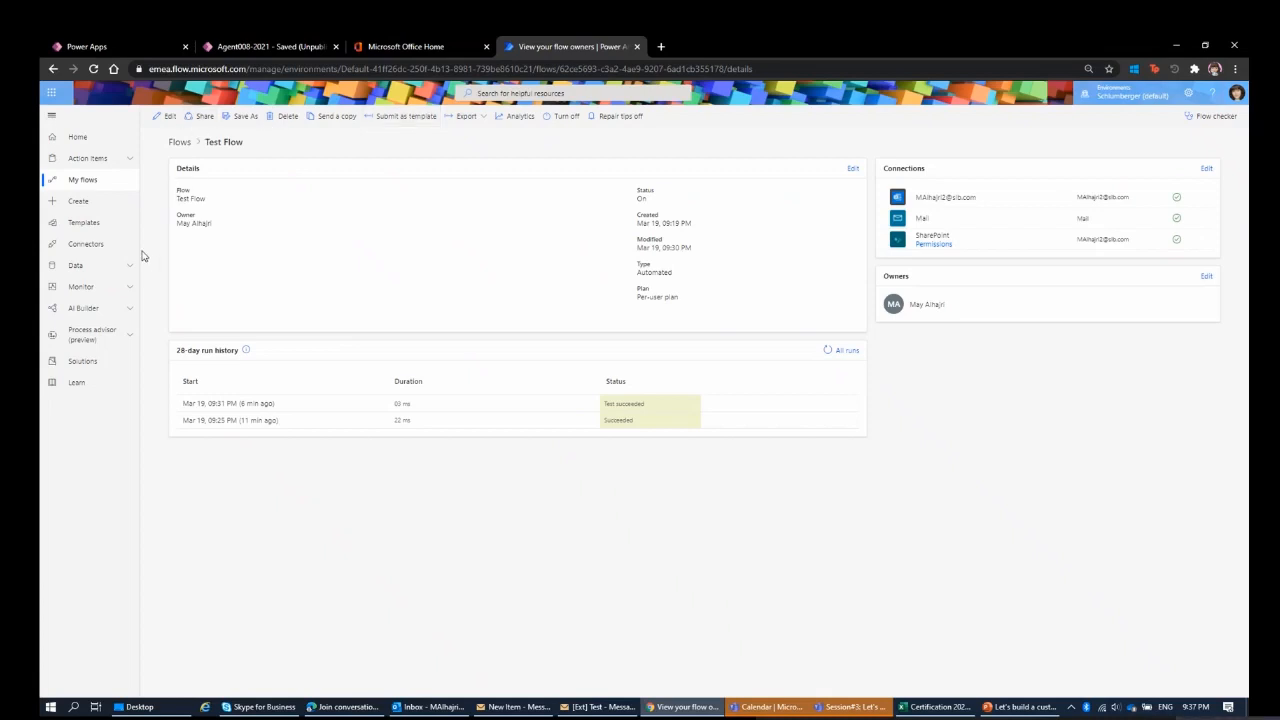
Open the flow creation page and look through its templates and the connectors available as starting points.
{"action": "left_click", "coordinate": [85, 202]}
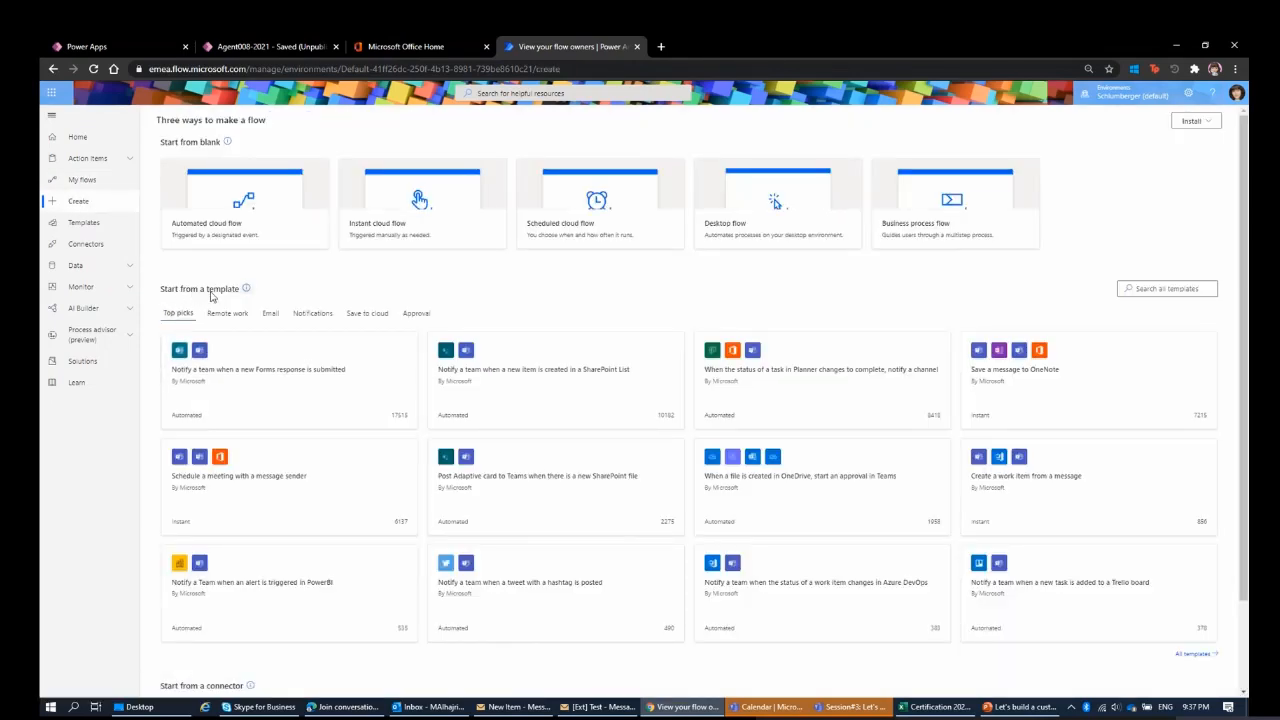
{"action": "scroll", "coordinate": [240, 300], "scroll_direction": "down", "scroll_amount": 2}
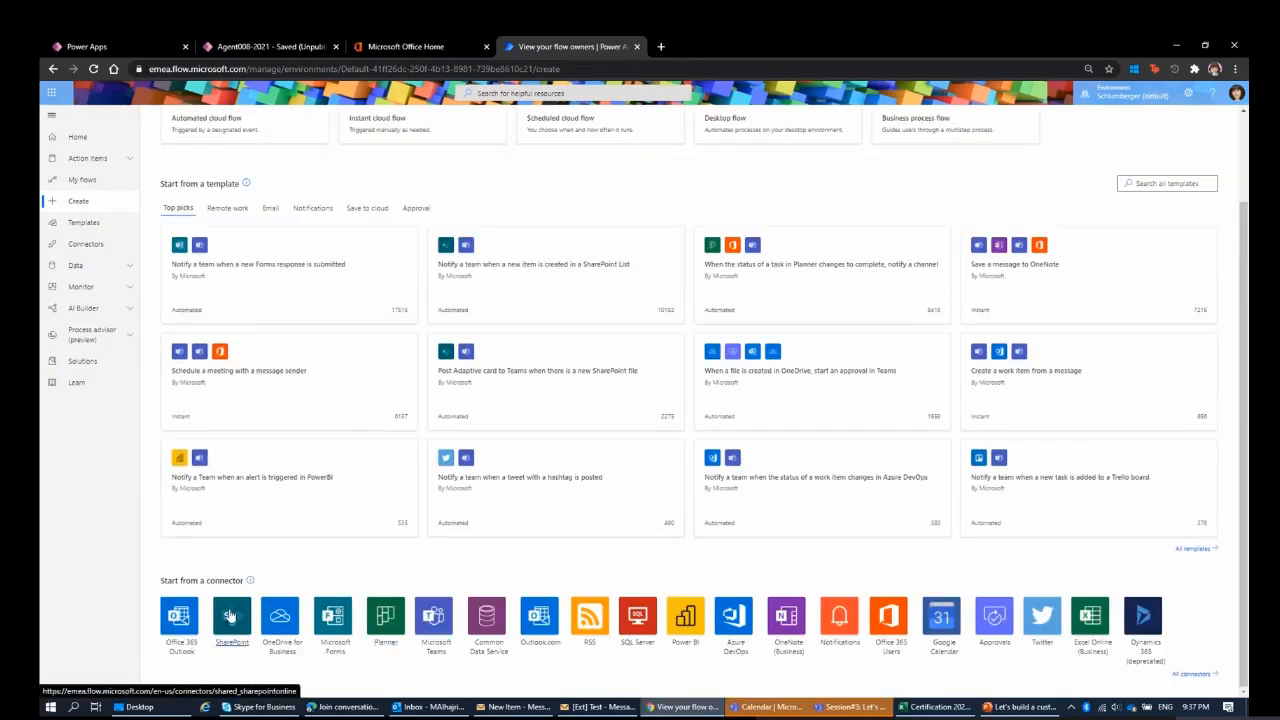
Open the full list of connectors, browse it, and search for connectors matching "yout".
{"action": "left_click", "coordinate": [1204, 680]}
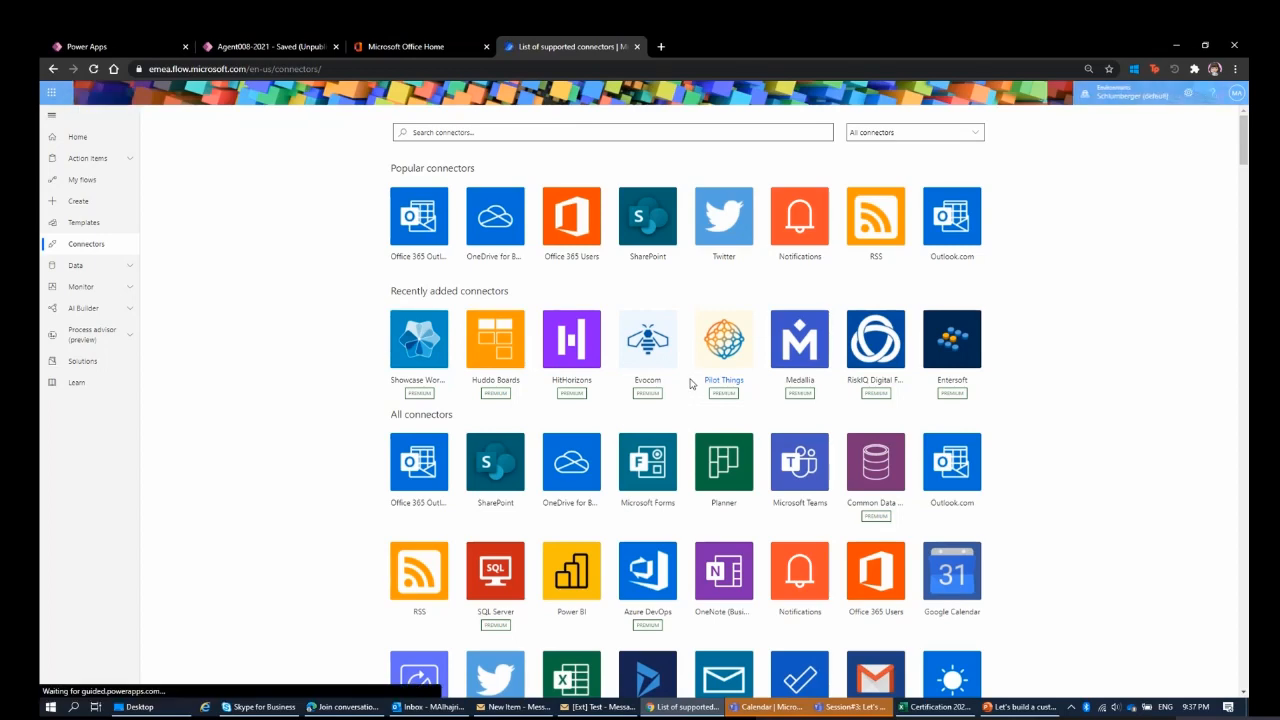
{"action": "scroll", "coordinate": [689, 384], "scroll_direction": "down", "scroll_amount": 3}
{"action": "scroll", "coordinate": [689, 384], "scroll_direction": "up", "scroll_amount": 3}
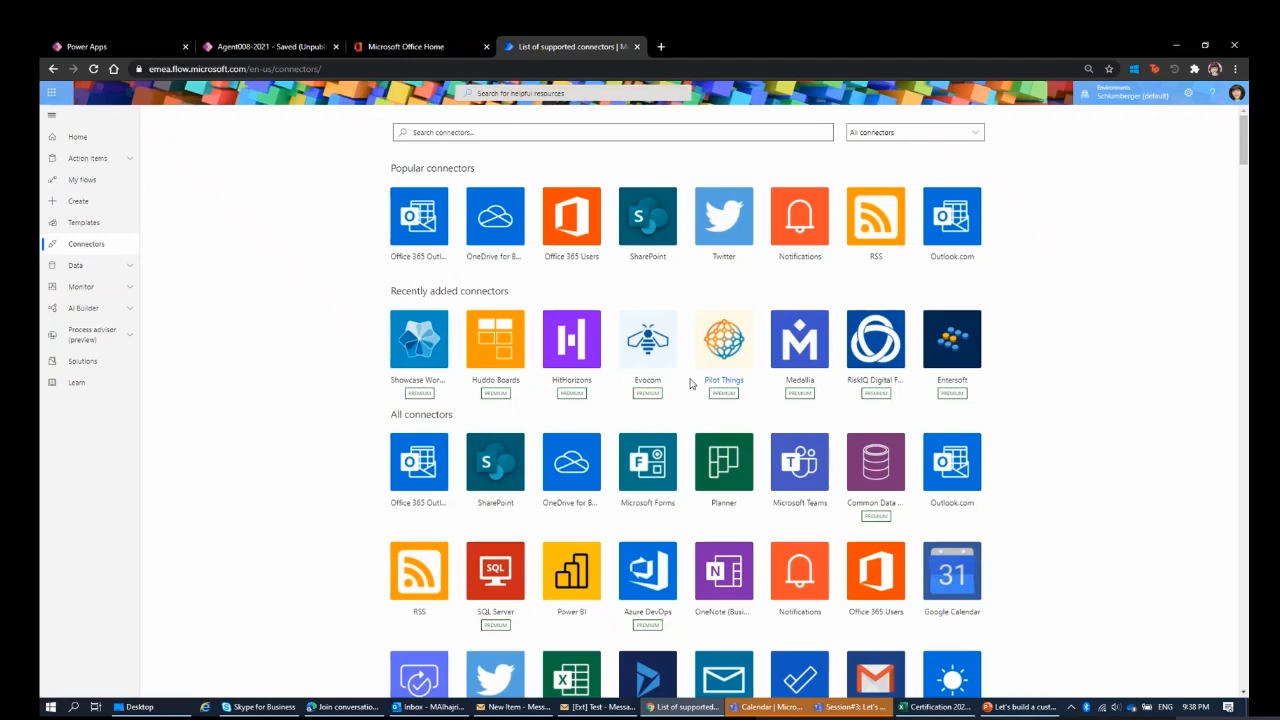
{"action": "left_click", "coordinate": [684, 132]}
{"action": "type", "text": "yout"}
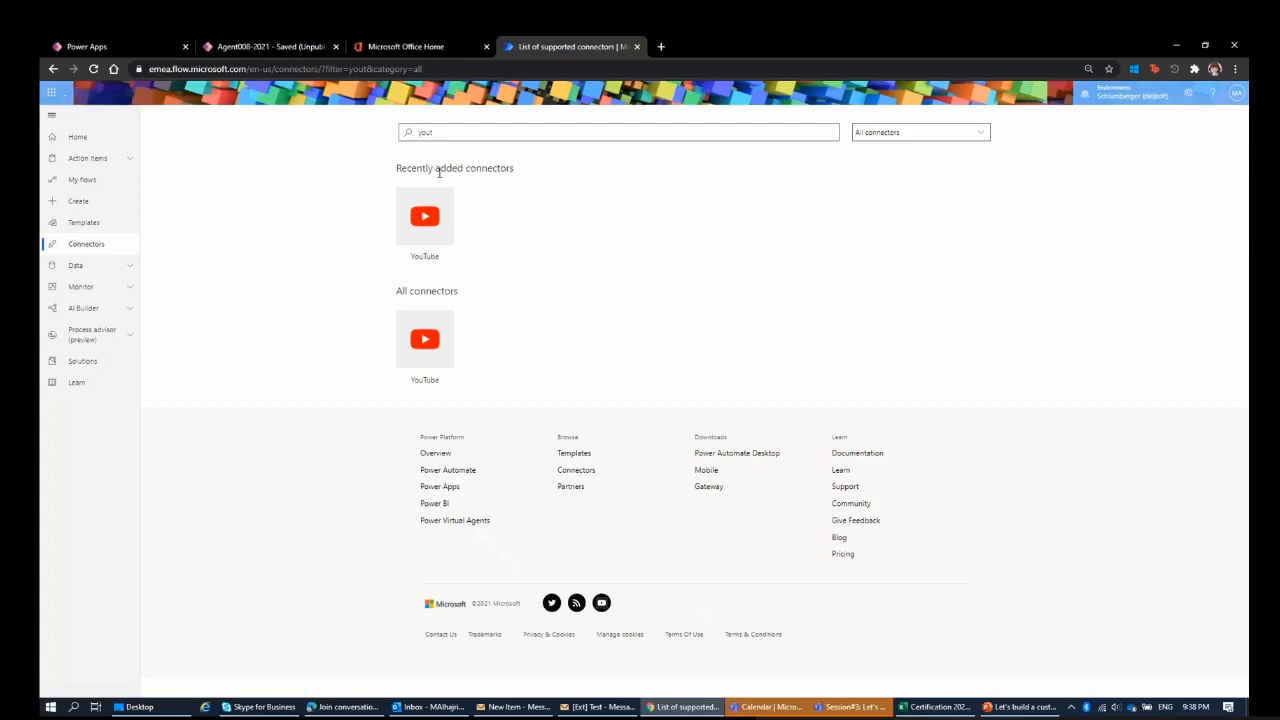
{"action": "left_click_drag", "start_coordinate": [422, 170], "coordinate": [566, 177]}
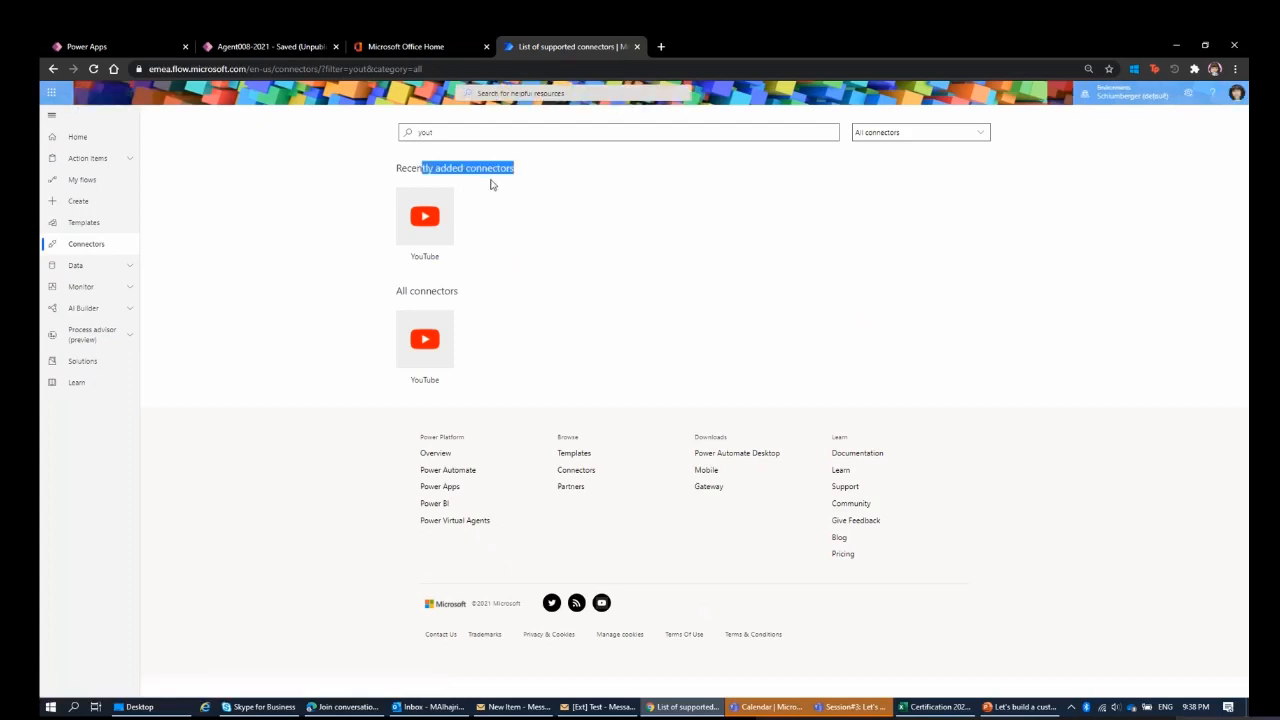
Replace the connector search term to look for the "twitter" connector.
{"action": "left_click", "coordinate": [577, 129]}
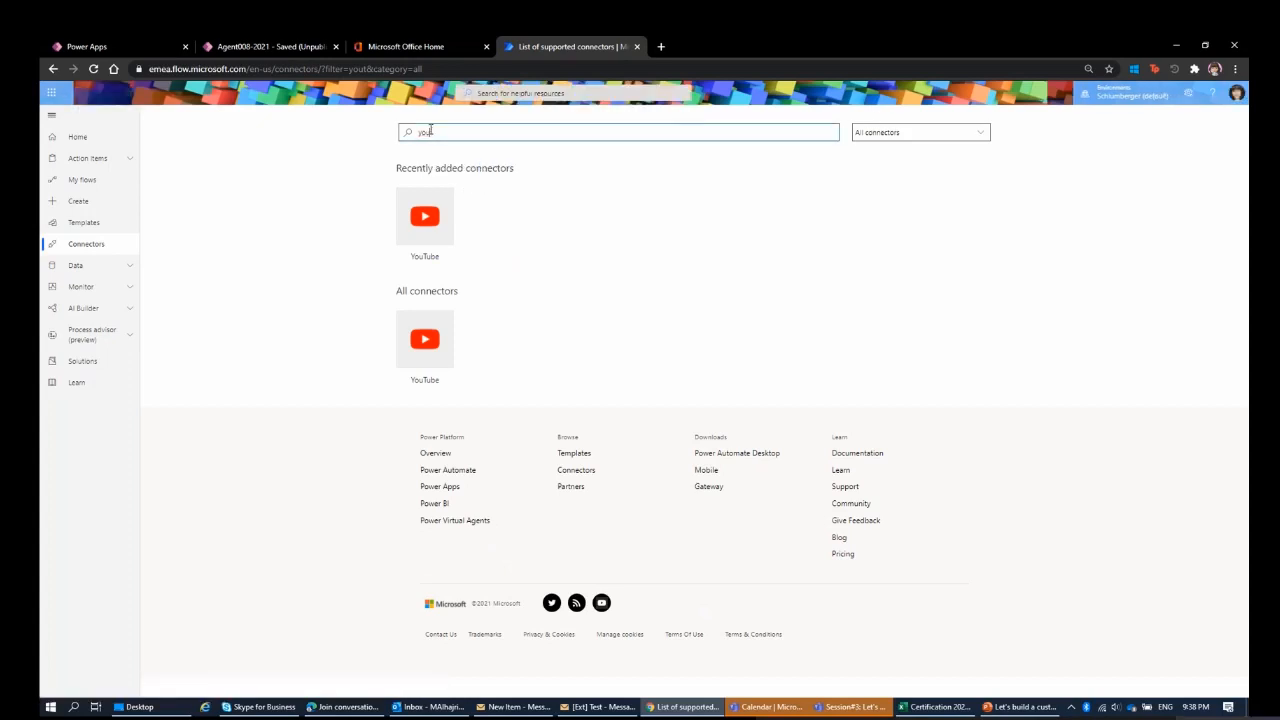
{"action": "key", "text": "BackSpace"}
{"action": "key", "text": "BackSpace"}
{"action": "type", "text": "tw"}
{"action": "key", "text": "Return"}
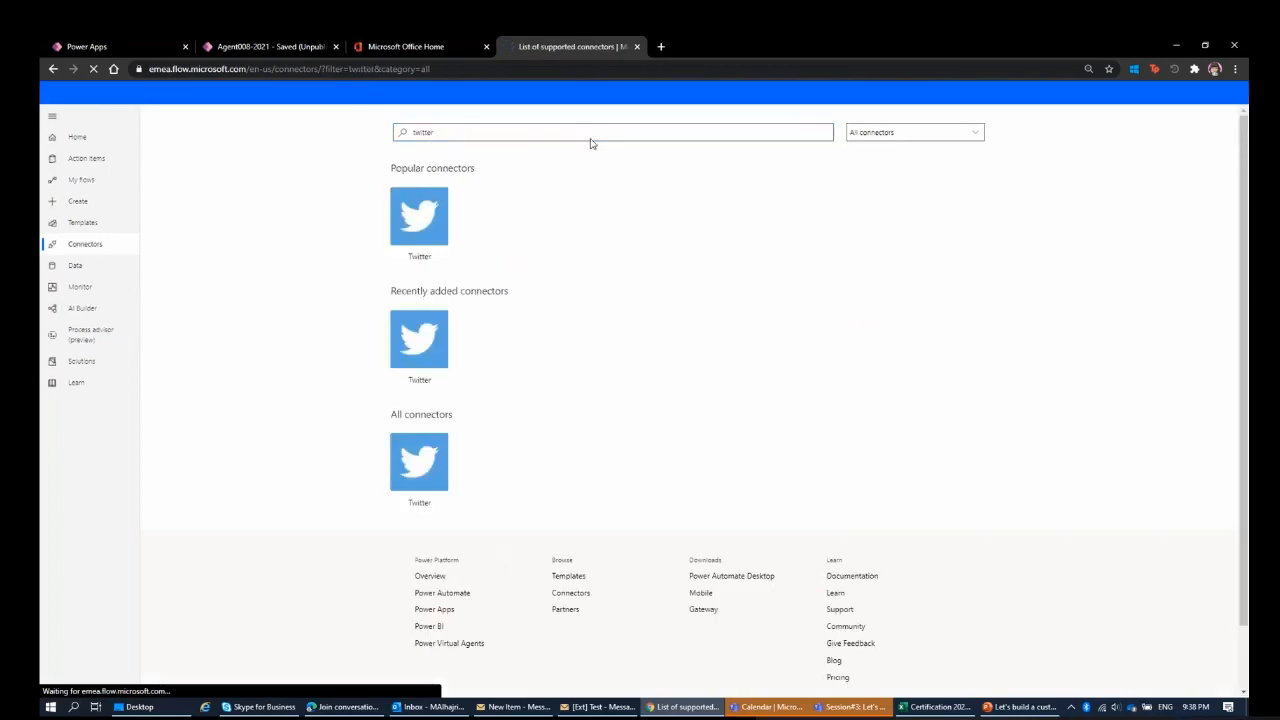
Open the flow templates gallery, search it for "youtube", and look through the matching templates.
{"action": "left_click", "coordinate": [123, 230]}
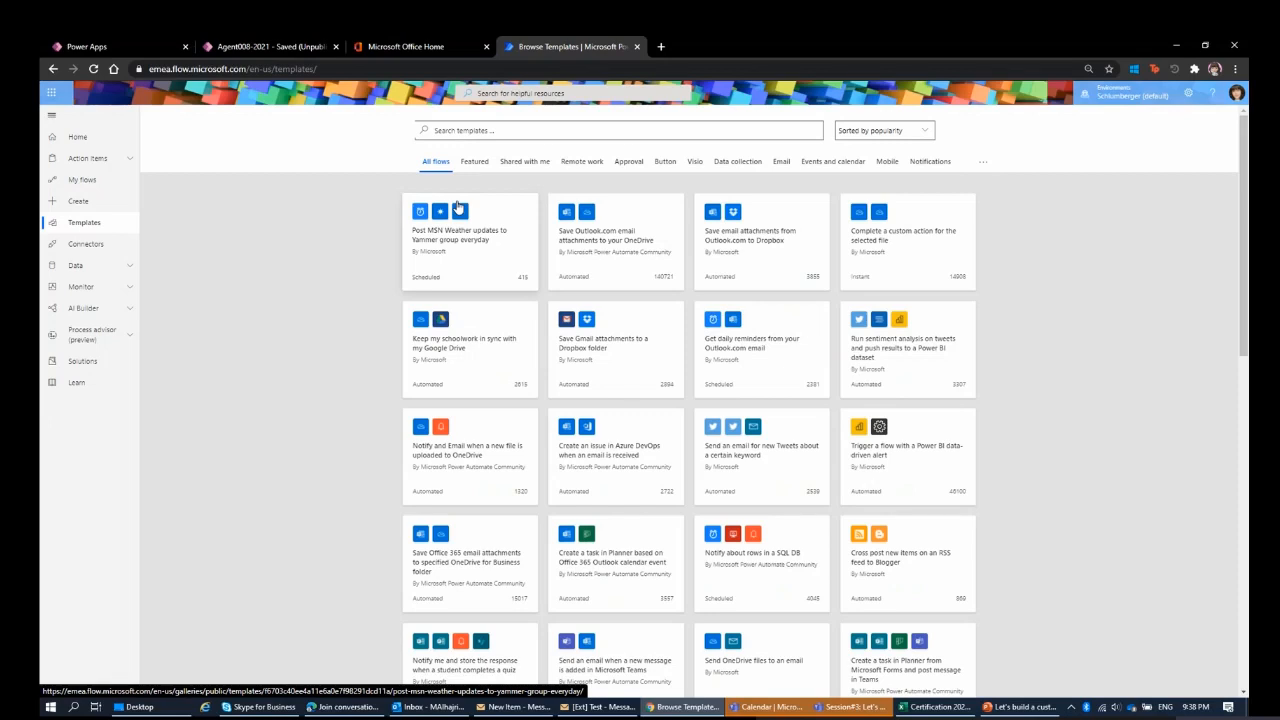
{"action": "left_click", "coordinate": [519, 130]}
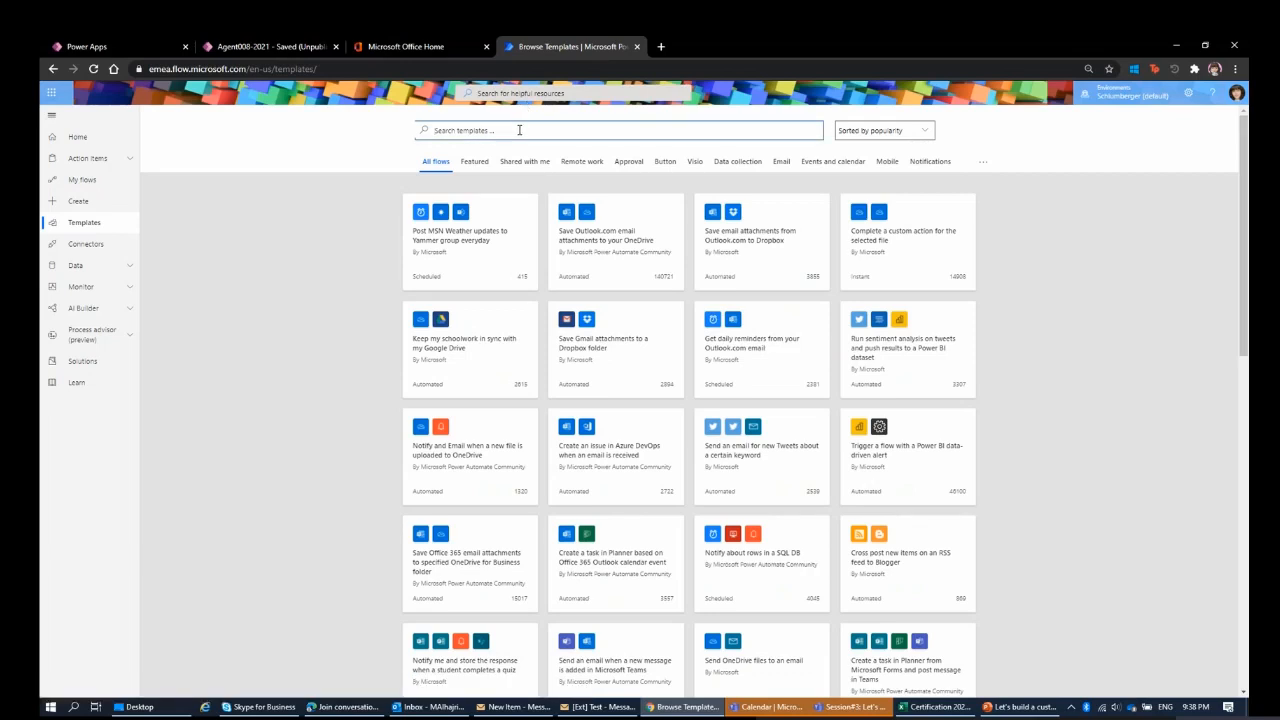
{"action": "type", "text": "youtube"}
{"action": "key", "text": "Return"}
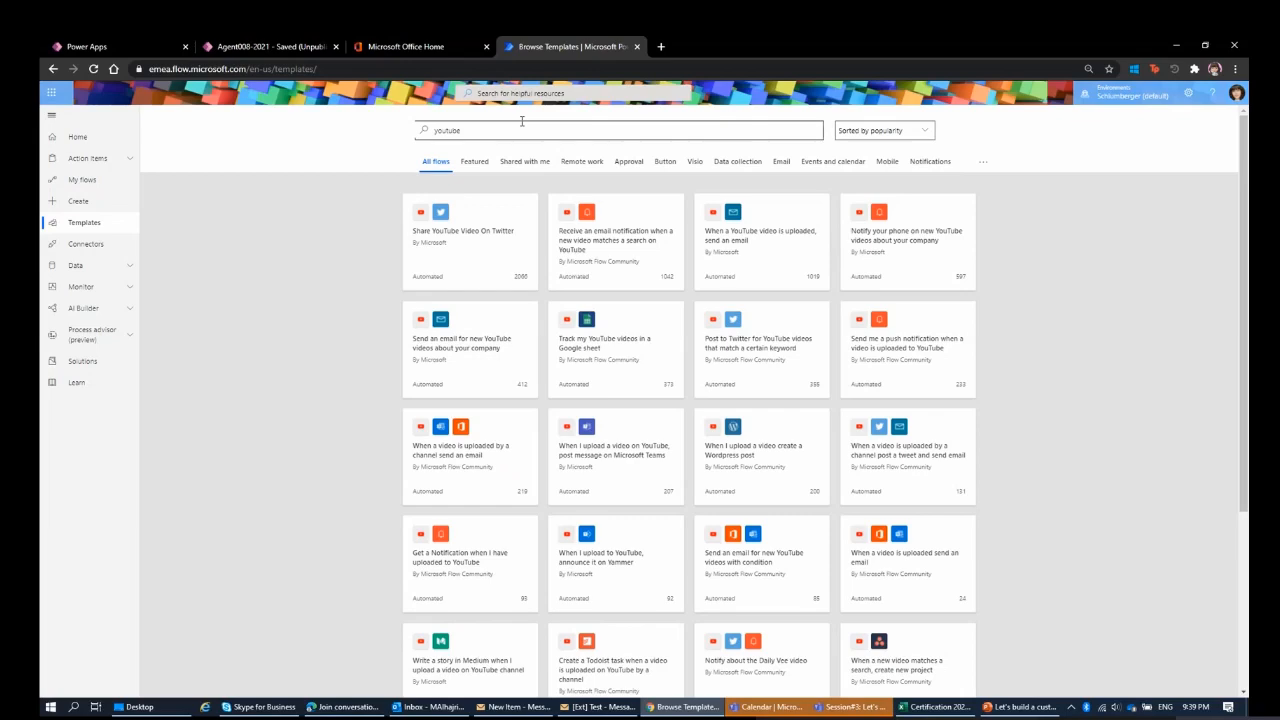
{"action": "scroll", "coordinate": [600, 300], "scroll_direction": "down", "scroll_amount": 3}
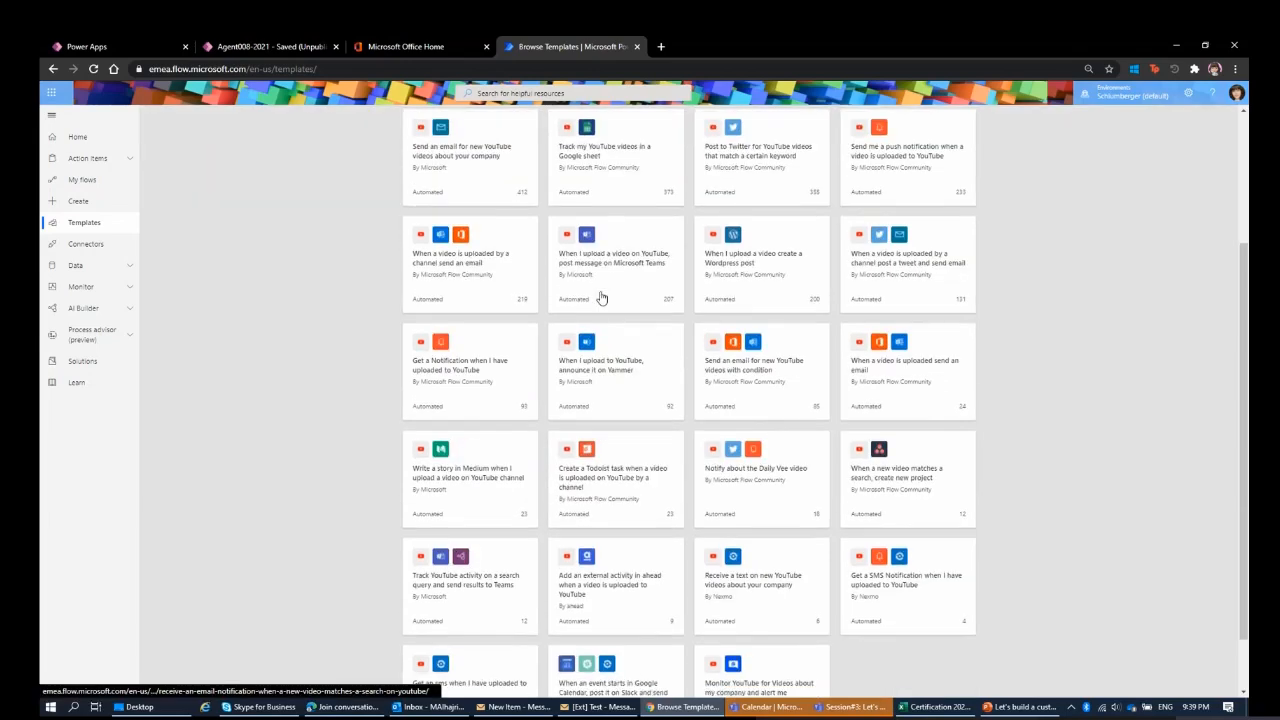
{"action": "scroll", "coordinate": [667, 315], "scroll_direction": "up", "scroll_amount": 3}
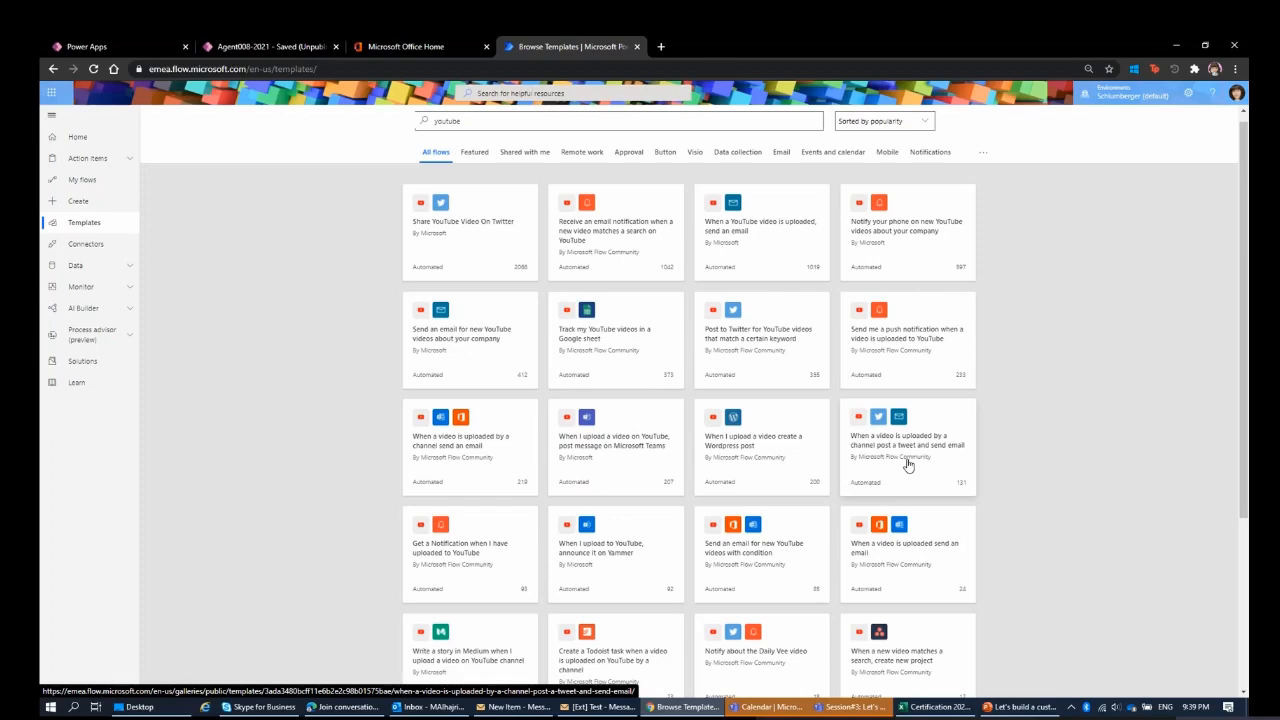
{"action": "scroll", "coordinate": [908, 440], "scroll_direction": "down", "scroll_amount": 2}
{"action": "scroll", "coordinate": [455, 195], "scroll_direction": "up", "scroll_amount": 2}
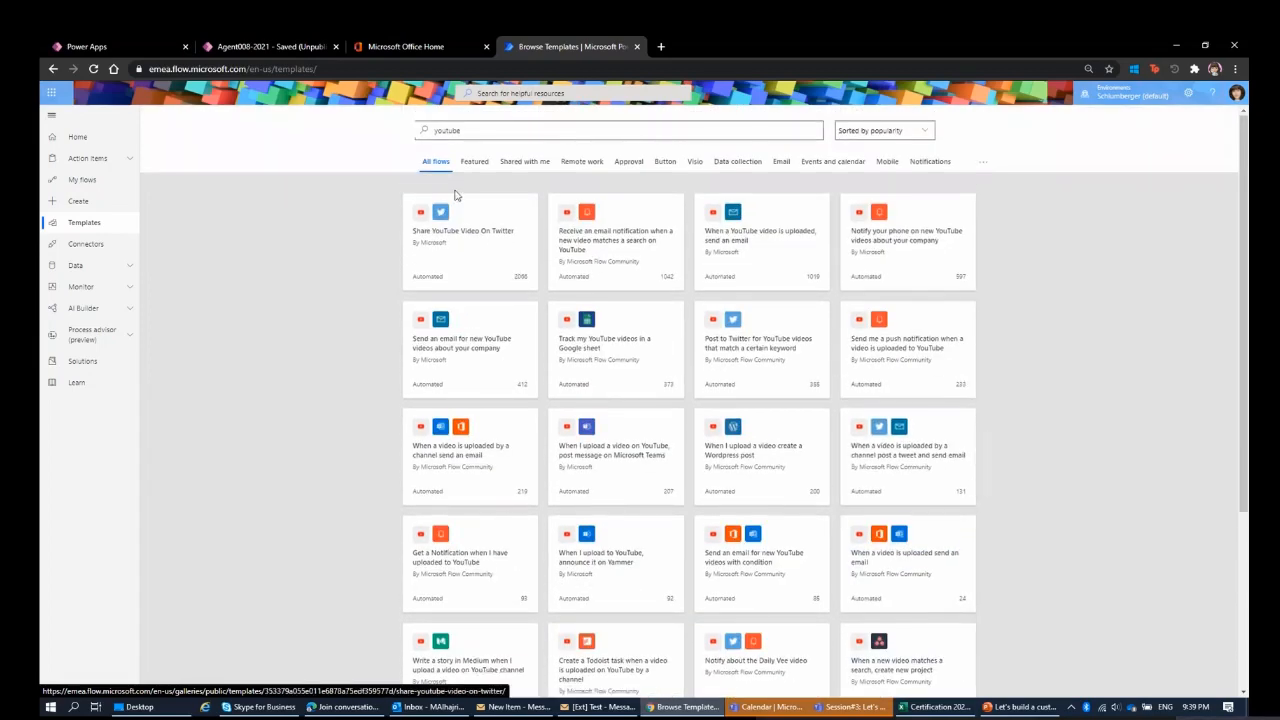
Open the "Share YouTube Video On Twitter" template, review its YouTube and Twitter connections, and continue to the flow editor.
{"action": "left_click", "coordinate": [460, 232]}
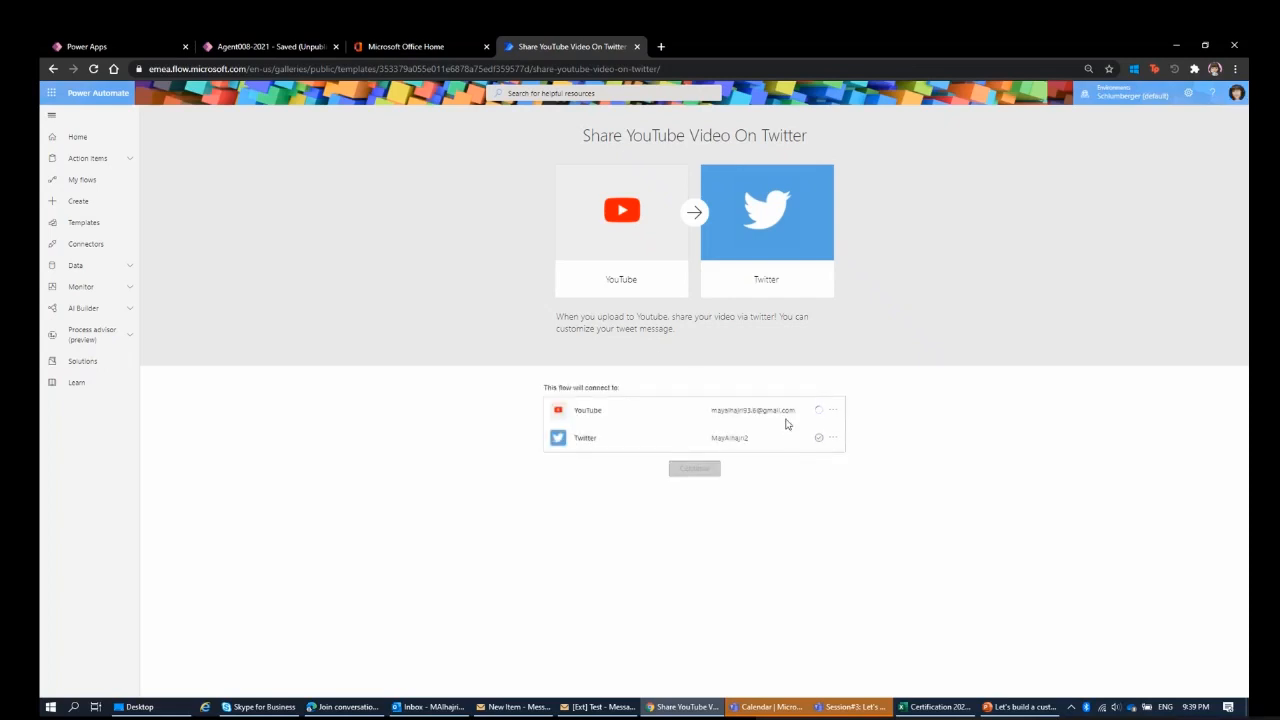
{"action": "left_click_drag", "start_coordinate": [722, 414], "coordinate": [810, 419]}
{"action": "left_click_drag", "start_coordinate": [720, 439], "coordinate": [781, 444]}
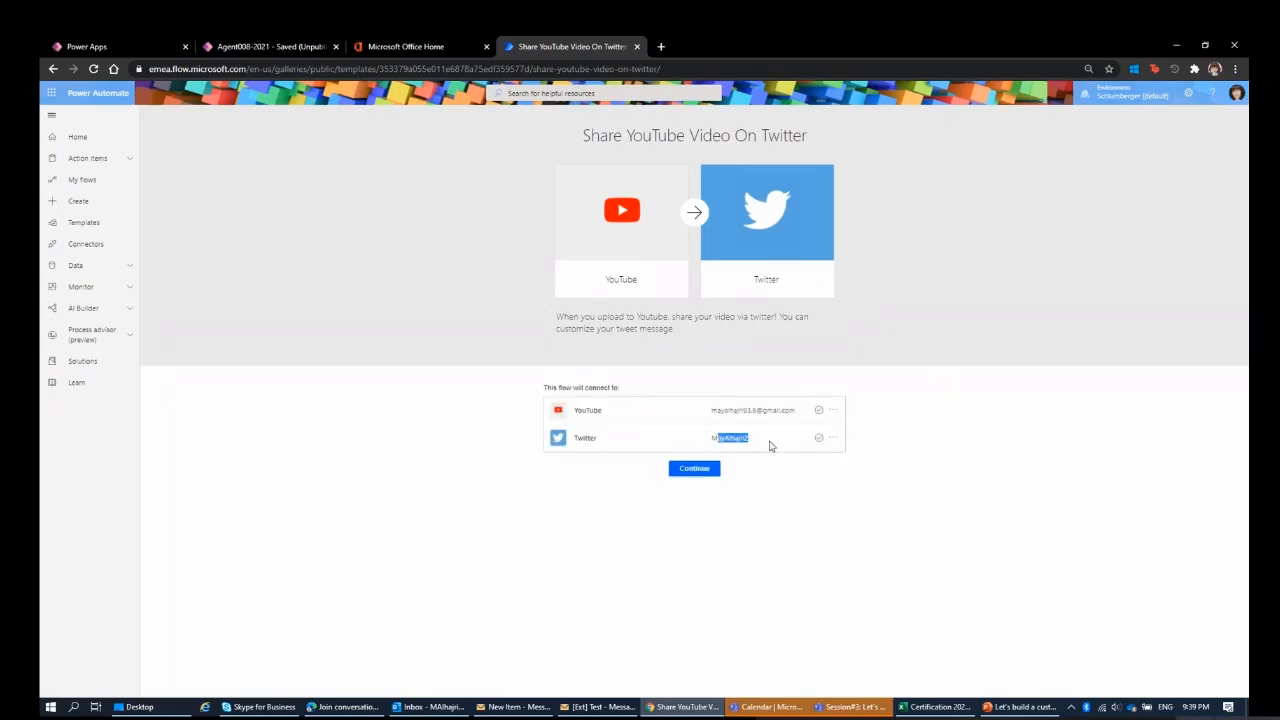
{"action": "left_click", "coordinate": [708, 473]}
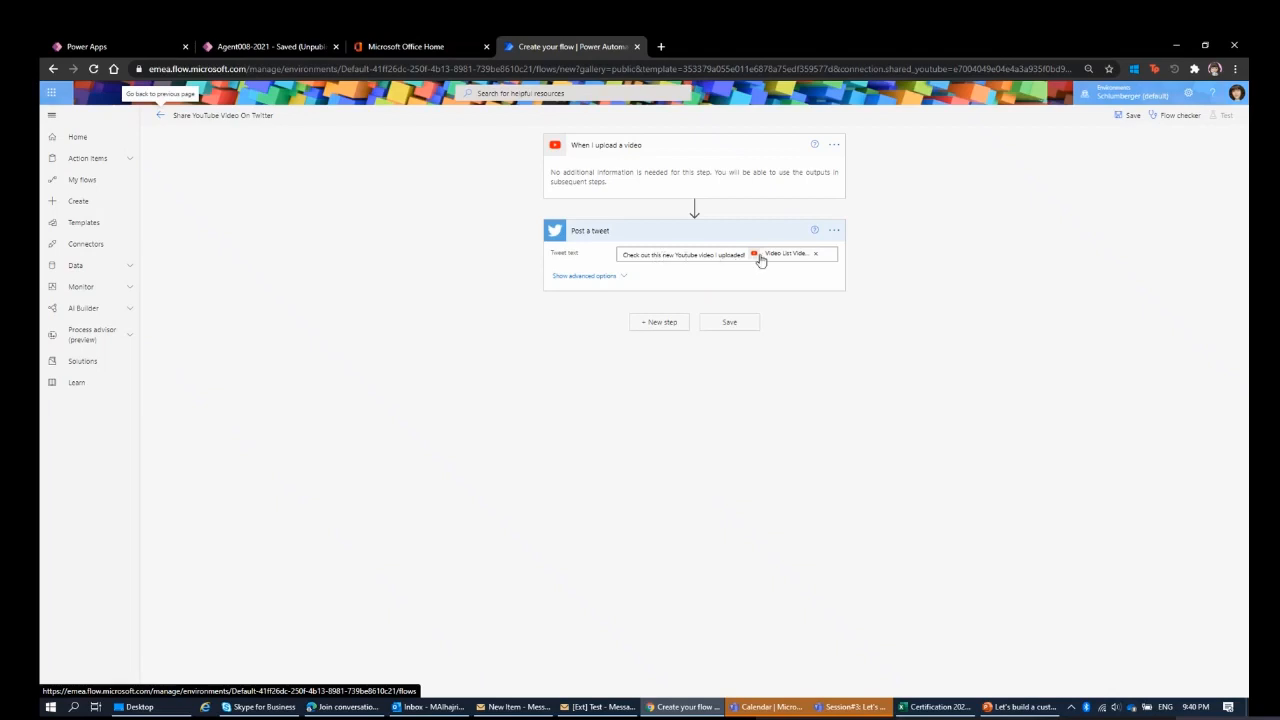
Examine the Post a tweet action's tweet text, its dynamic video content and the Media field under advanced options.
{"action": "mouse_move", "coordinate": [791, 257]}
{"action": "left_click", "coordinate": [617, 279]}
{"action": "left_click", "coordinate": [690, 273]}
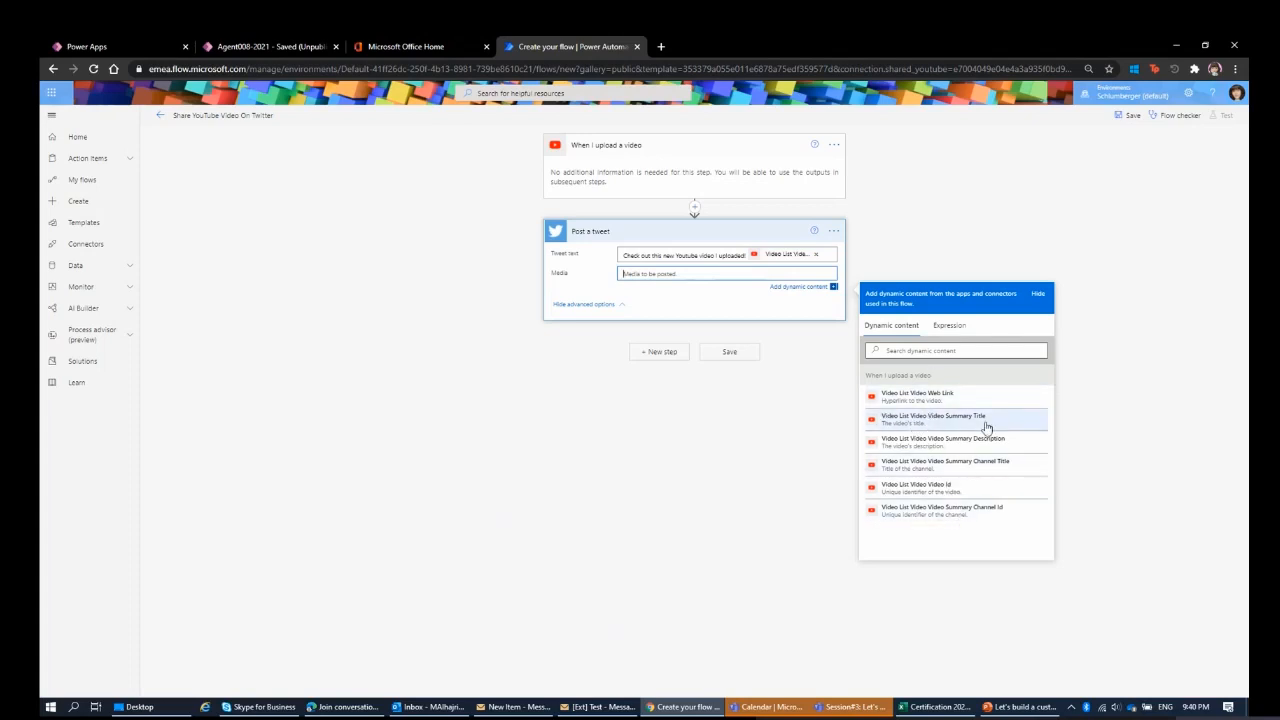
{"action": "left_click", "coordinate": [785, 257]}
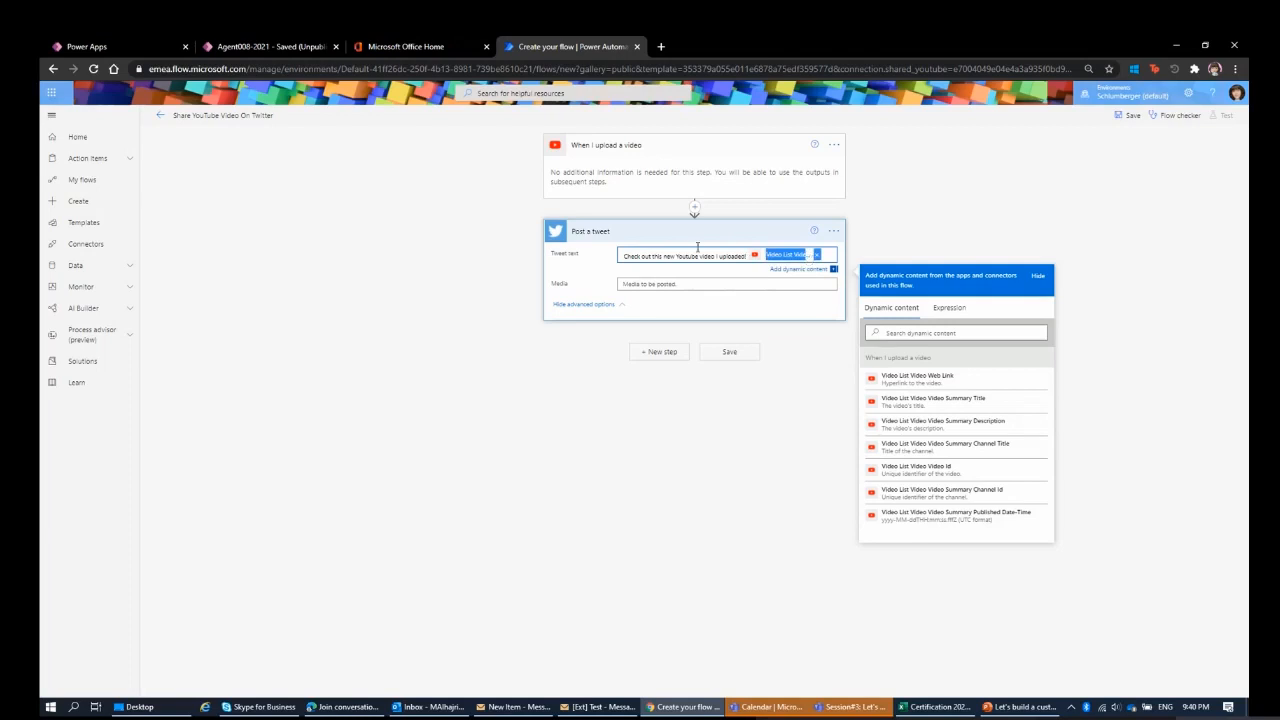
{"action": "left_click", "coordinate": [670, 257]}
{"action": "left_click", "coordinate": [603, 497]}
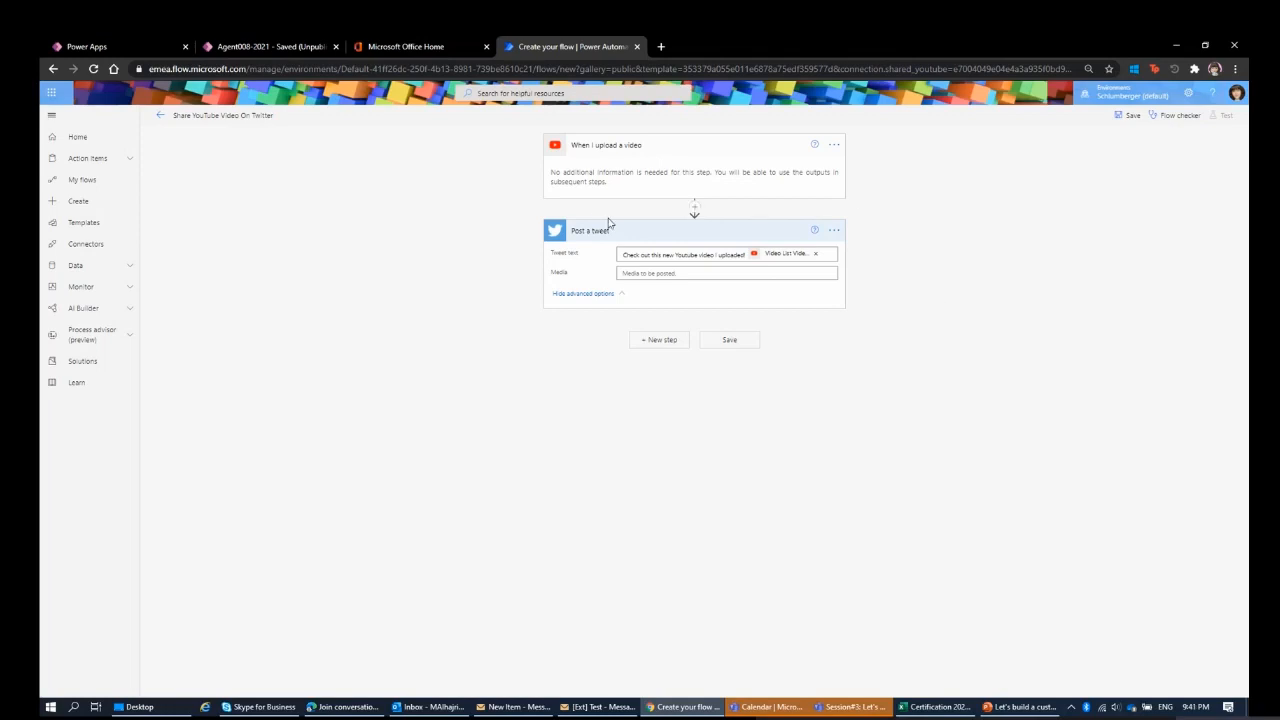
Leave the YouTube-to-Twitter flow without saving it and browse the full templates gallery again.
{"action": "left_click", "coordinate": [160, 118]}
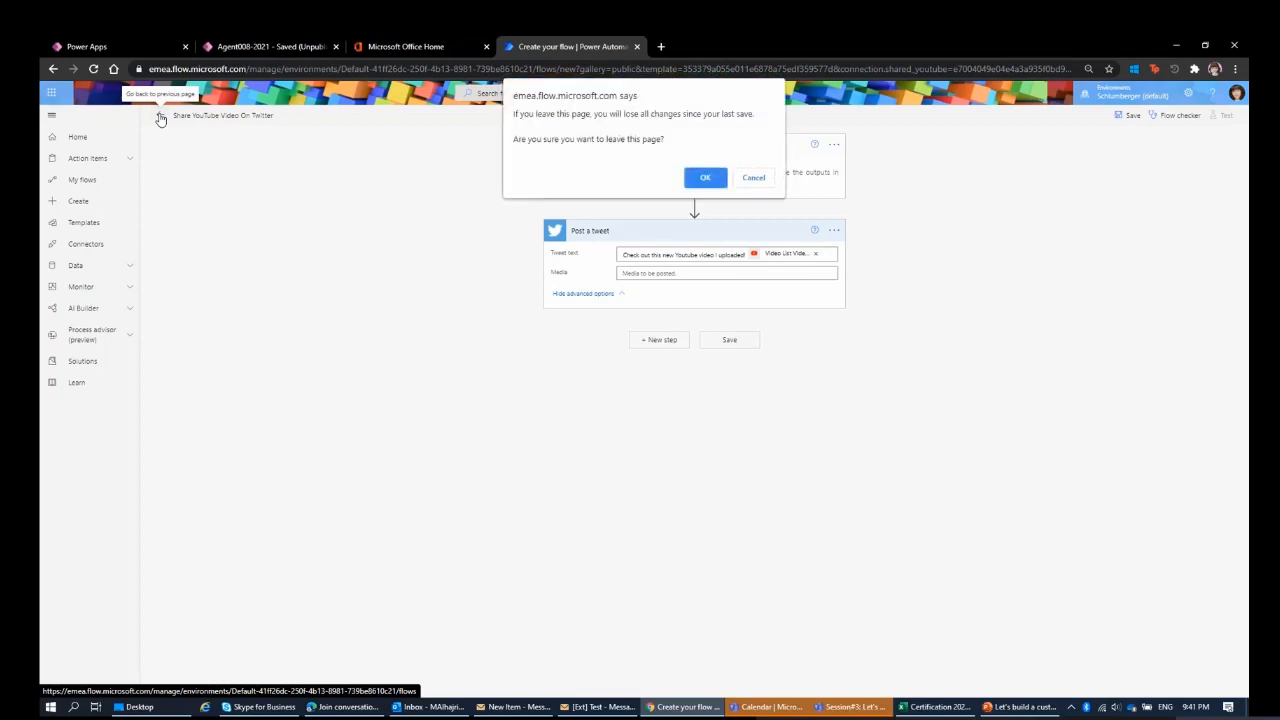
{"action": "left_click", "coordinate": [716, 178]}
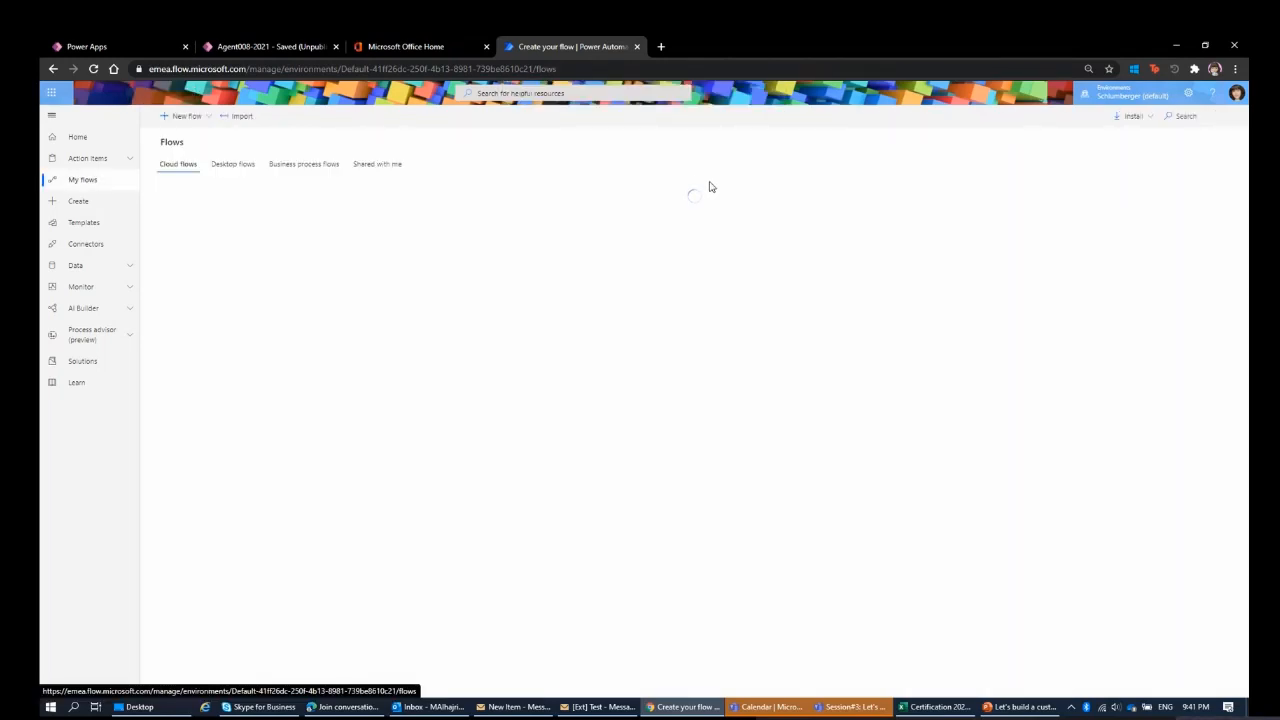
{"action": "left_click", "coordinate": [103, 230]}
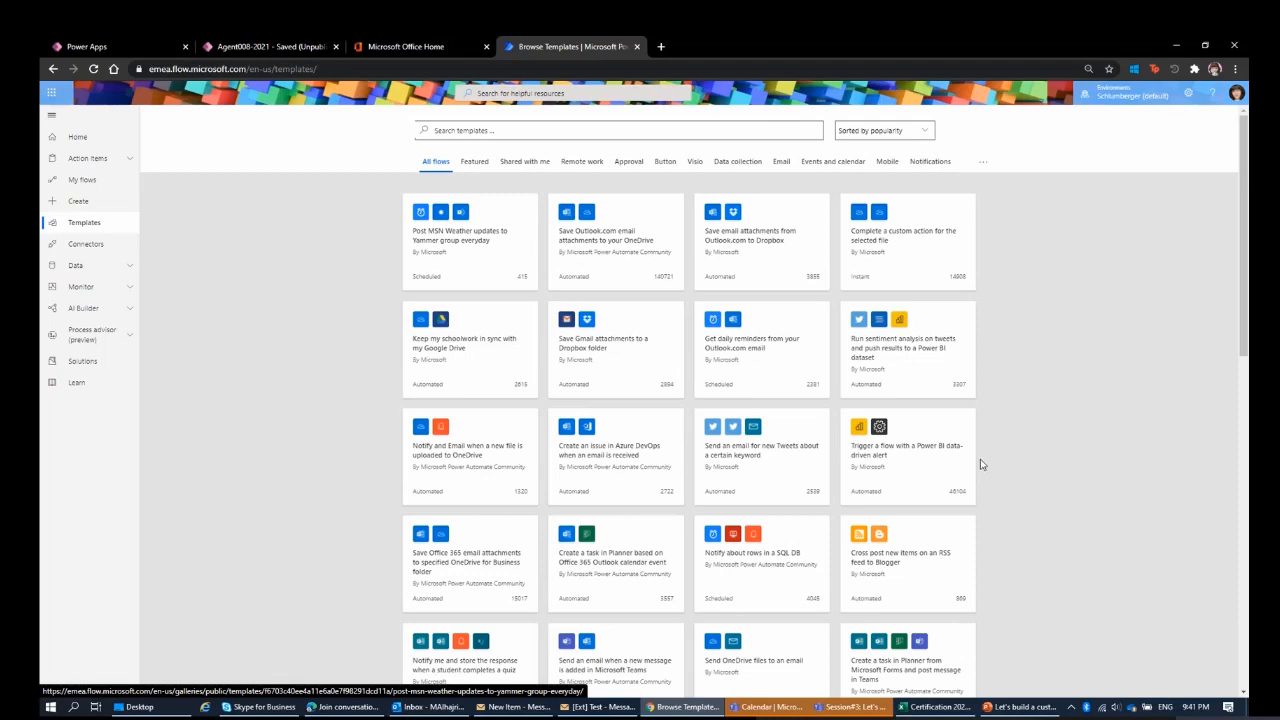
{"action": "scroll", "coordinate": [978, 464], "scroll_direction": "down", "scroll_amount": 3}
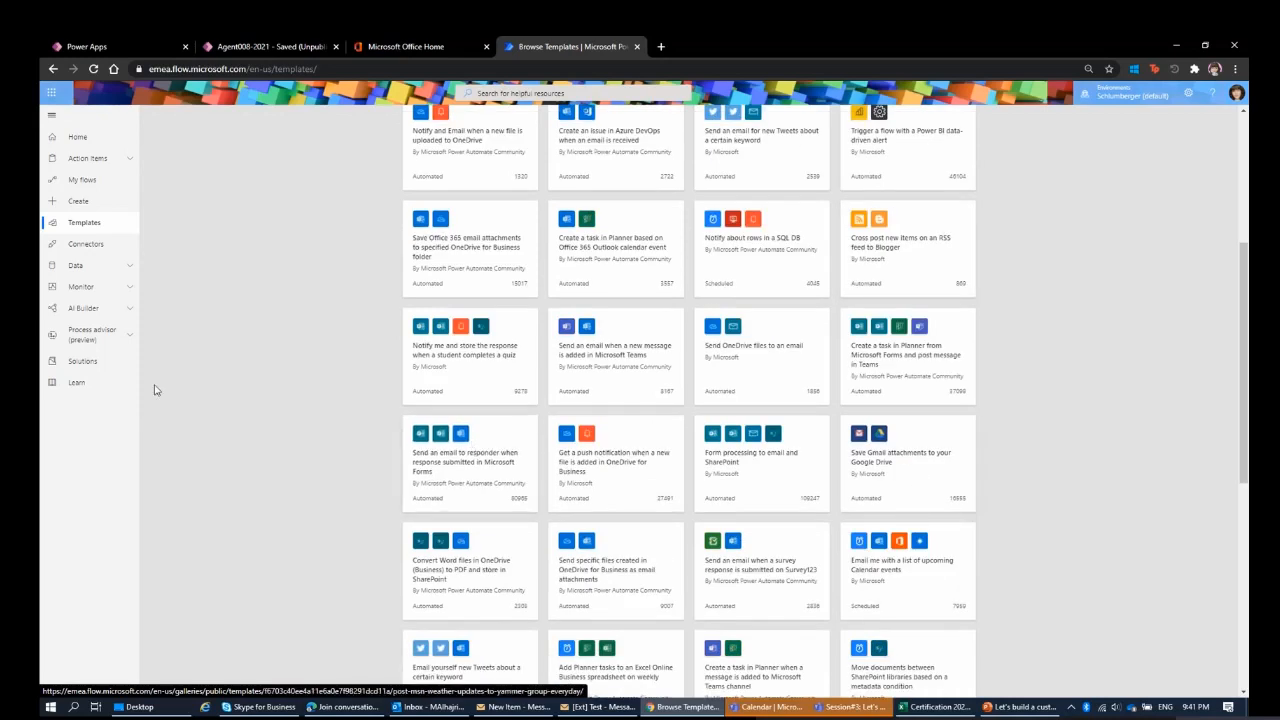
Open the Power Automate documentation from the Learn link and look through its topics.
{"action": "left_click", "coordinate": [92, 389]}
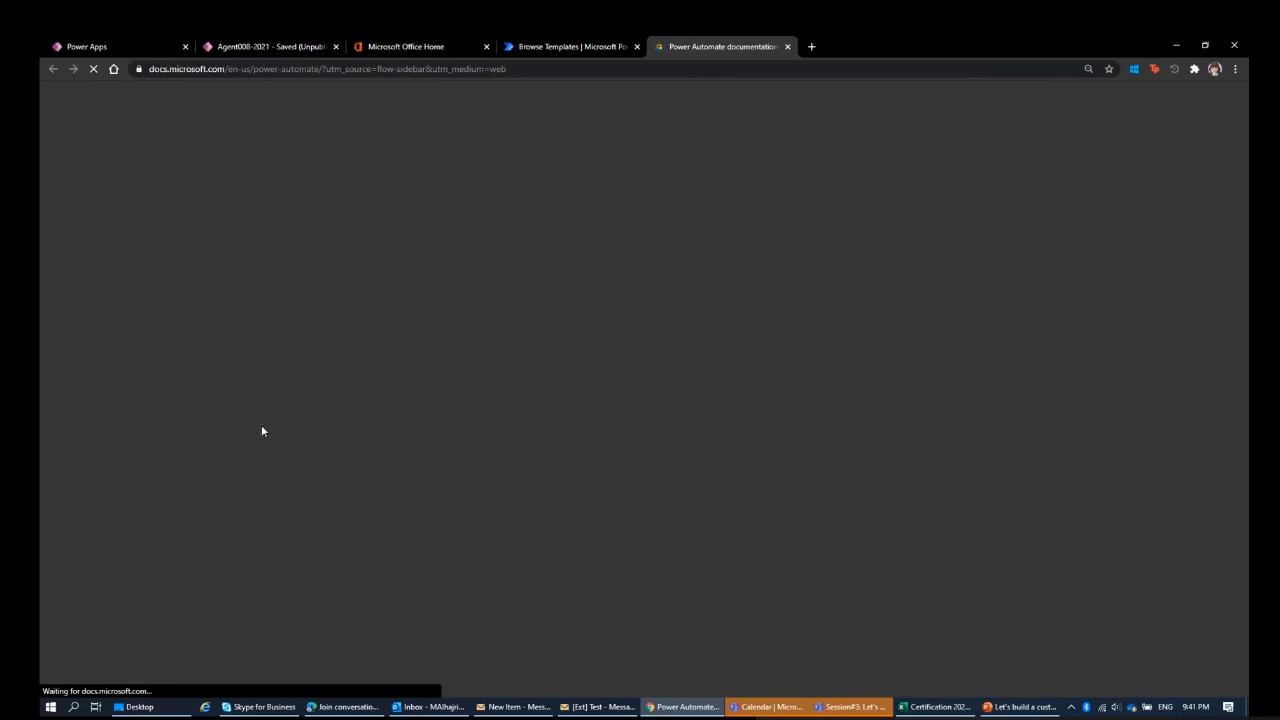
{"action": "scroll", "coordinate": [380, 324], "scroll_direction": "down", "scroll_amount": 3}
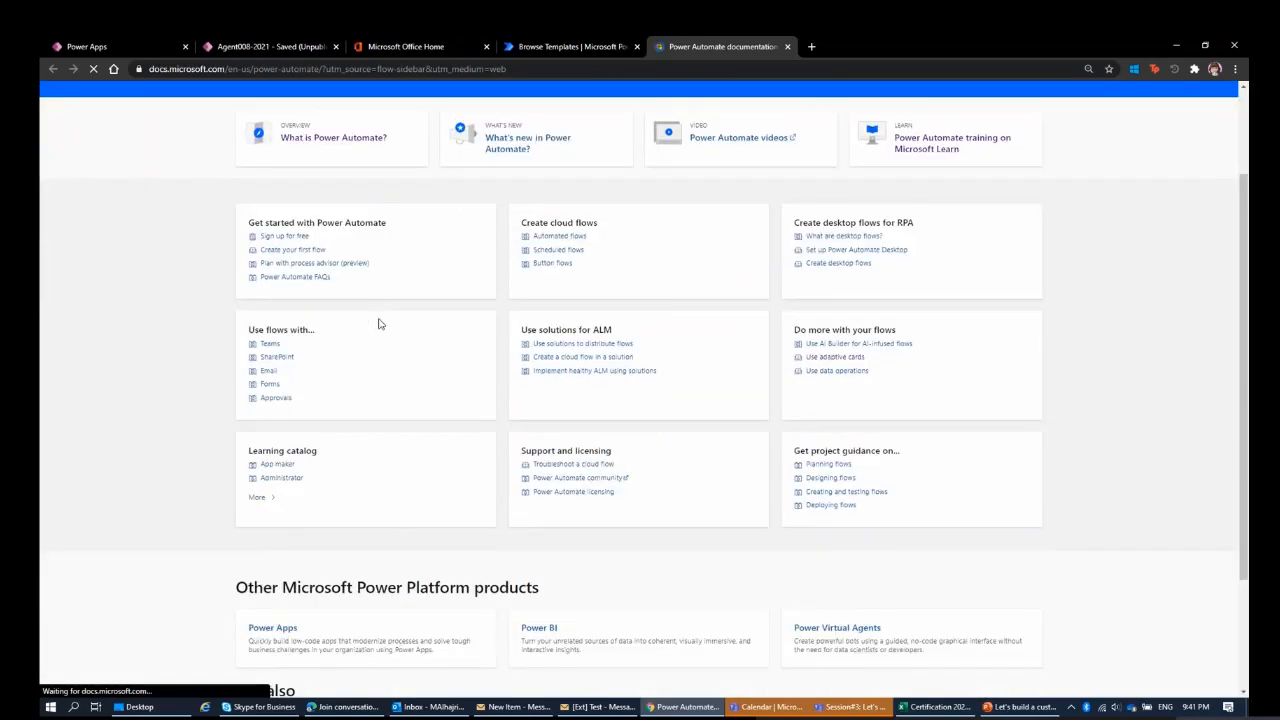
{"action": "scroll", "coordinate": [380, 324], "scroll_direction": "up", "scroll_amount": 1}
{"action": "scroll", "coordinate": [380, 324], "scroll_direction": "up", "scroll_amount": 2}
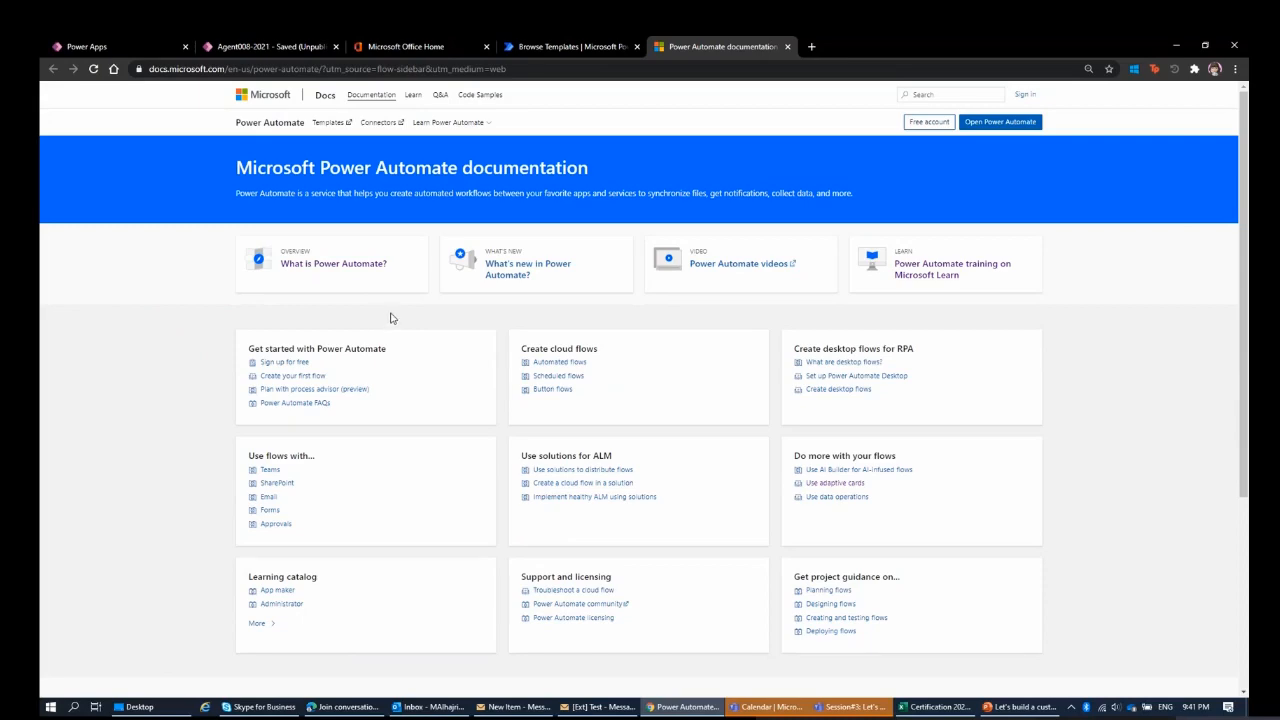
Search the web for "microsoft learn" in a new browser tab and open the Microsoft Learn site.
{"action": "left_click", "coordinate": [814, 47]}
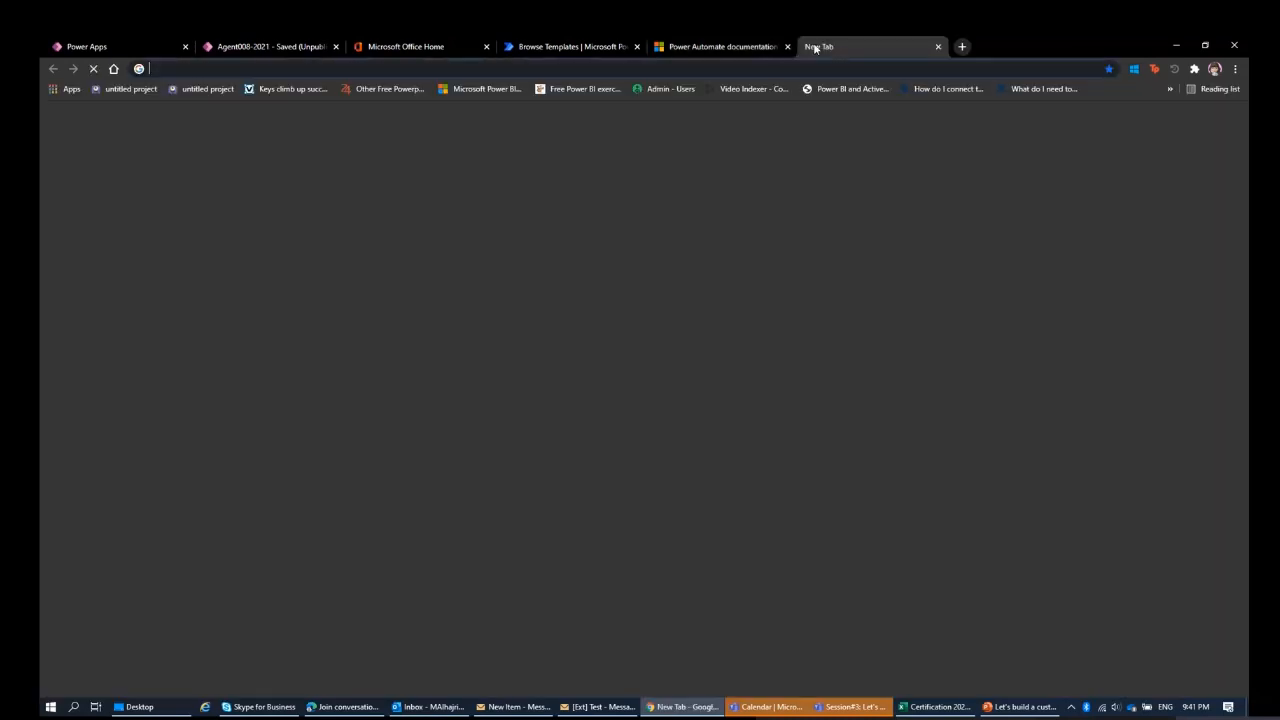
{"action": "type", "text": "microsoft "}
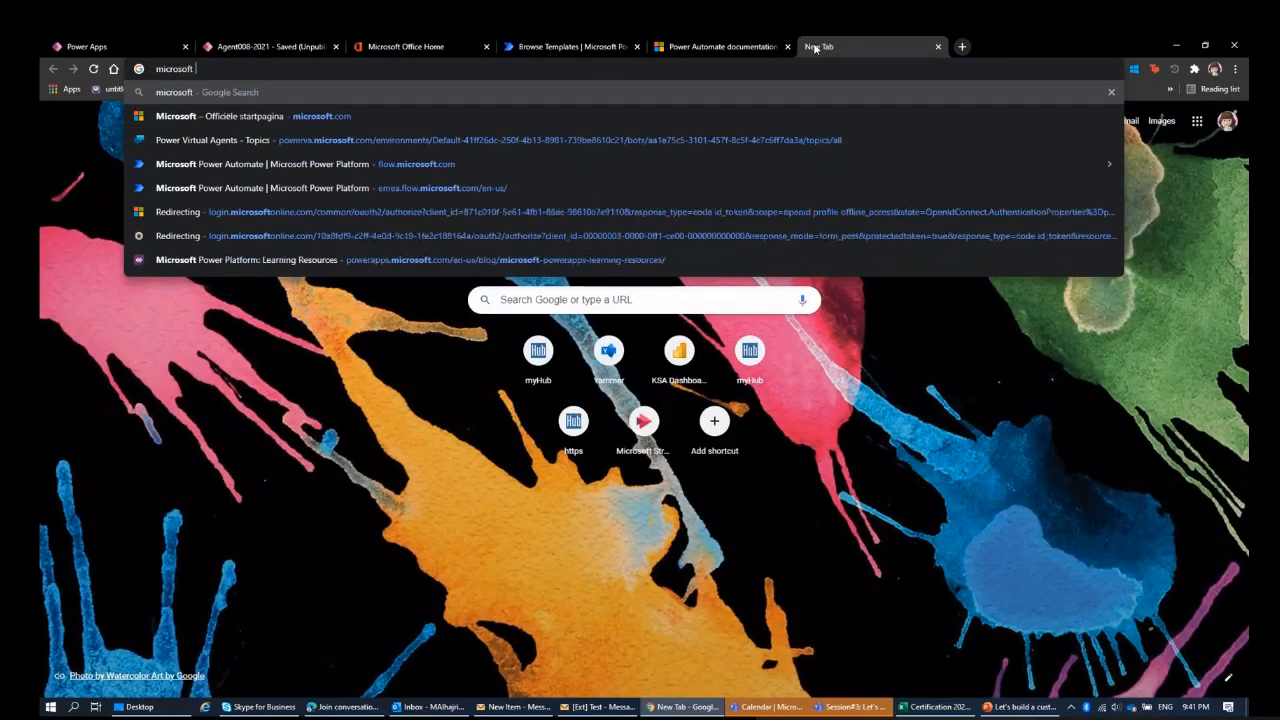
{"action": "type", "text": "learn"}
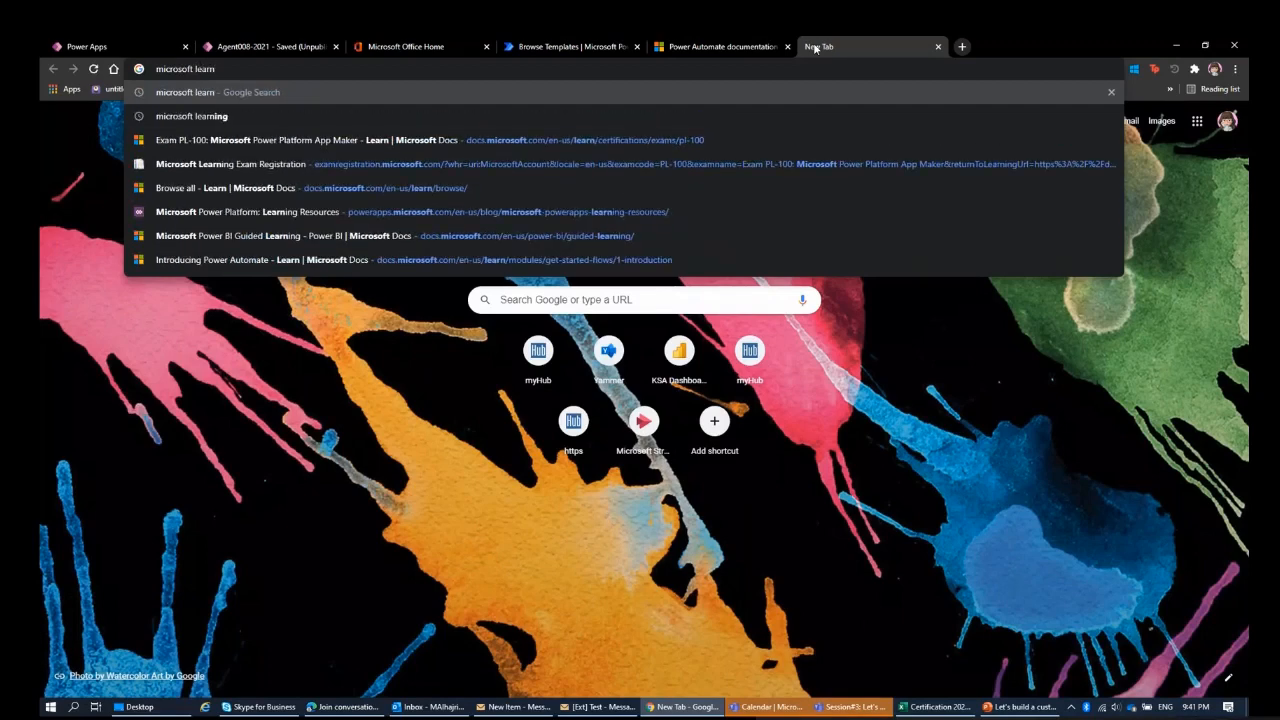
{"action": "key", "text": "Return"}
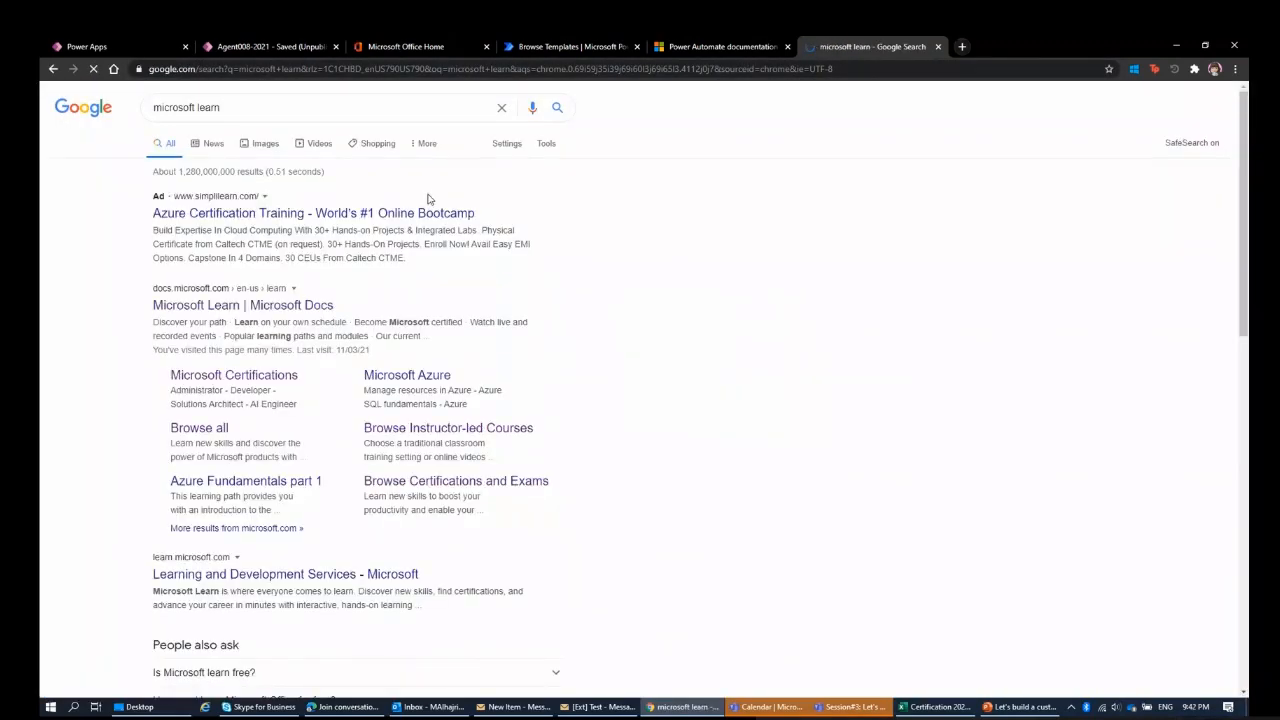
{"action": "left_click", "coordinate": [280, 308]}
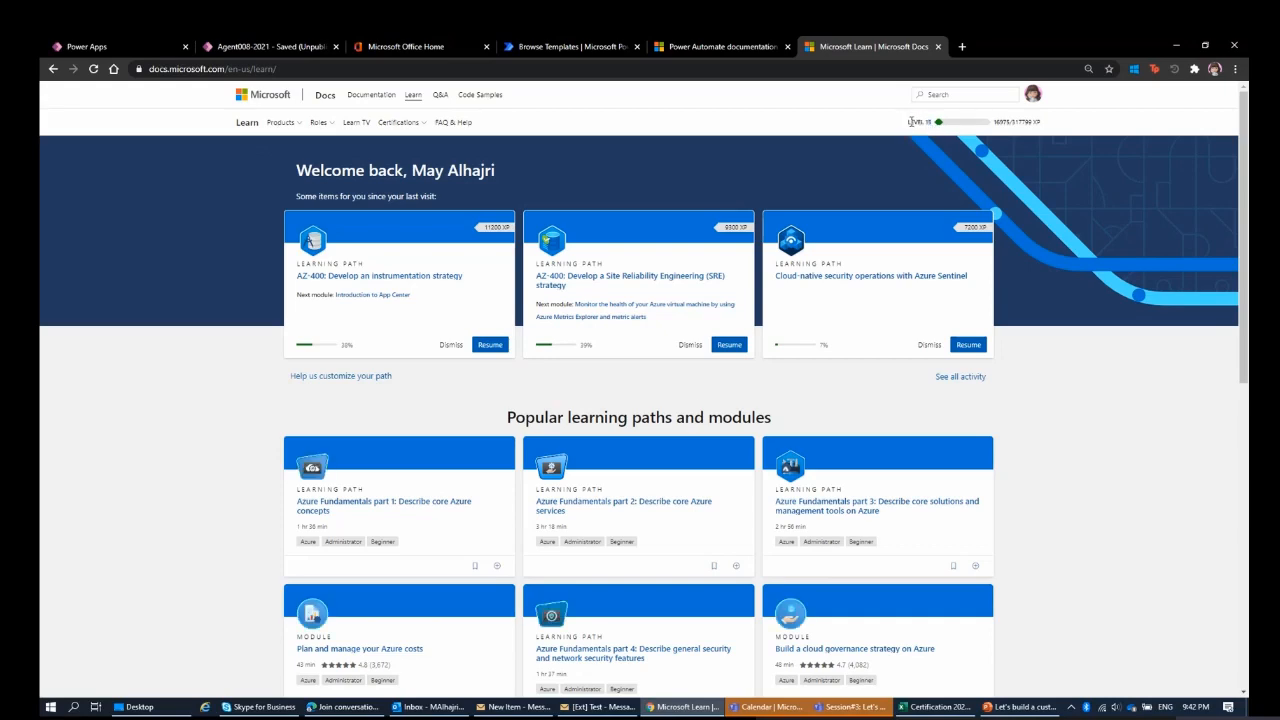
Look through Microsoft Learn's popular learning paths, recently updated modules, resources and certification options.
{"action": "scroll", "coordinate": [680, 400], "scroll_direction": "down", "scroll_amount": 5}
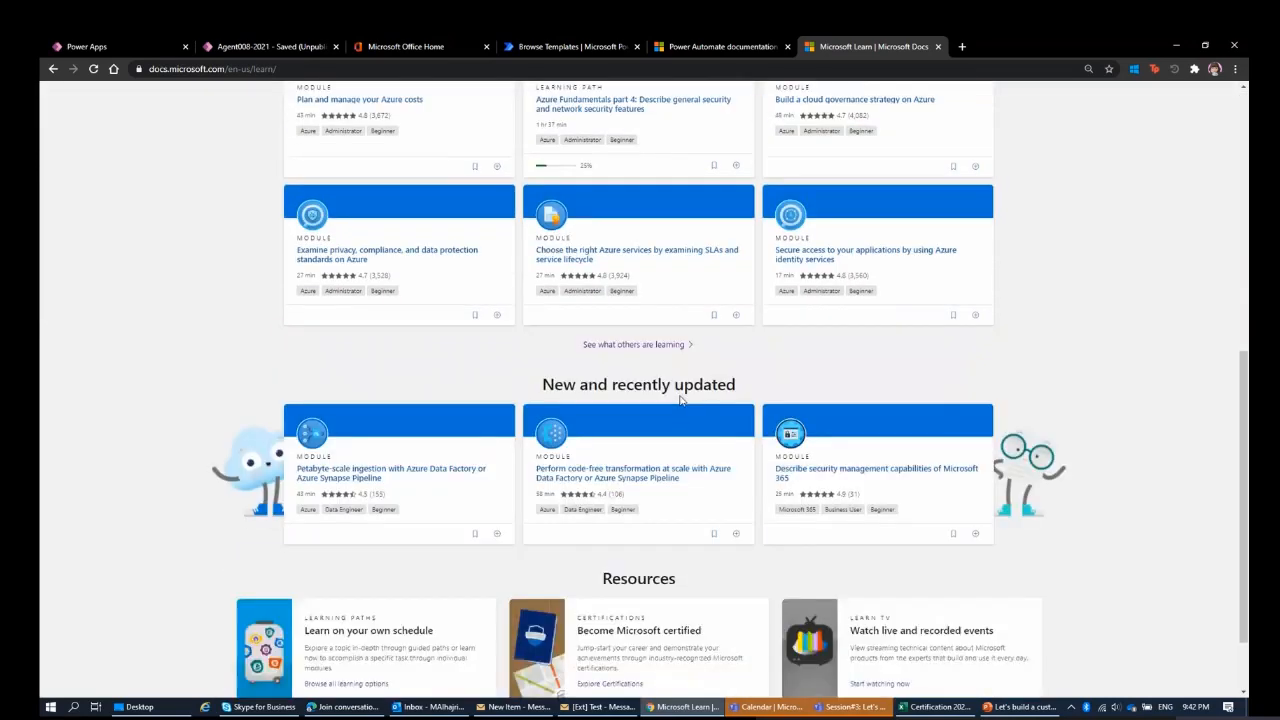
{"action": "scroll", "coordinate": [680, 400], "scroll_direction": "up", "scroll_amount": 3}
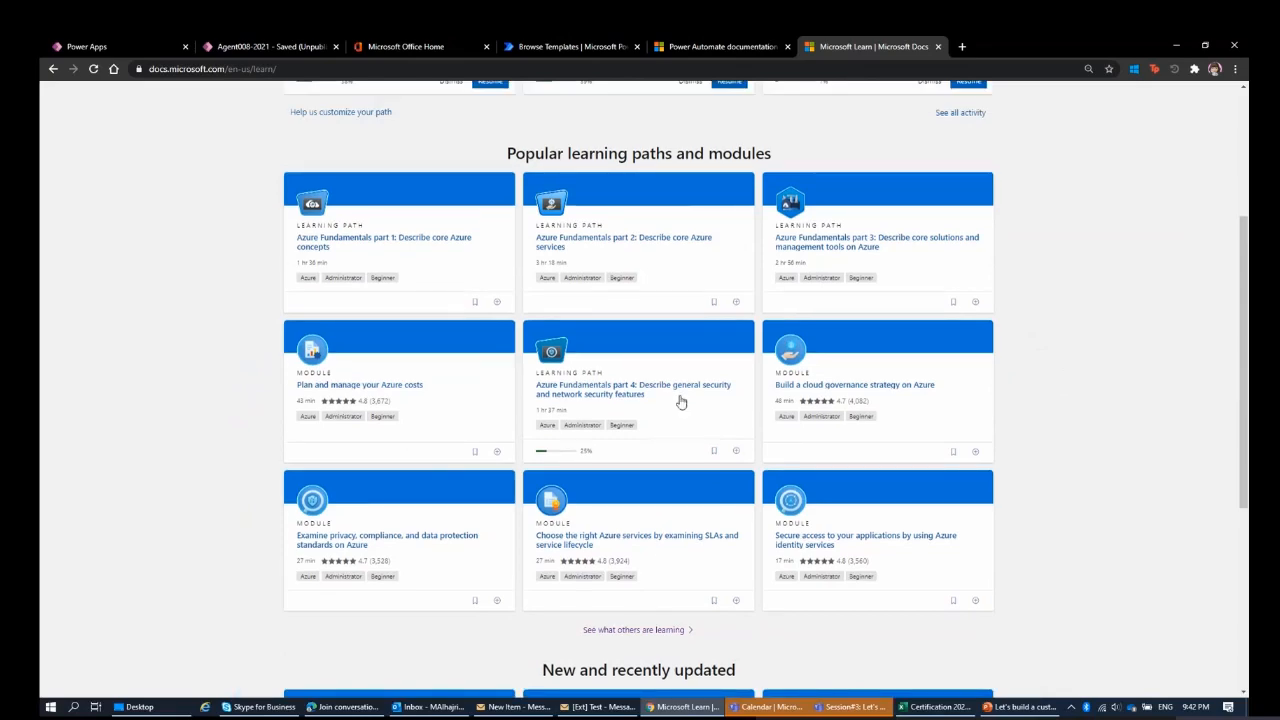
{"action": "scroll", "coordinate": [680, 400], "scroll_direction": "up", "scroll_amount": 3}
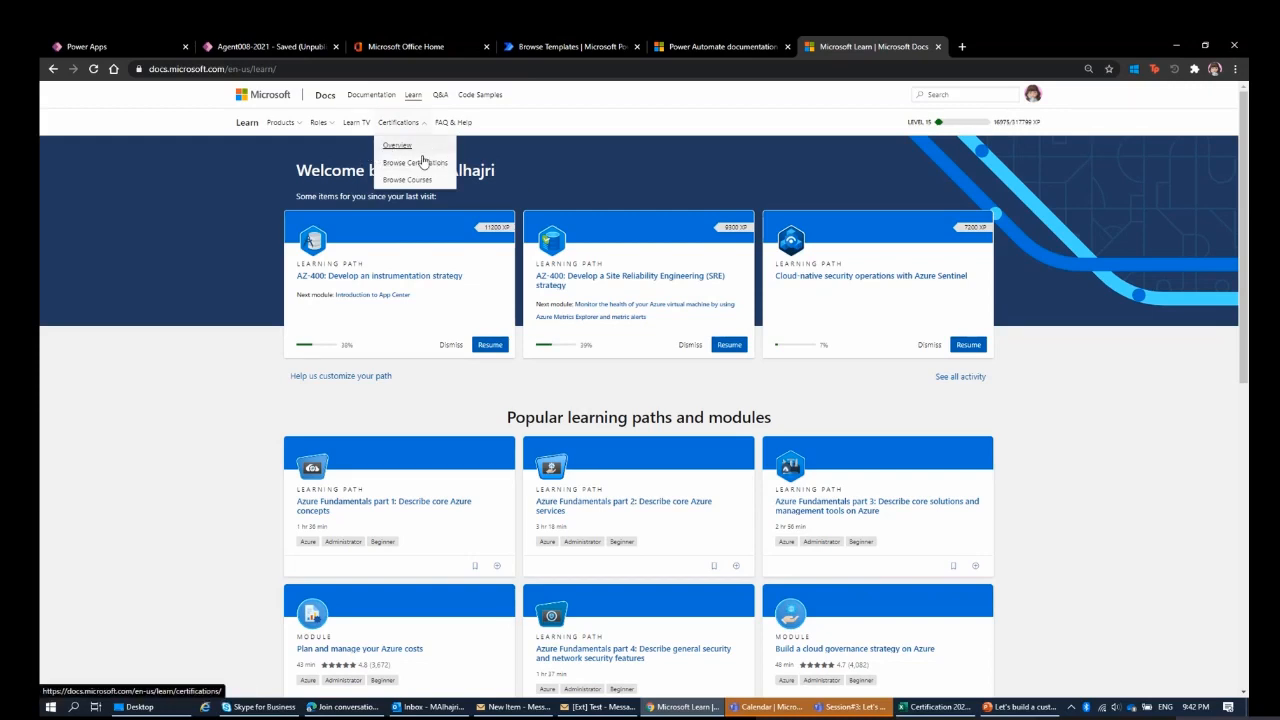
{"action": "left_click", "coordinate": [501, 127]}
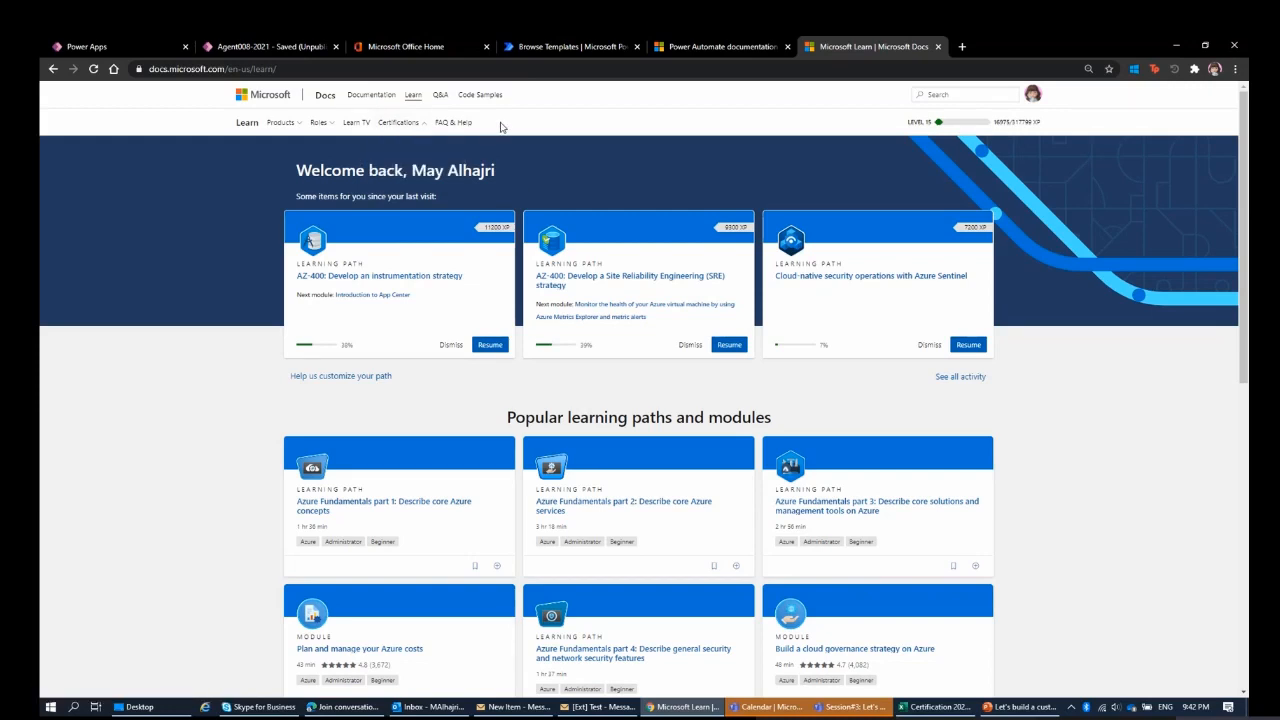
{"action": "scroll", "coordinate": [512, 287], "scroll_direction": "down", "scroll_amount": 2}
{"action": "scroll", "coordinate": [512, 287], "scroll_direction": "up", "scroll_amount": 2}
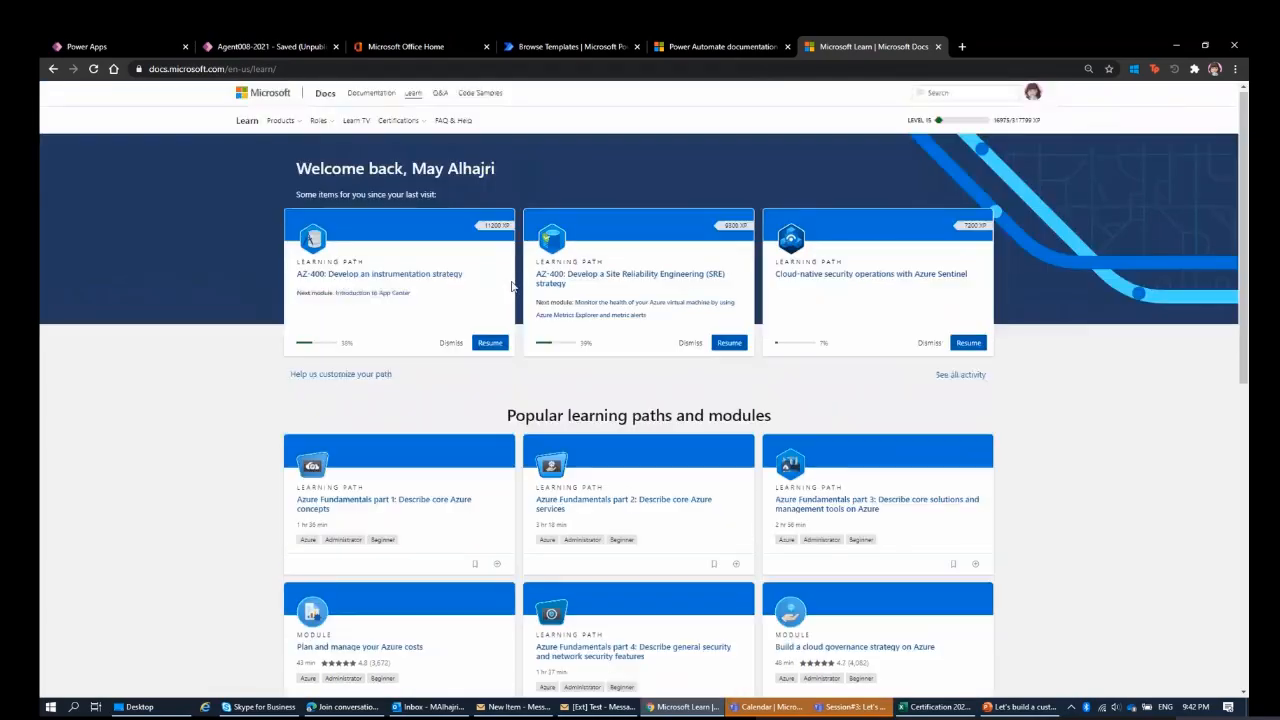